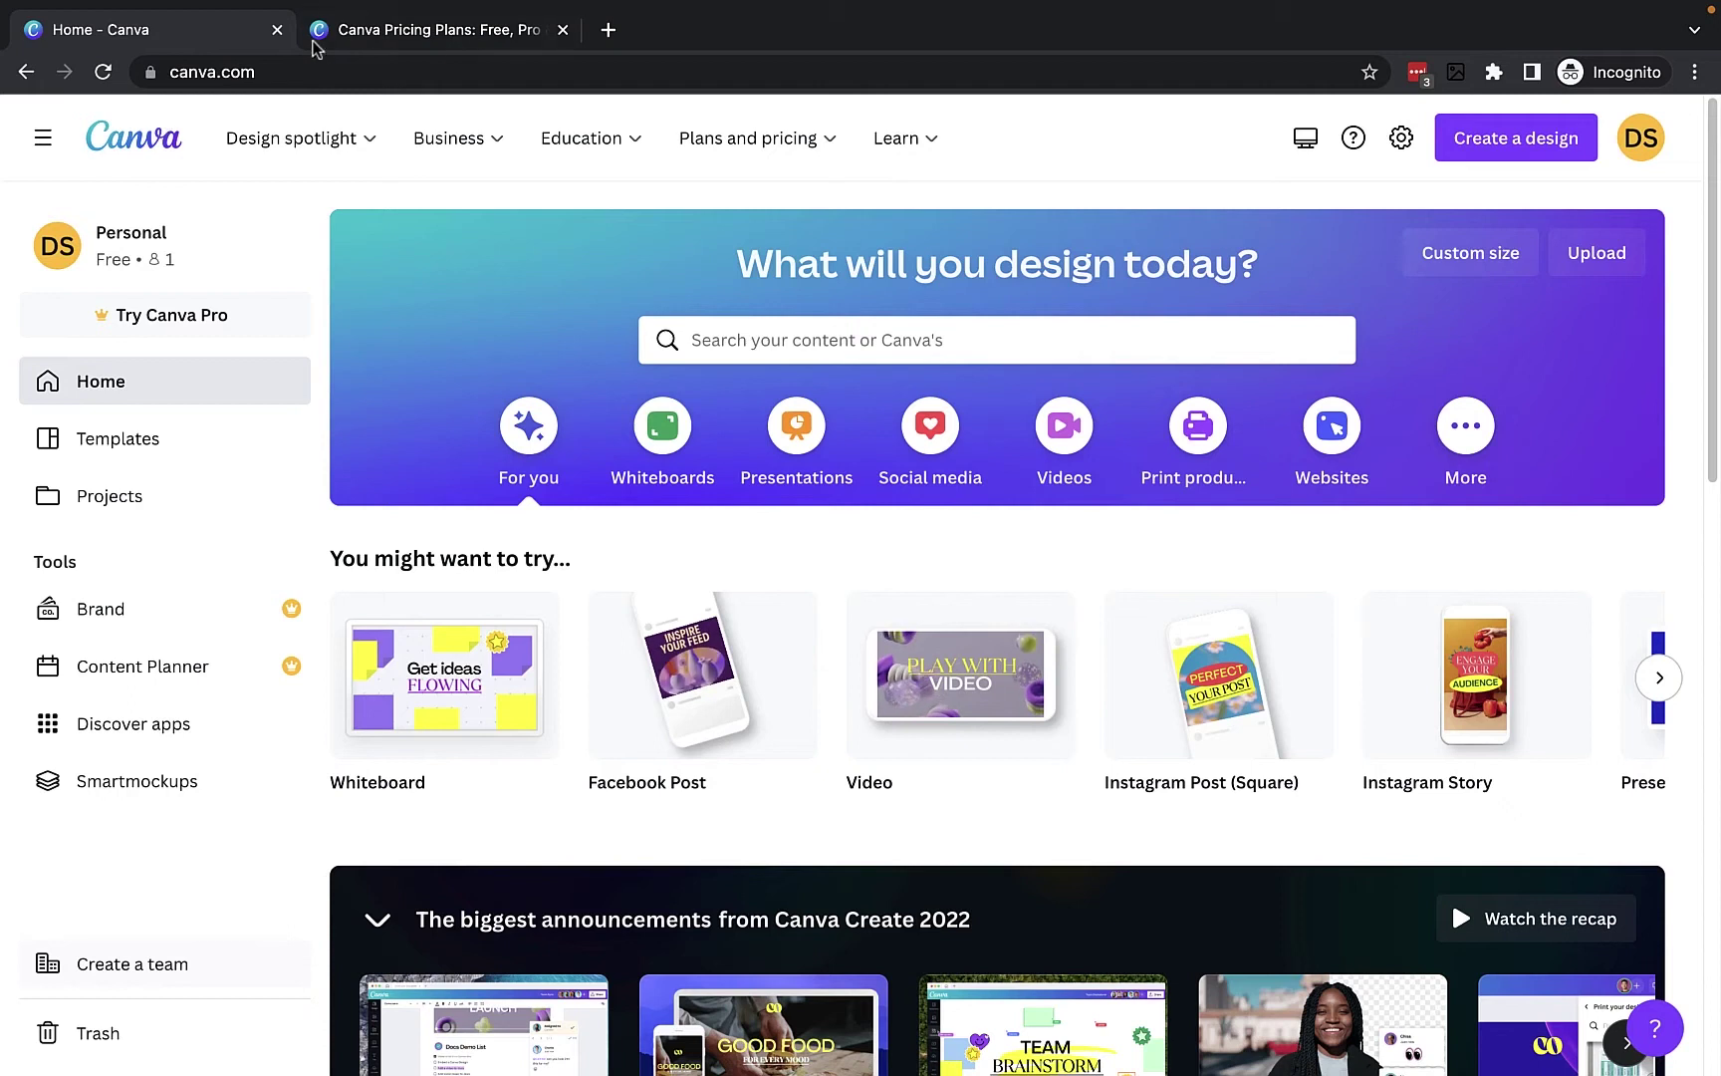
- Open the Brand page, try to add a brand logo, and look over the brand colours and fonts sections
key(ctrl+Tab)
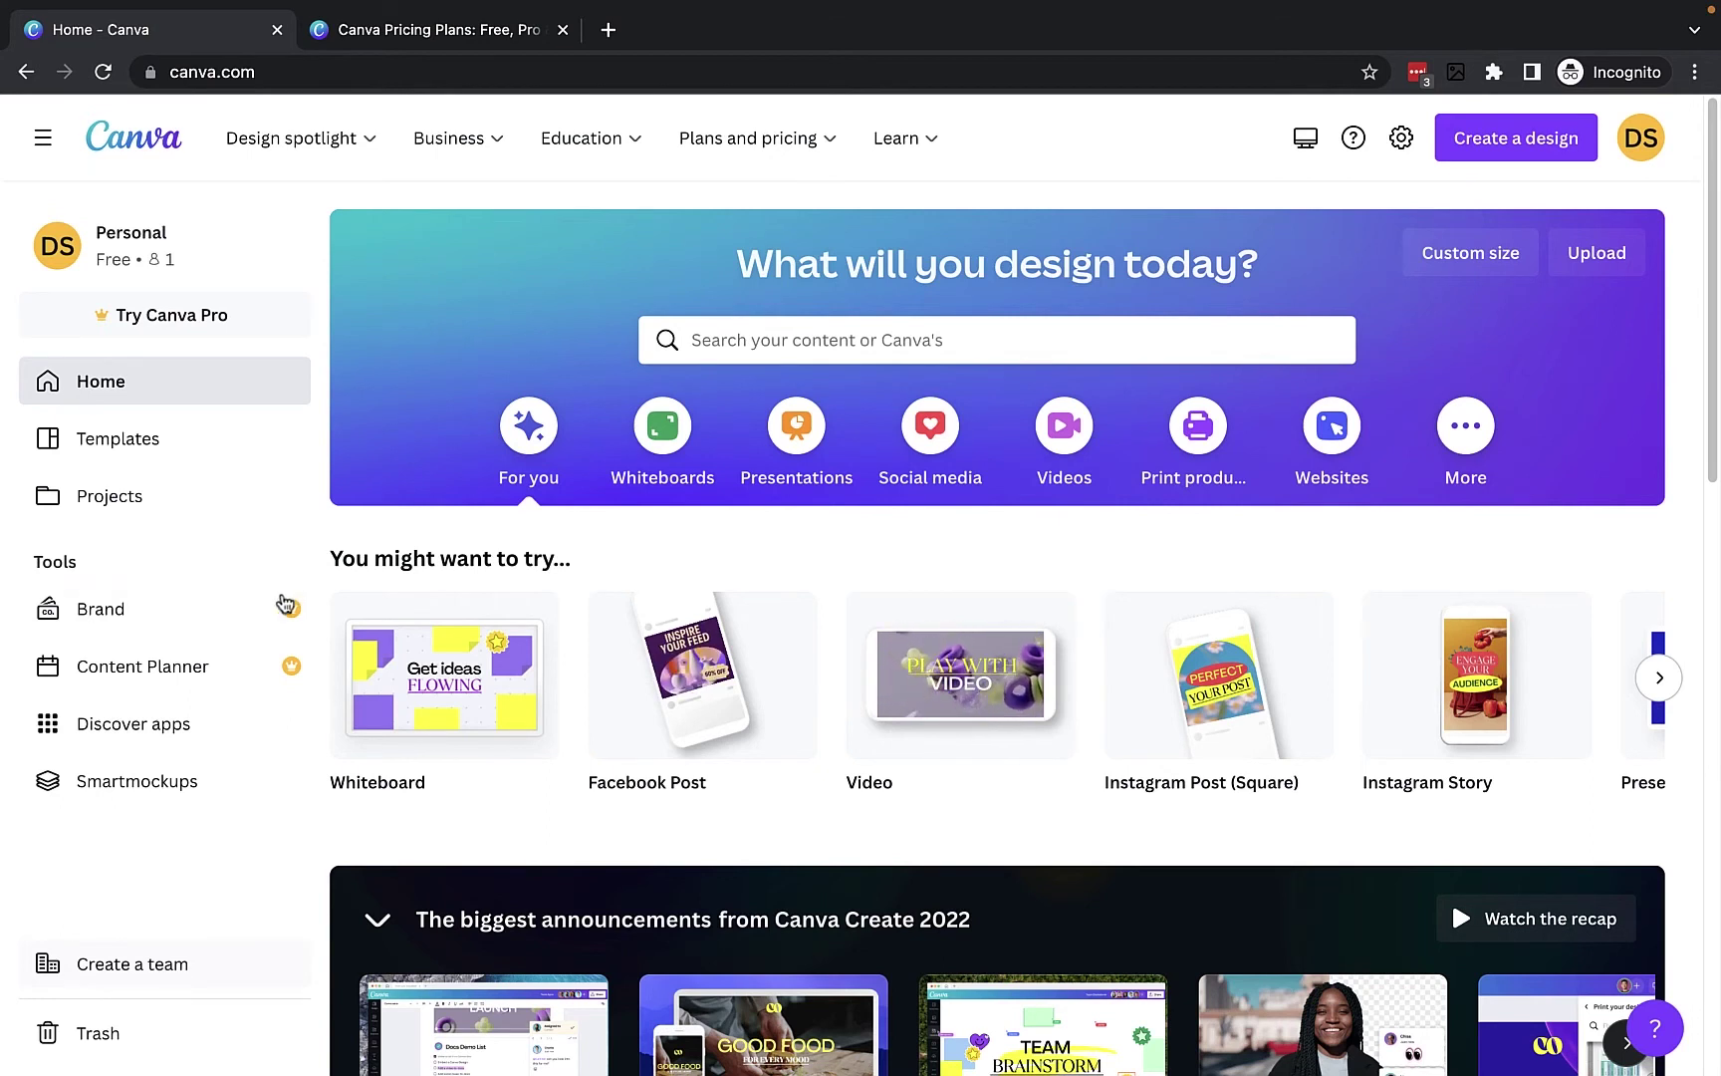
click(244, 608)
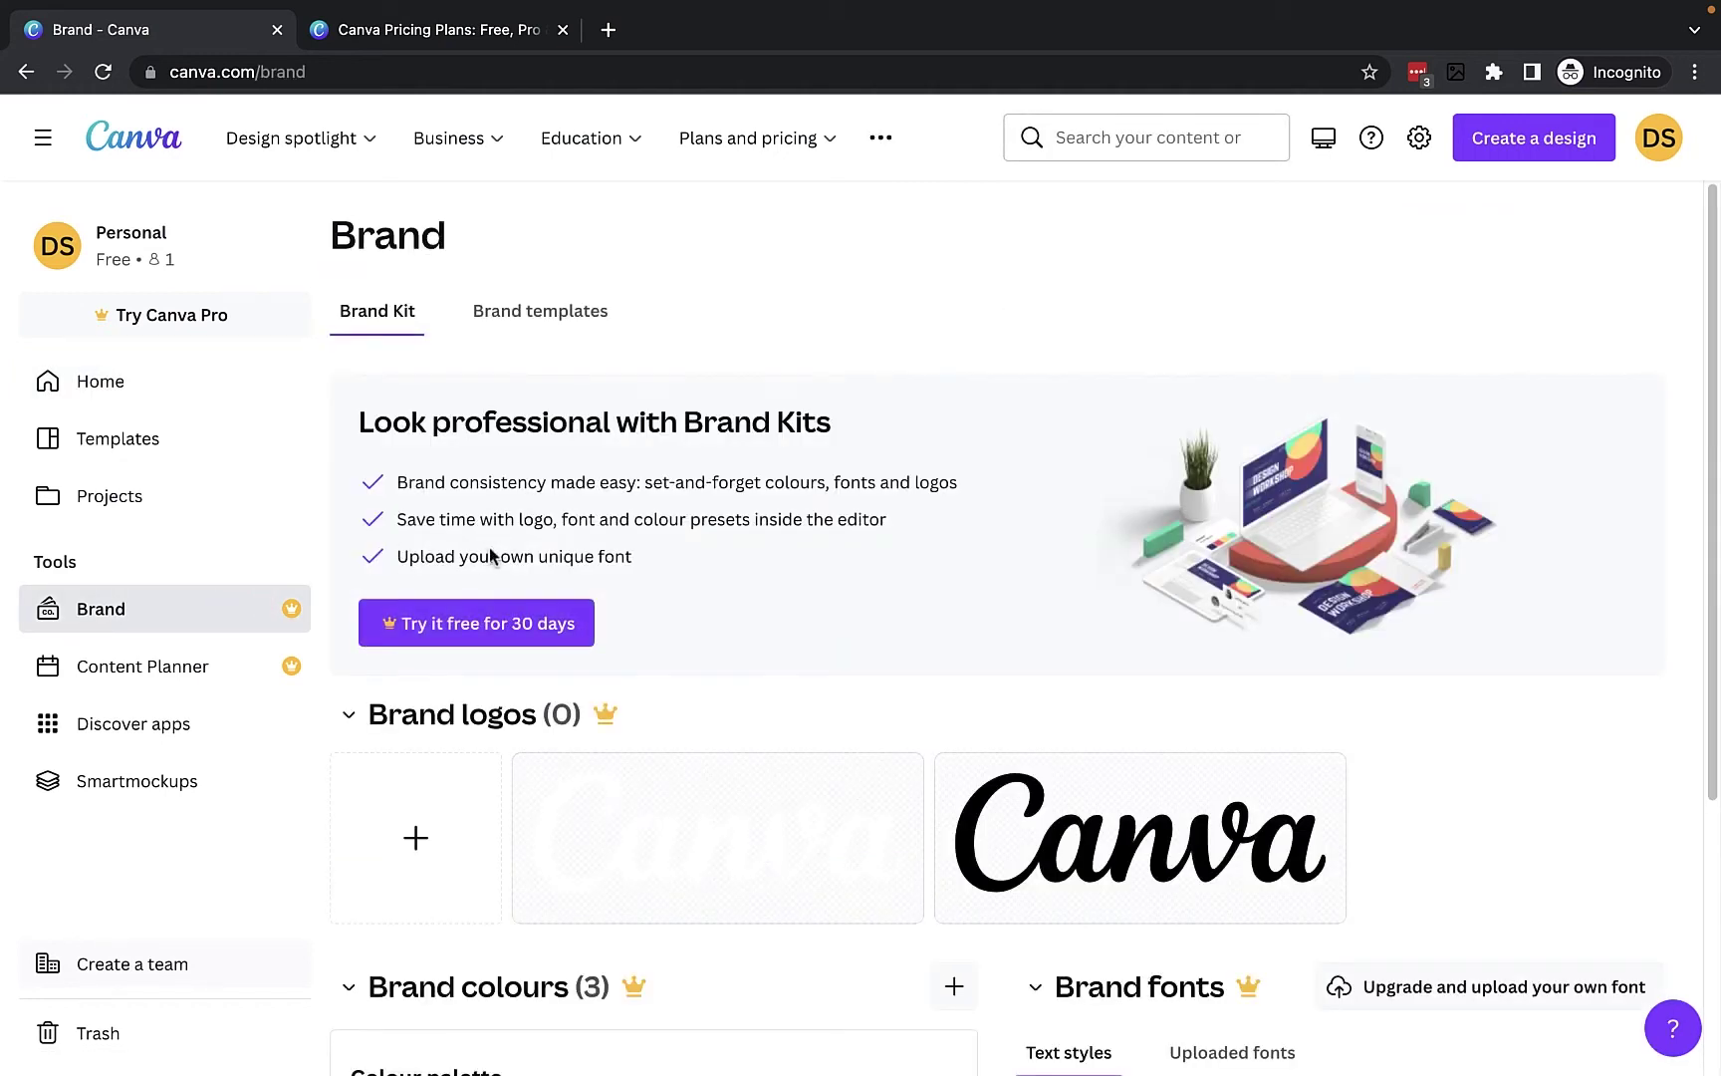
scroll(490, 547, down, 3)
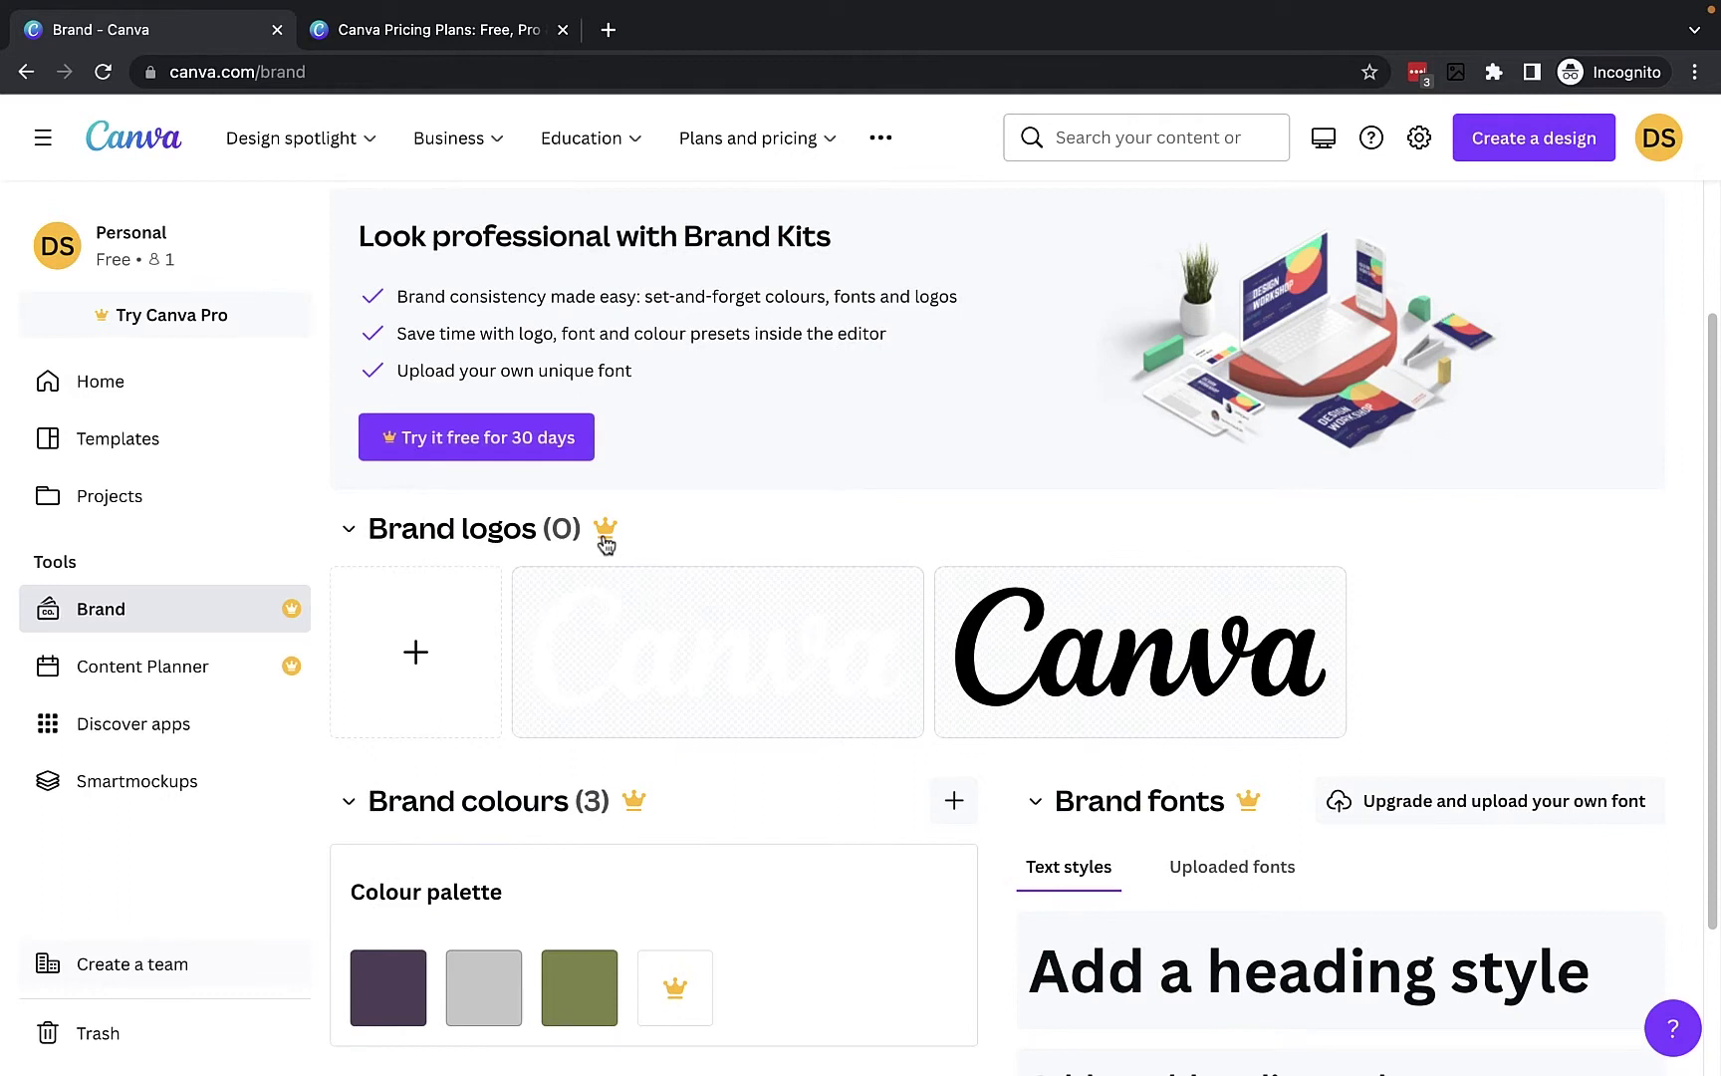
click(443, 660)
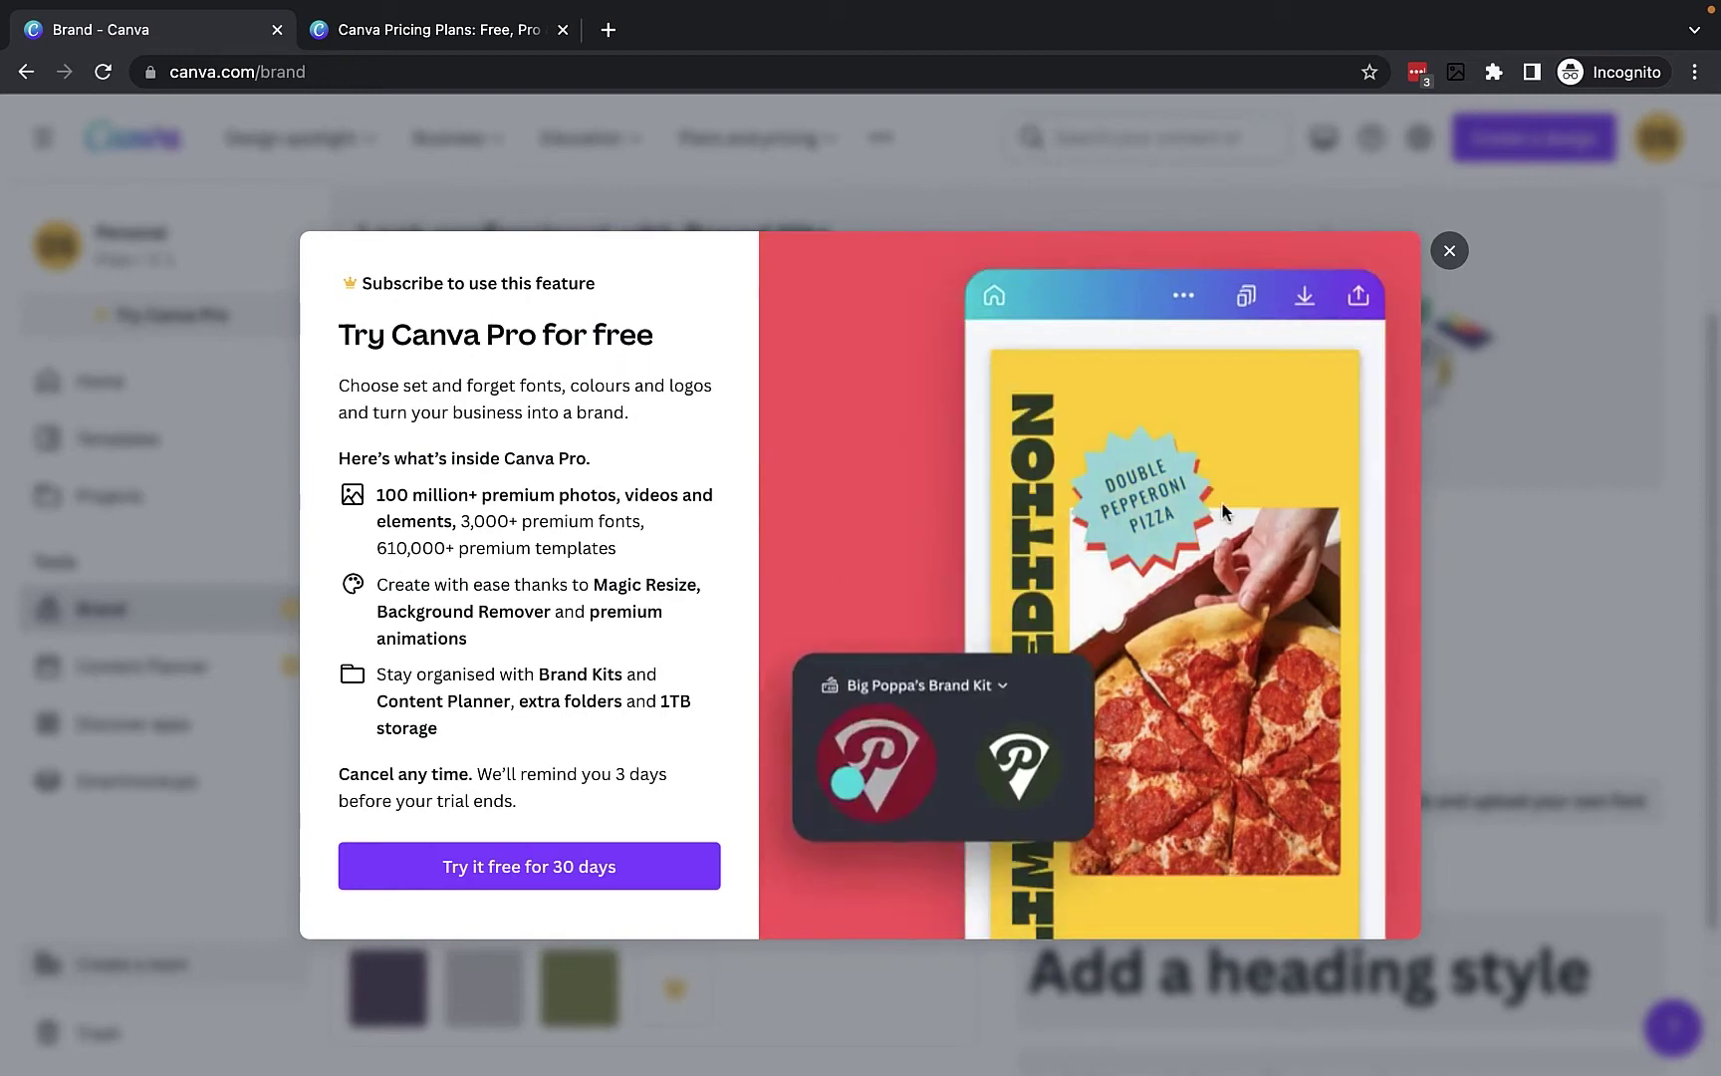
click(1449, 251)
scroll(1134, 511, down, 3)
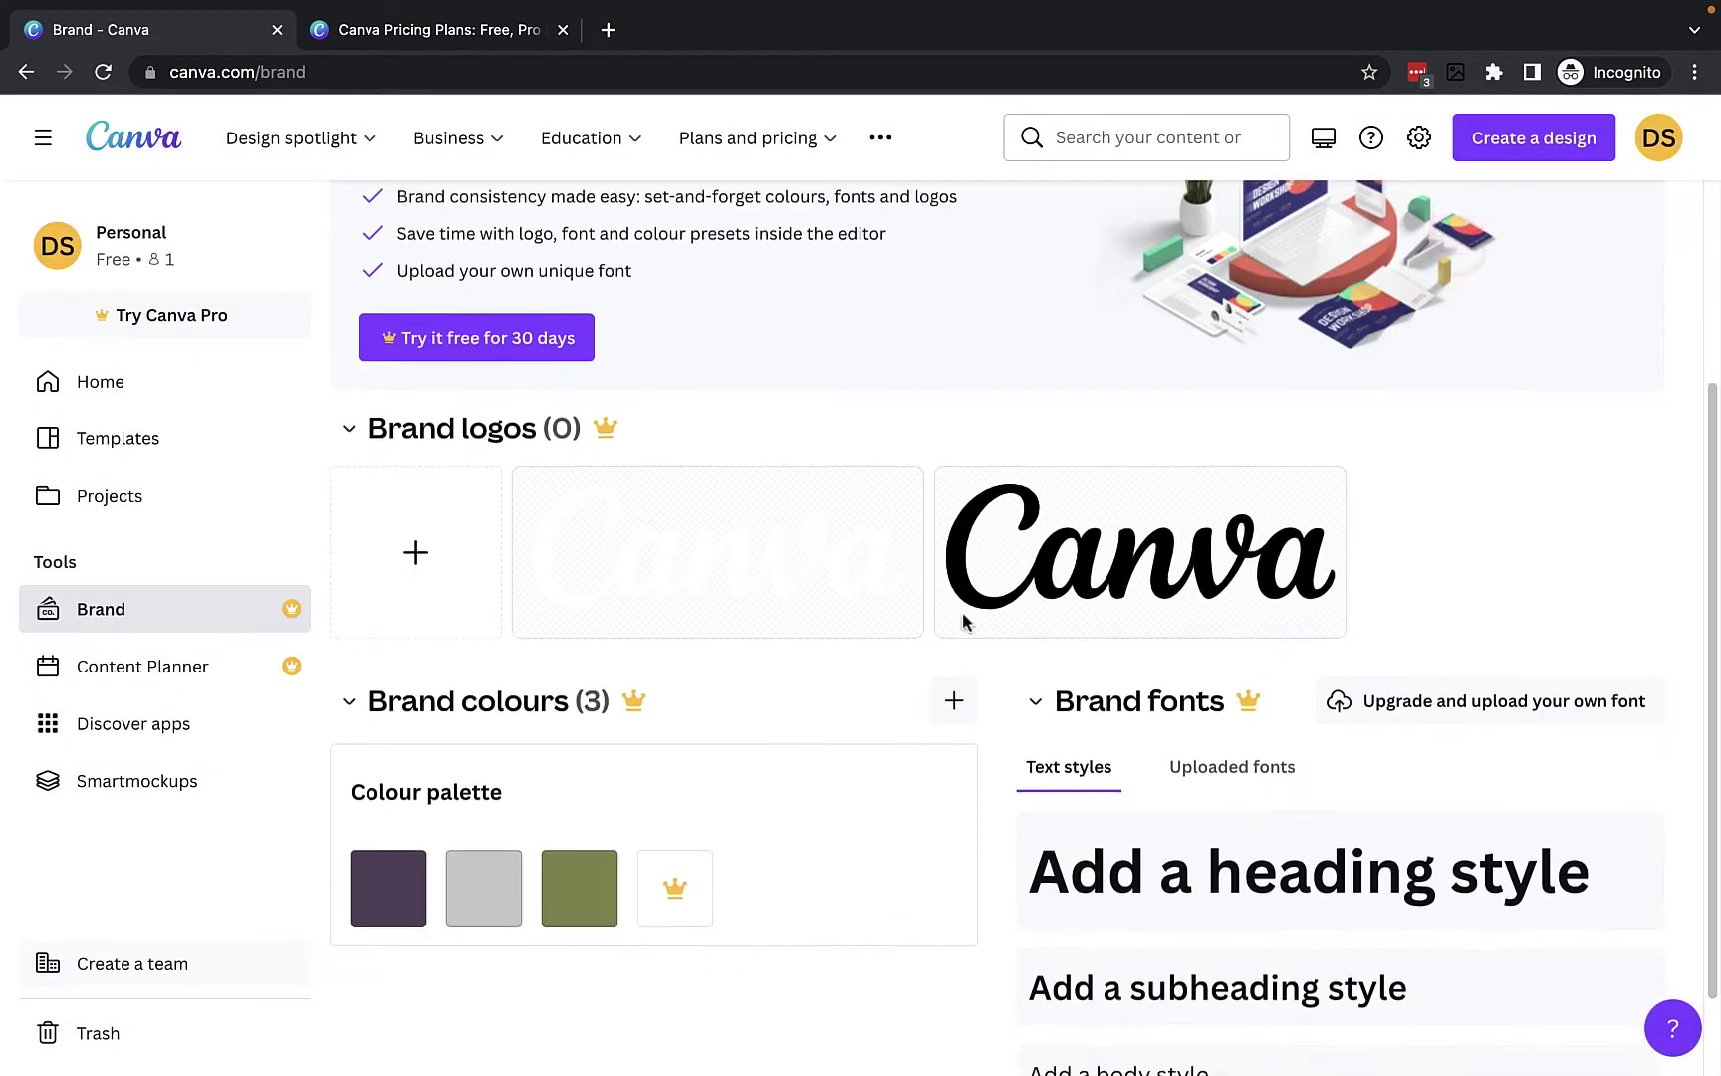
mouse_move(374, 805)
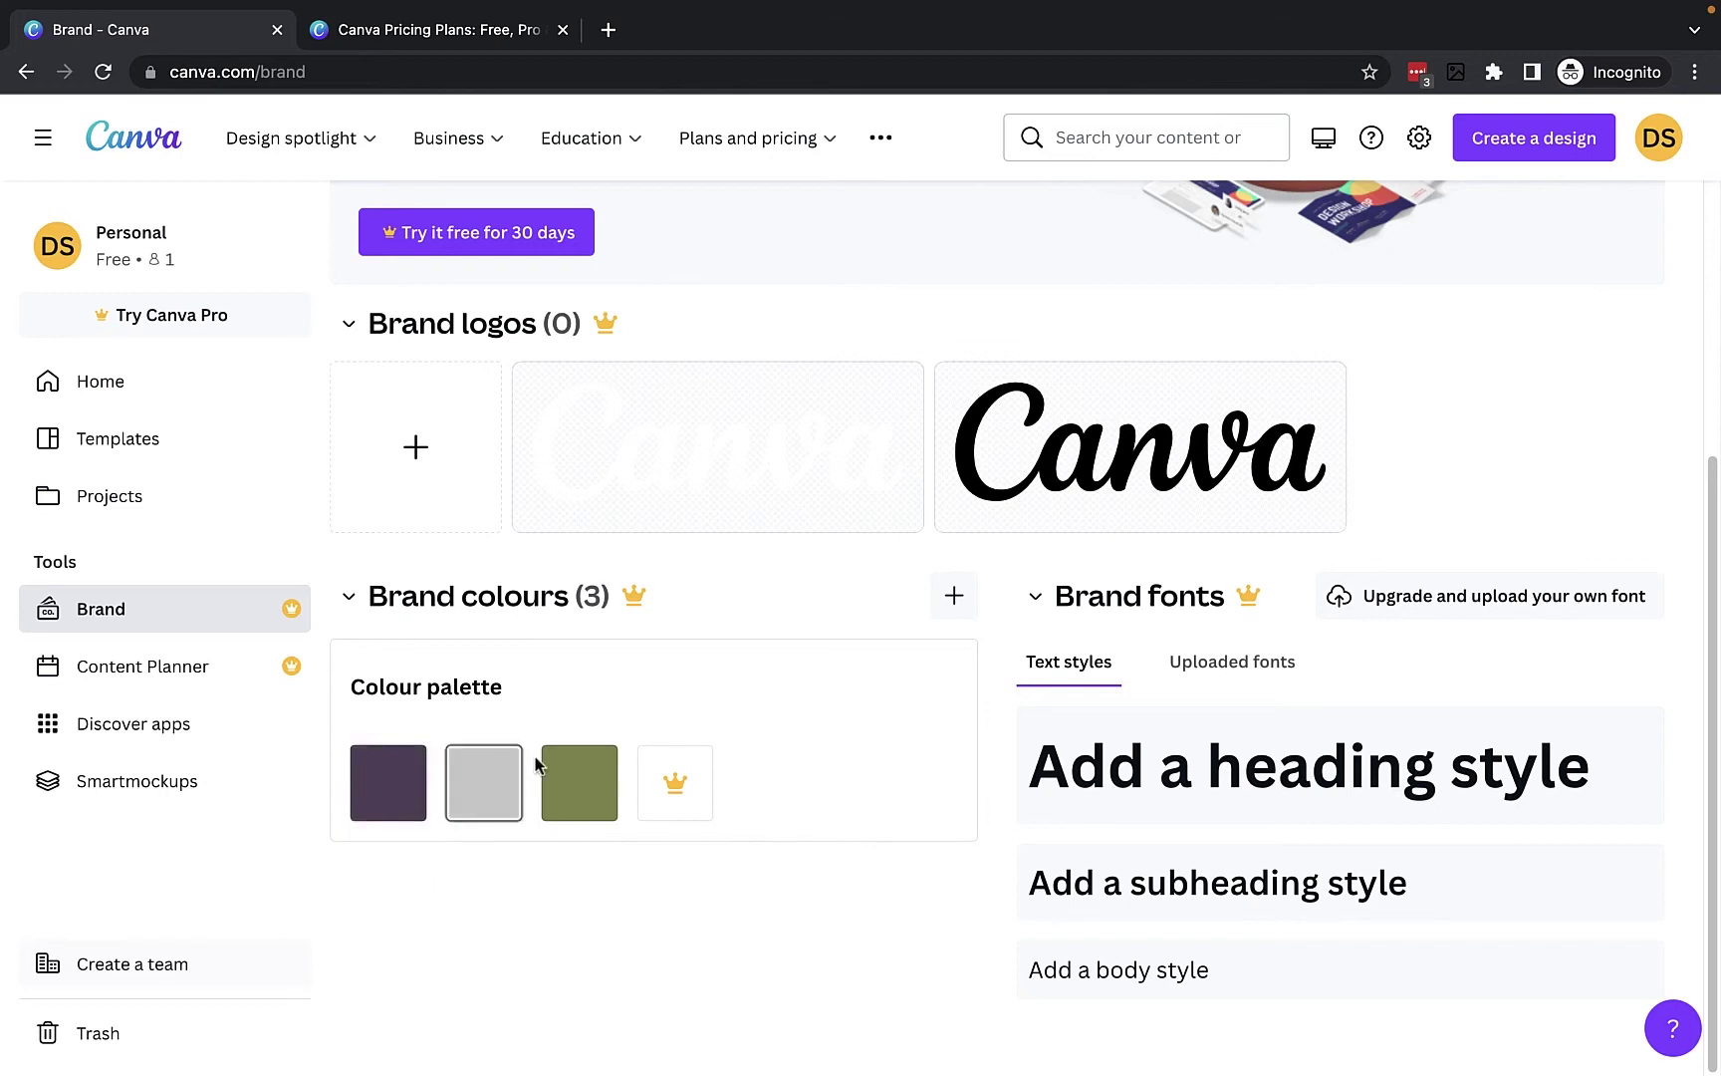
- Go to the templates library and open the Halloween category
click(84, 380)
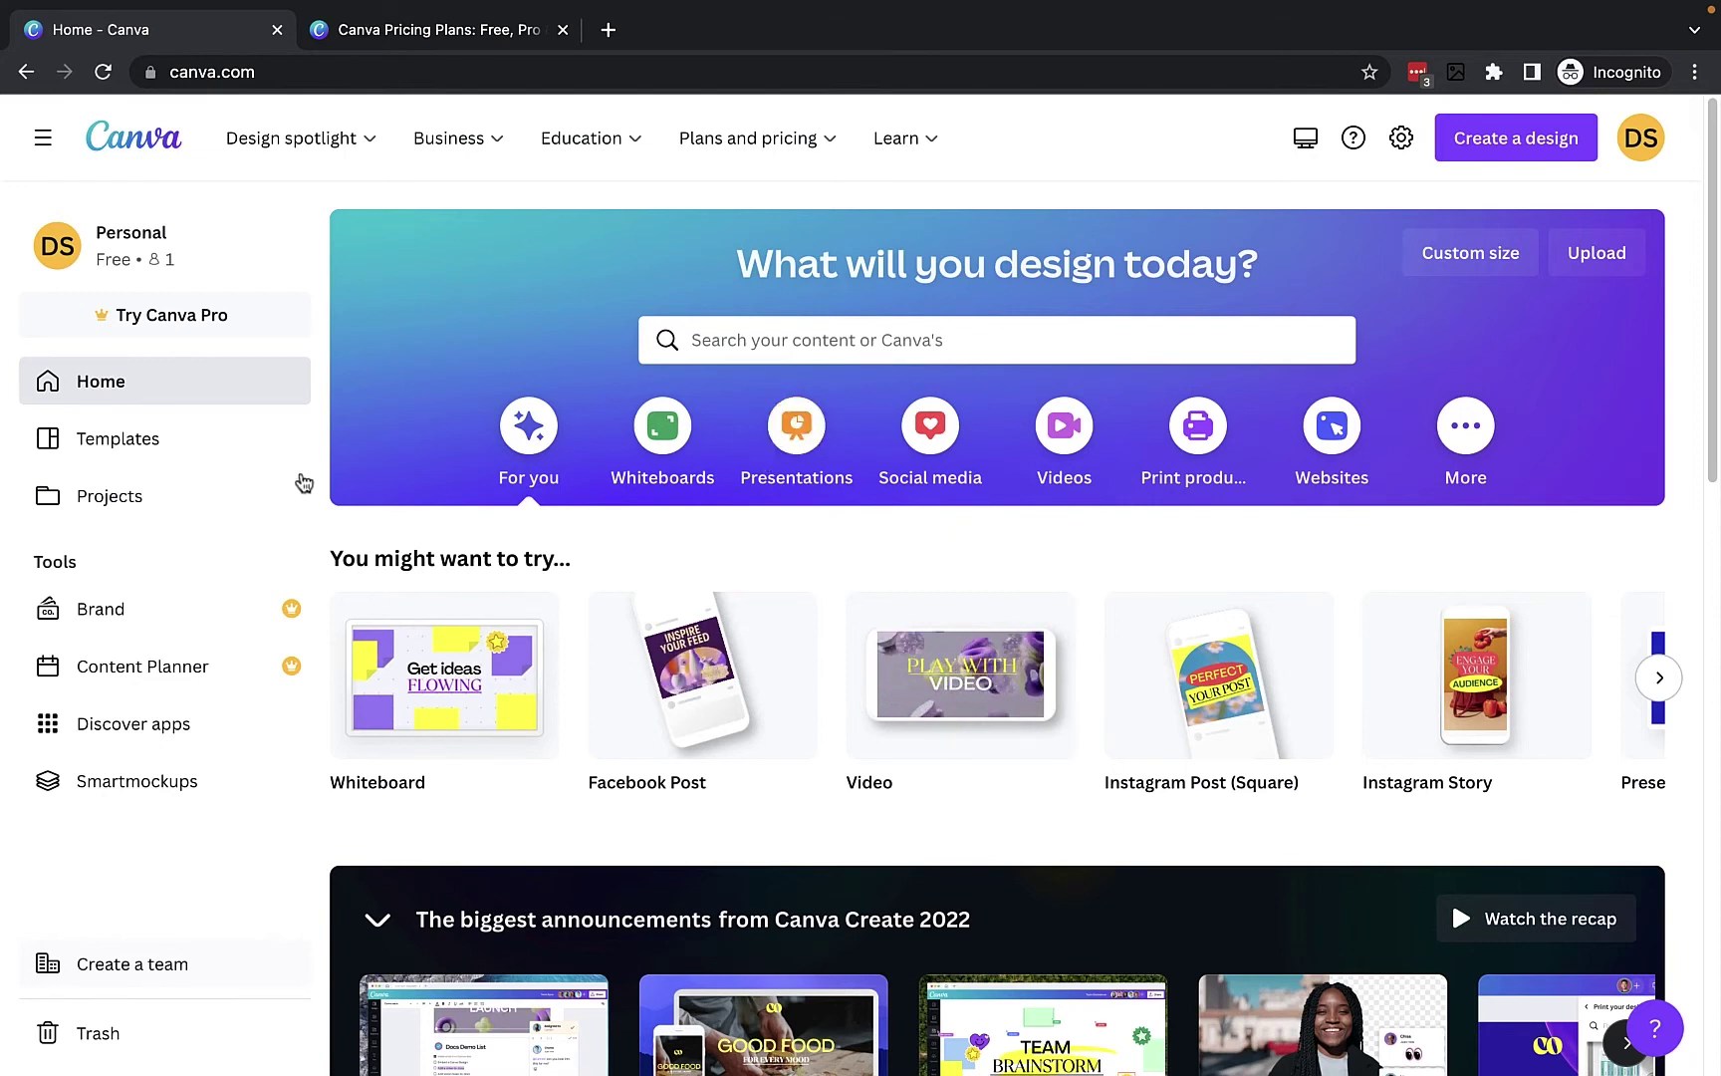
click(149, 438)
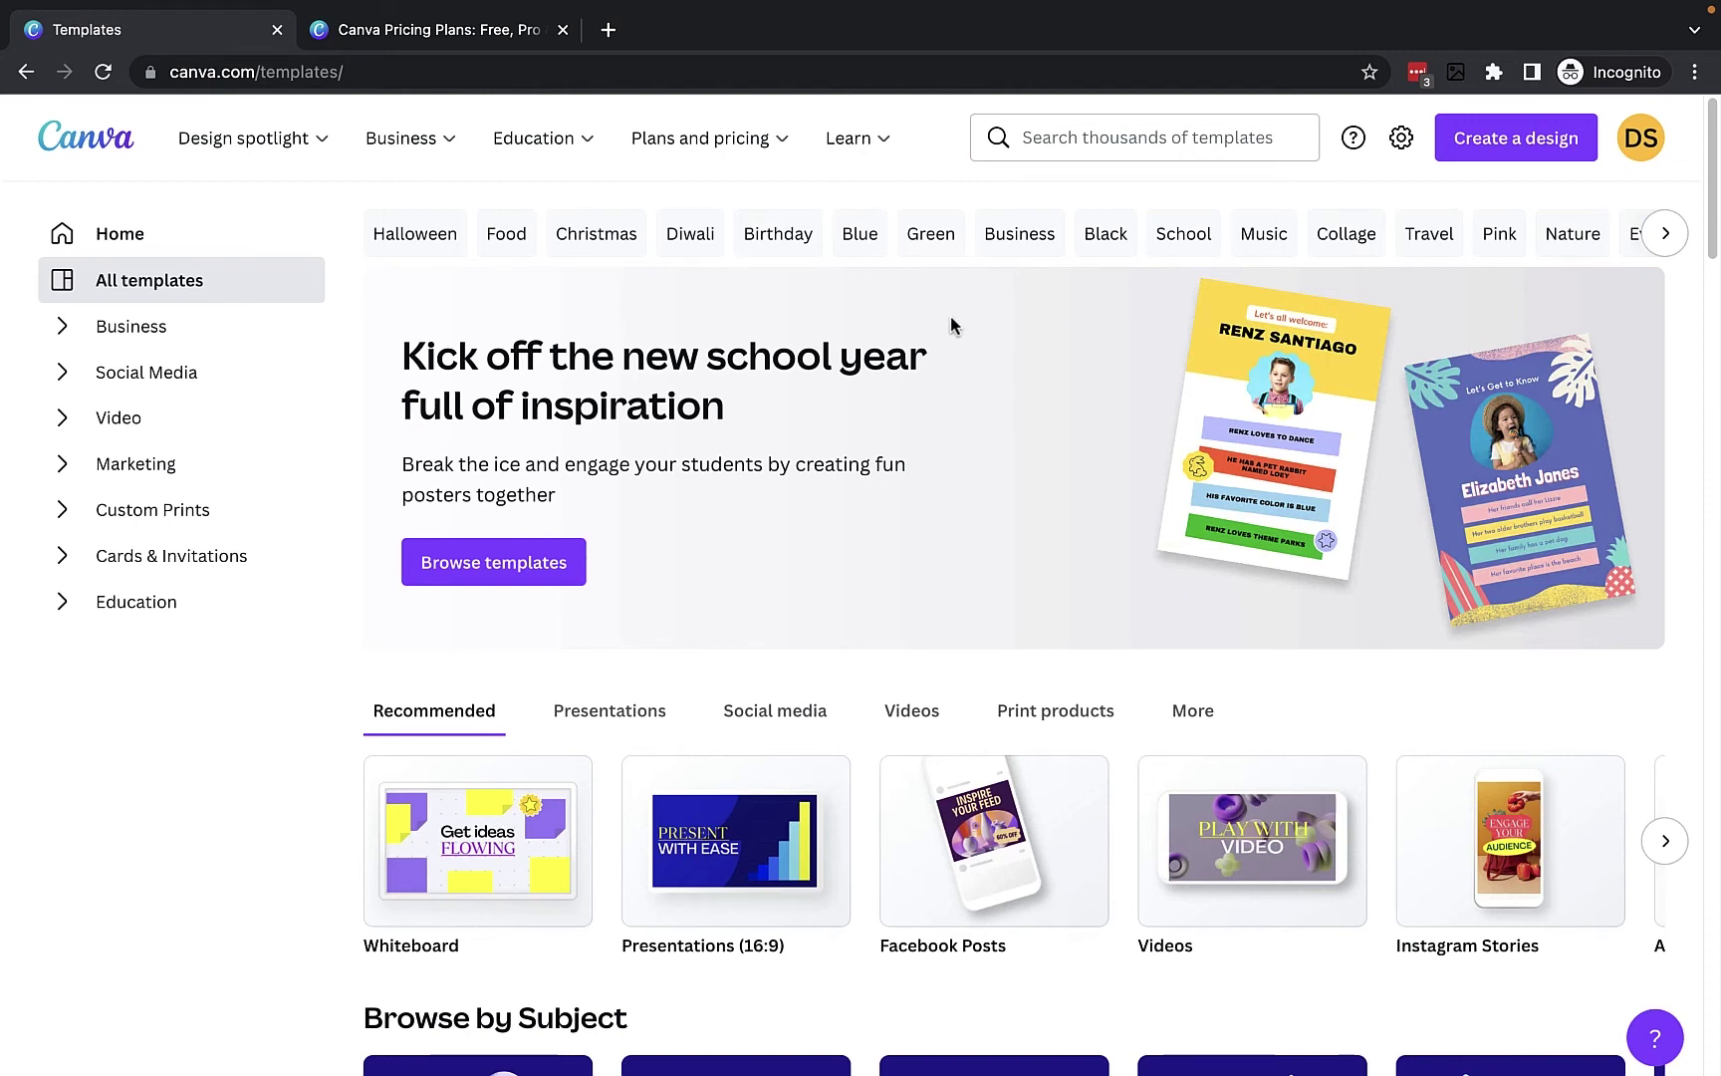
click(408, 246)
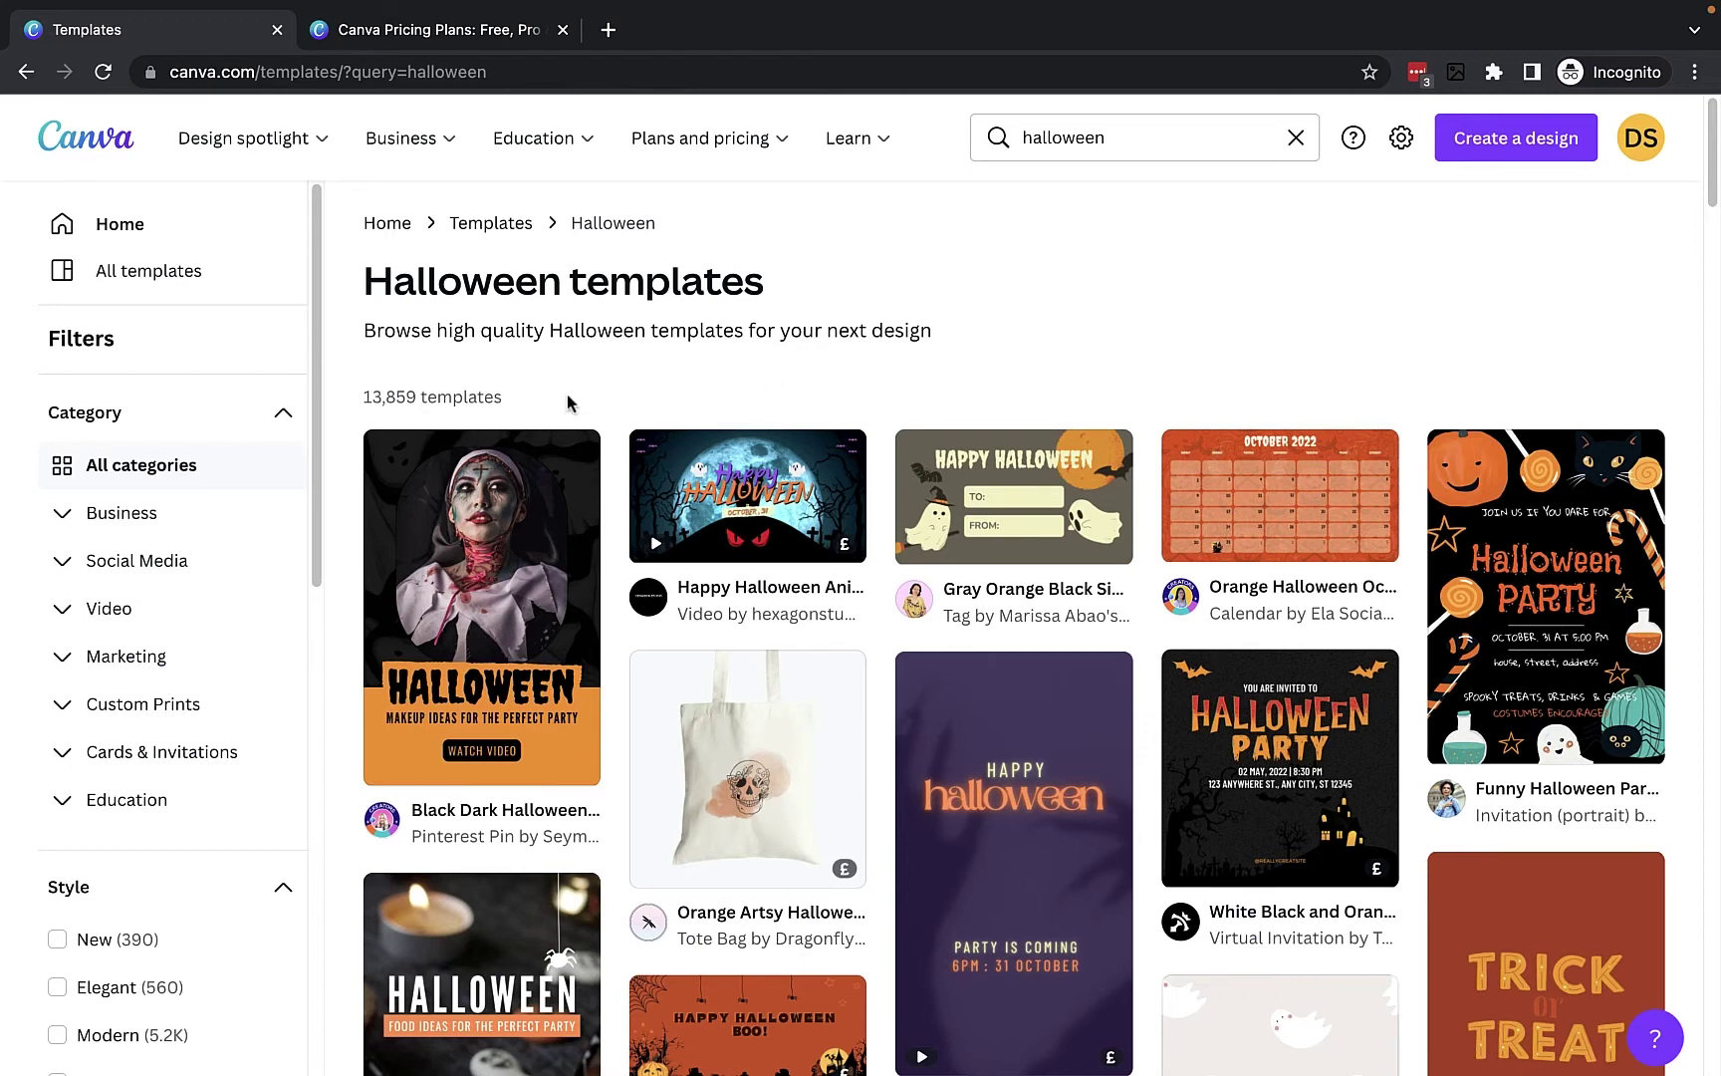
- Browse the Halloween templates and check which ones carry a paid label
scroll(568, 403, down, 3)
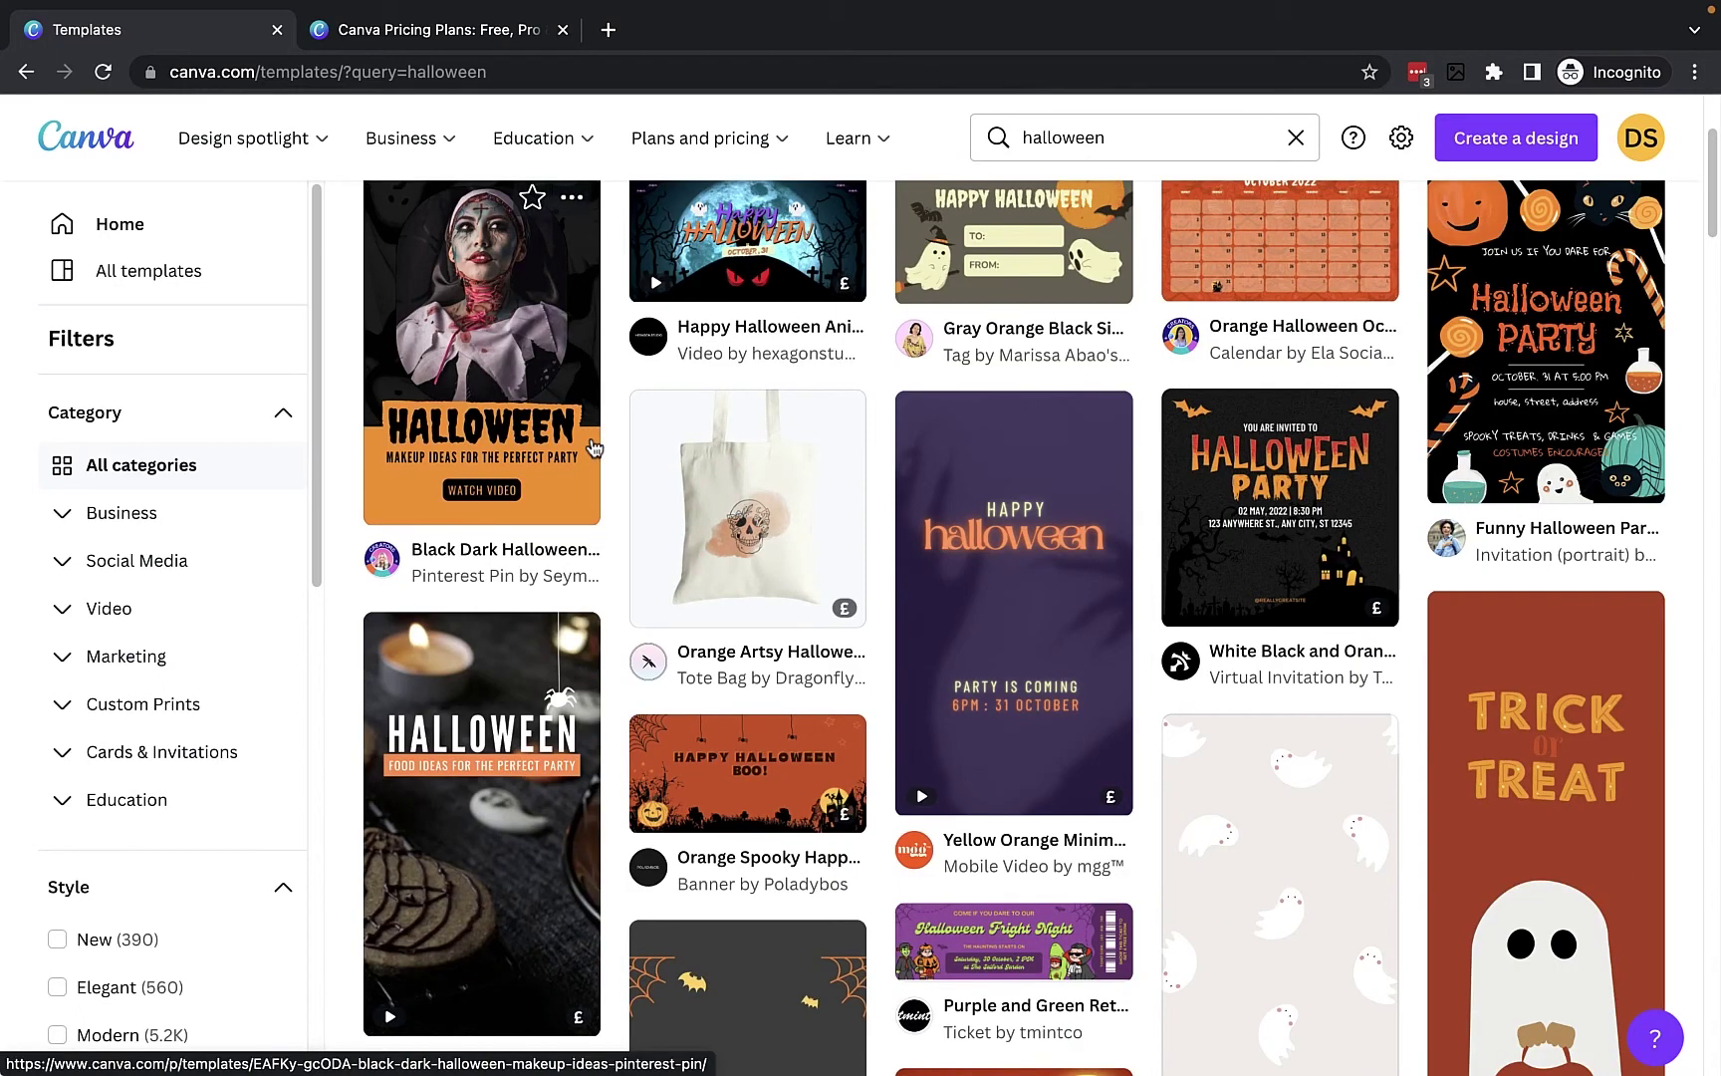
scroll(595, 448, down, 4)
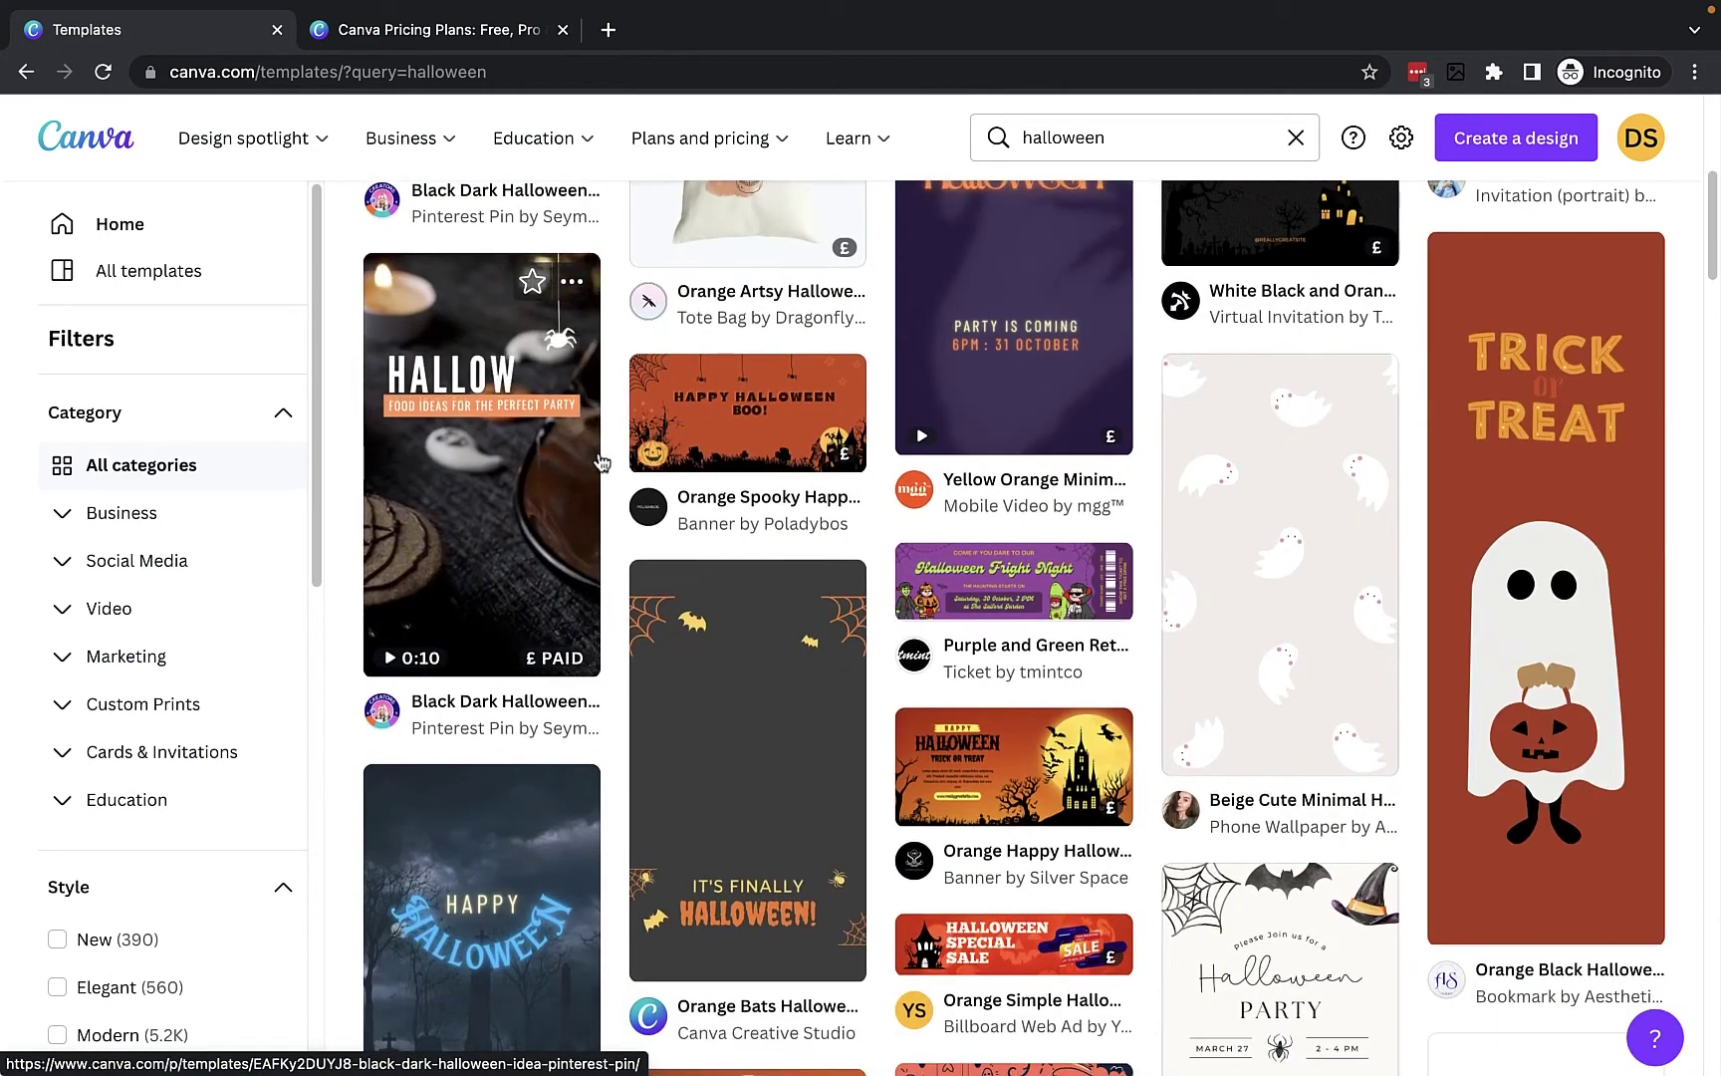
scroll(597, 458, down, 6)
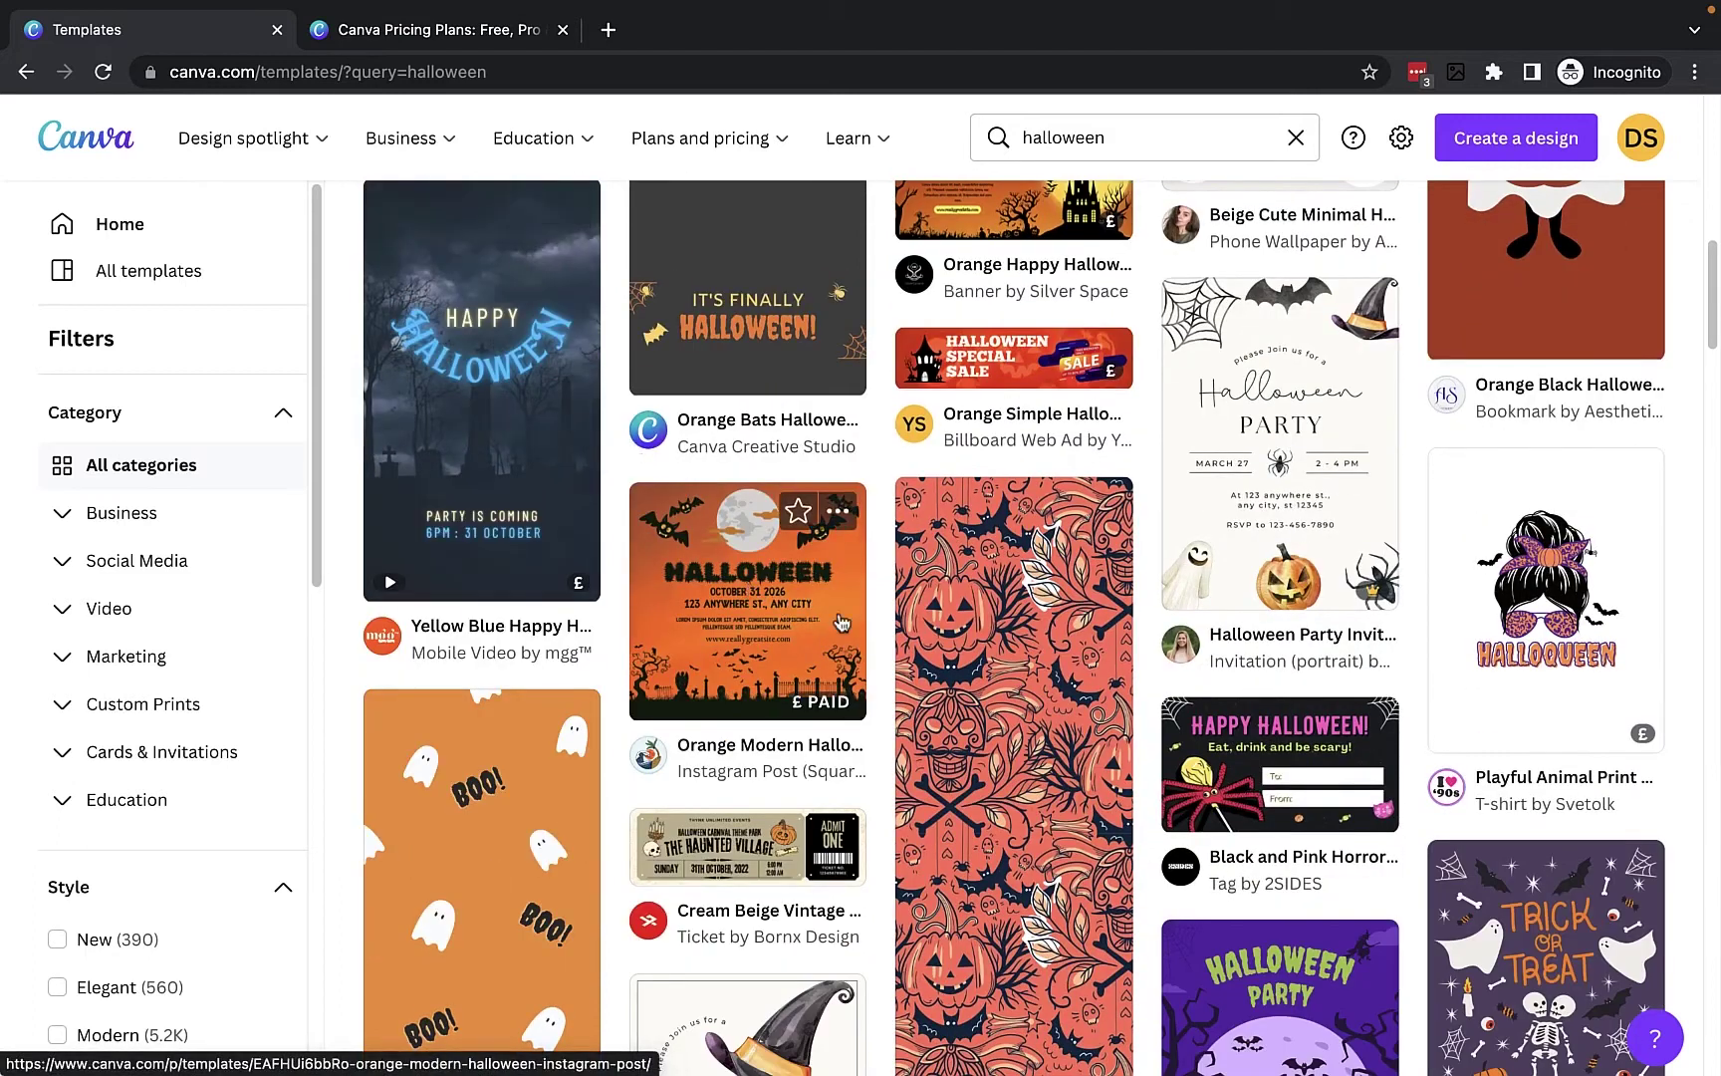
mouse_move(813, 704)
scroll(717, 538, up, 2)
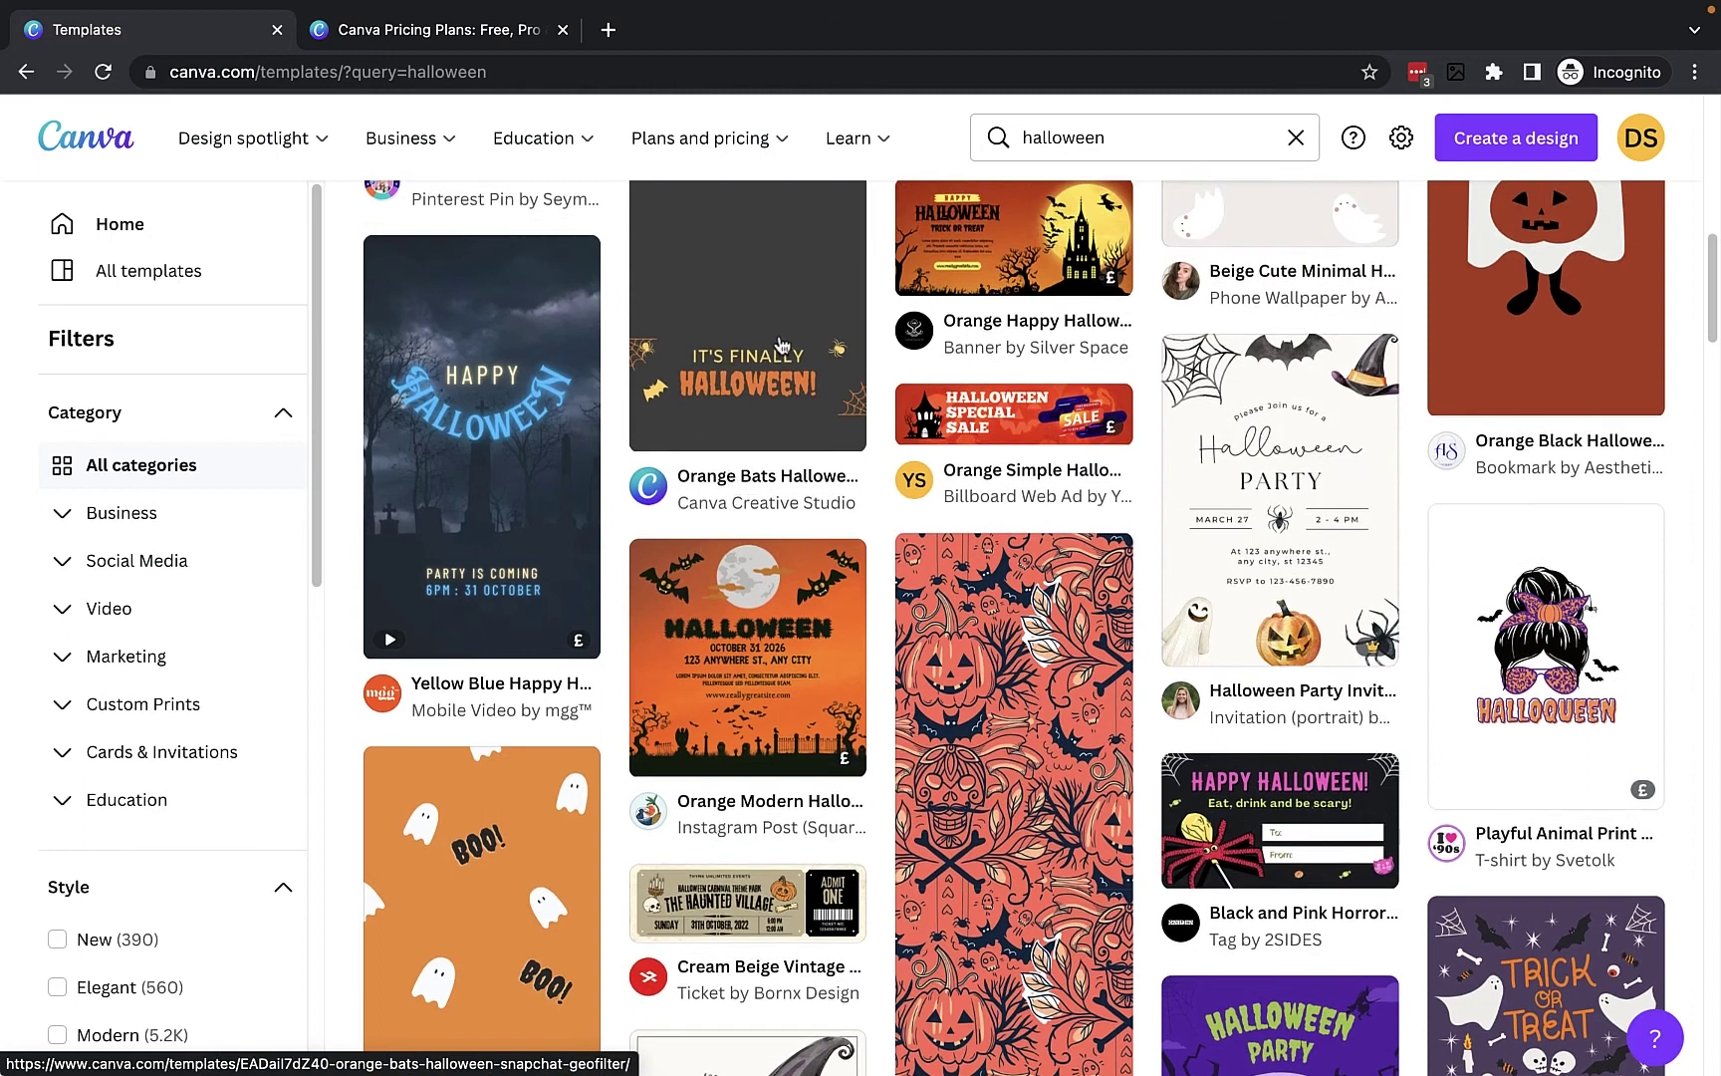
scroll(784, 392, up, 3)
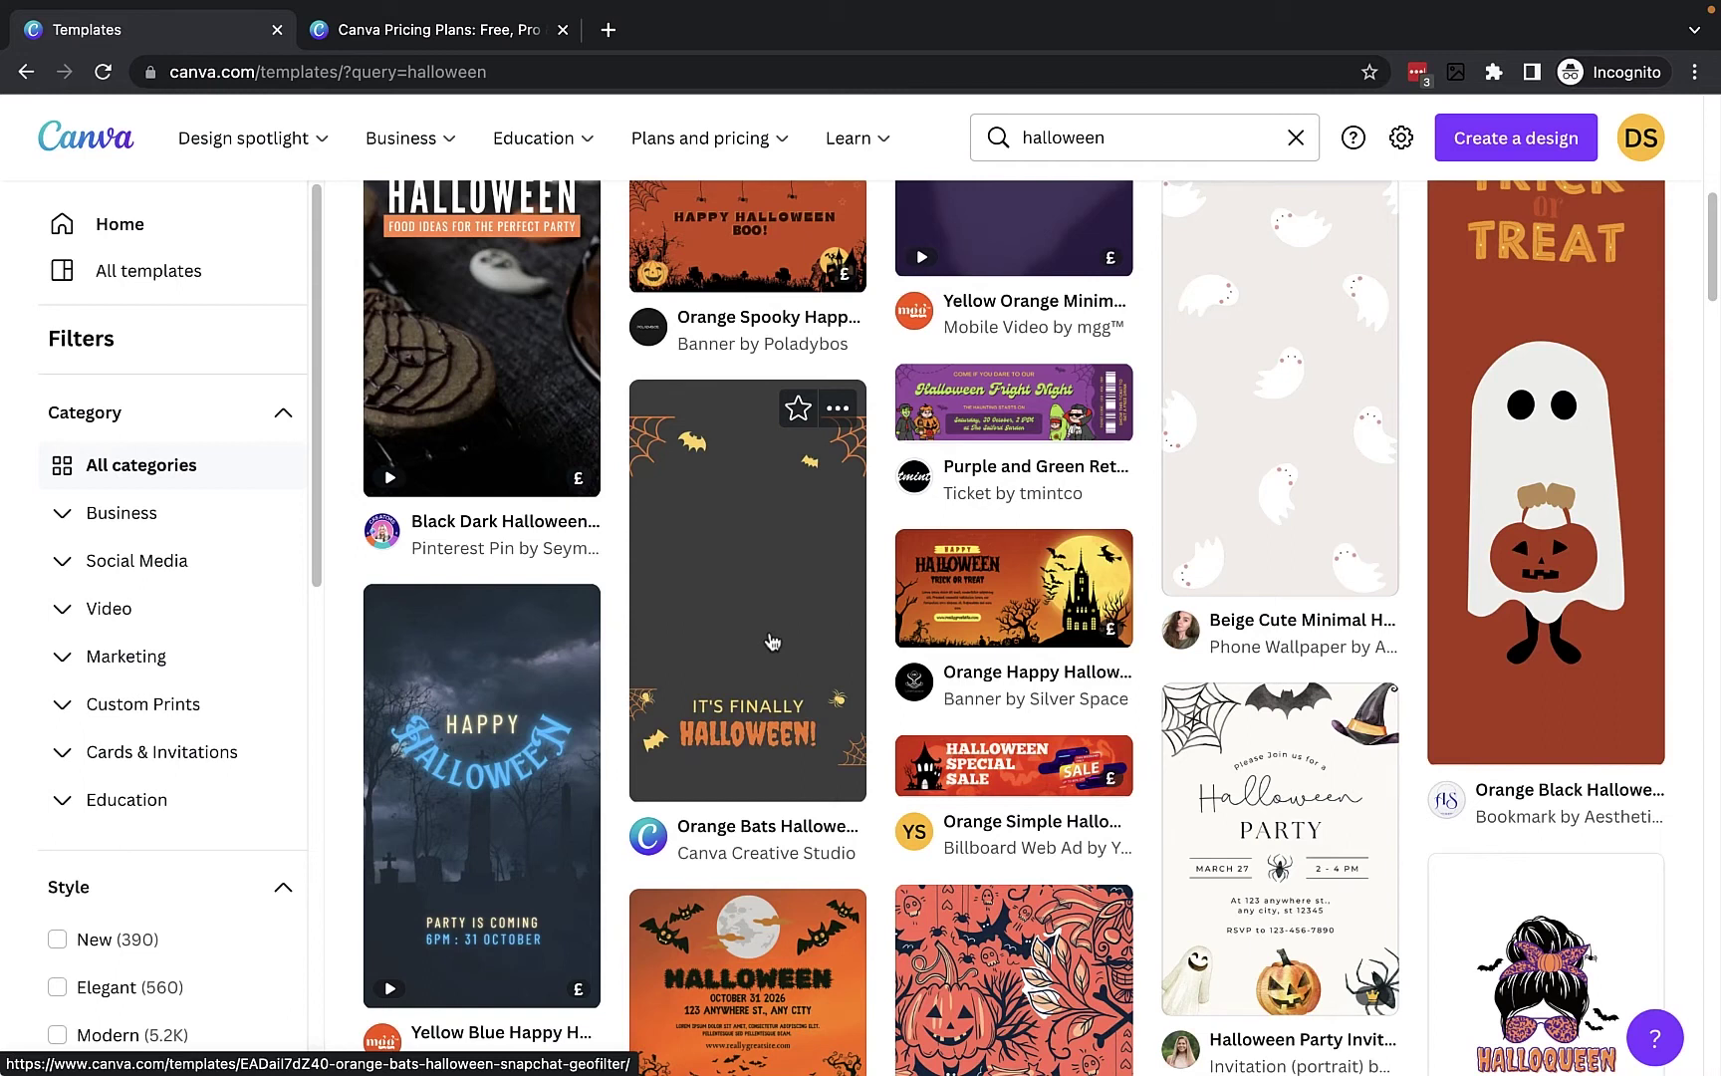
- Check the Pro label on the Halloween Party Invitation template, preview its details, and return to the Halloween templates
scroll(996, 797, down, 1)
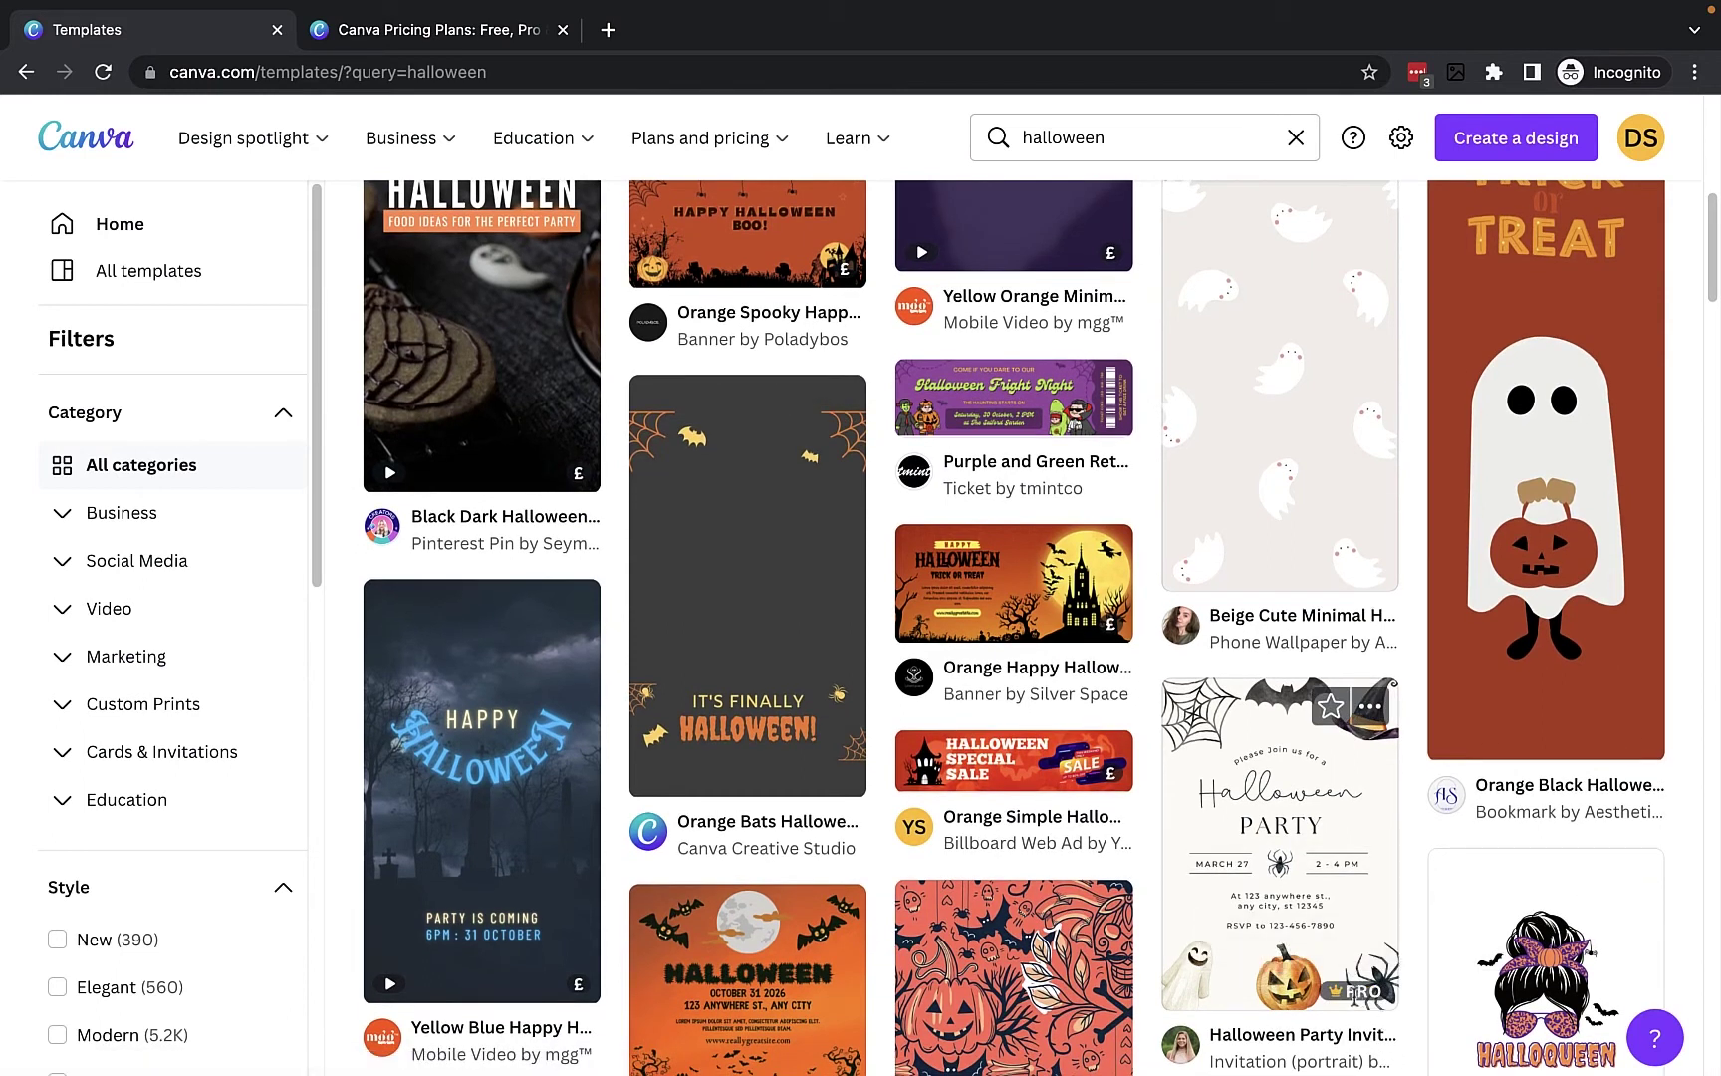
mouse_move(1352, 992)
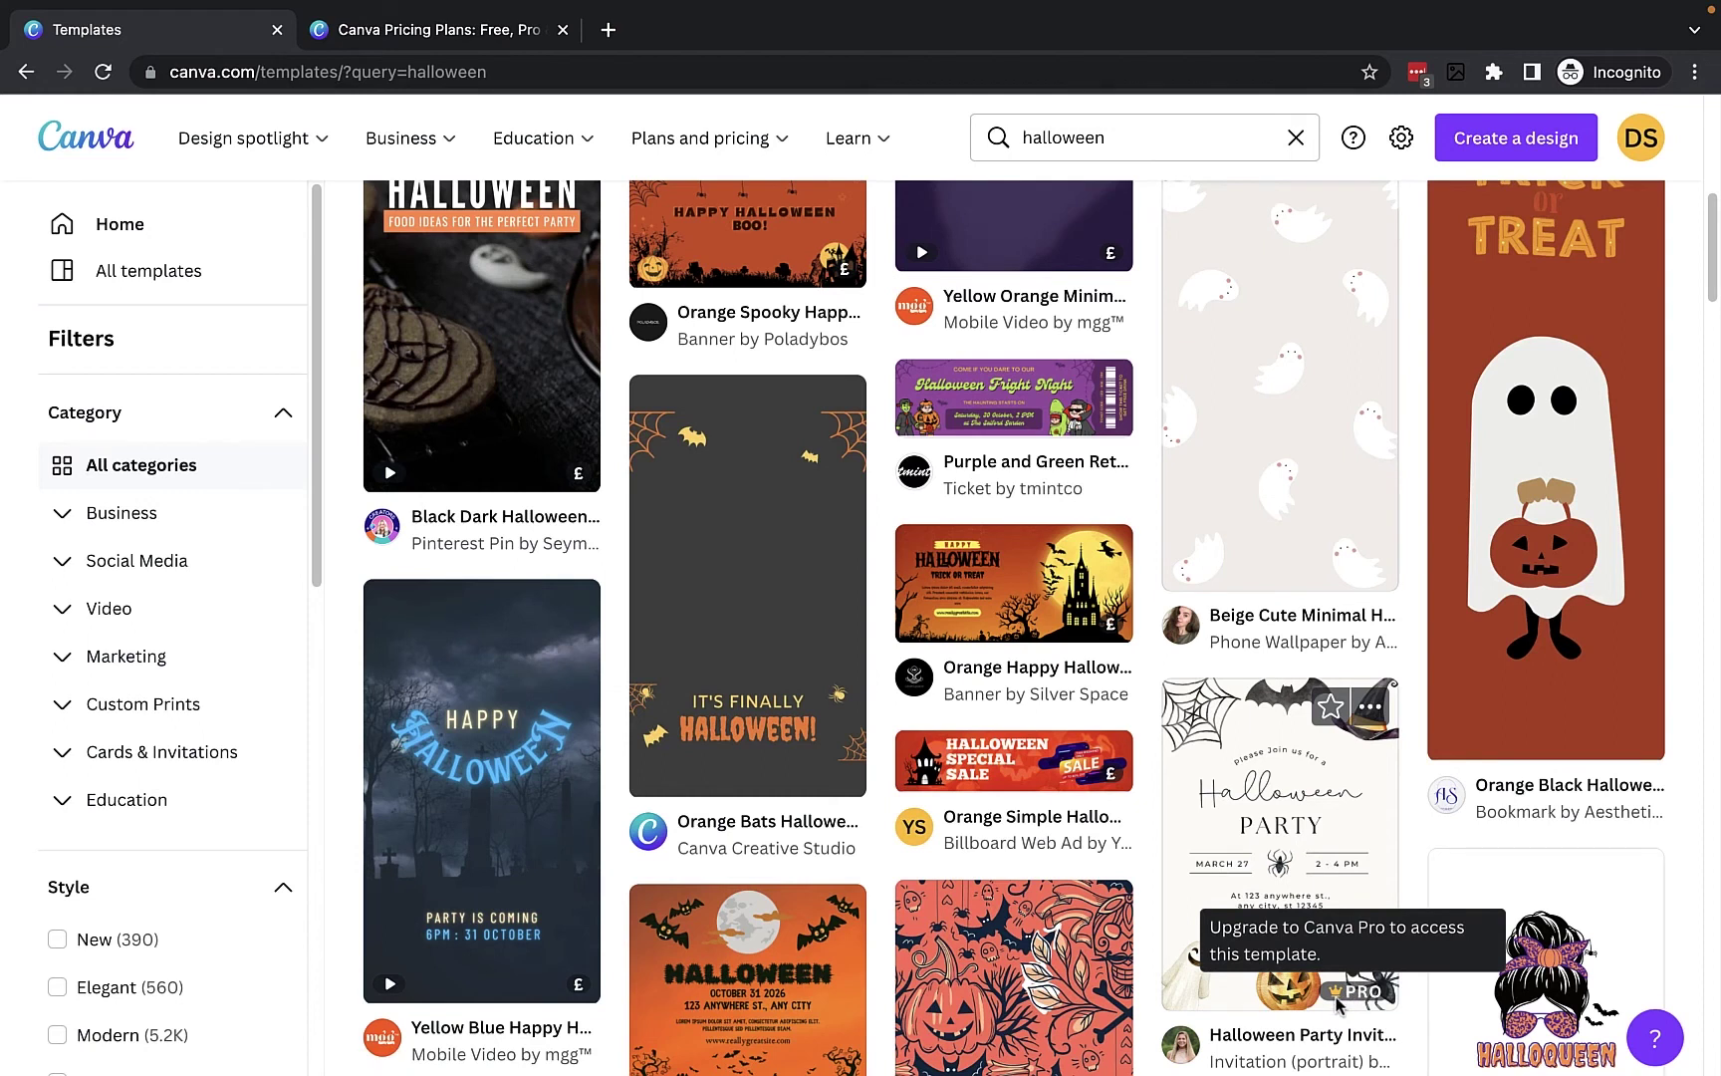
click(1295, 876)
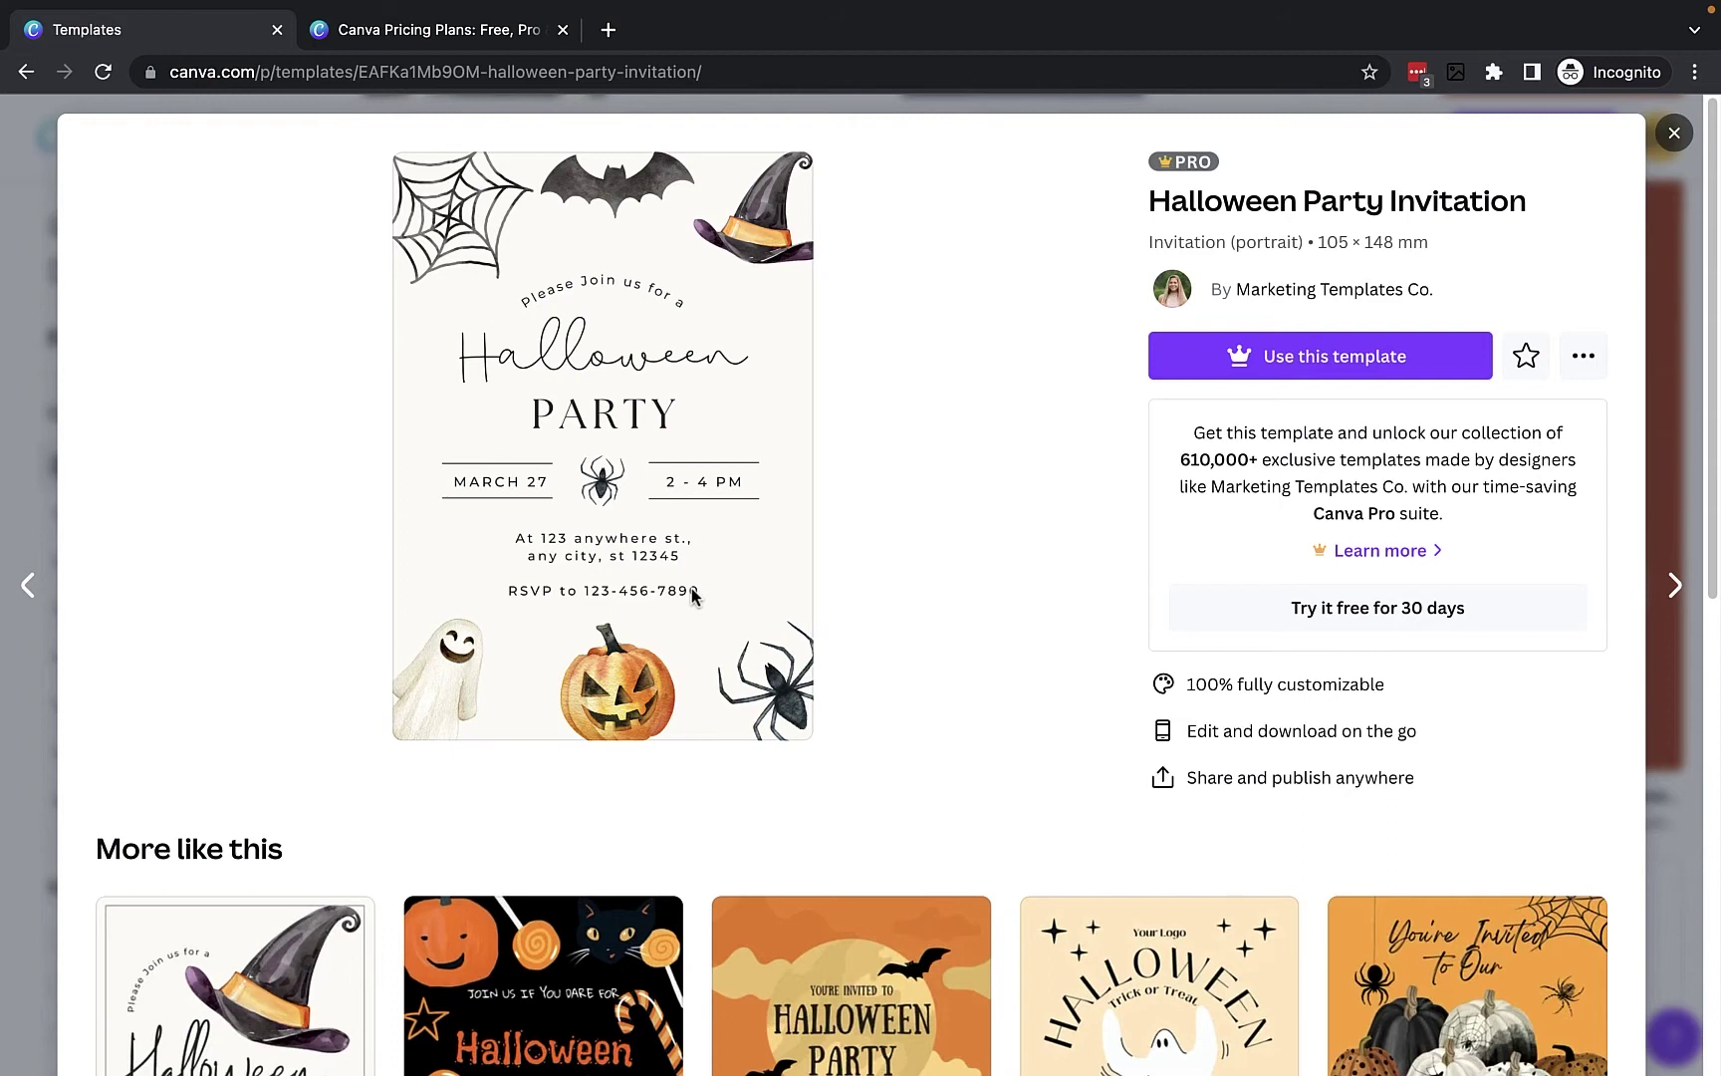
click(1675, 137)
- Create a design from the paid Orange Modern Halloween Instagram Post template and keep it open in the browser
scroll(816, 774, down, 5)
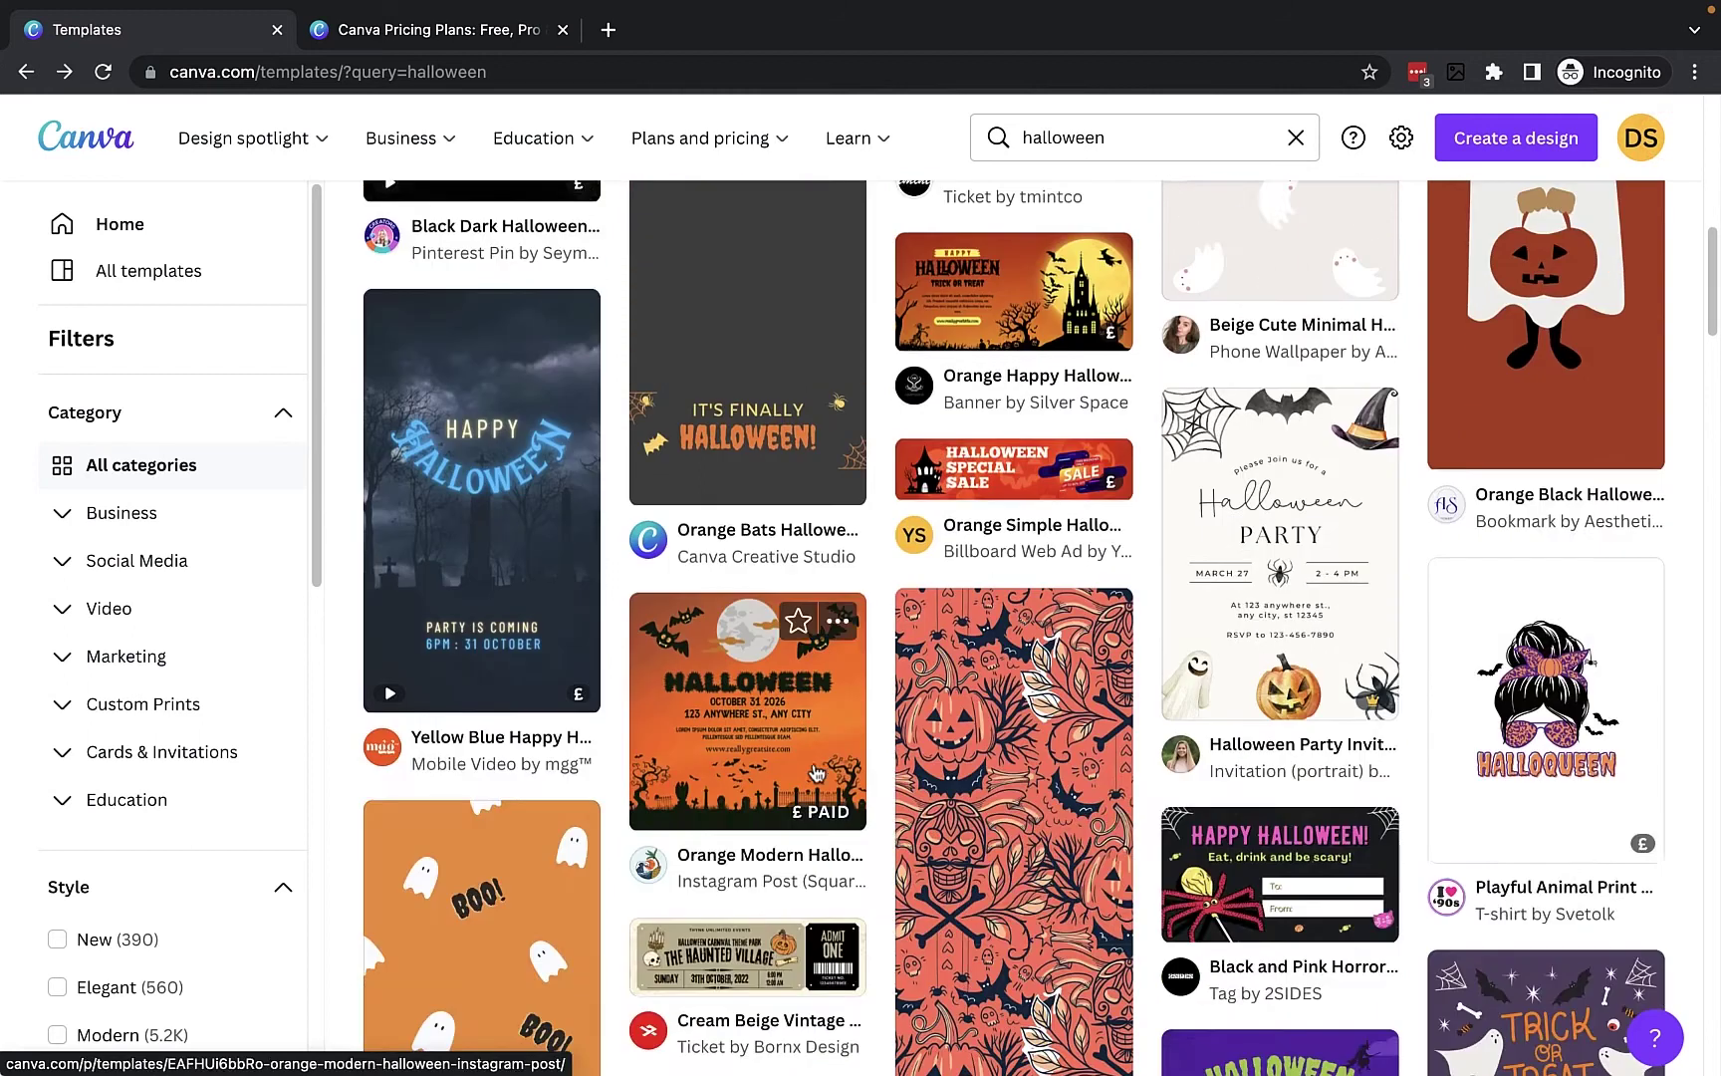
click(768, 739)
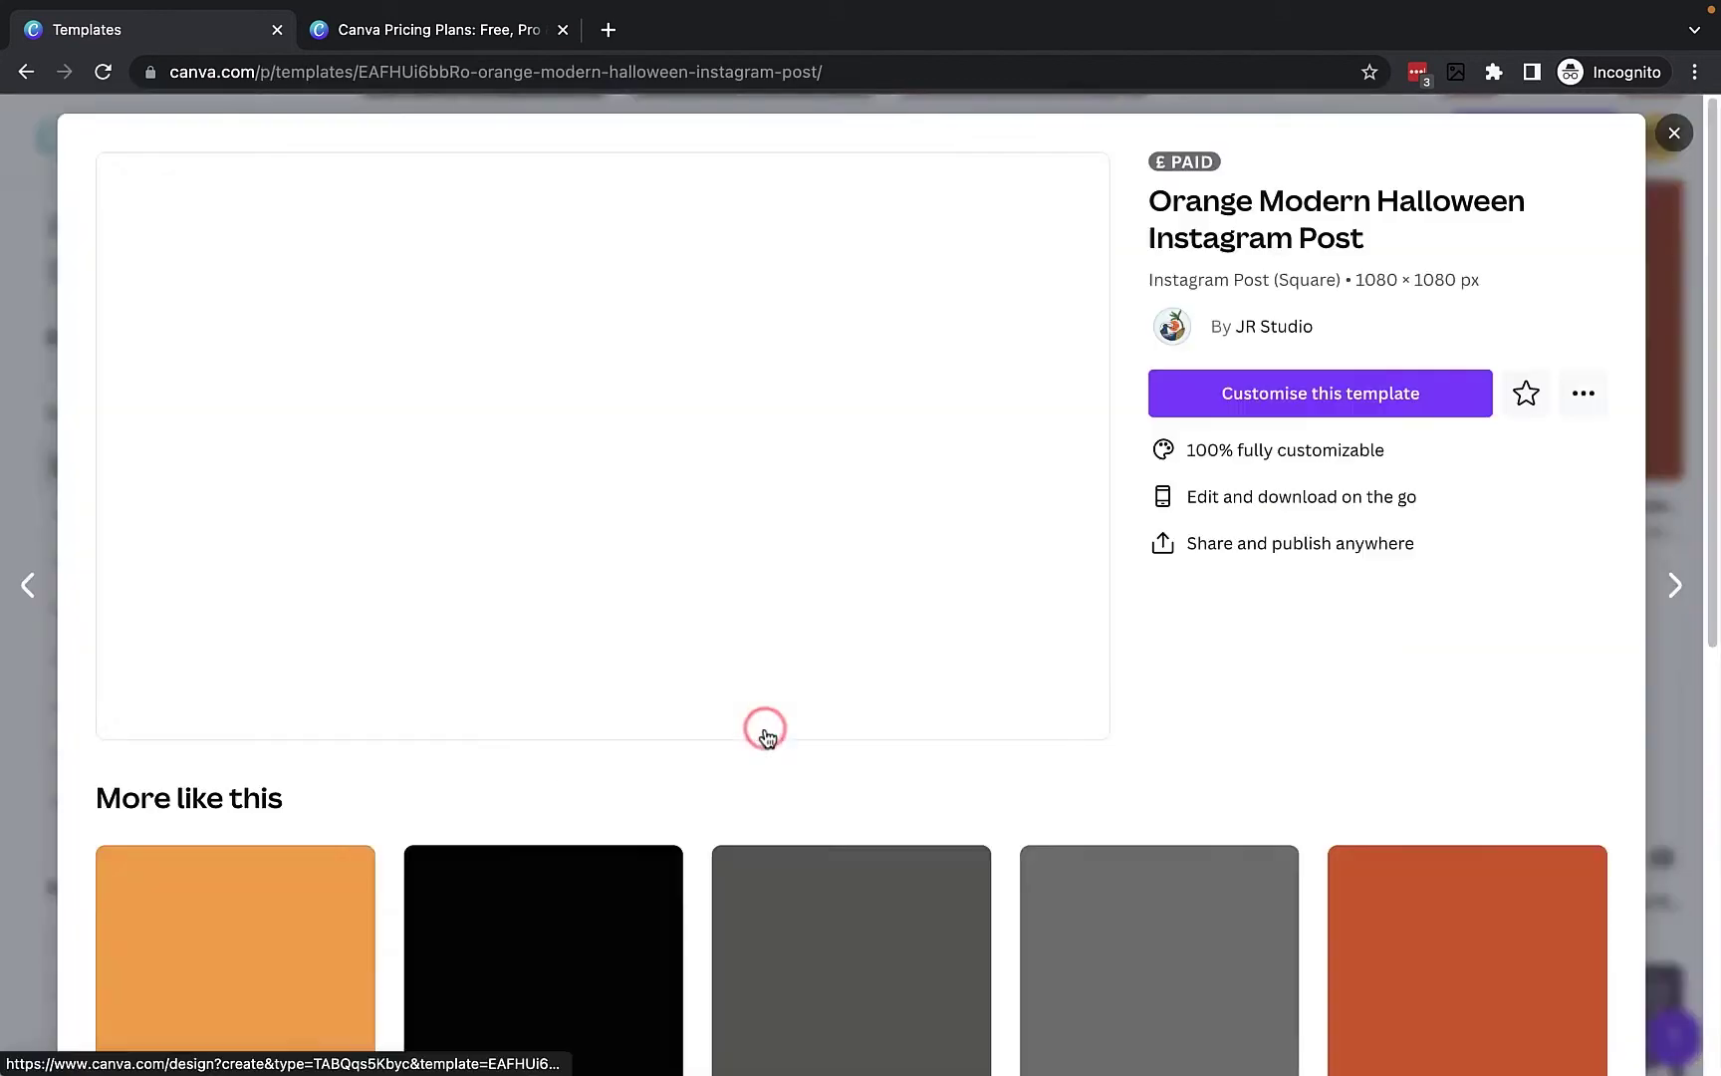
click(1313, 400)
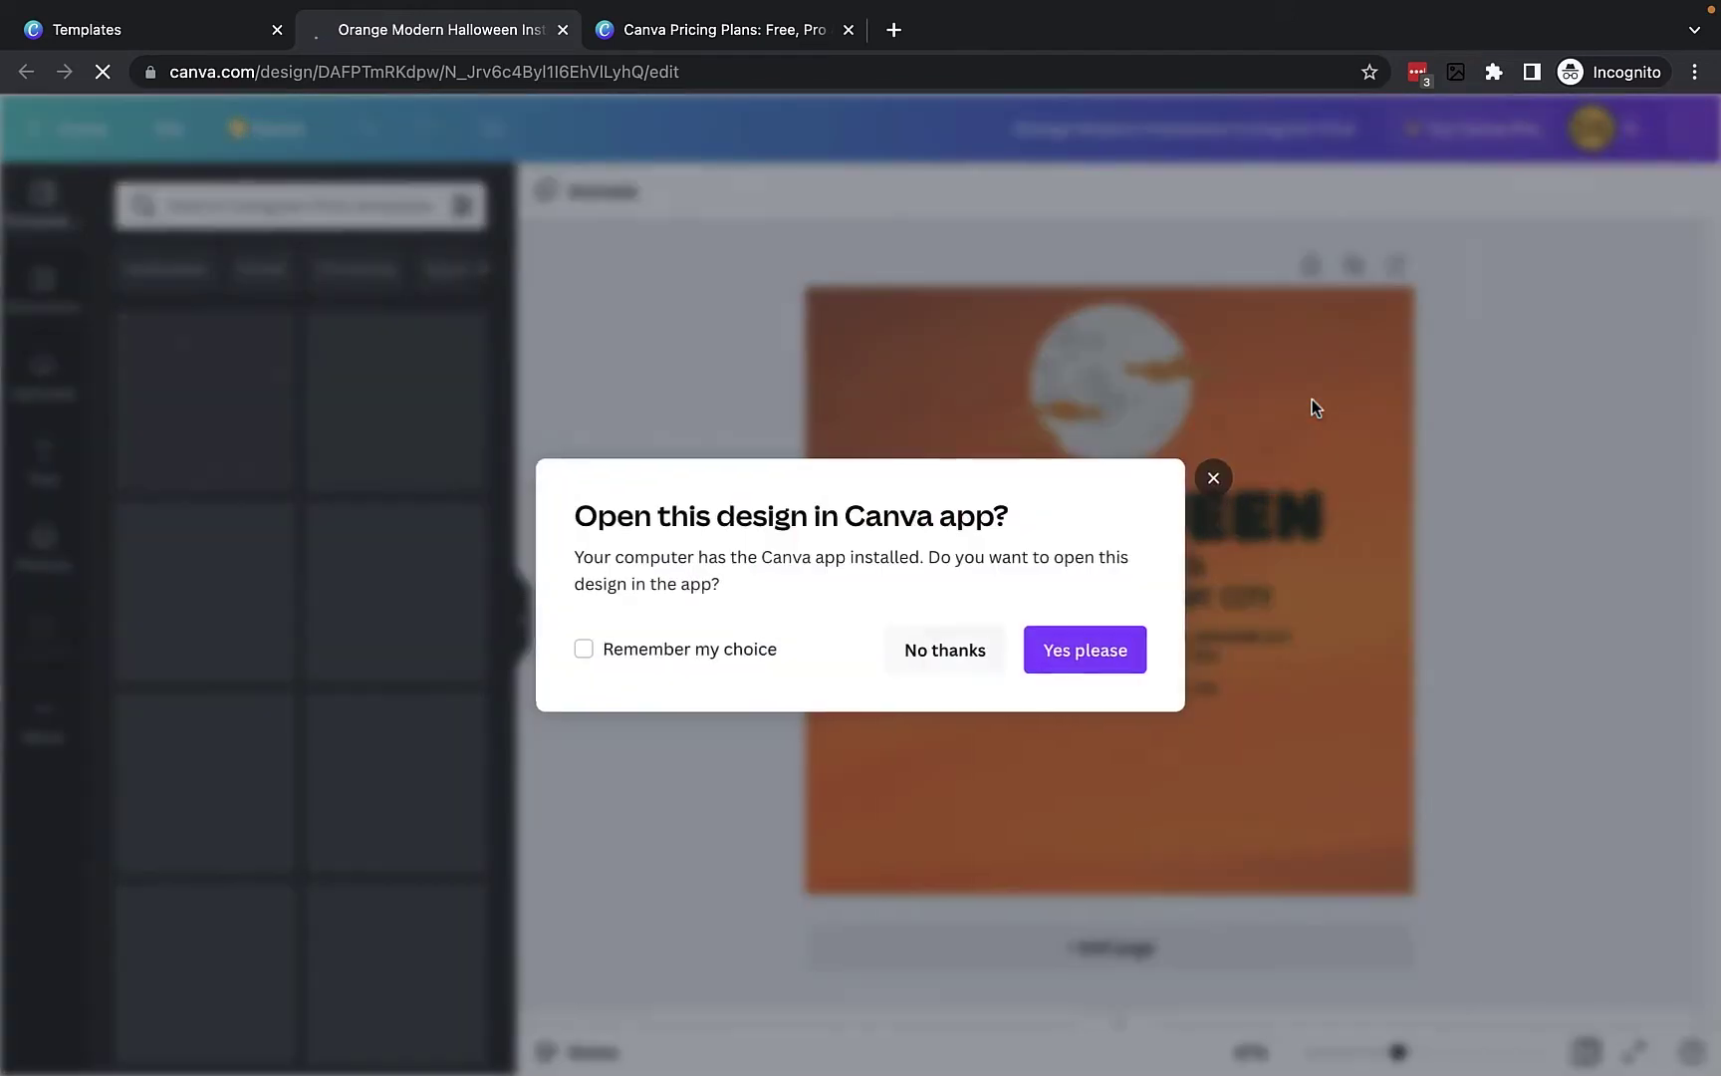
click(951, 648)
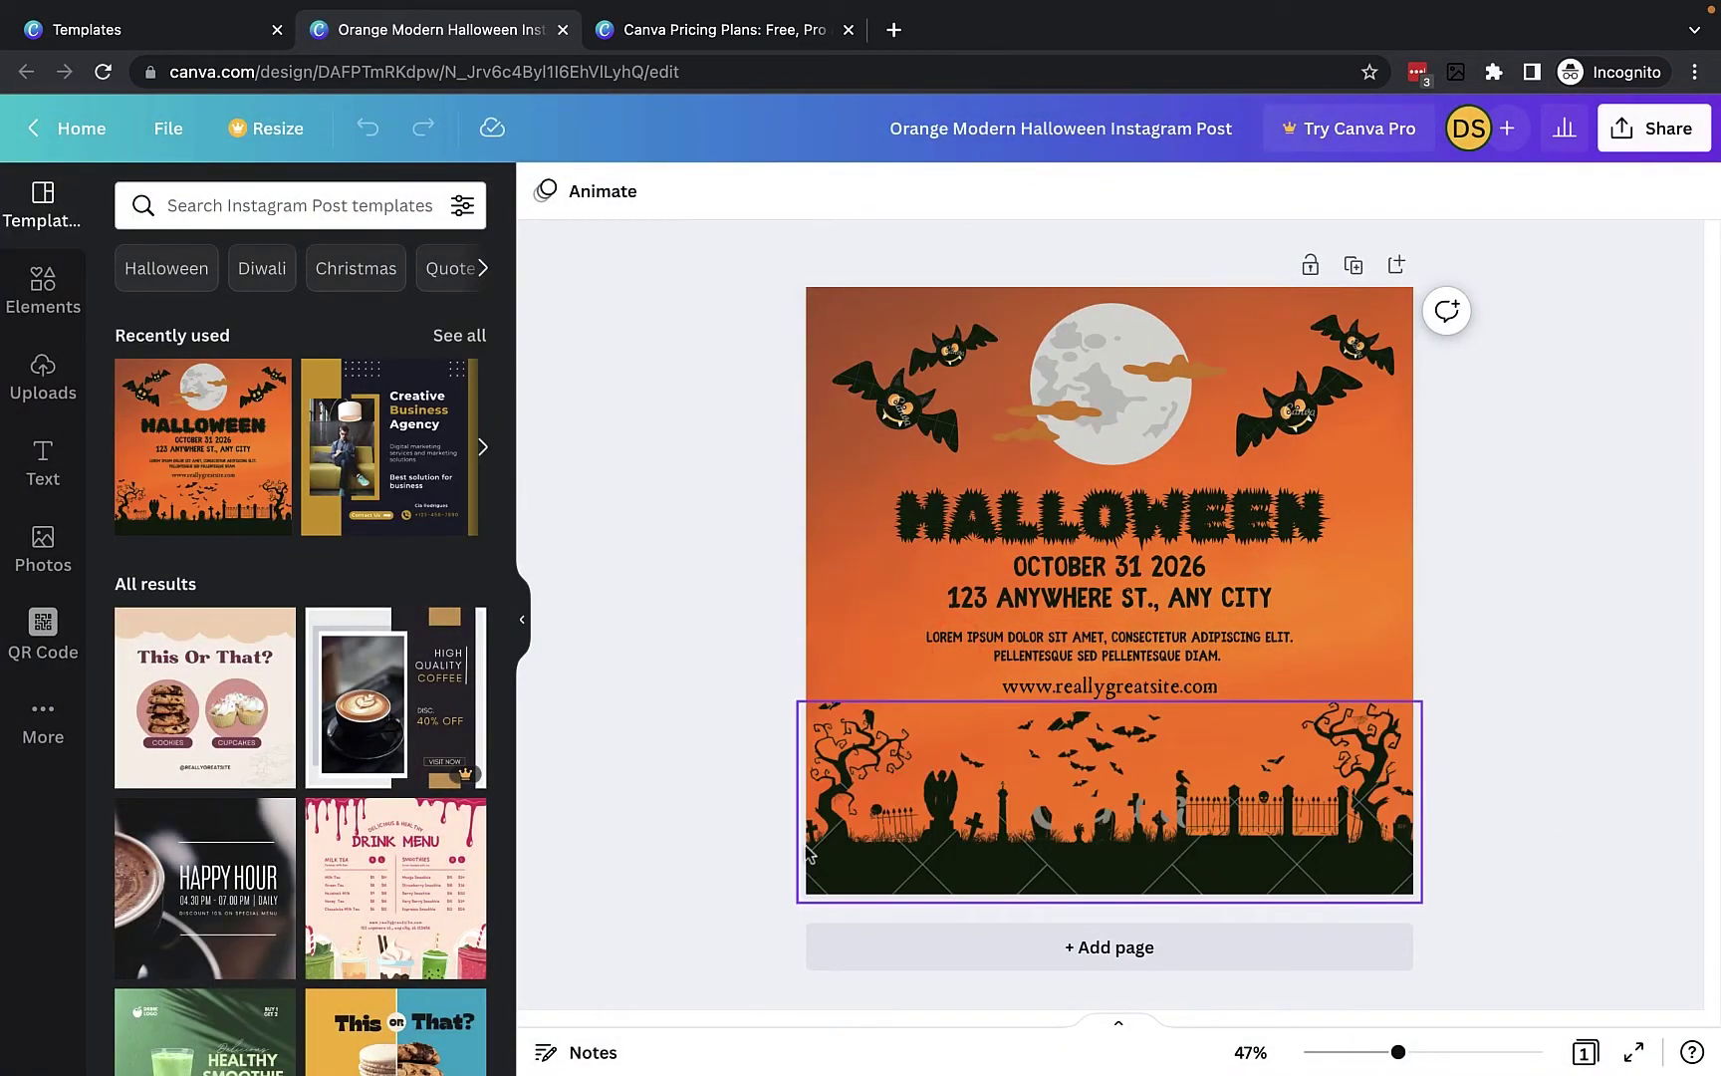
- Review the itemised purchase price for removing the watermarks from the design's premium images, starting from the graveyard graphic
click(1235, 844)
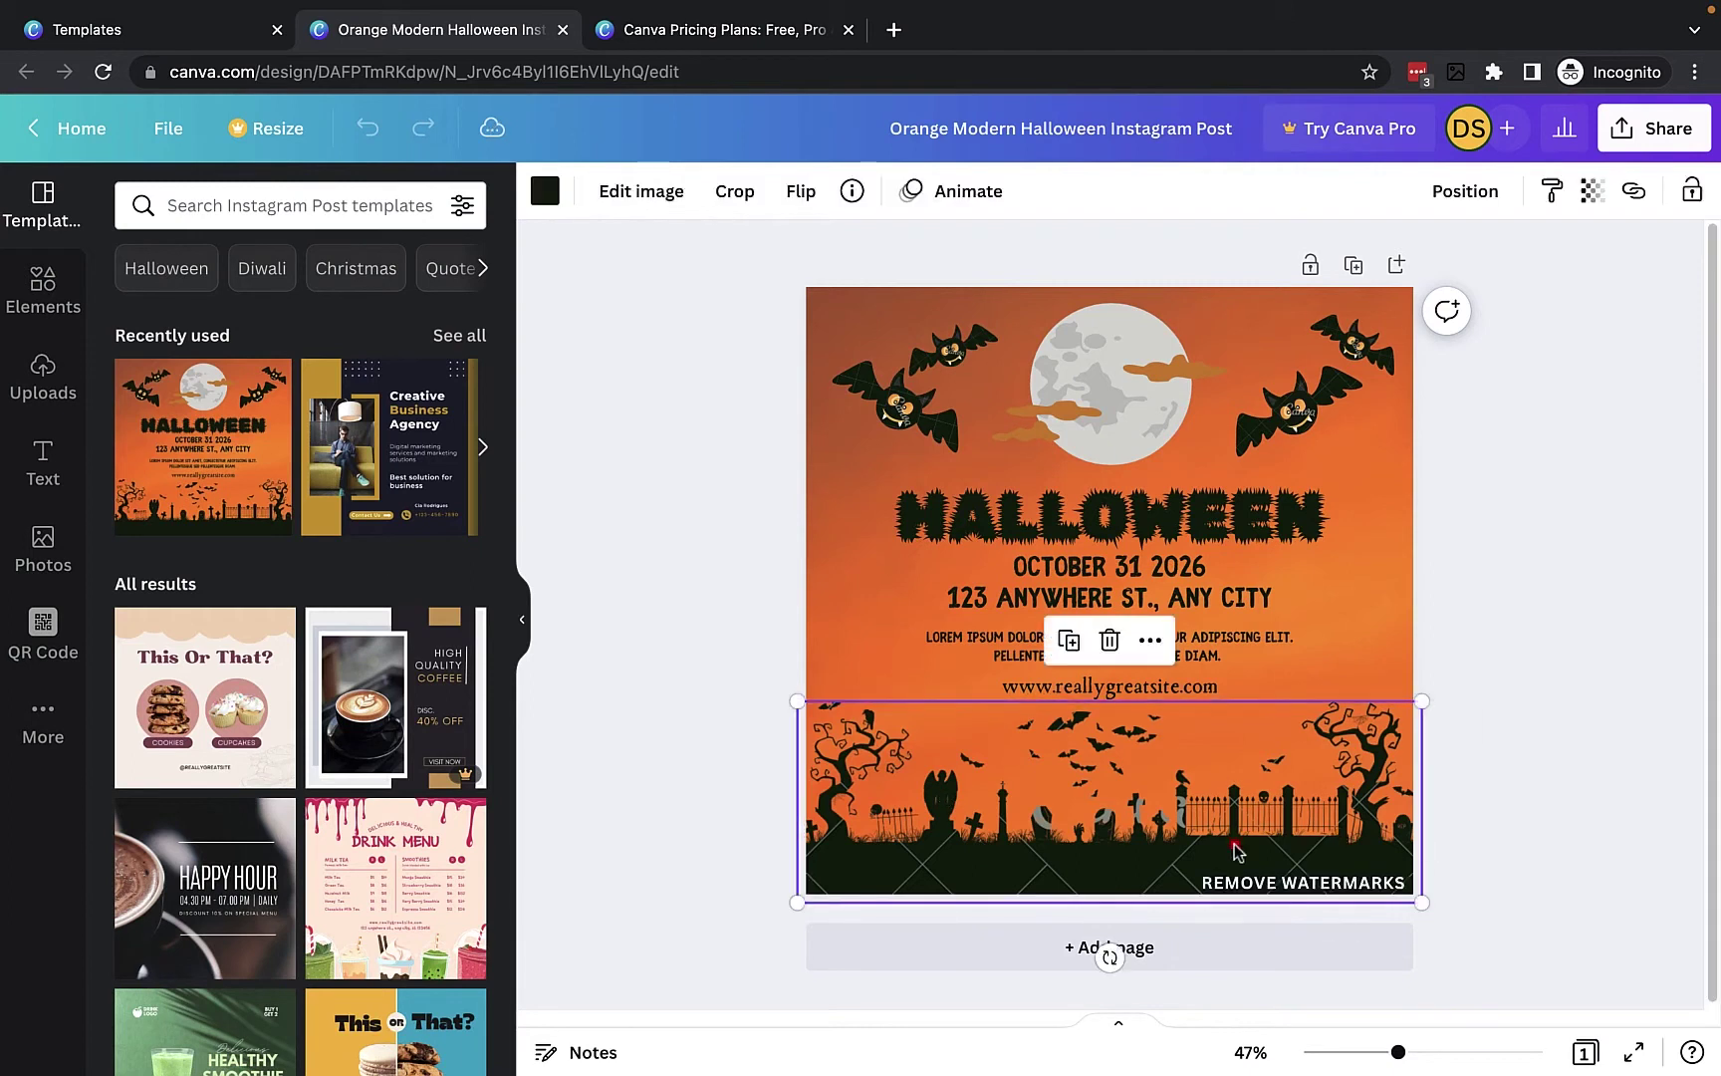
click(1251, 894)
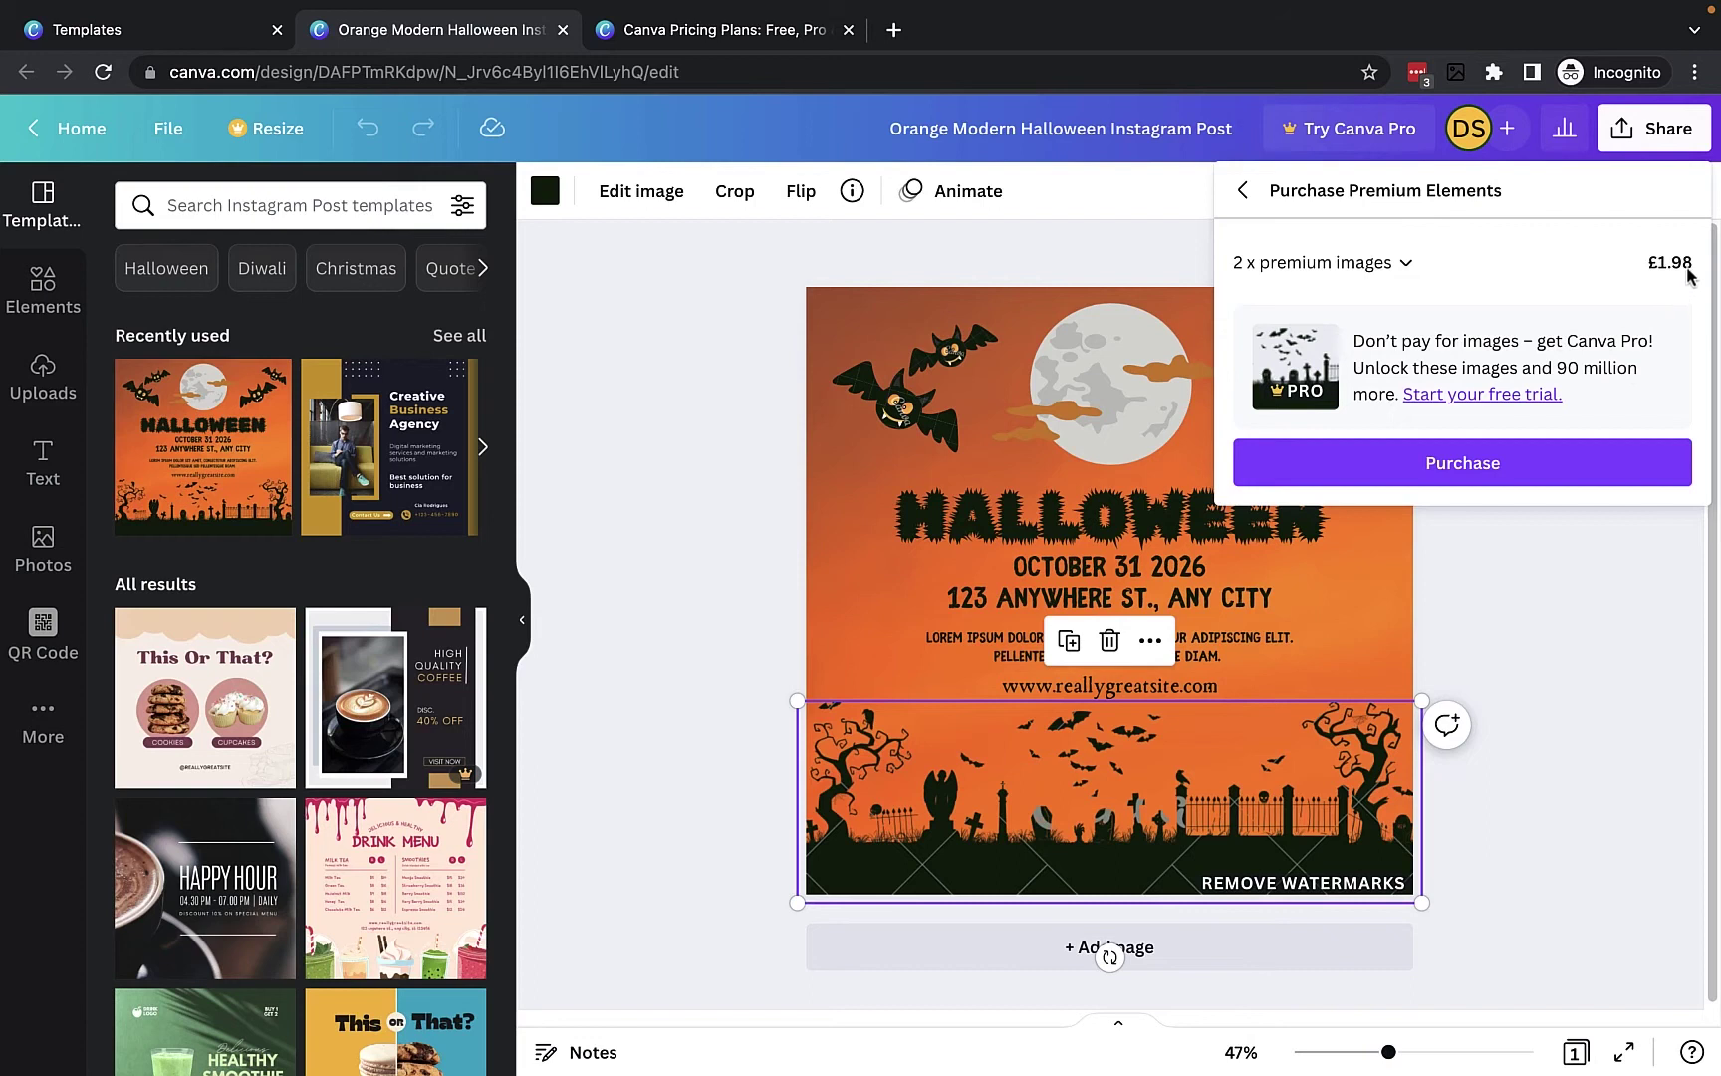
click(1407, 264)
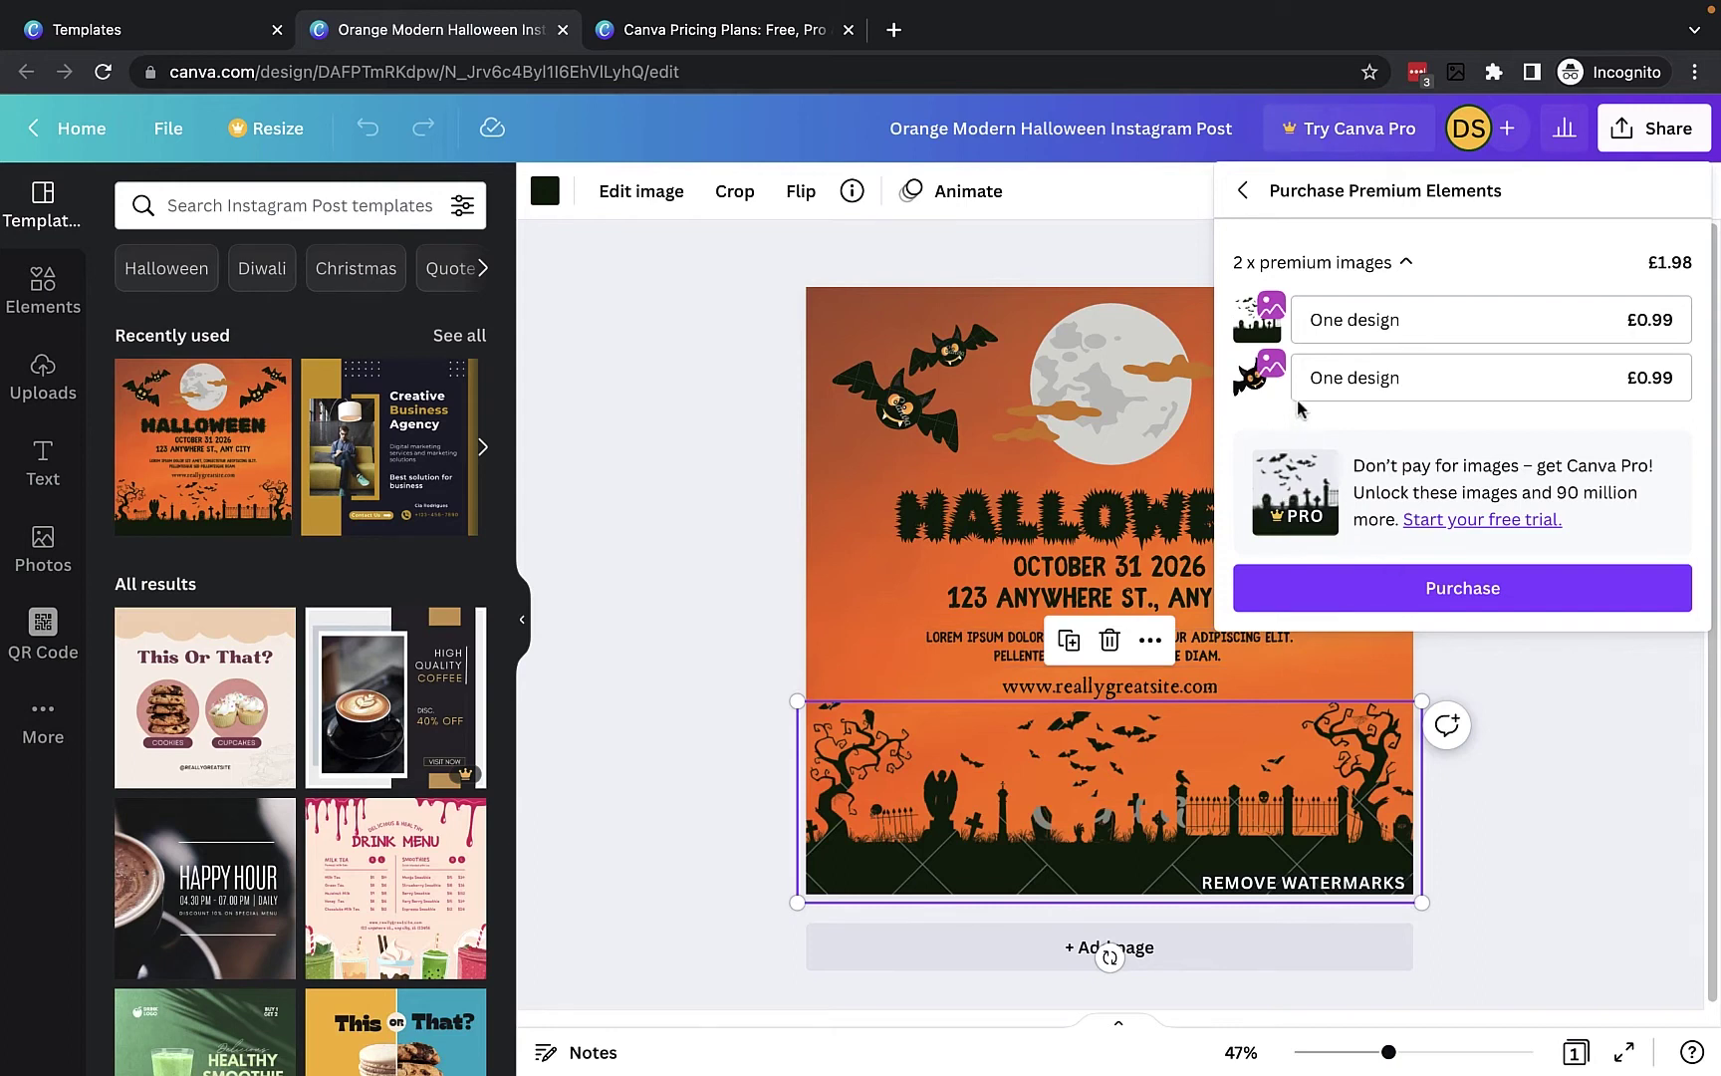
click(1491, 749)
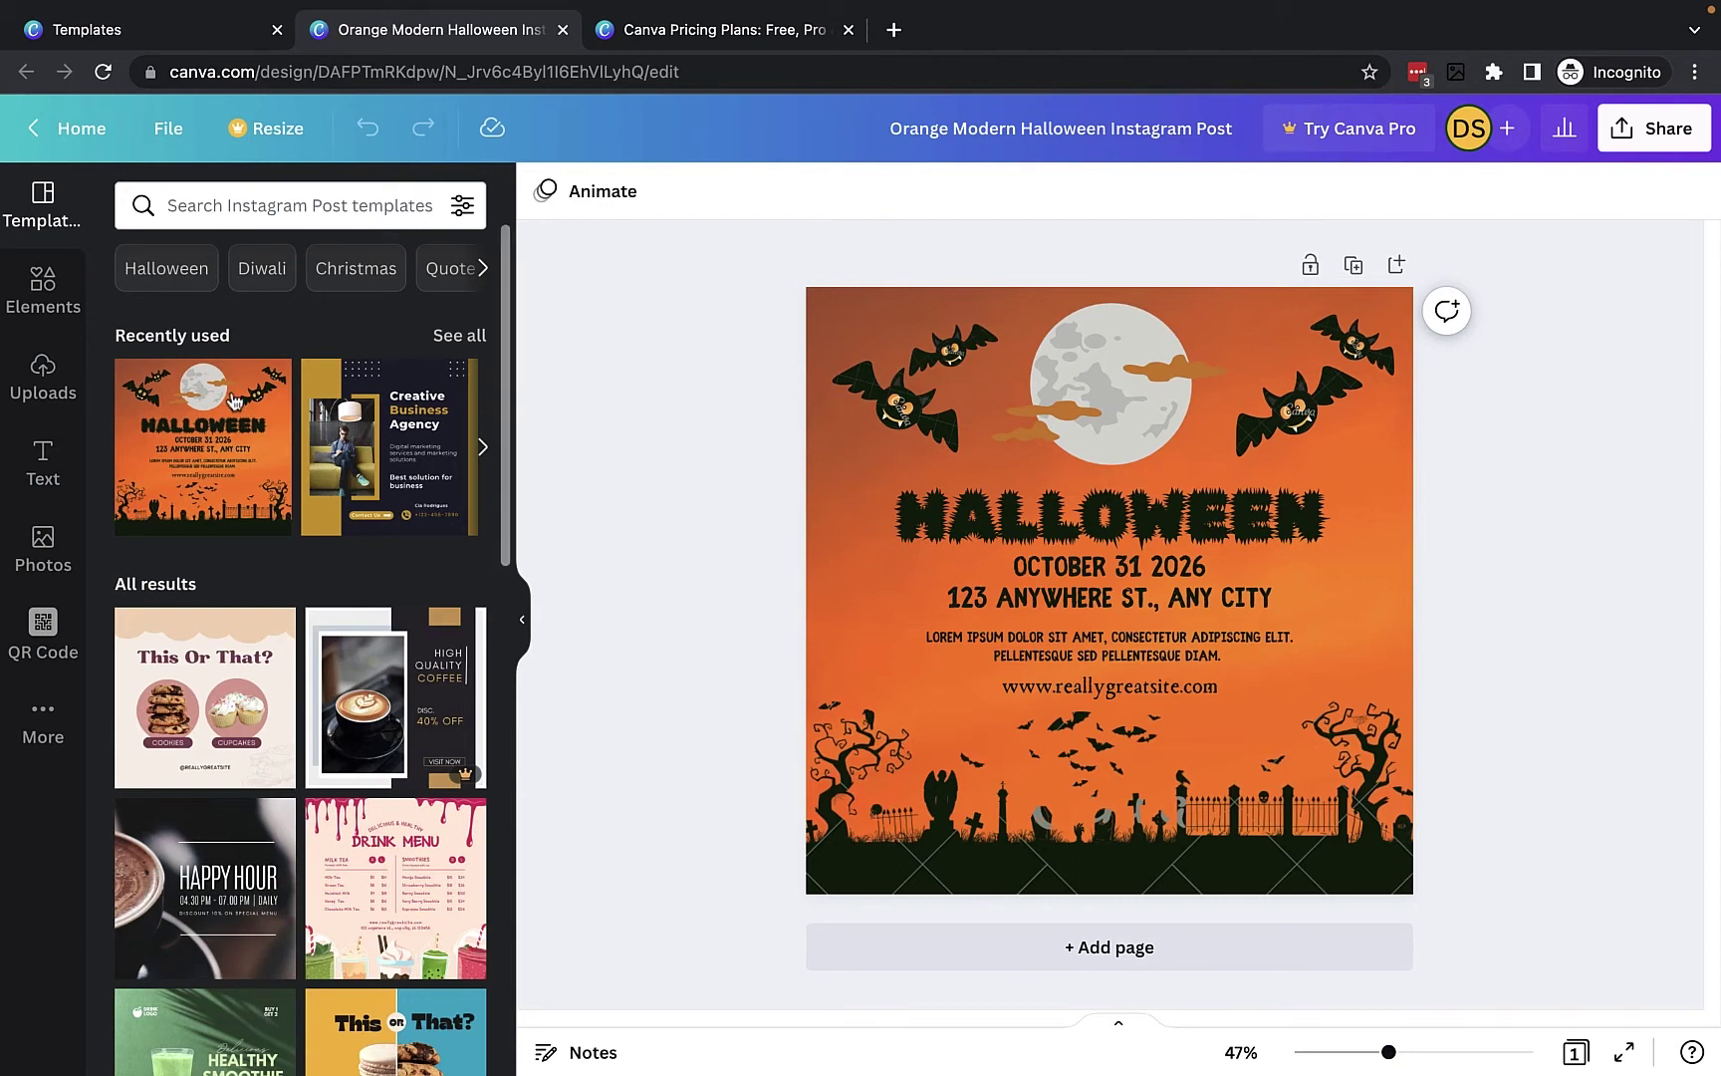
- Search the design elements for "pumpkin"
click(48, 317)
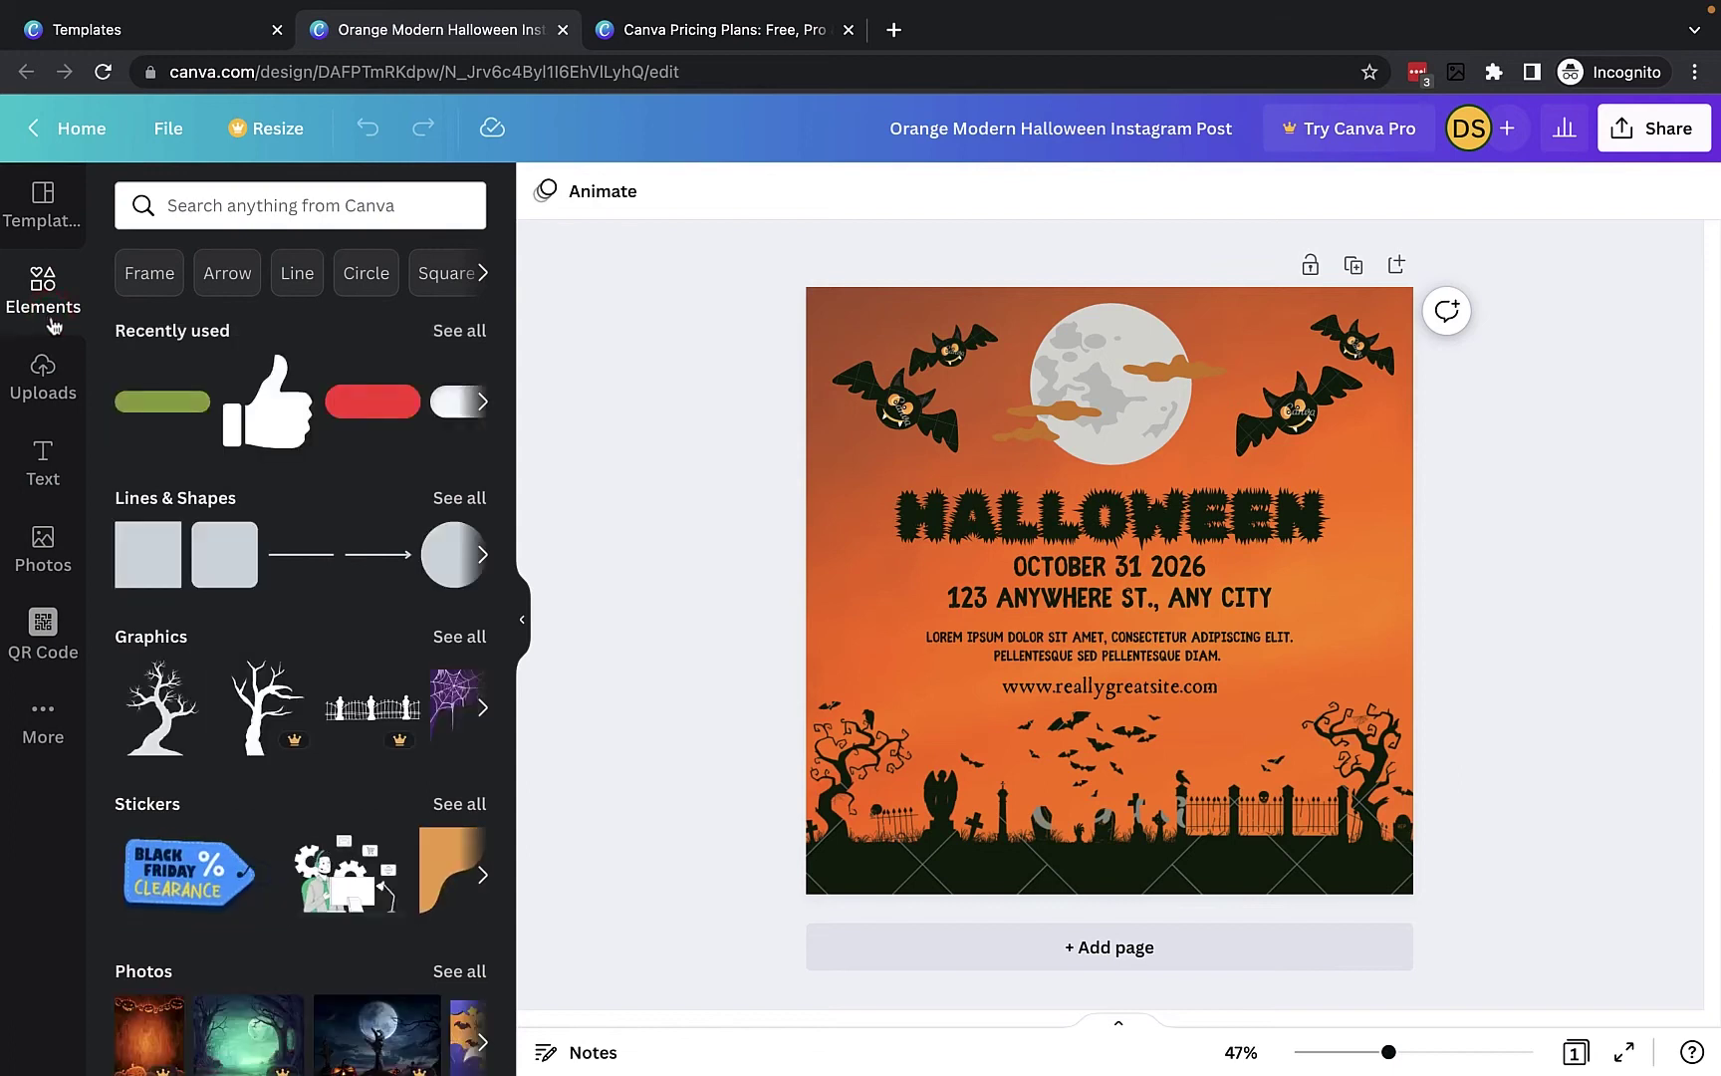
click(223, 202)
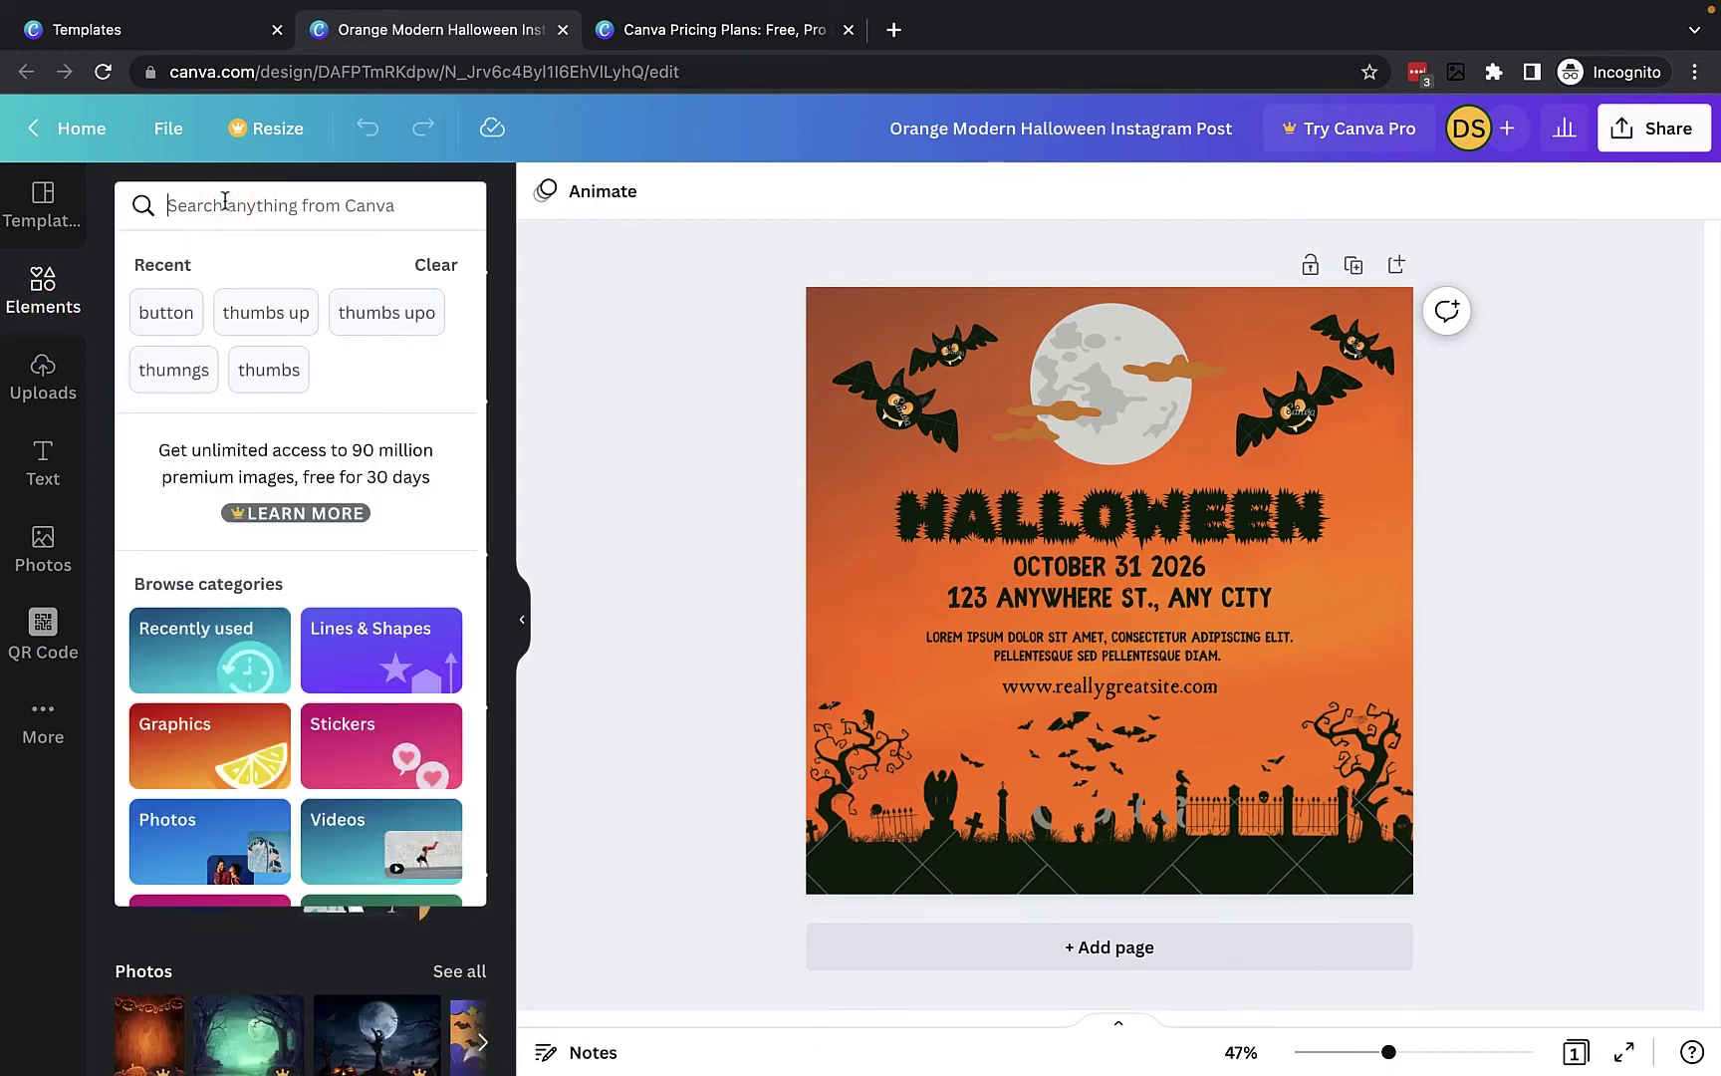
text(pumpkin)
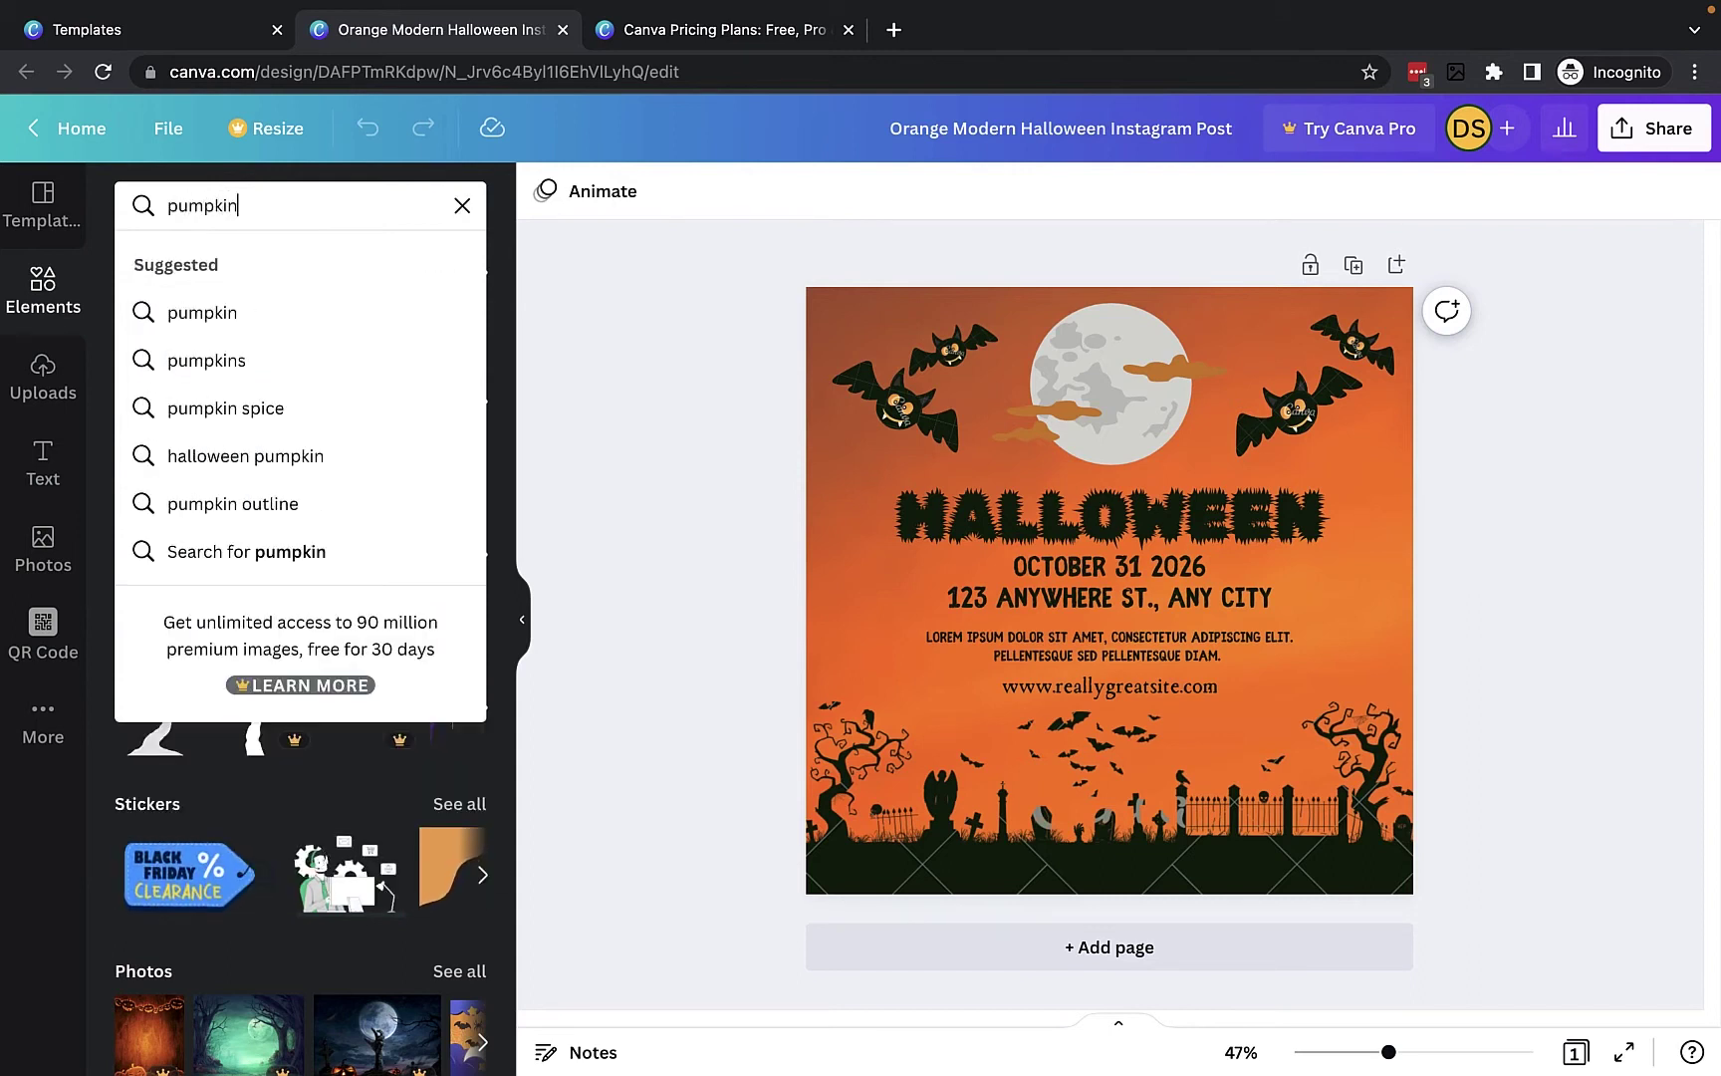
key(Return)
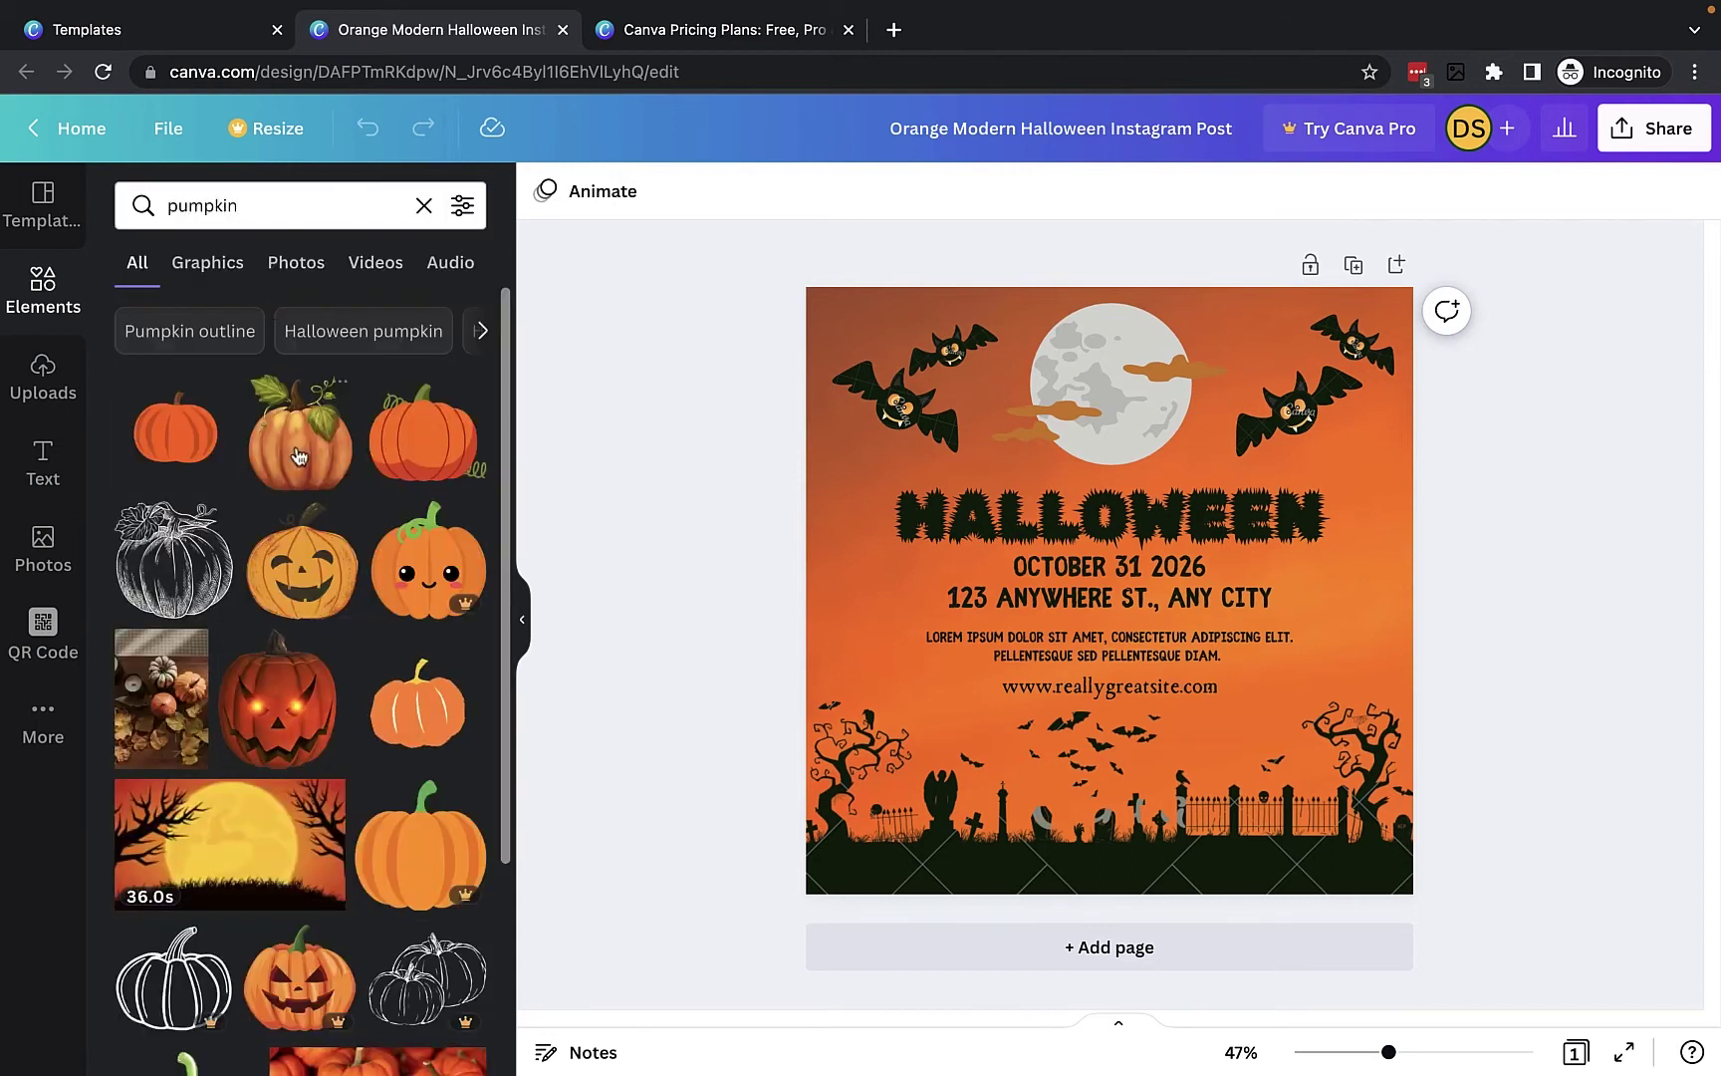
- Browse the pumpkin element results and check which graphics, photos and videos carry a Pro label
scroll(280, 445, down, 5)
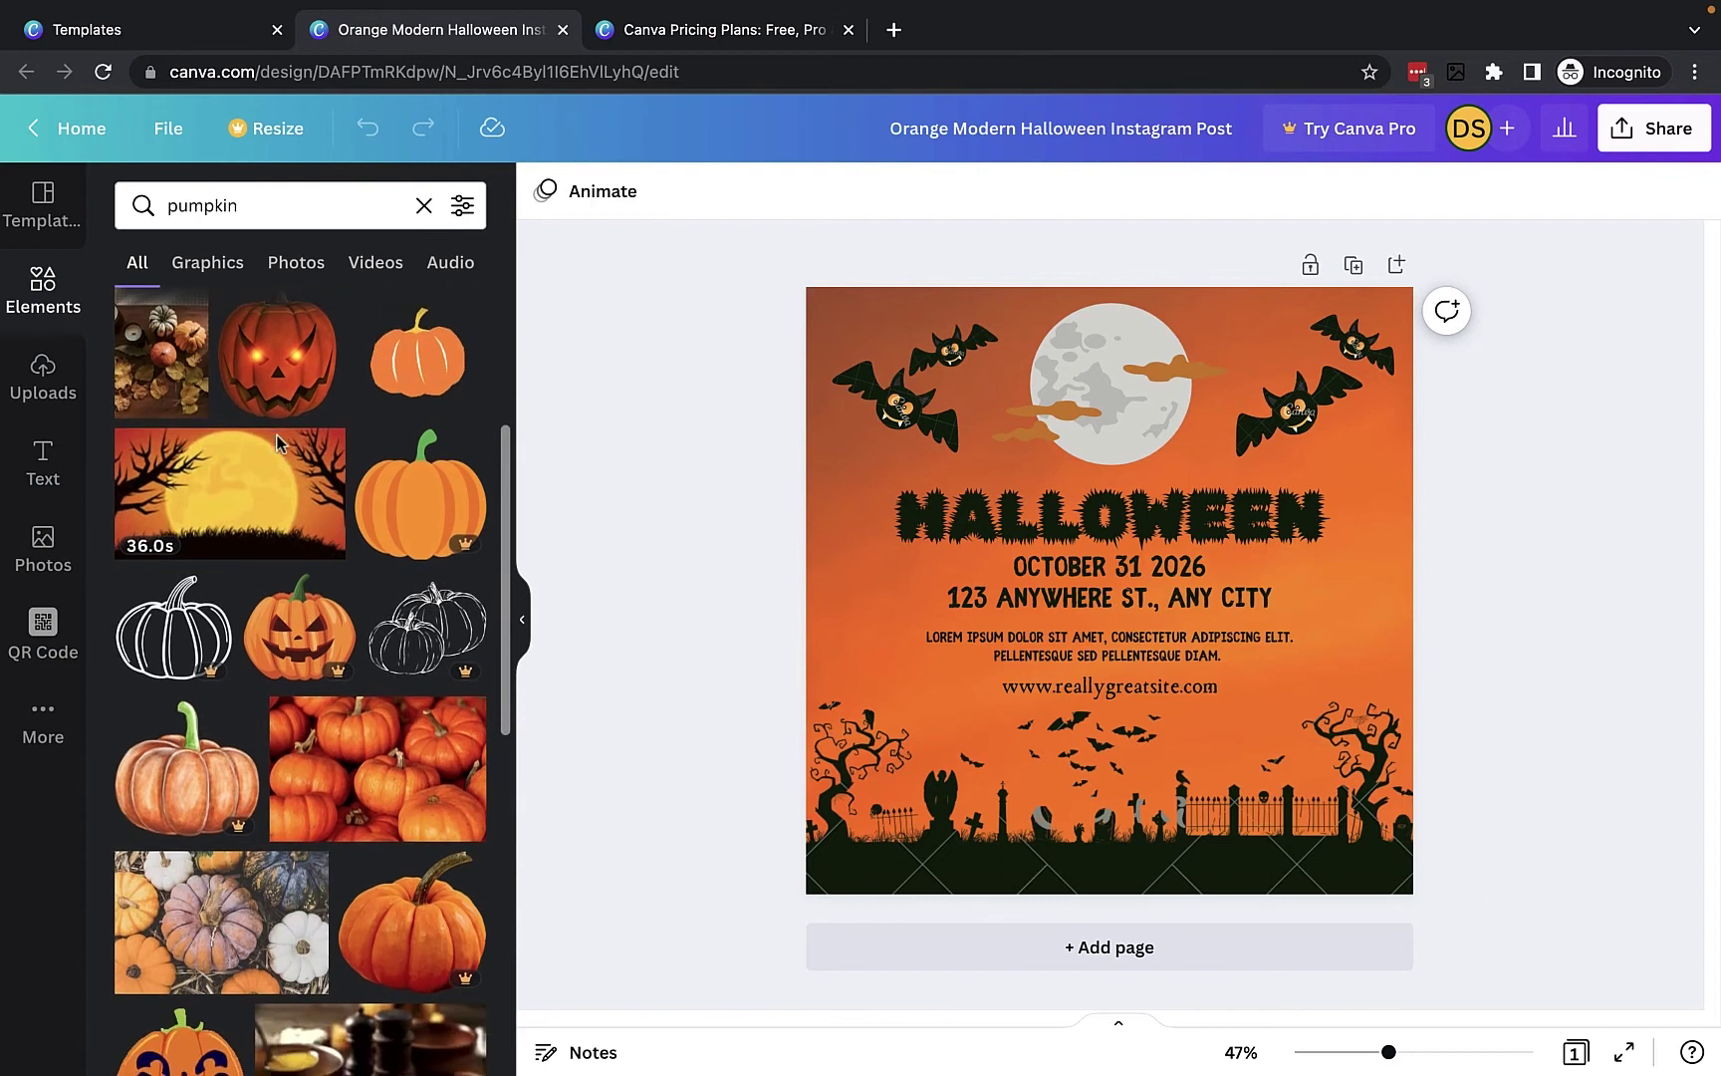
scroll(249, 458, up, 4)
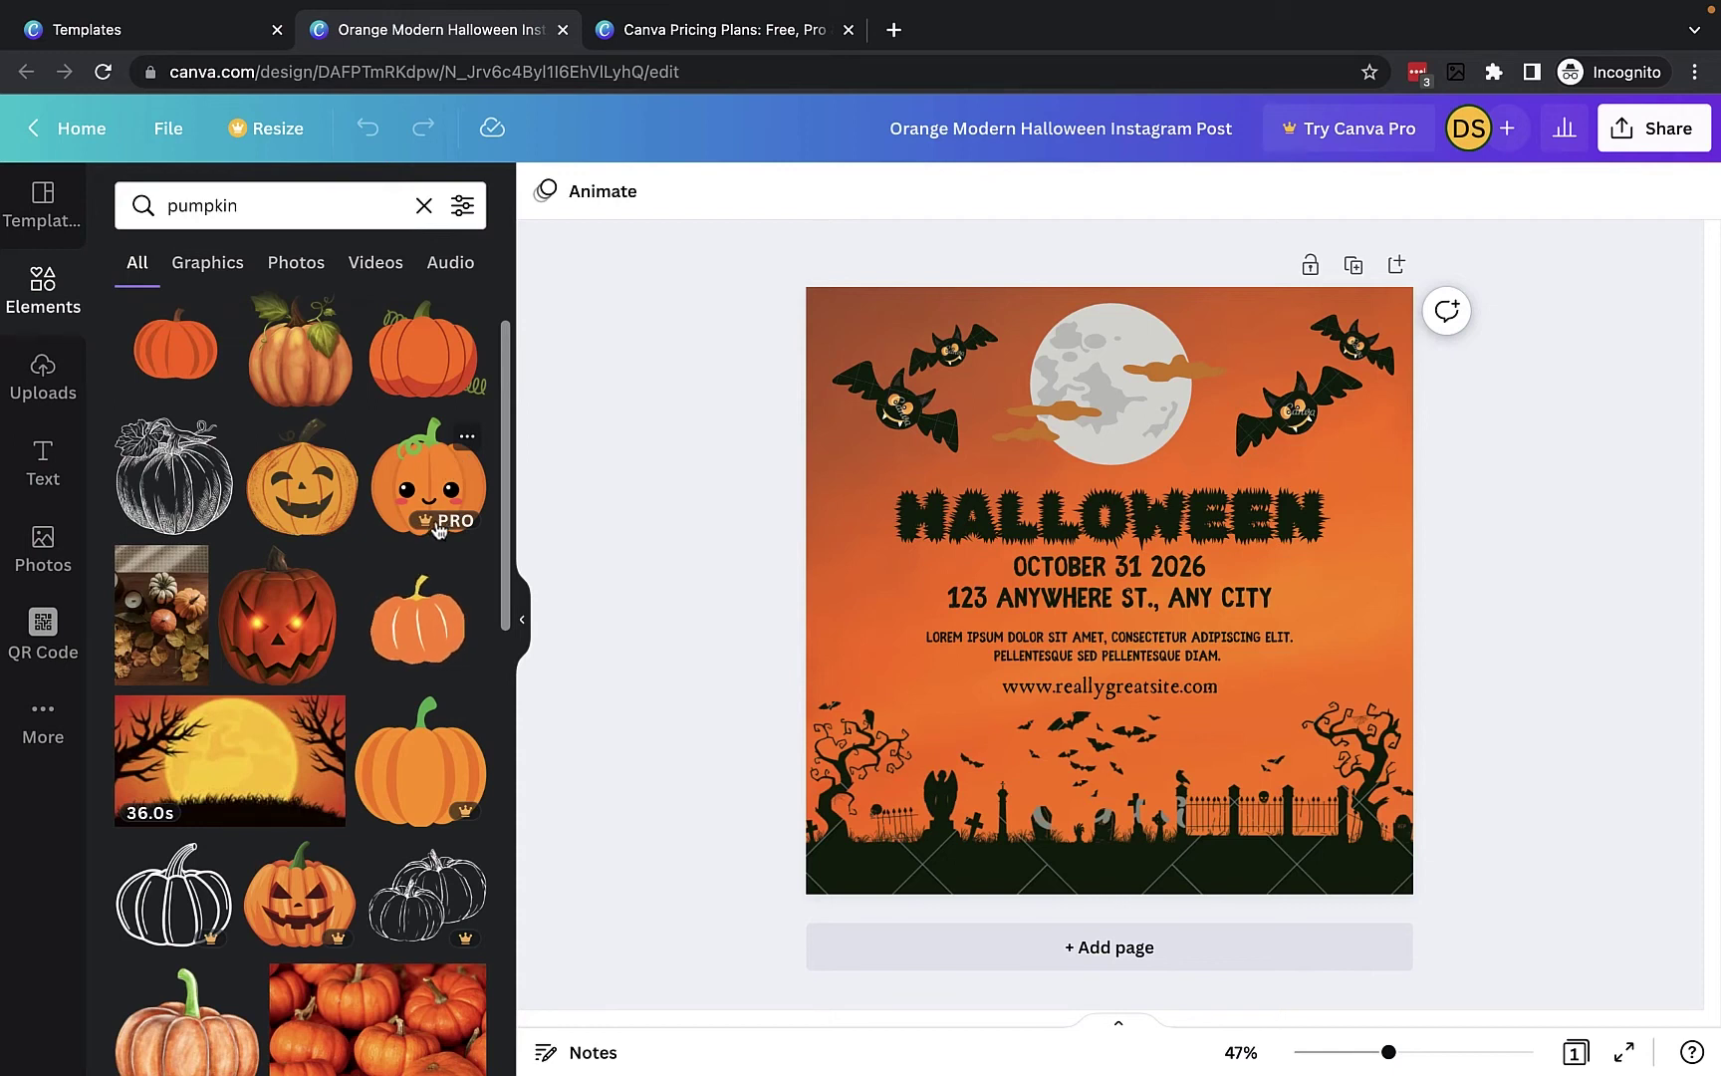
scroll(441, 528, down, 7)
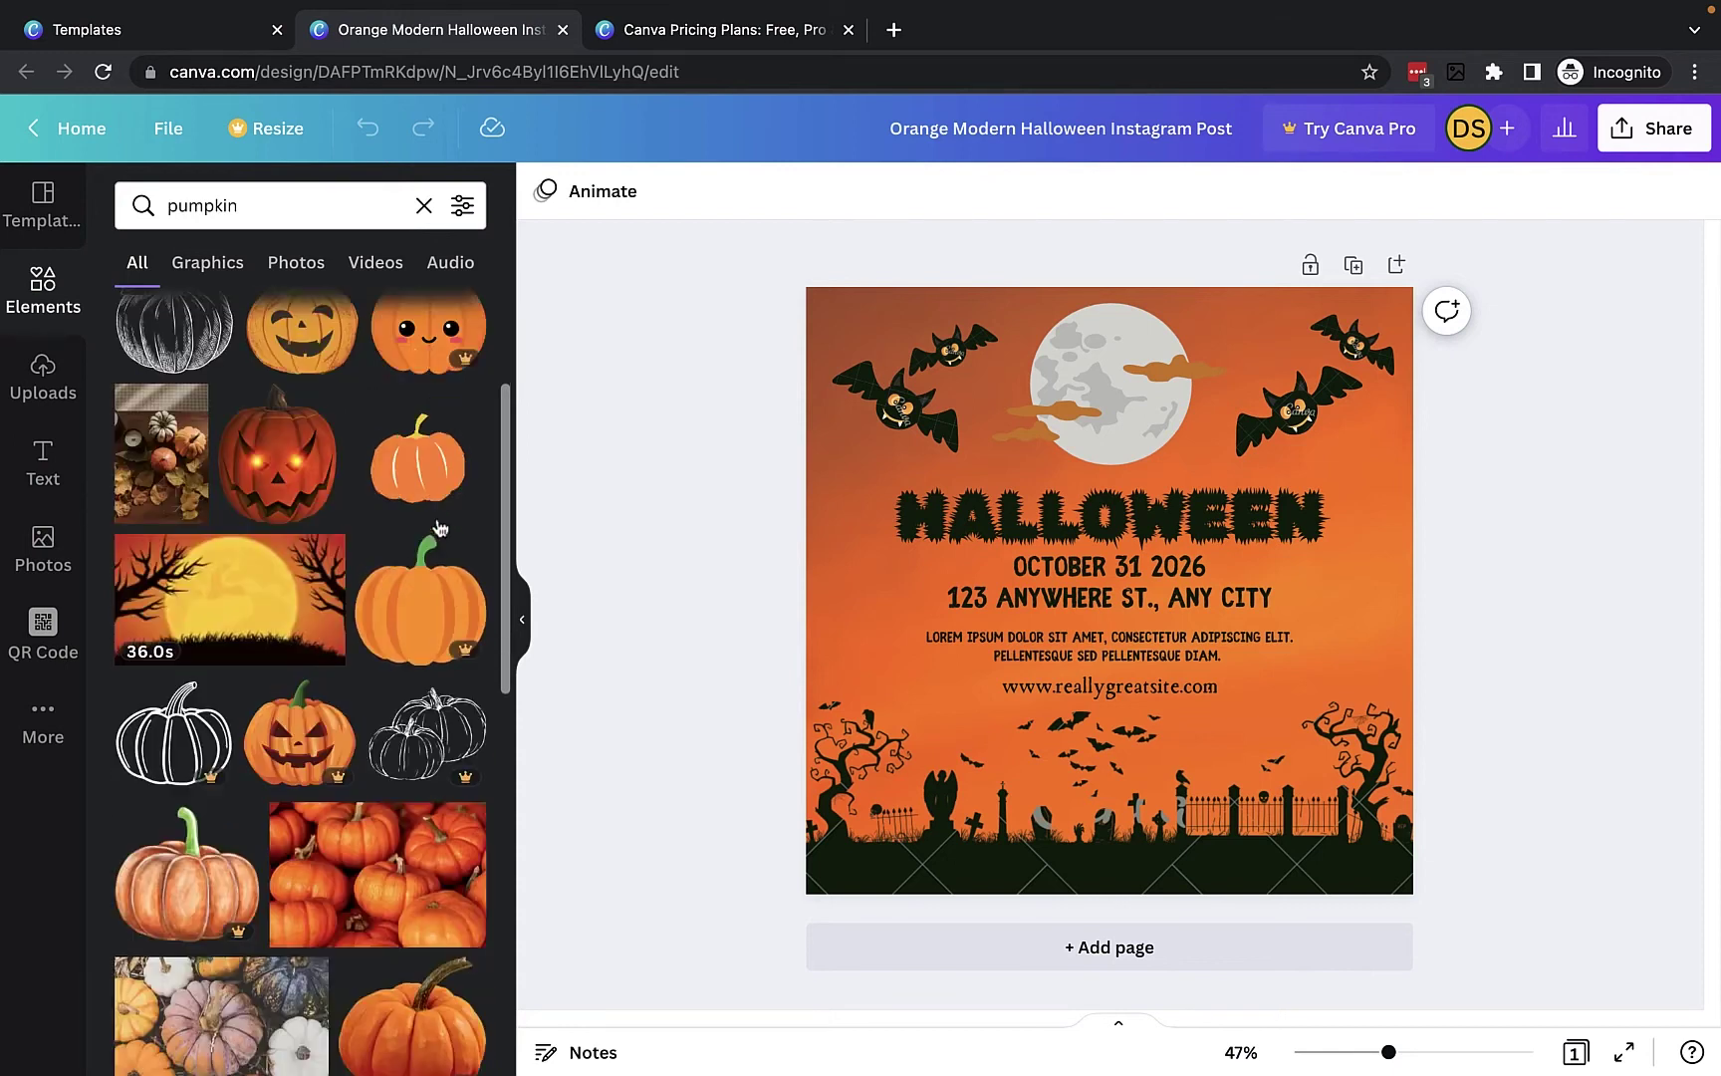
scroll(442, 528, down, 4)
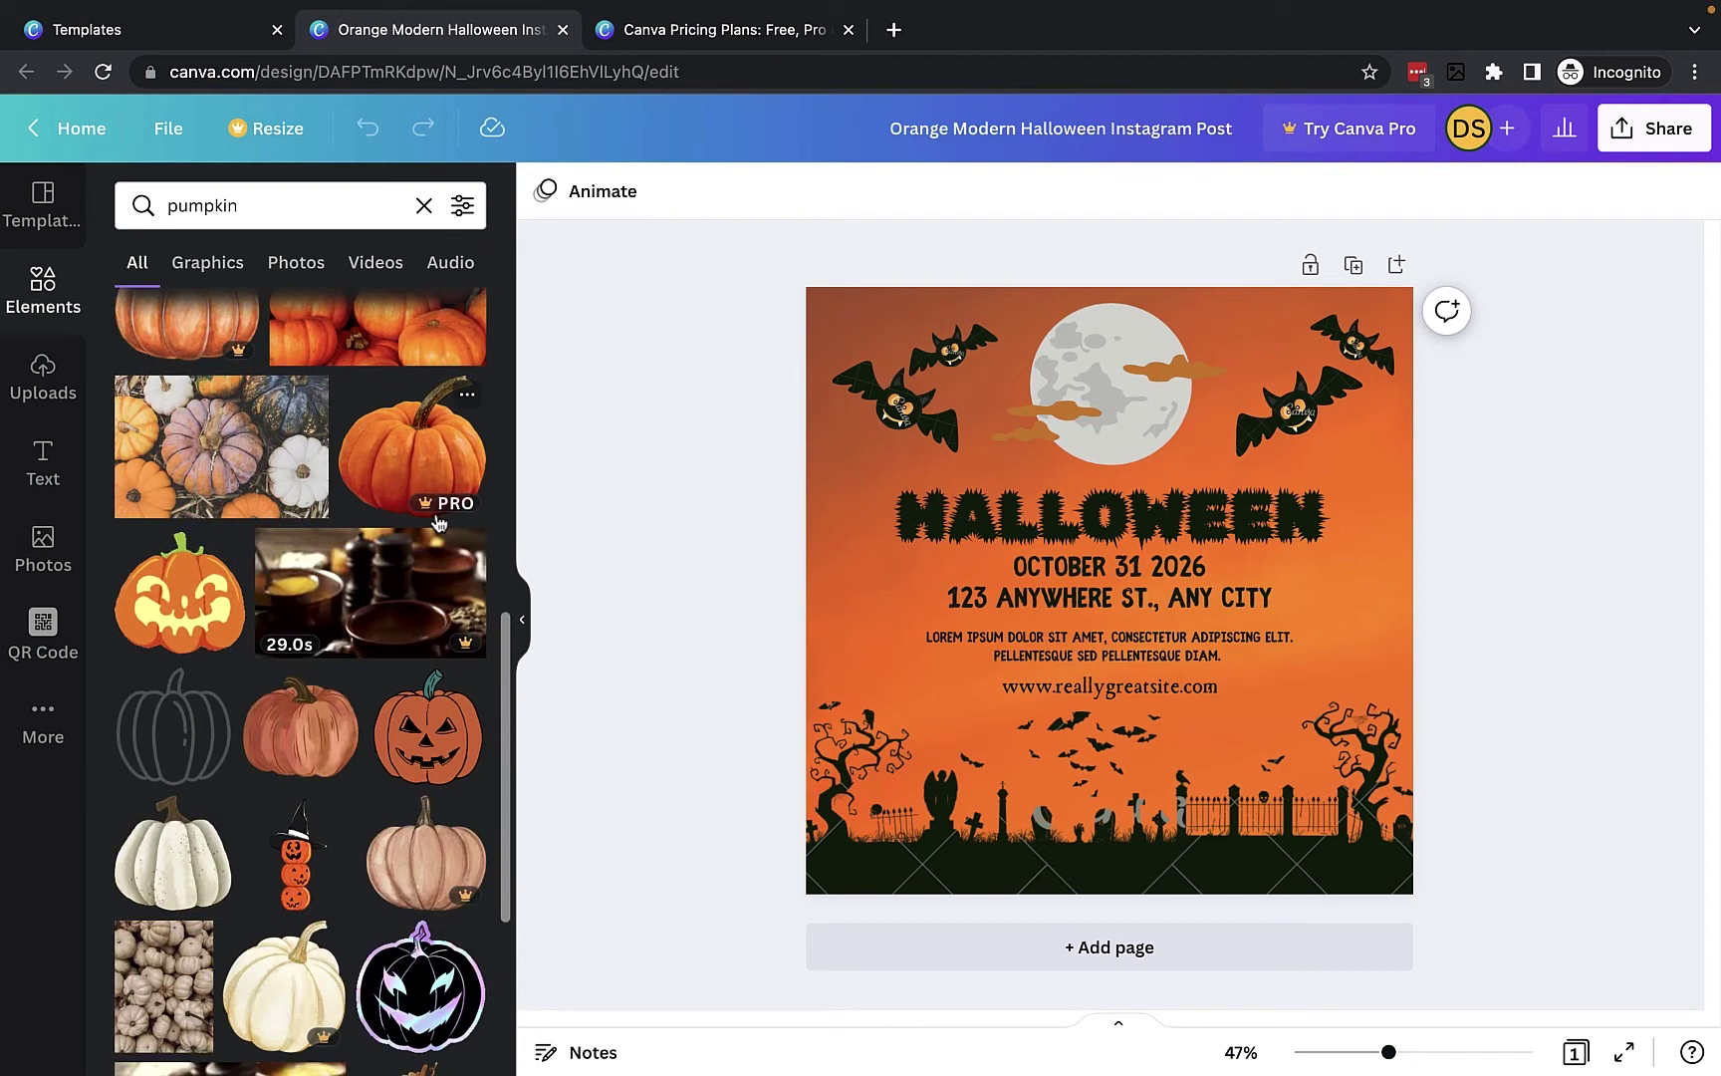
scroll(438, 522, down, 1)
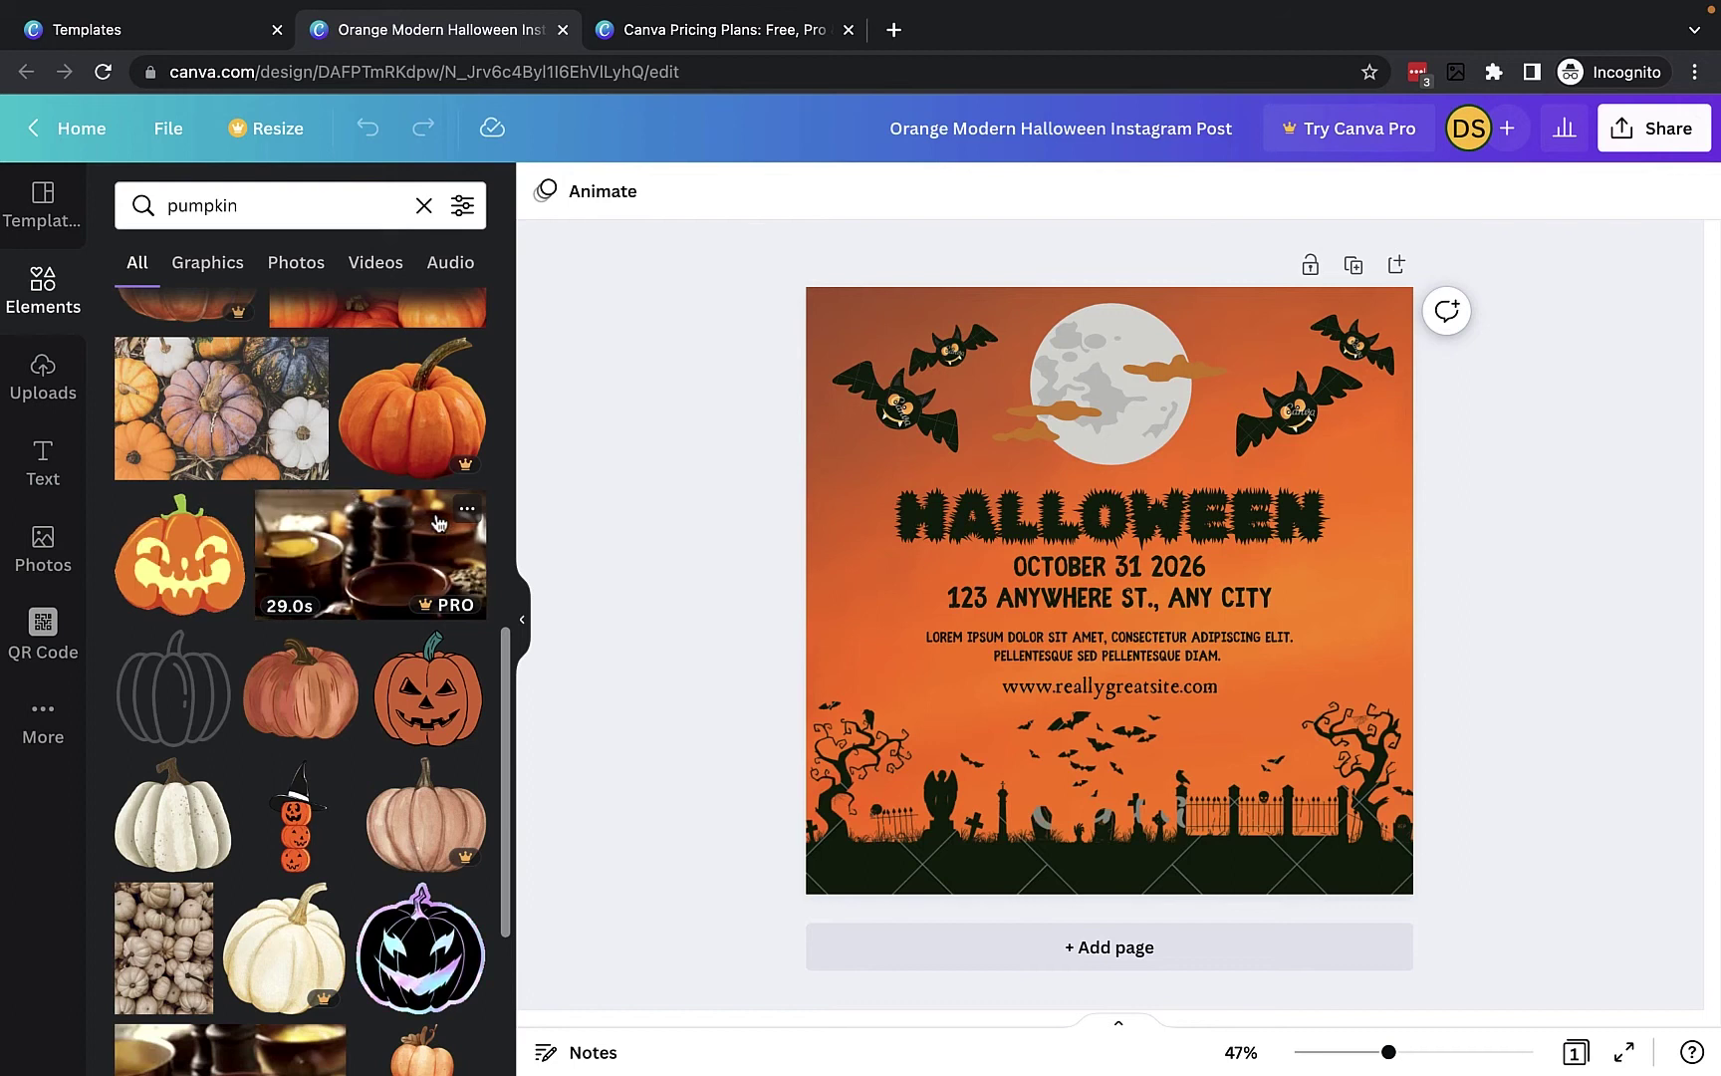
- Review the filter options for the pumpkin element search and leave them without applying any filter
click(462, 205)
scroll(389, 601, down, 1)
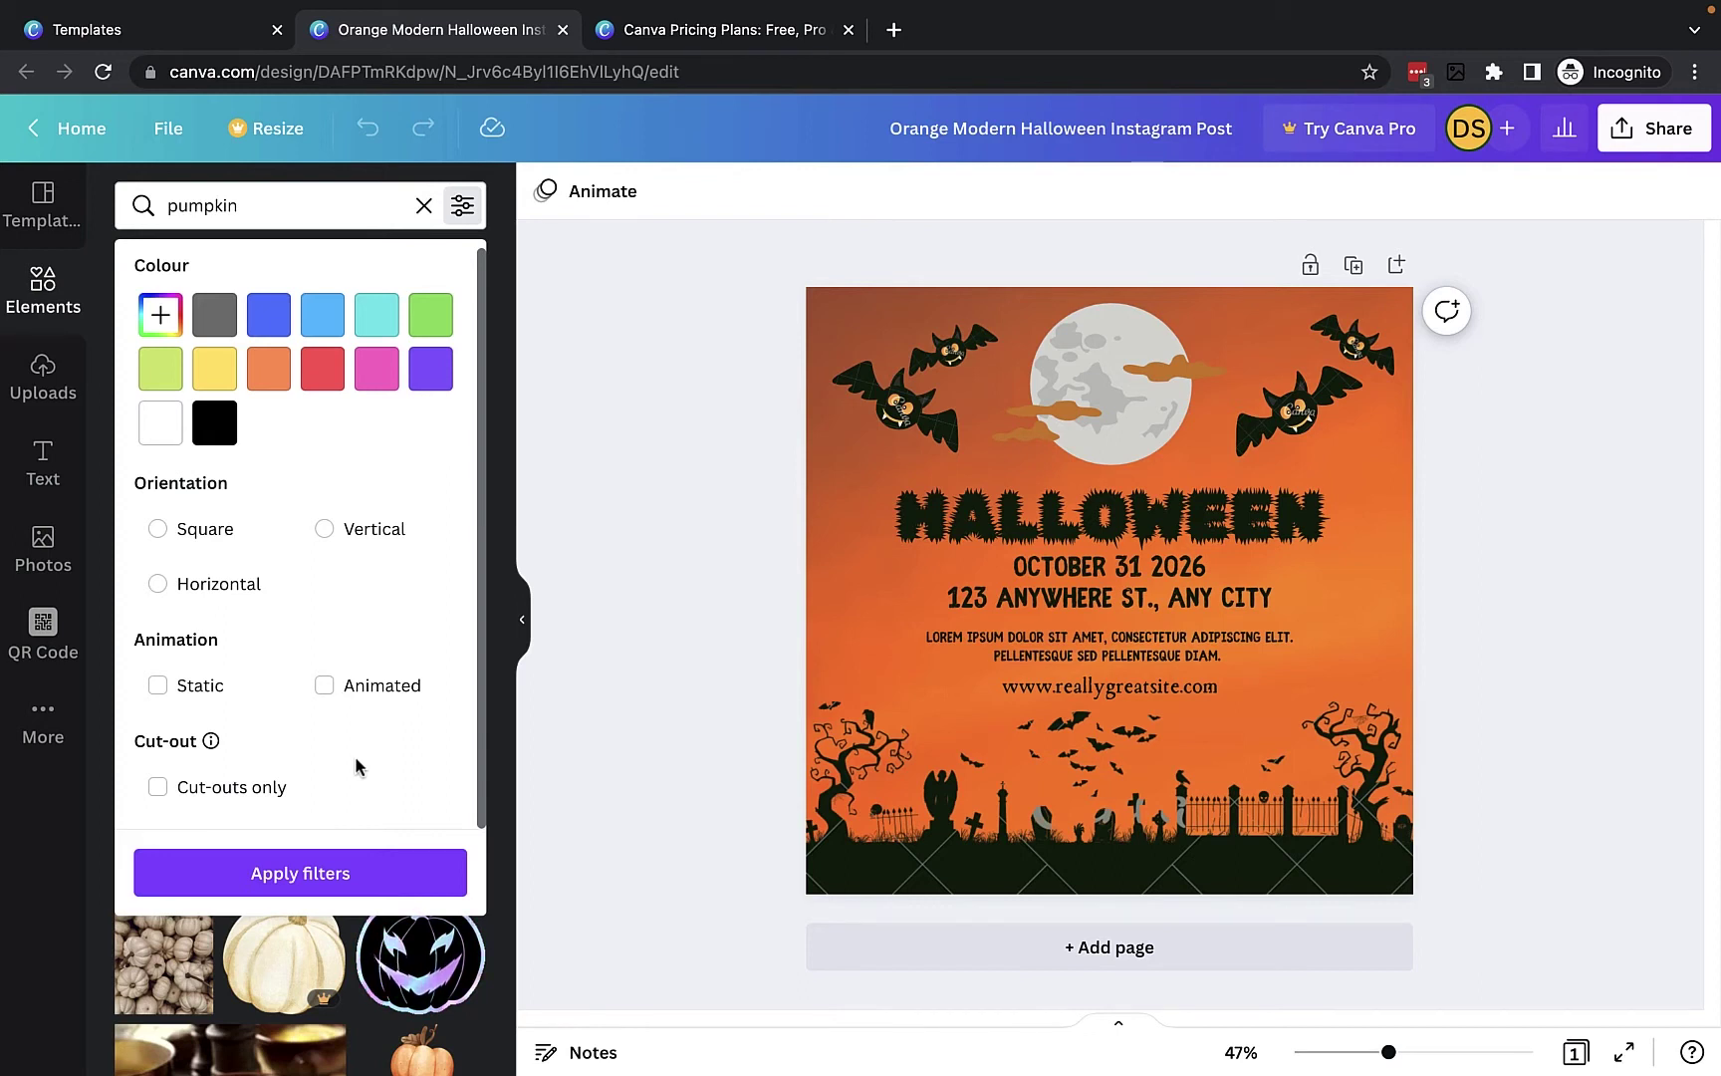
click(652, 734)
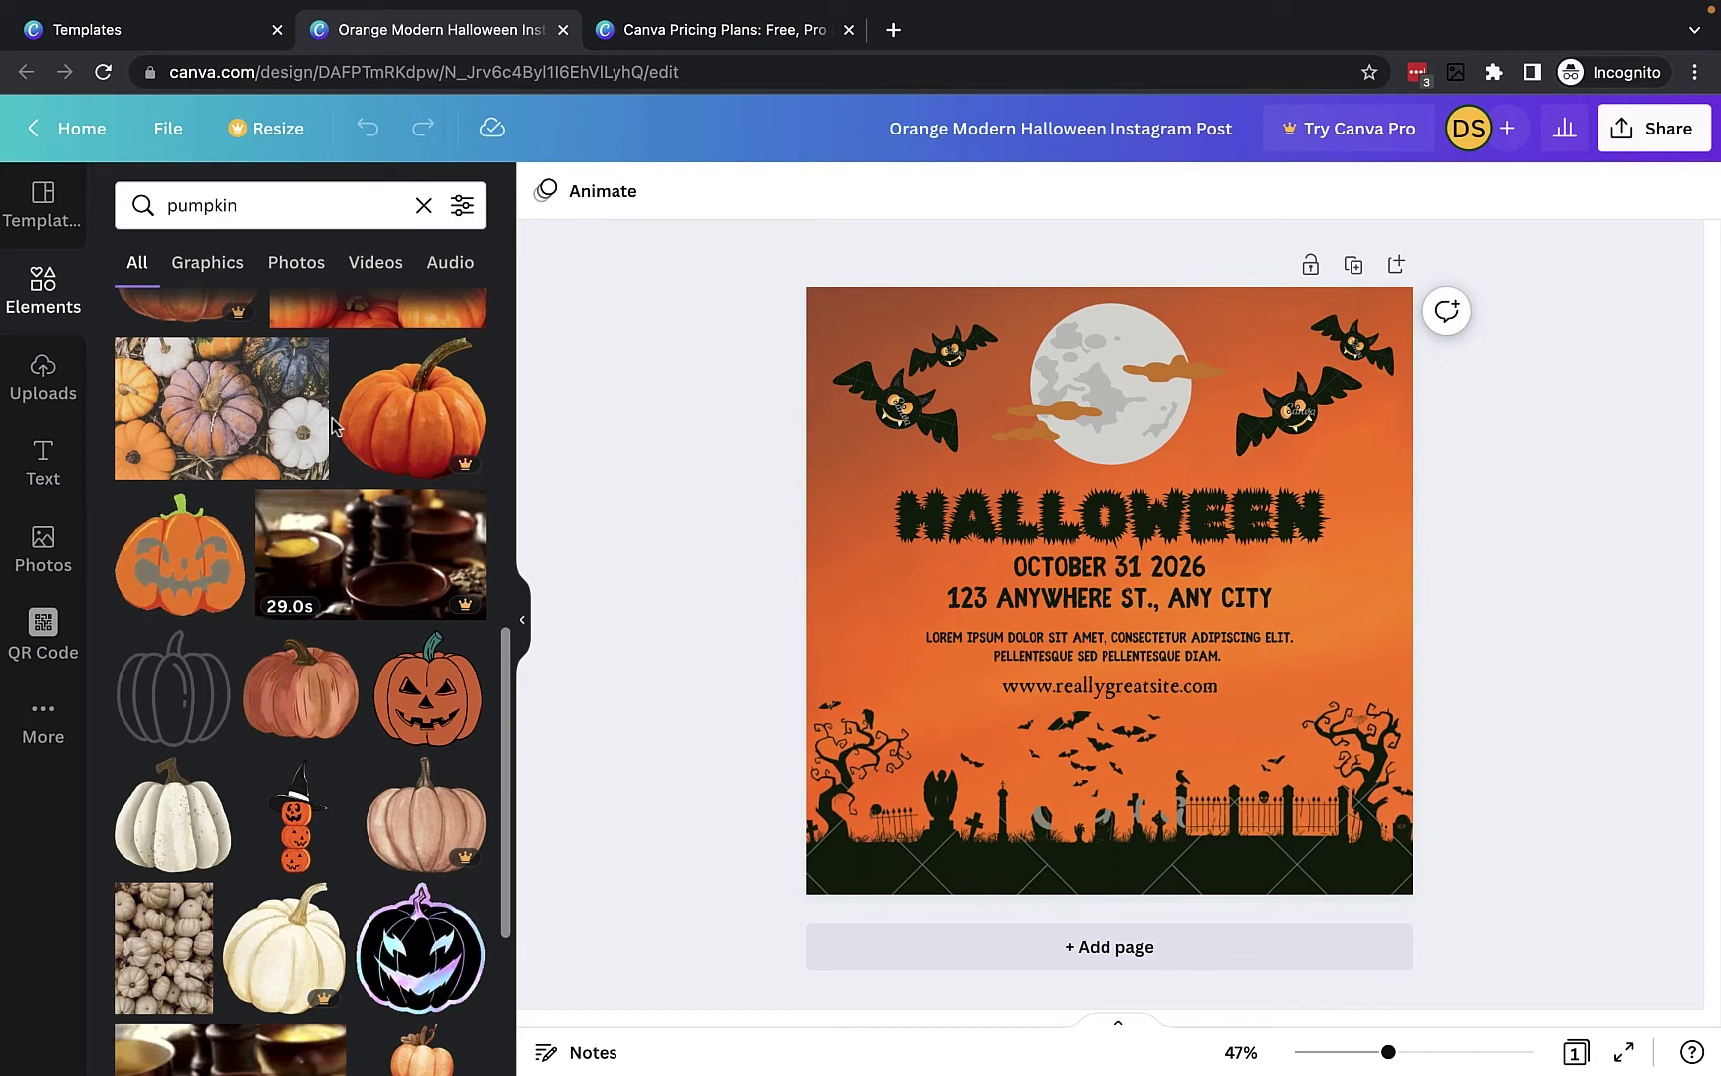
- Look further through the pumpkin elements, past the Canva Pro trial offer, comparing free items with Pro ones
scroll(391, 915, down, 4)
scroll(391, 915, down, 1)
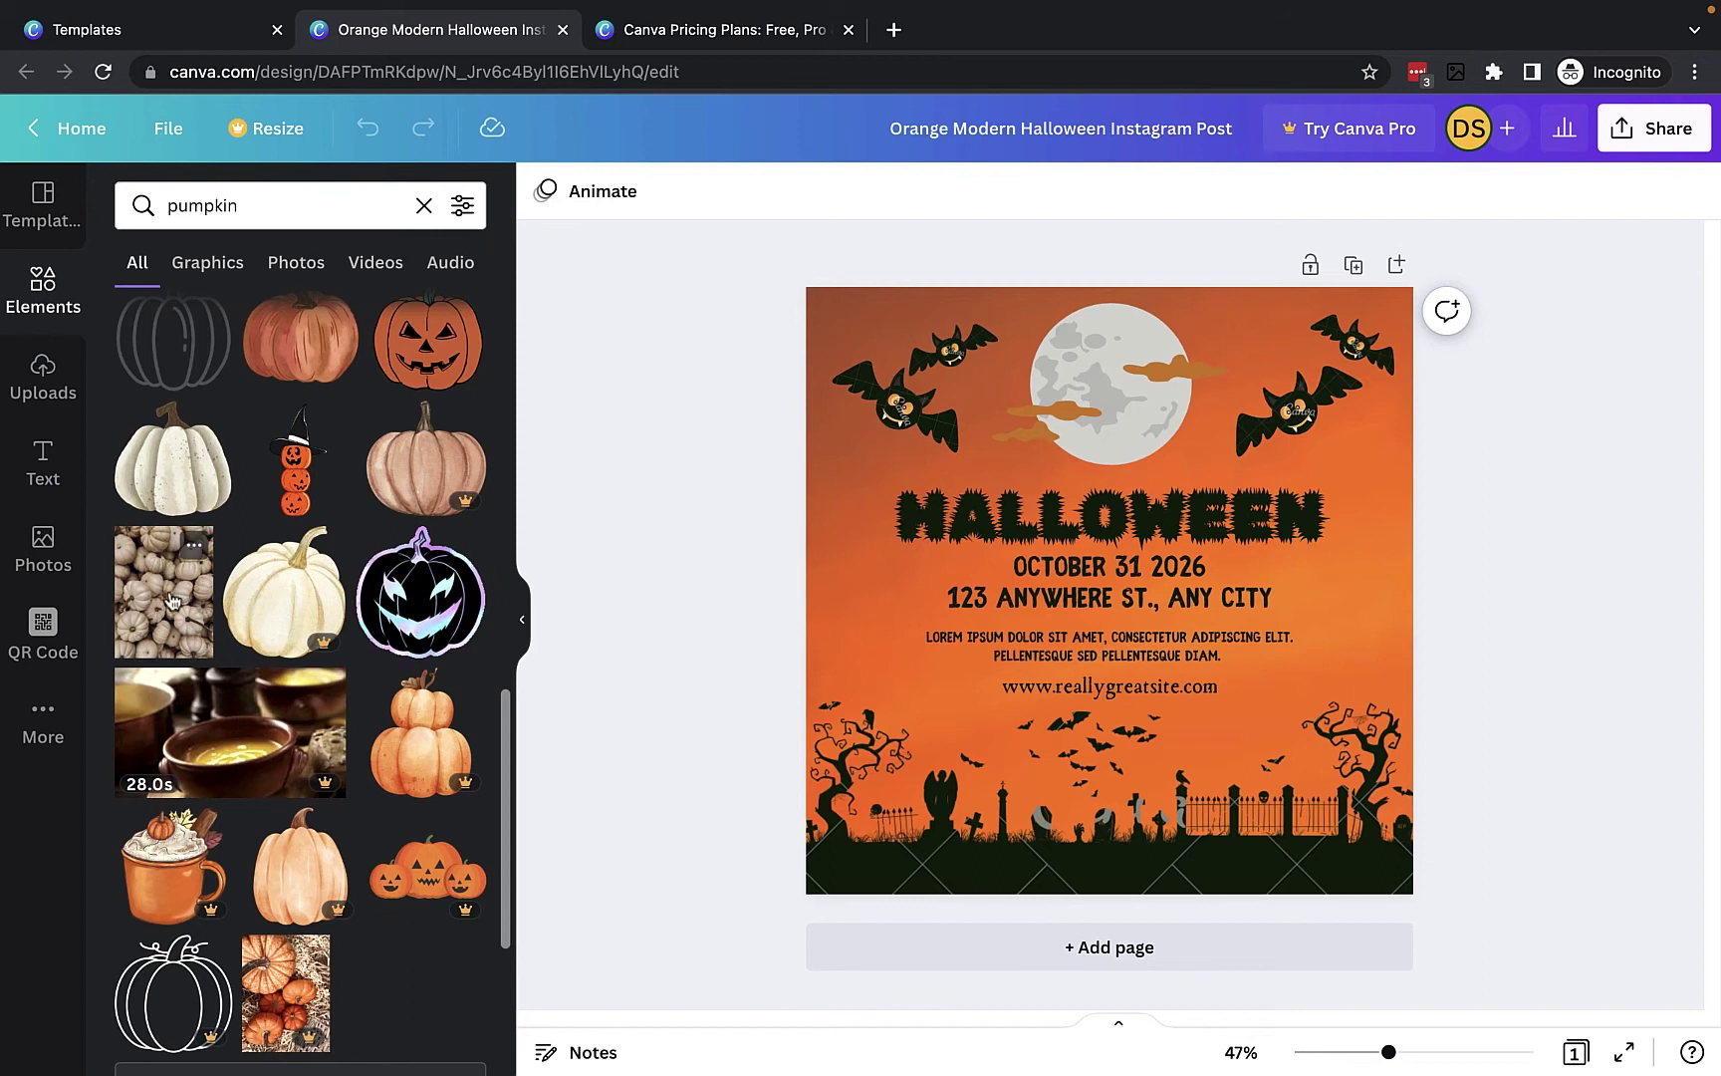
scroll(180, 588, up, 3)
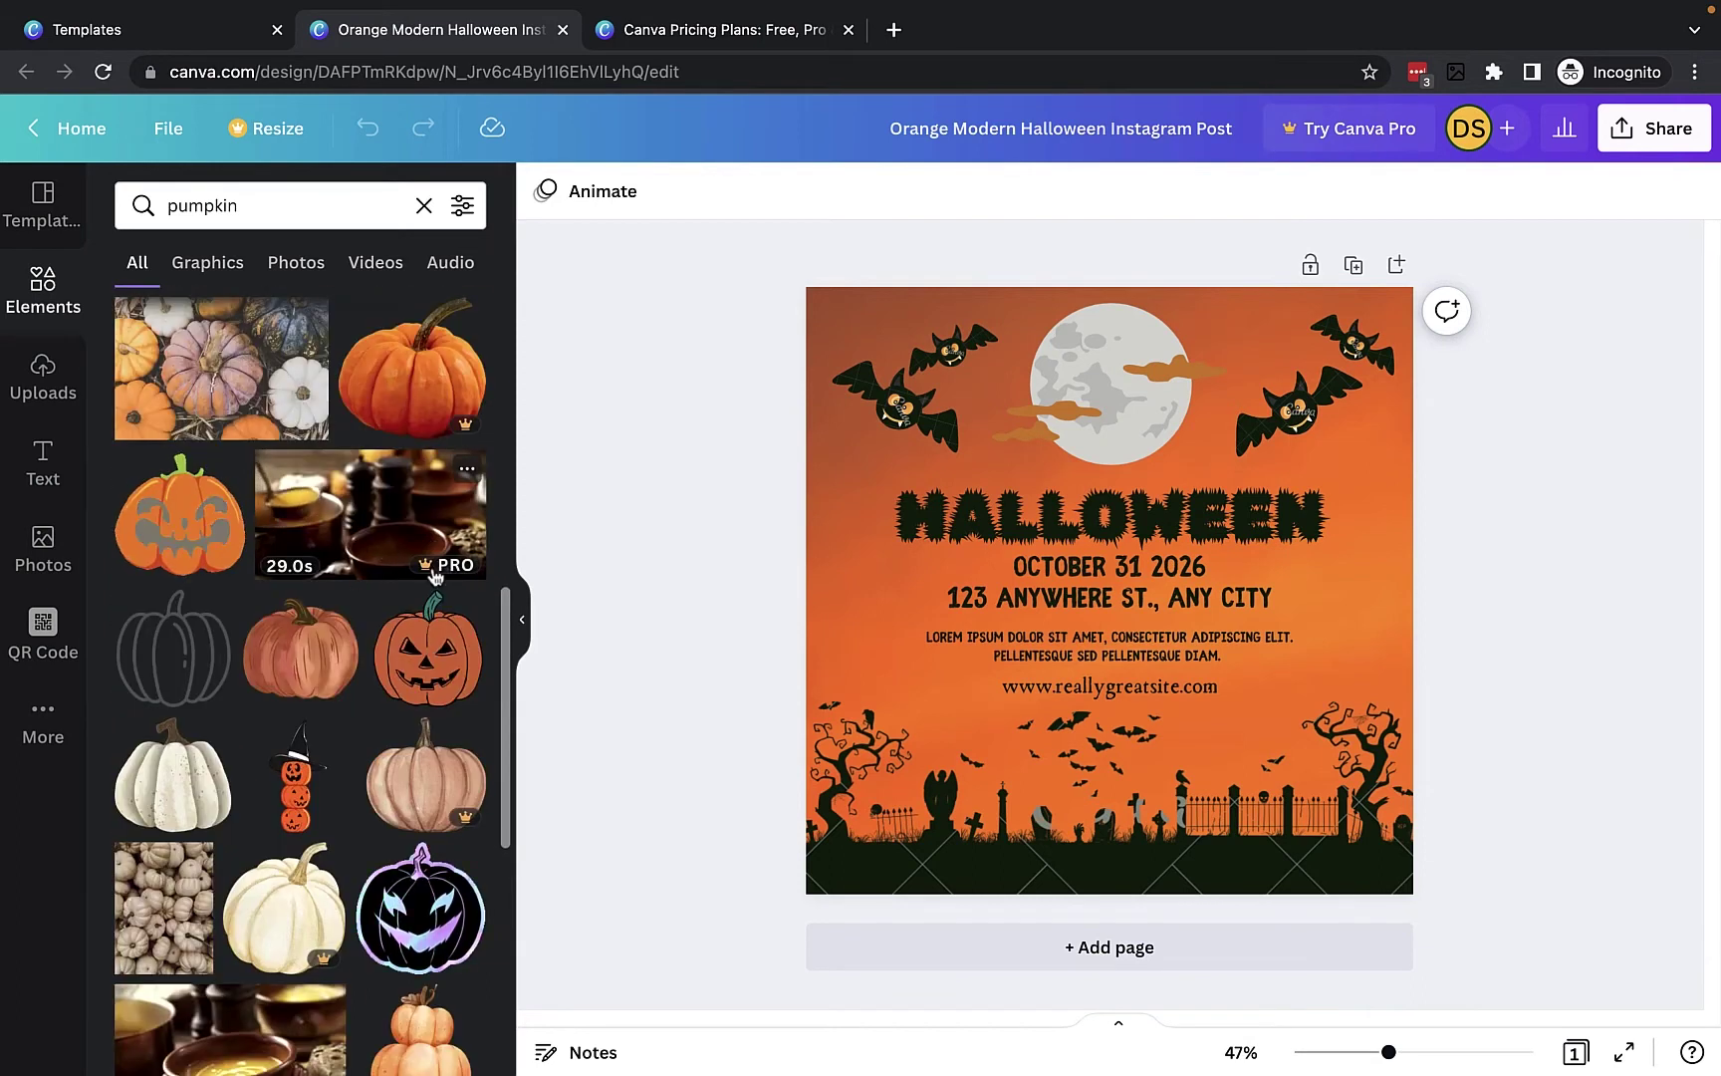
scroll(319, 573, down, 6)
scroll(343, 584, down, 8)
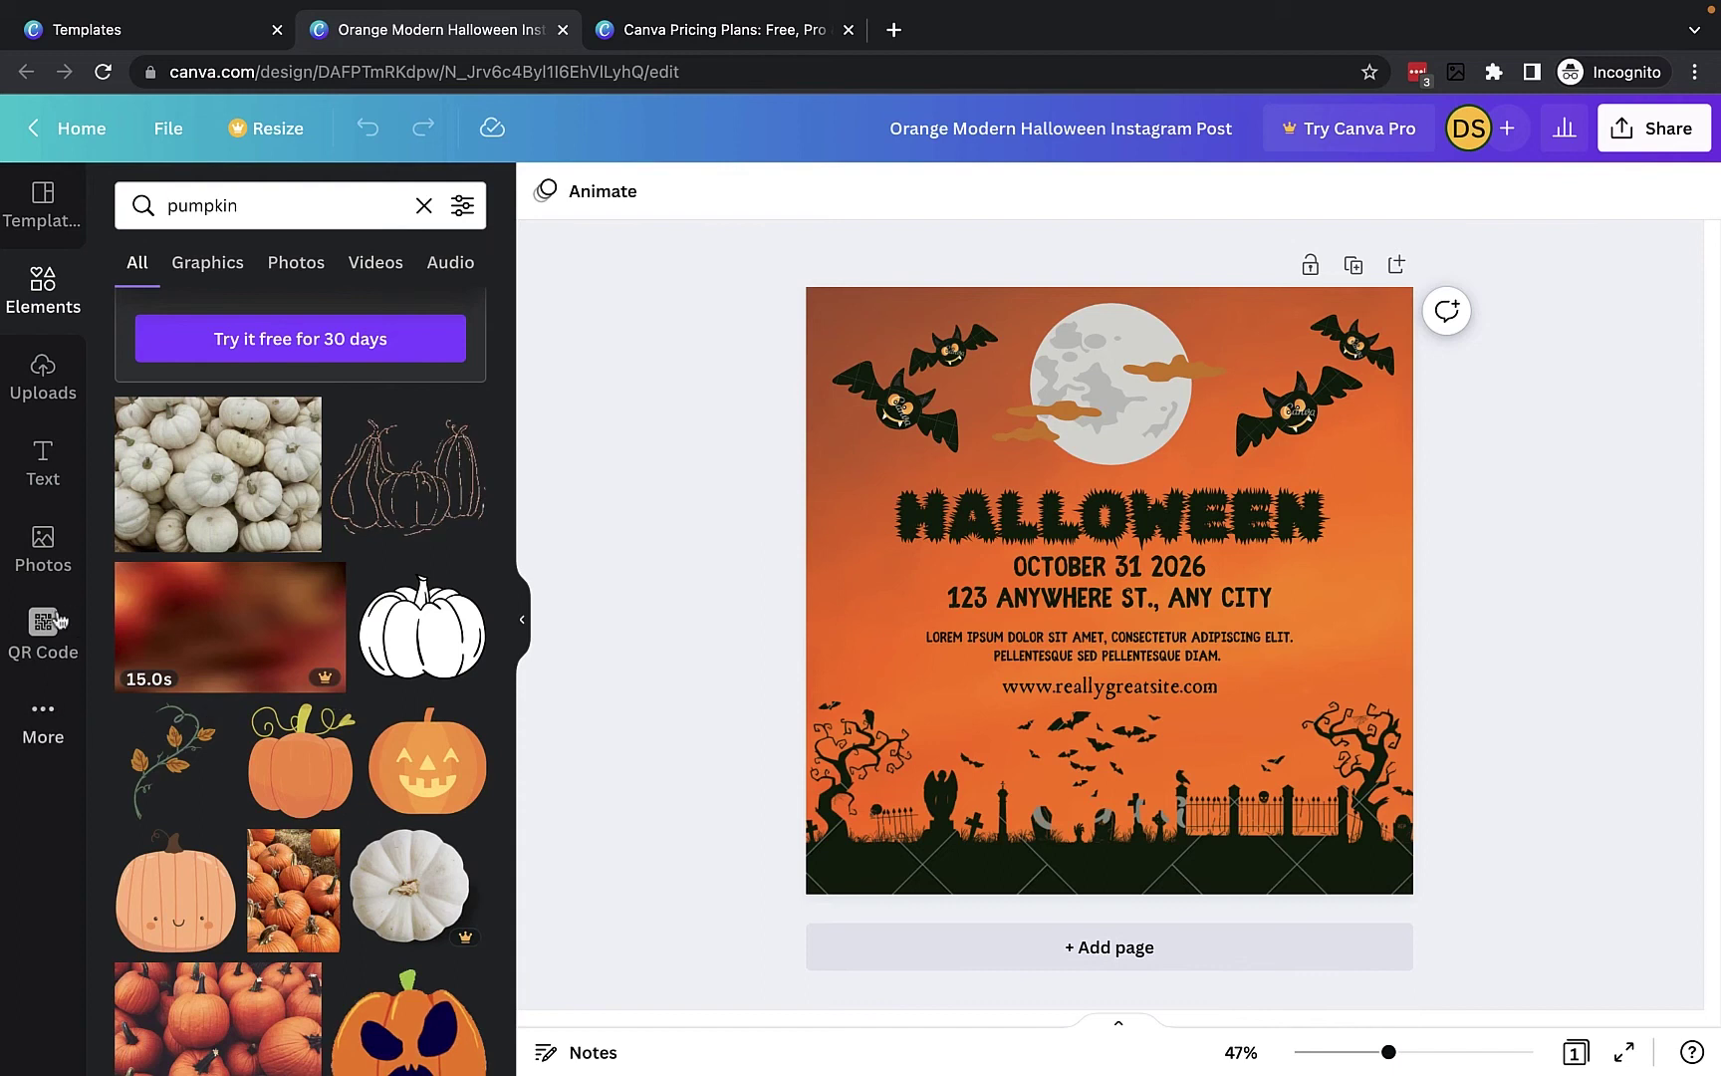
- Browse the photo library's trending photos and Magic recommendations for Pro labels
click(45, 548)
scroll(229, 560, down, 10)
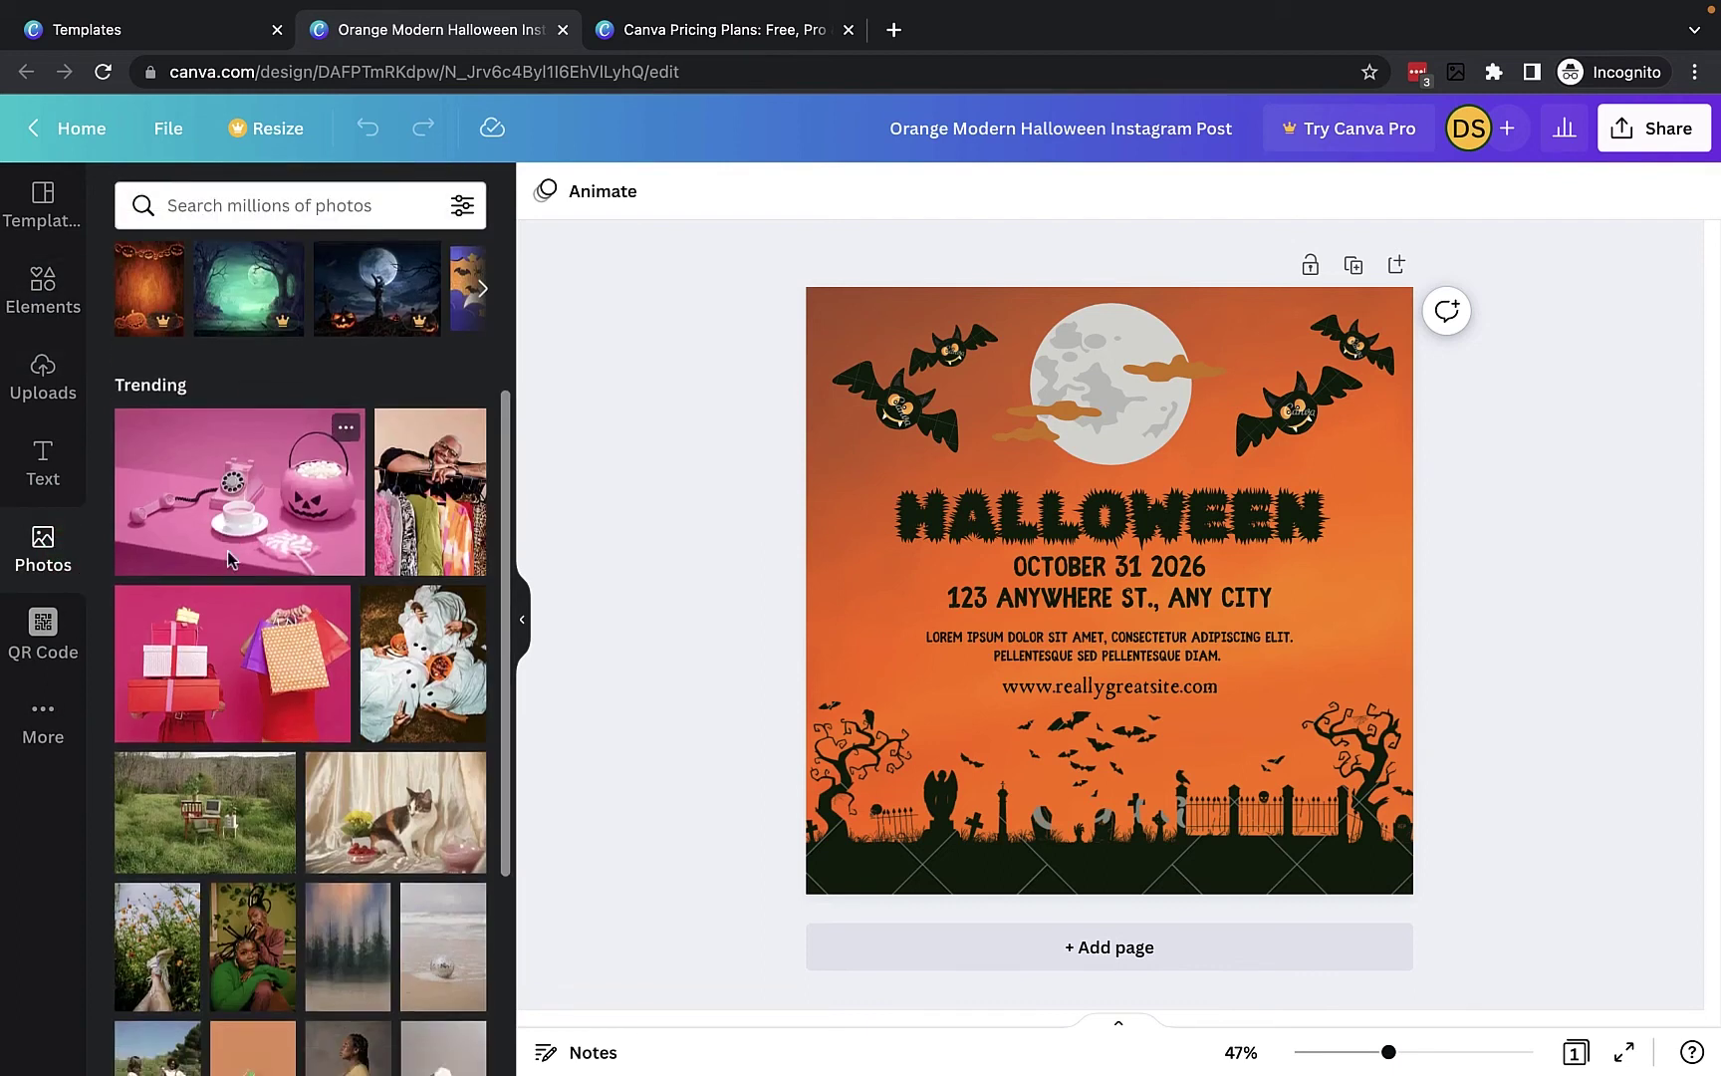
scroll(229, 560, down, 3)
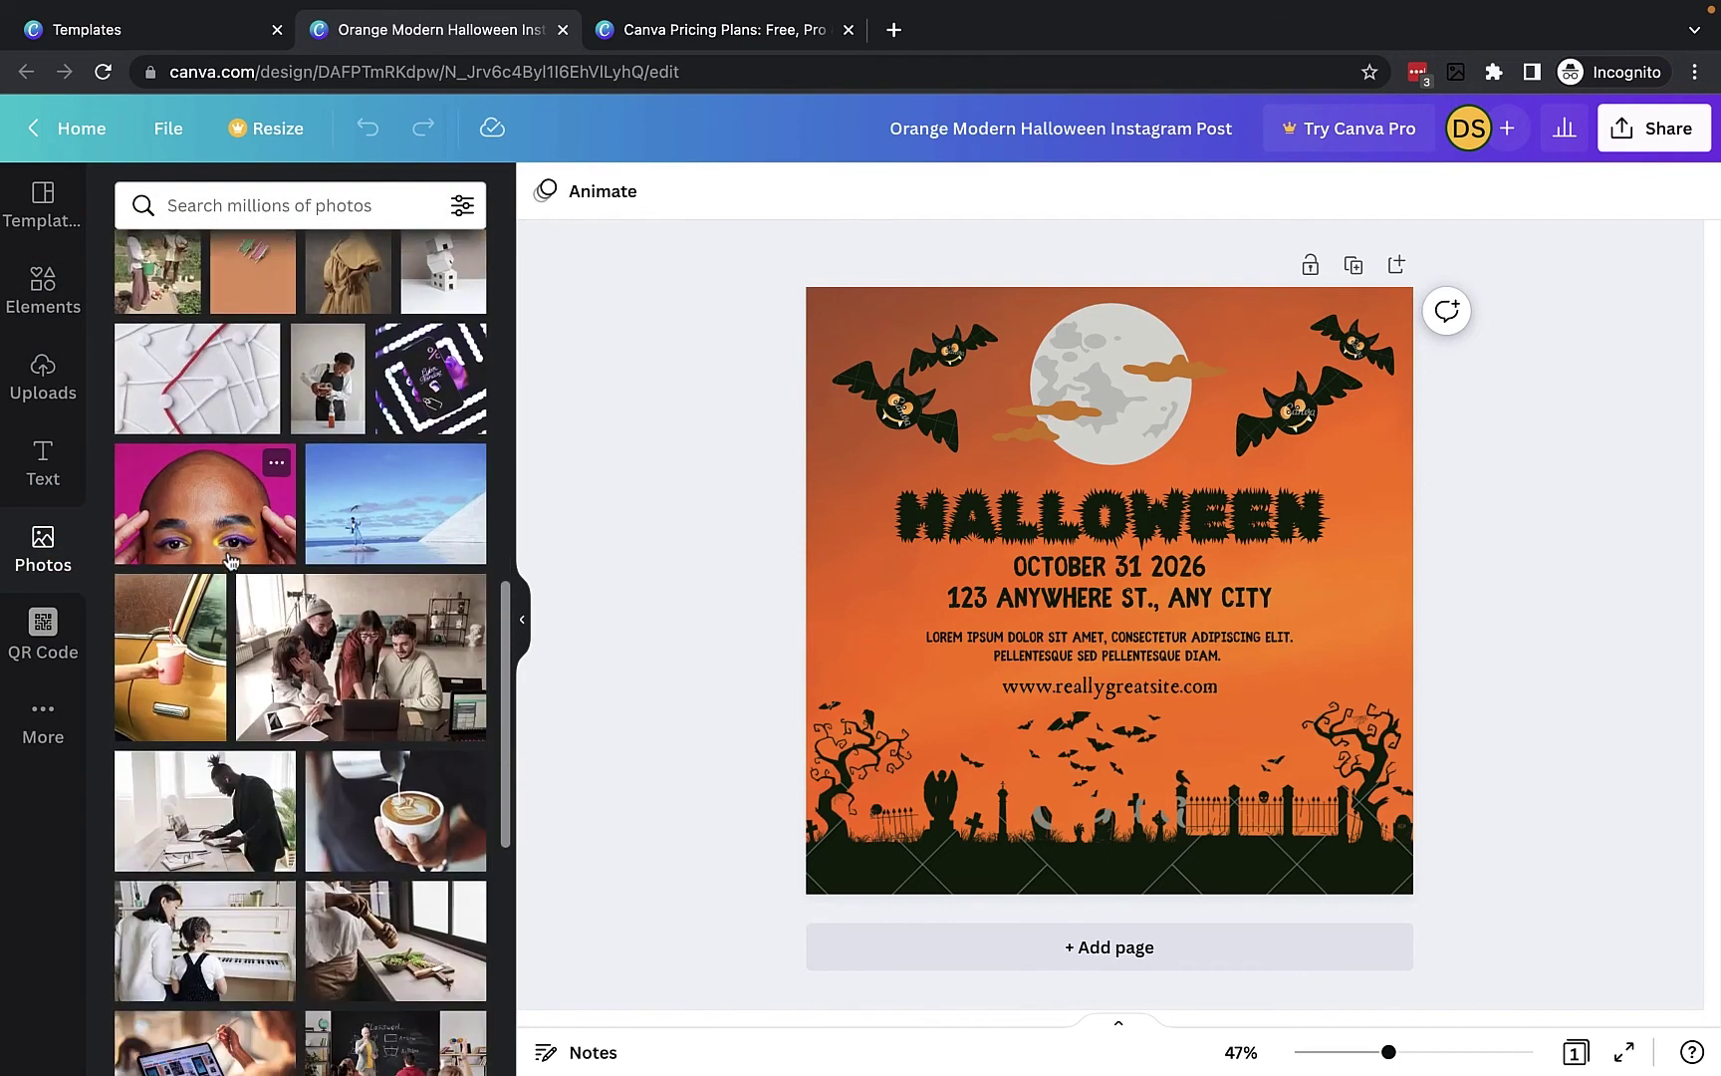
scroll(230, 560, up, 15)
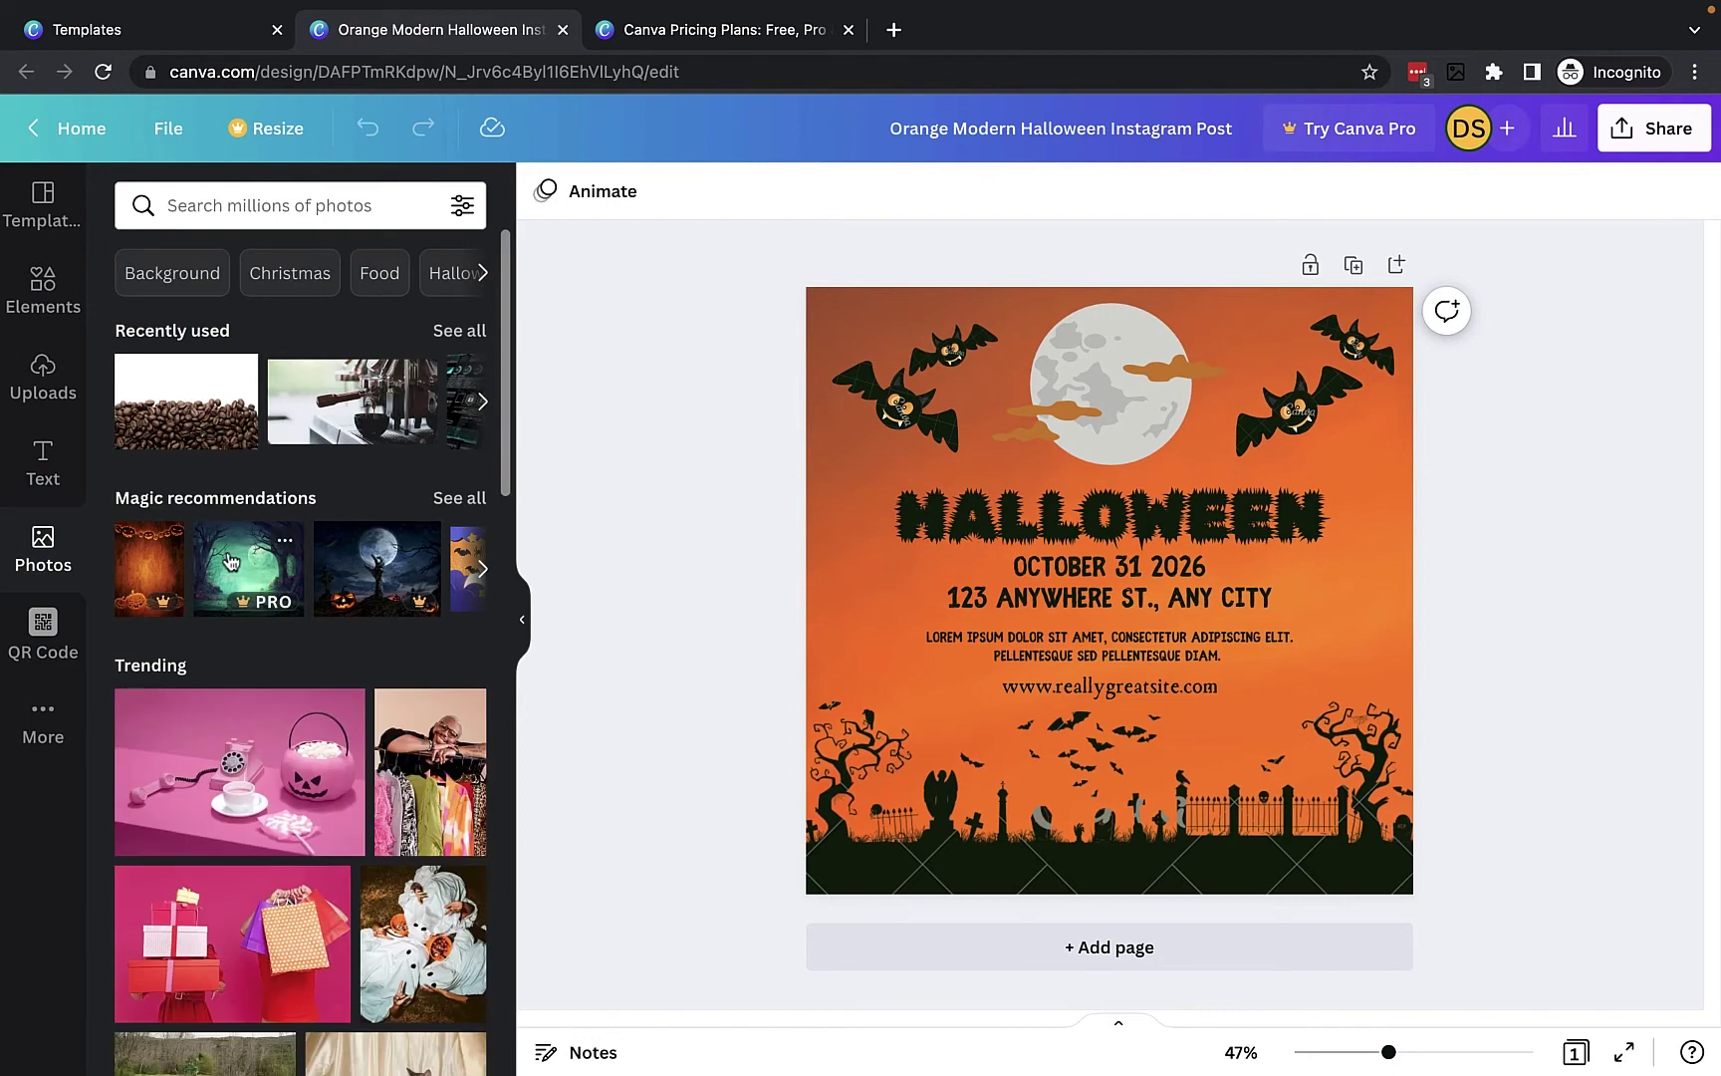
- Search the photo library for "pumpkins" and compare the free and Pro photos in the results
click(249, 218)
text(p)
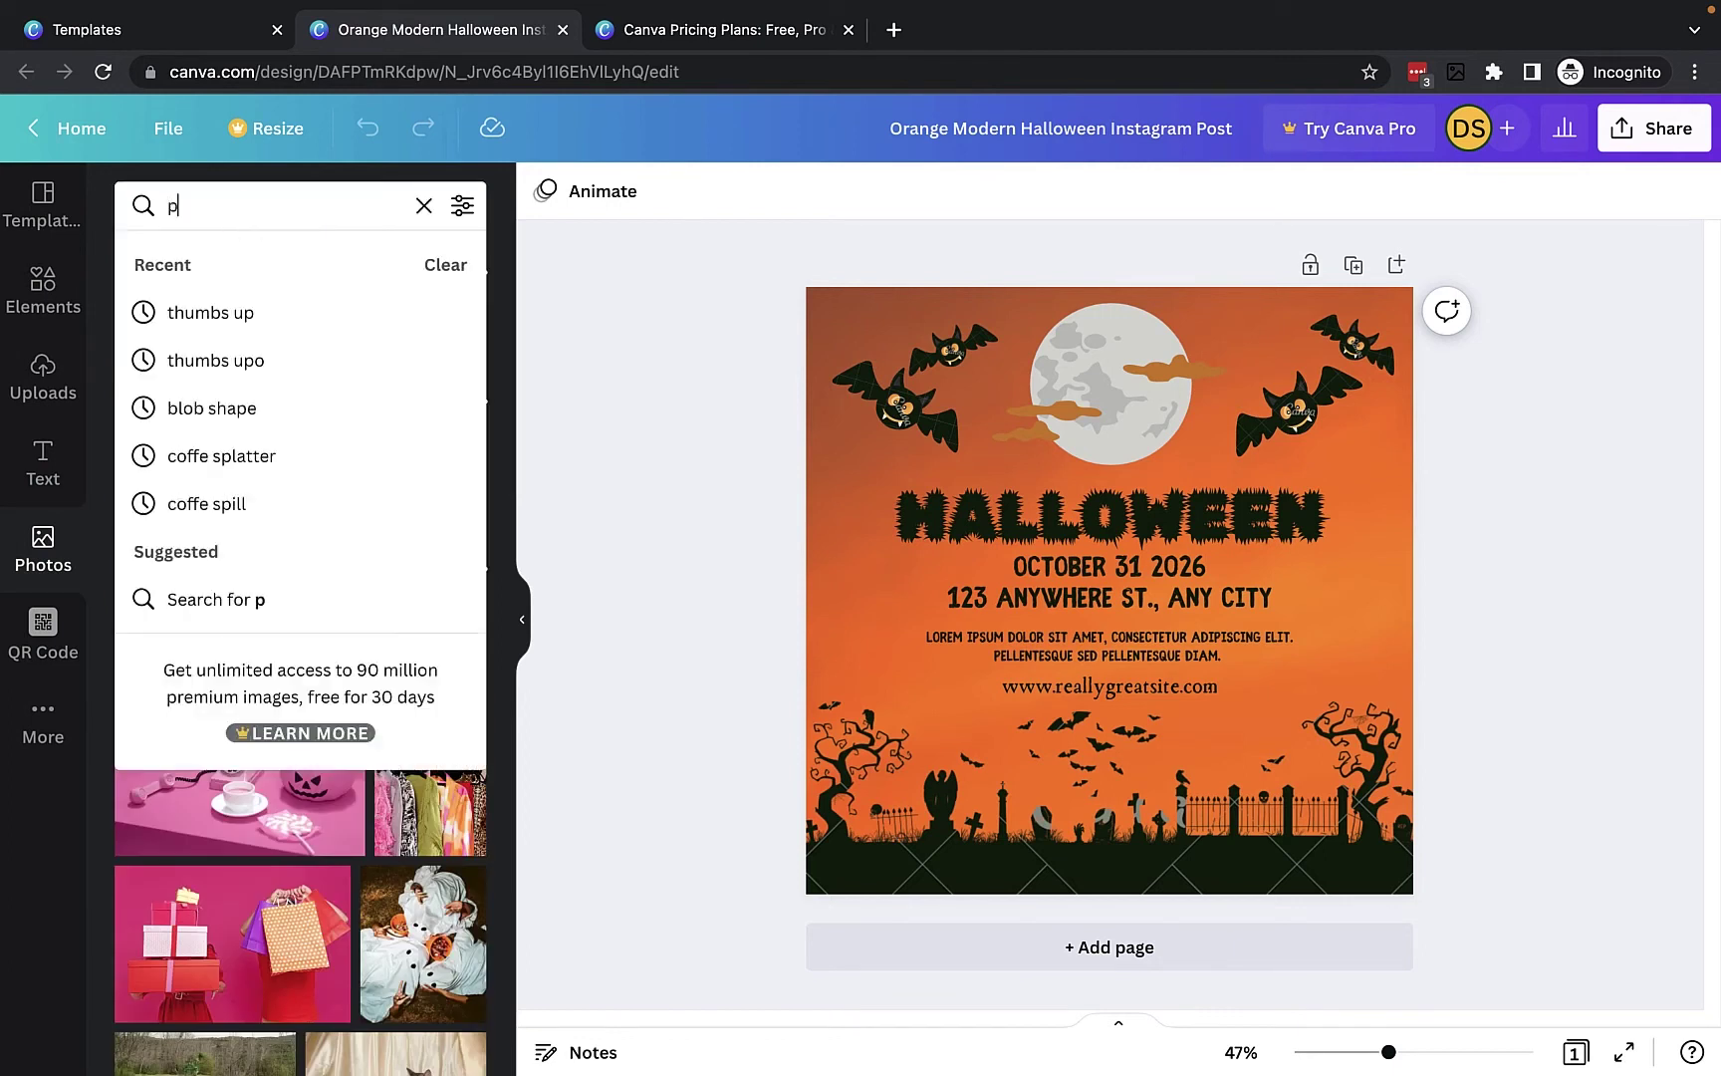
text(umpkins)
key(Return)
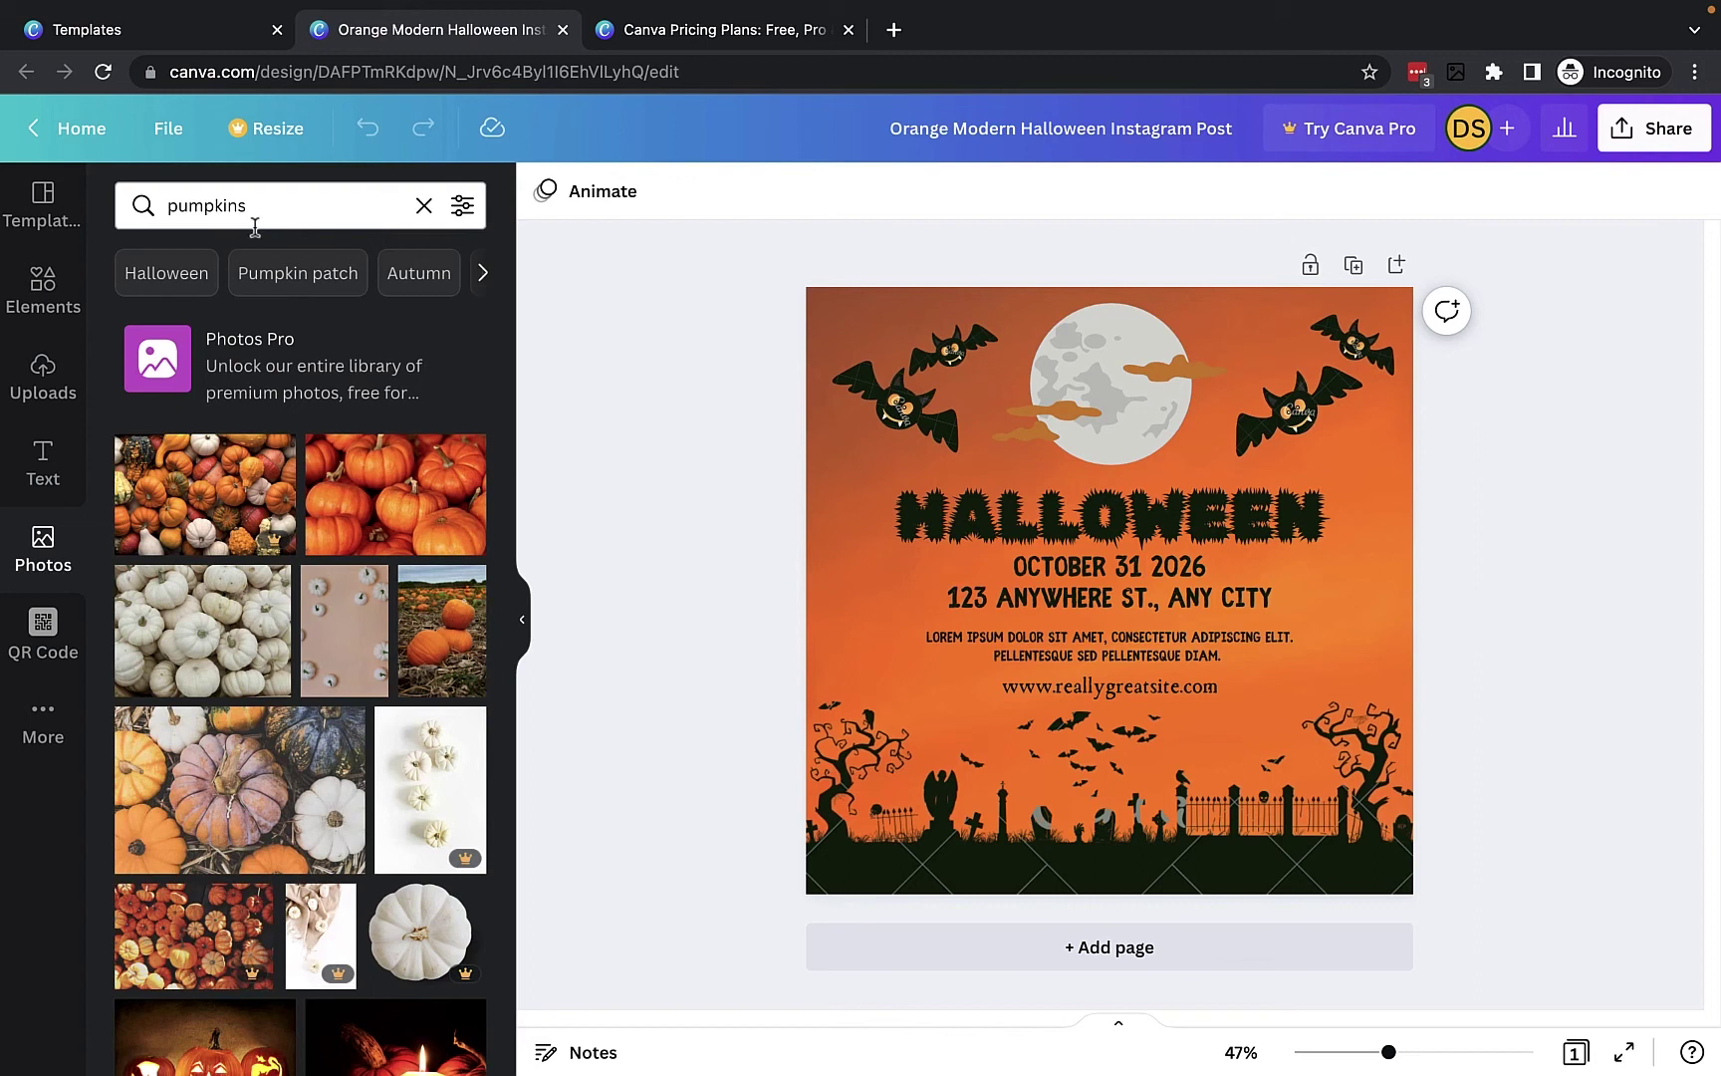
scroll(398, 498, down, 3)
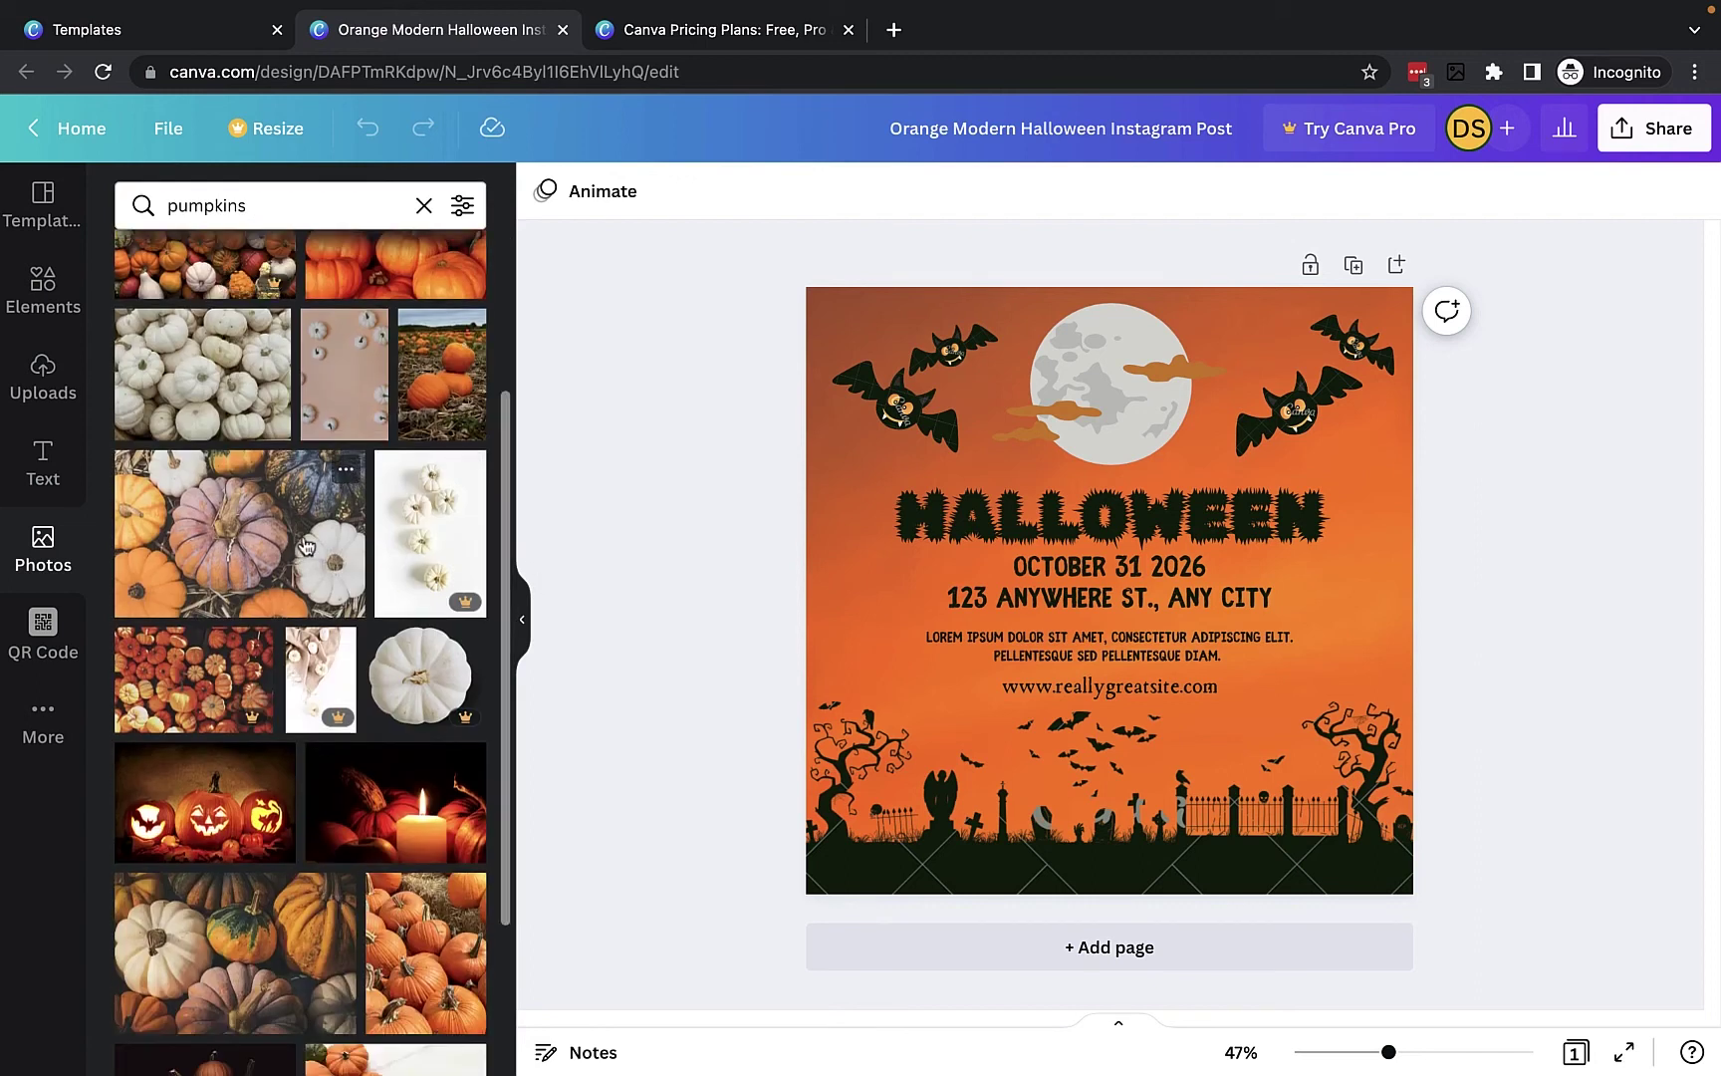
scroll(306, 545, down, 1)
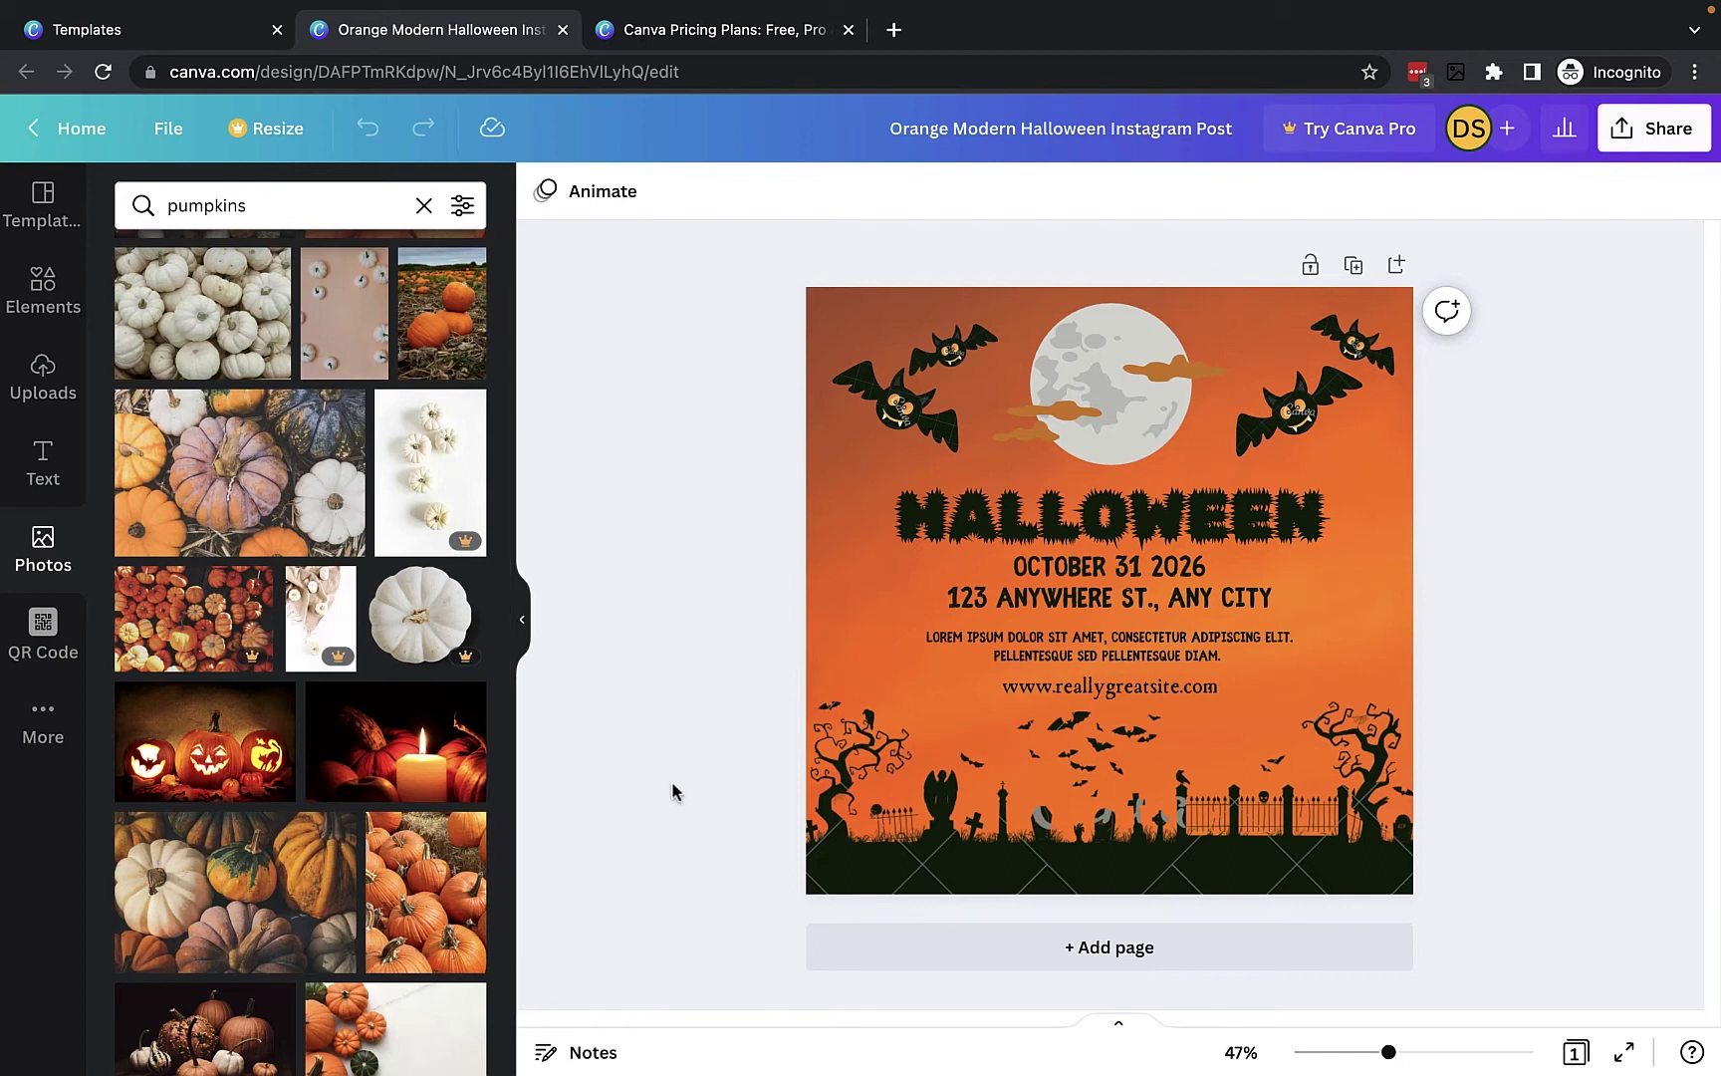
- Open the audio library from the additional Canva apps and check which Happy and Pop tracks are labelled Pro
click(40, 732)
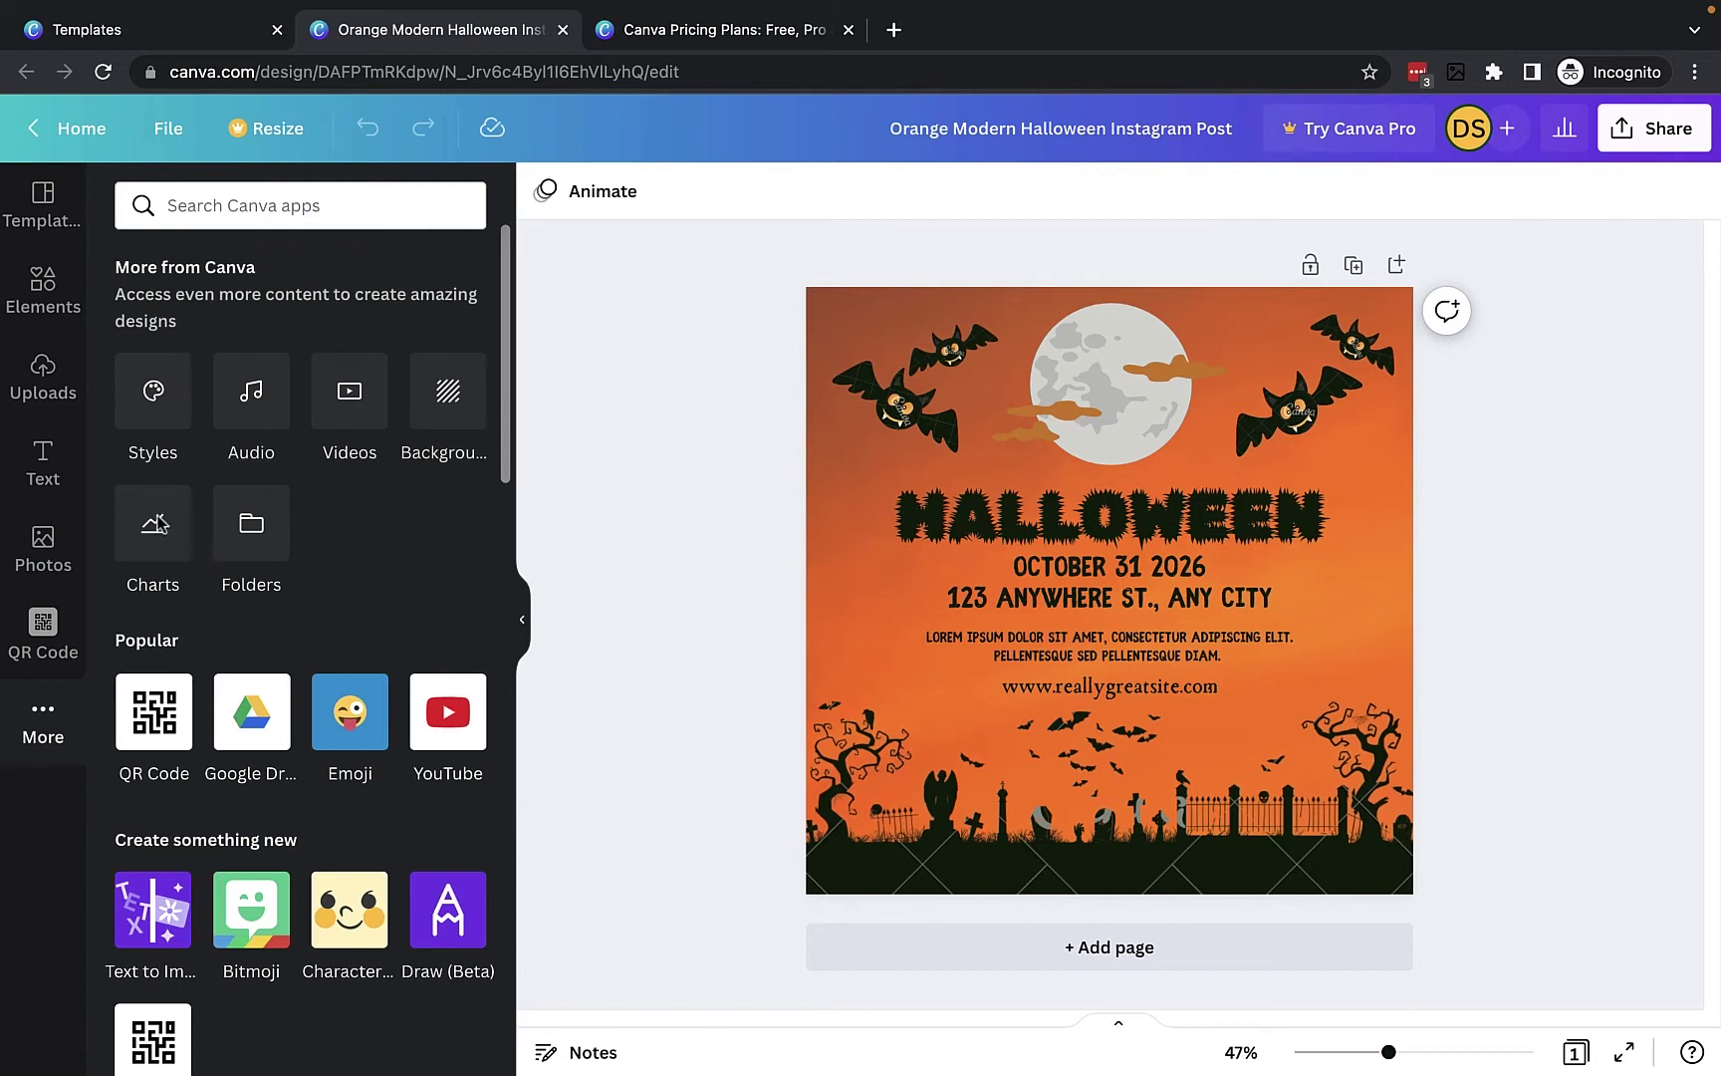
click(252, 399)
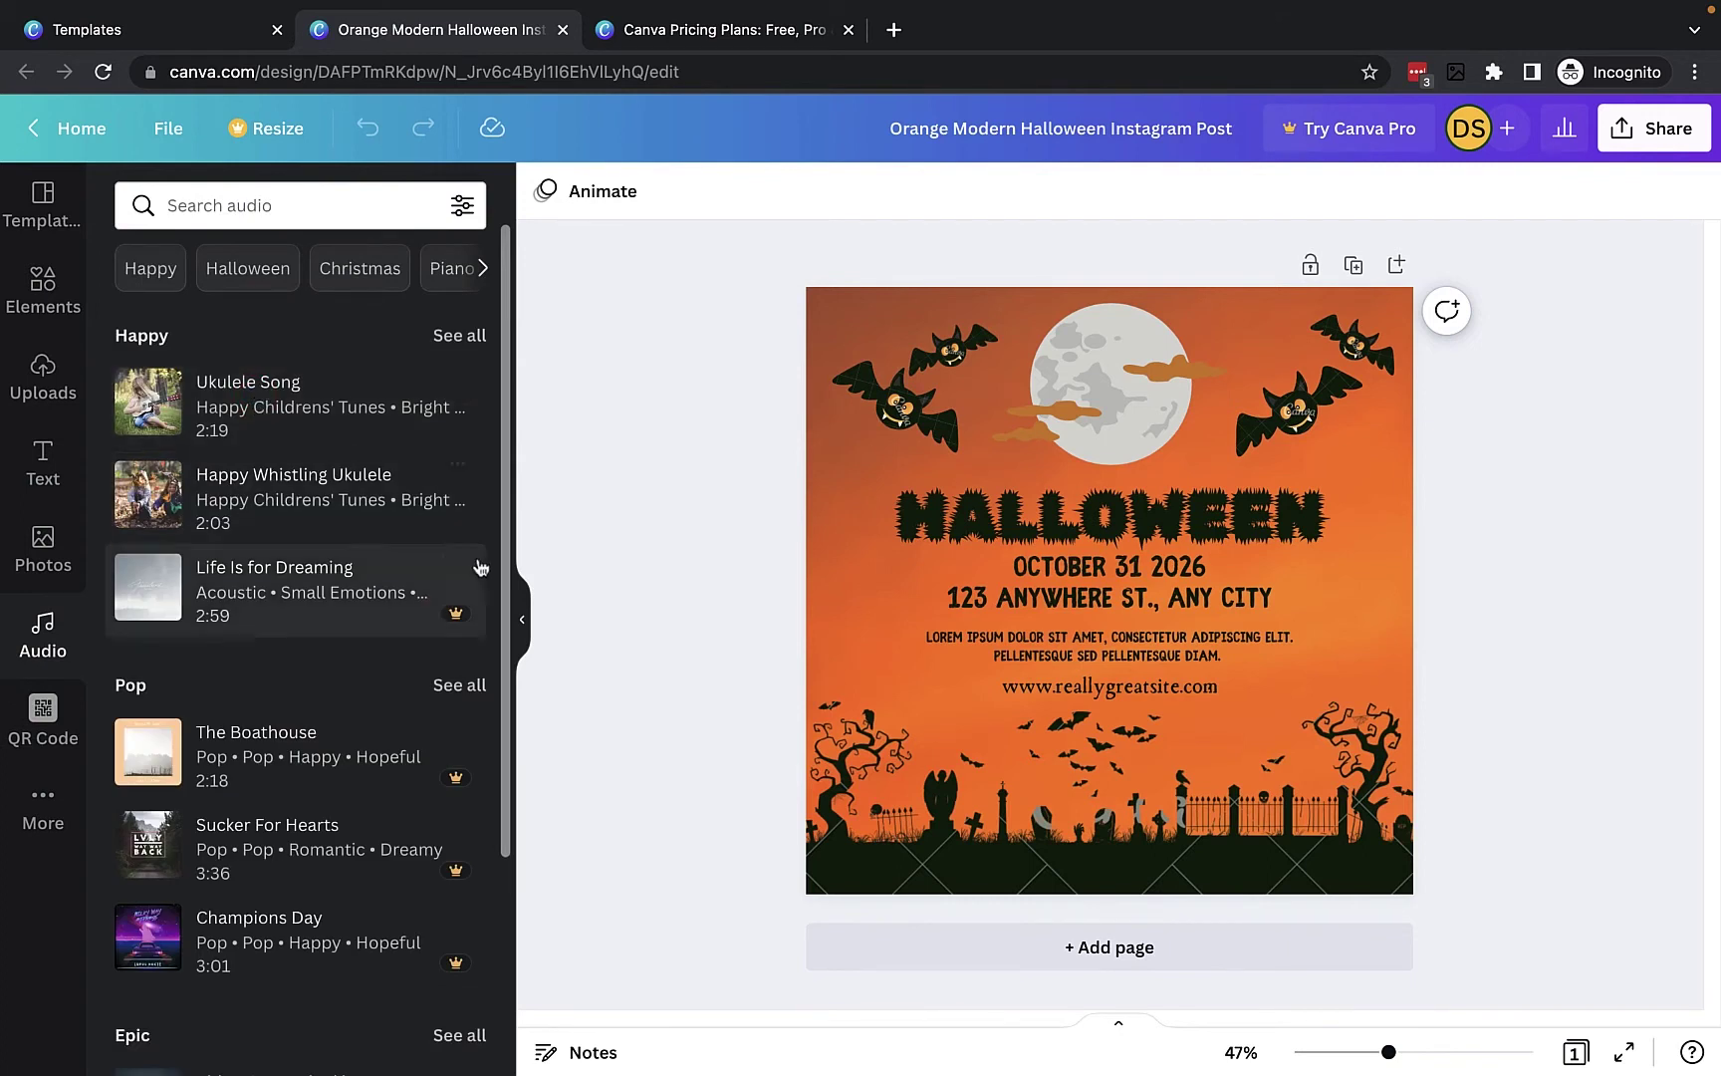
scroll(463, 792, down, 1)
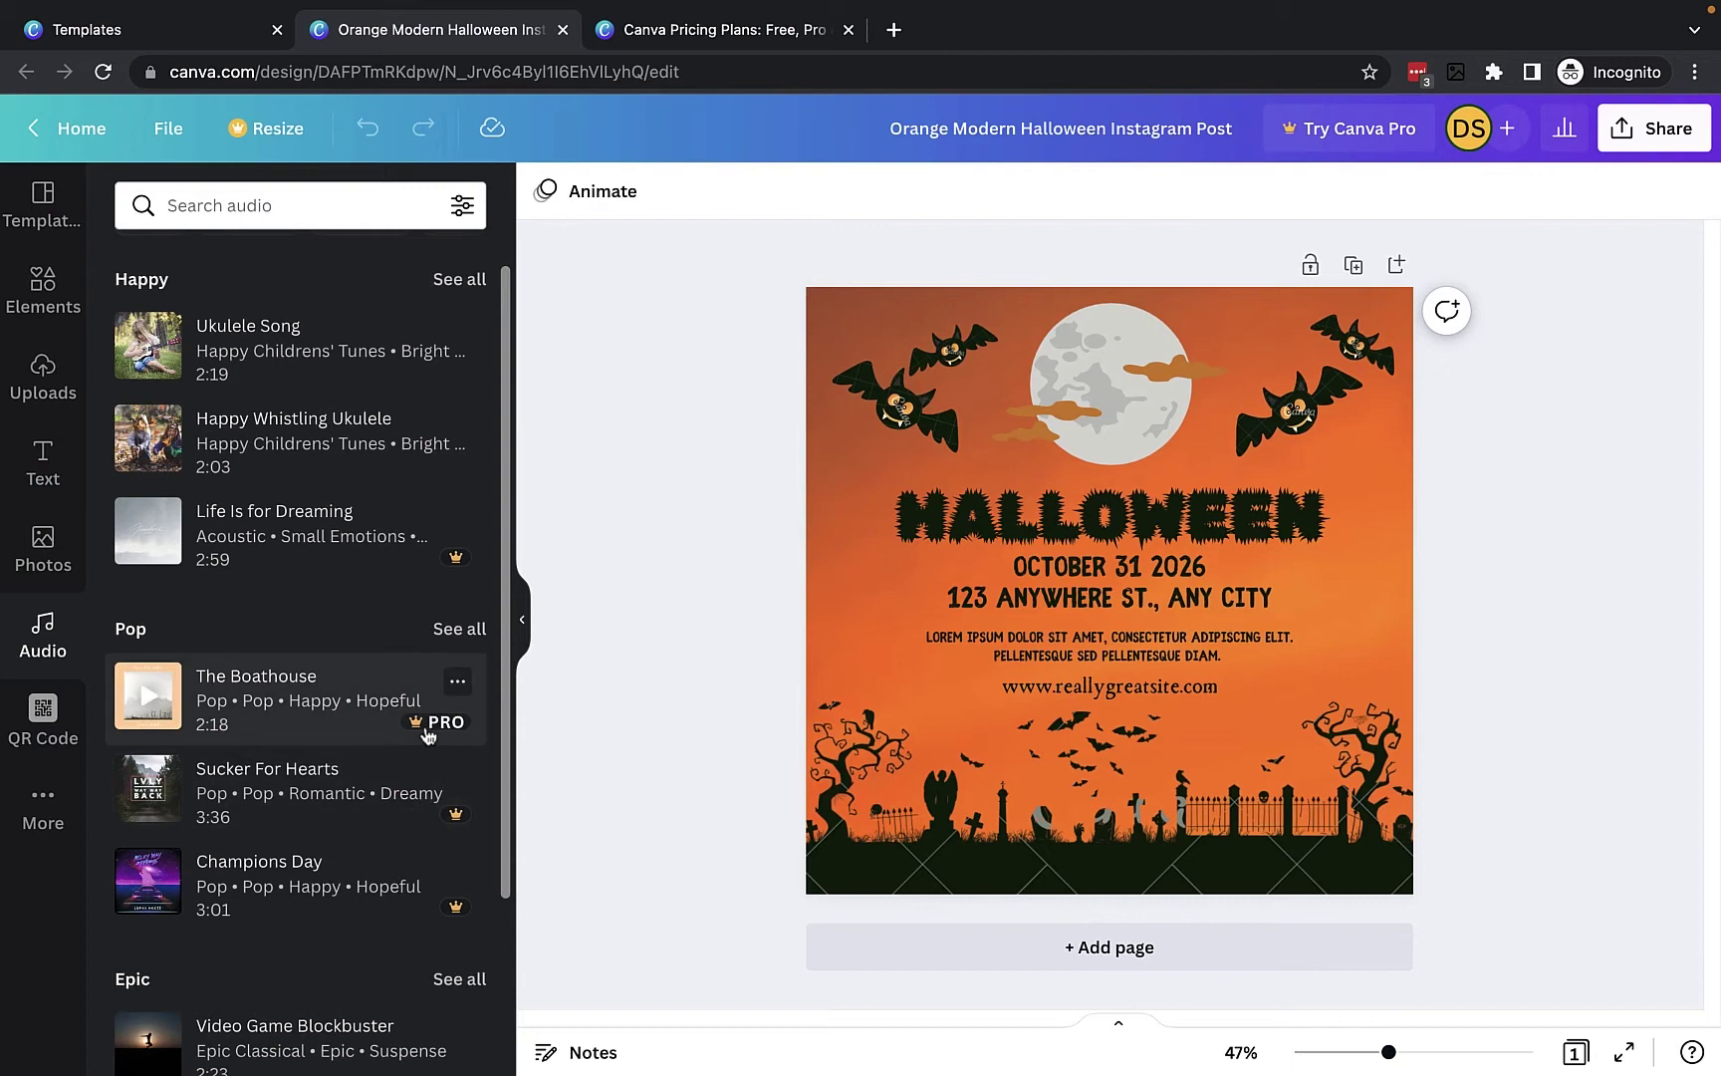
scroll(372, 663, up, 1)
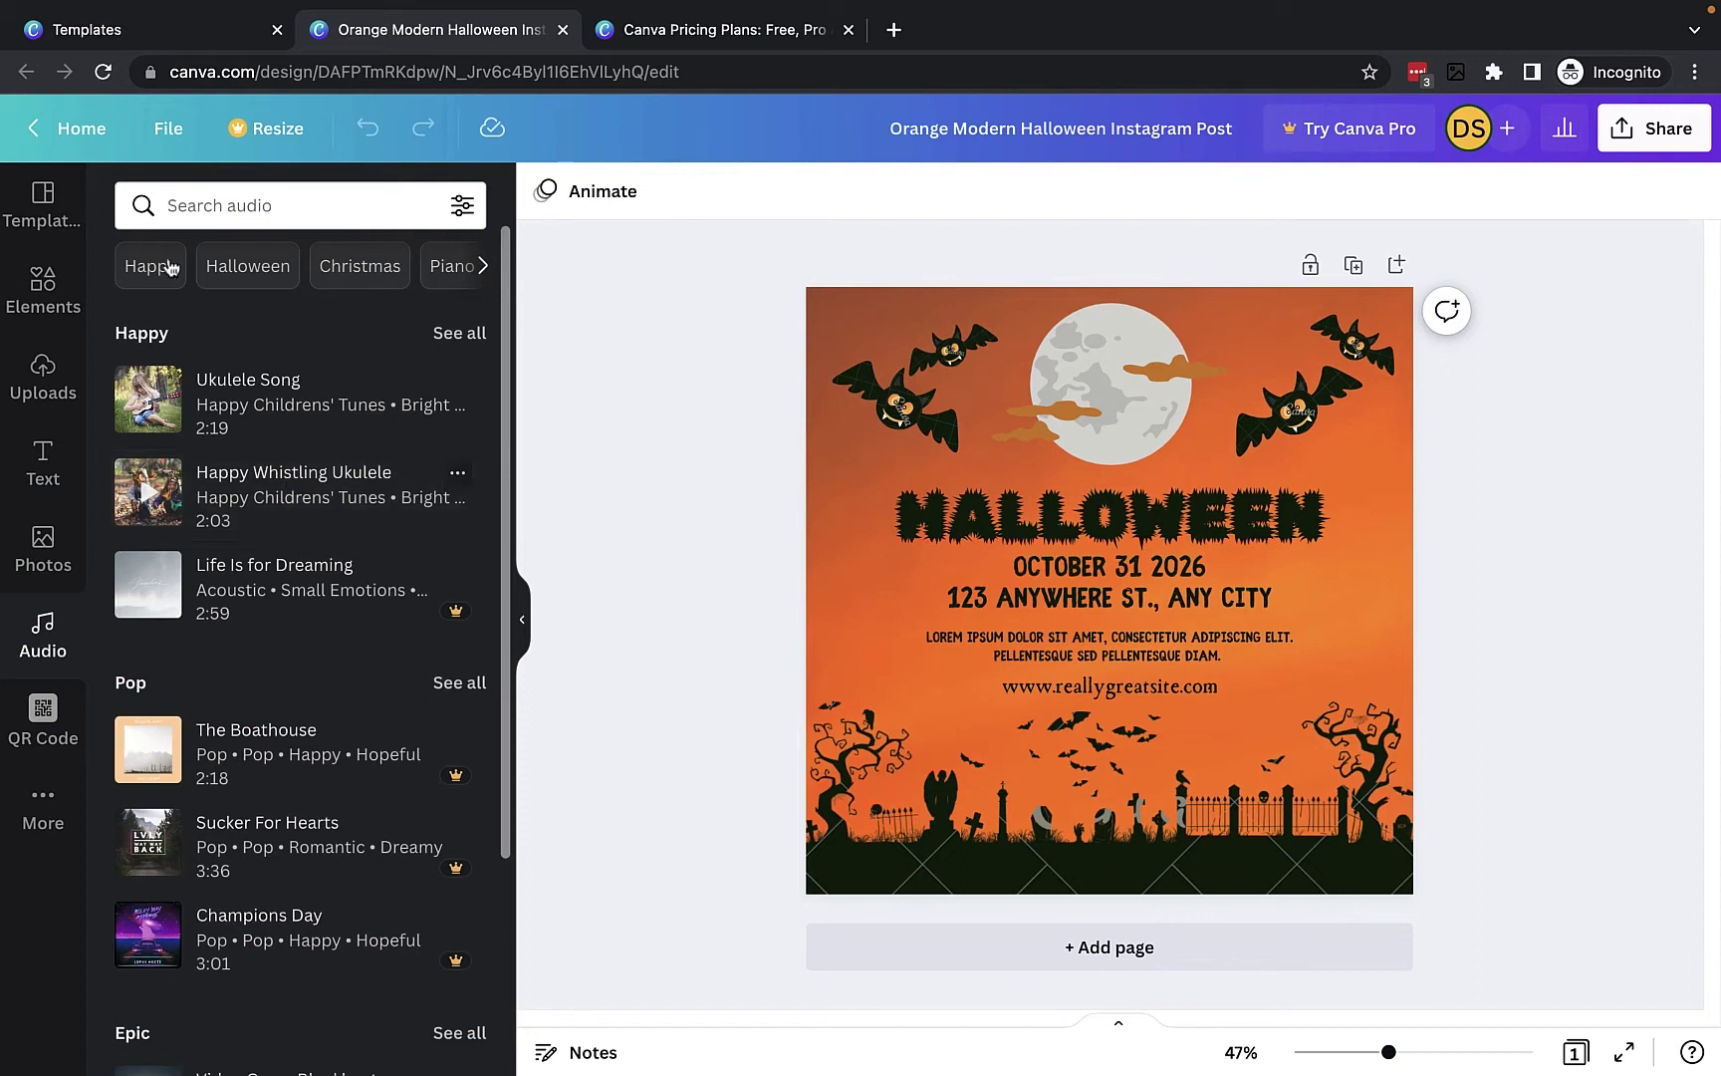
- Check the Pro labels among the Instagram Post templates and the text font combinations
click(45, 215)
drag(502, 383, 501, 698)
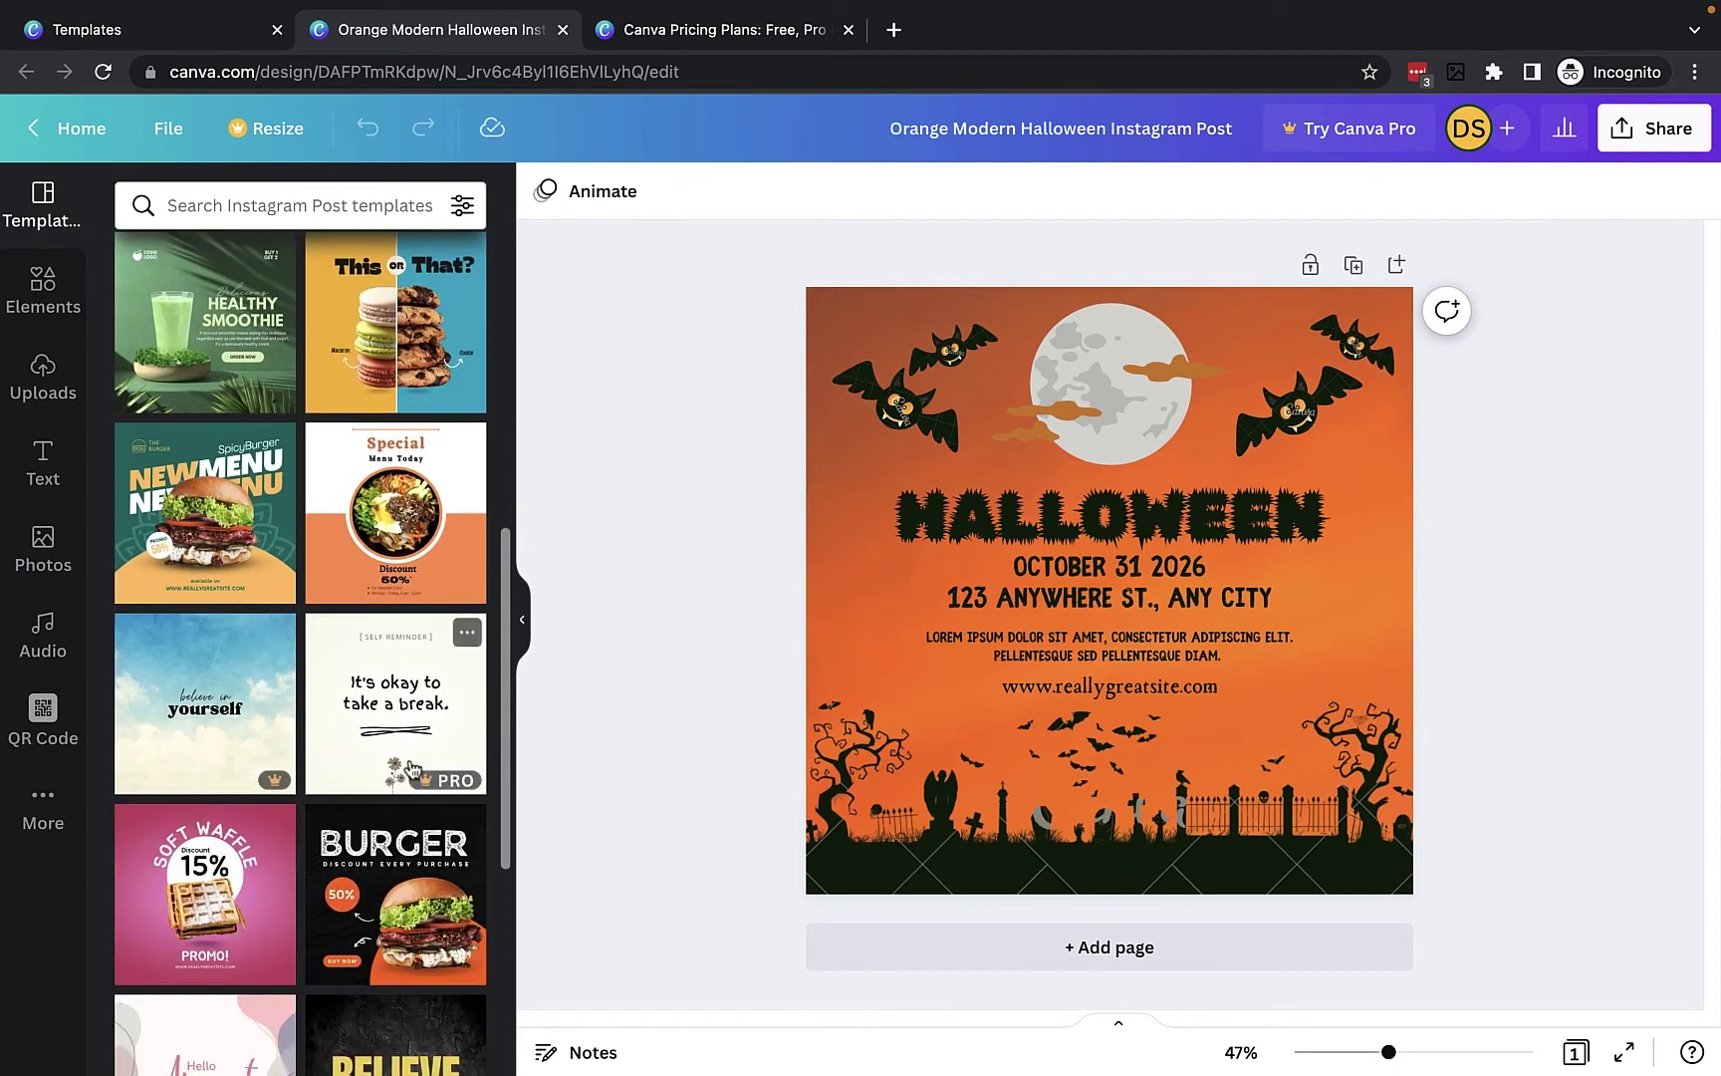
click(56, 465)
scroll(403, 482, down, 10)
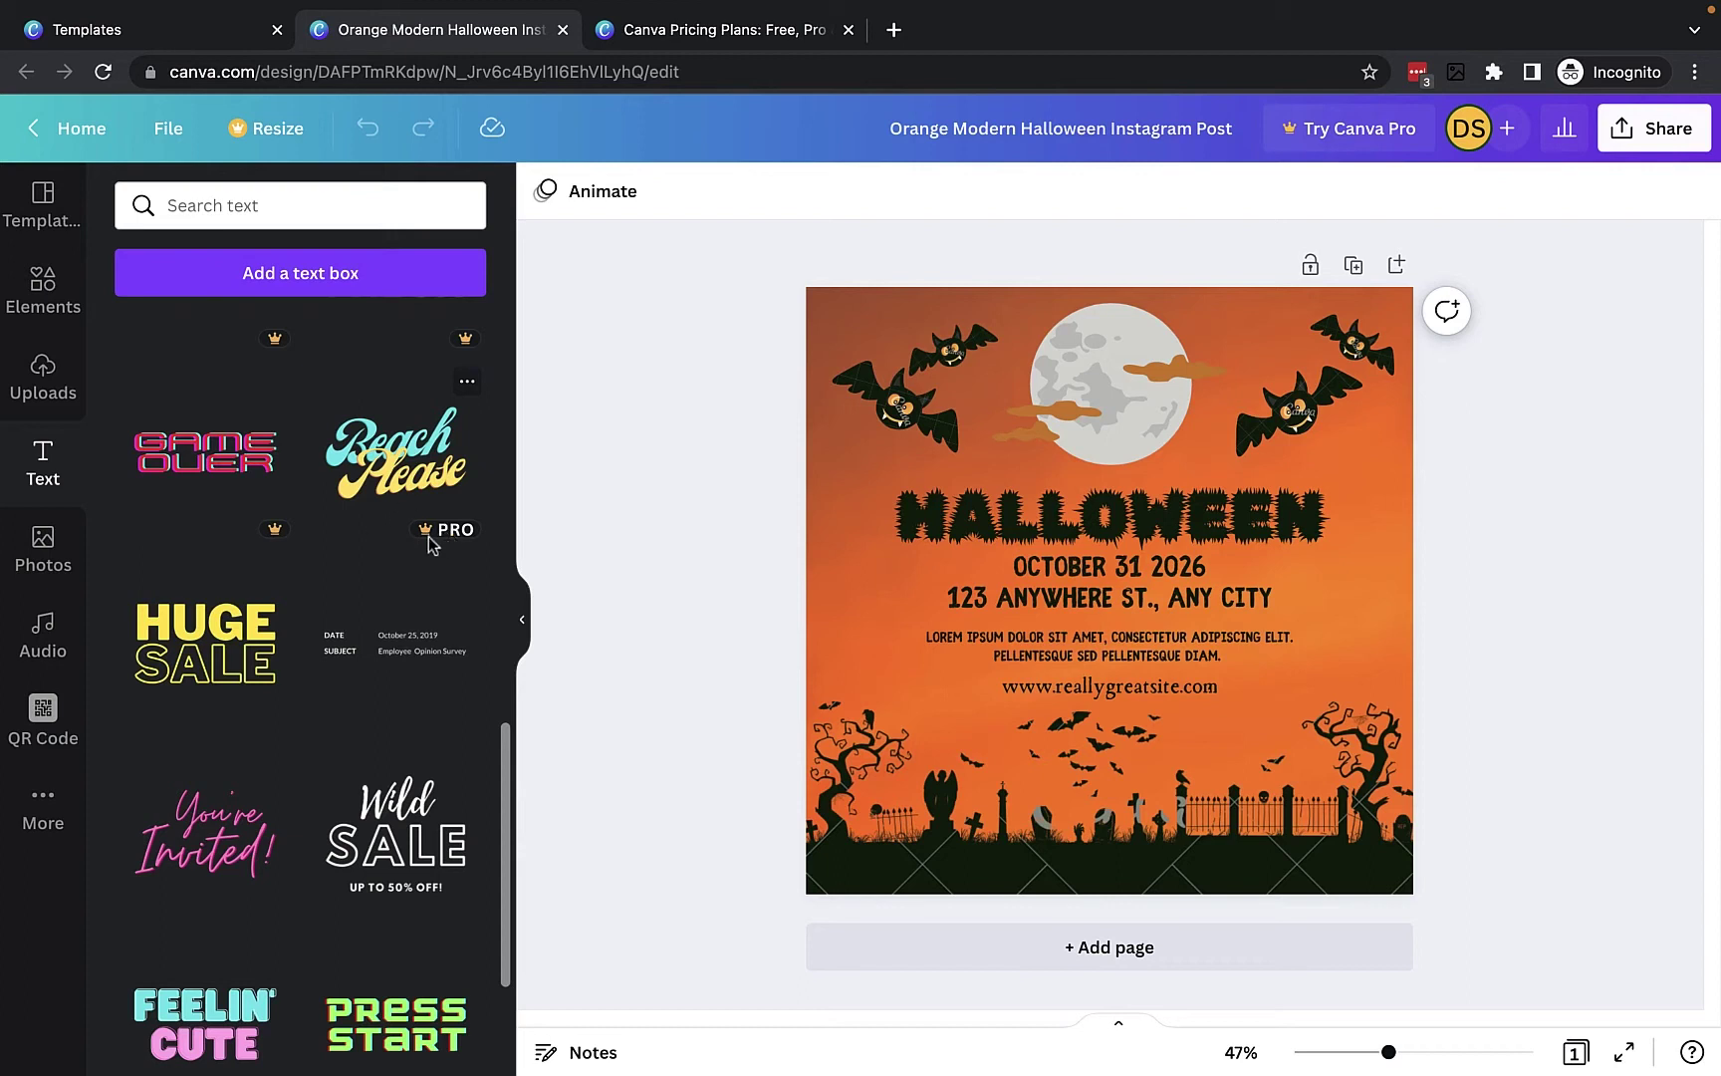
scroll(367, 528, up, 10)
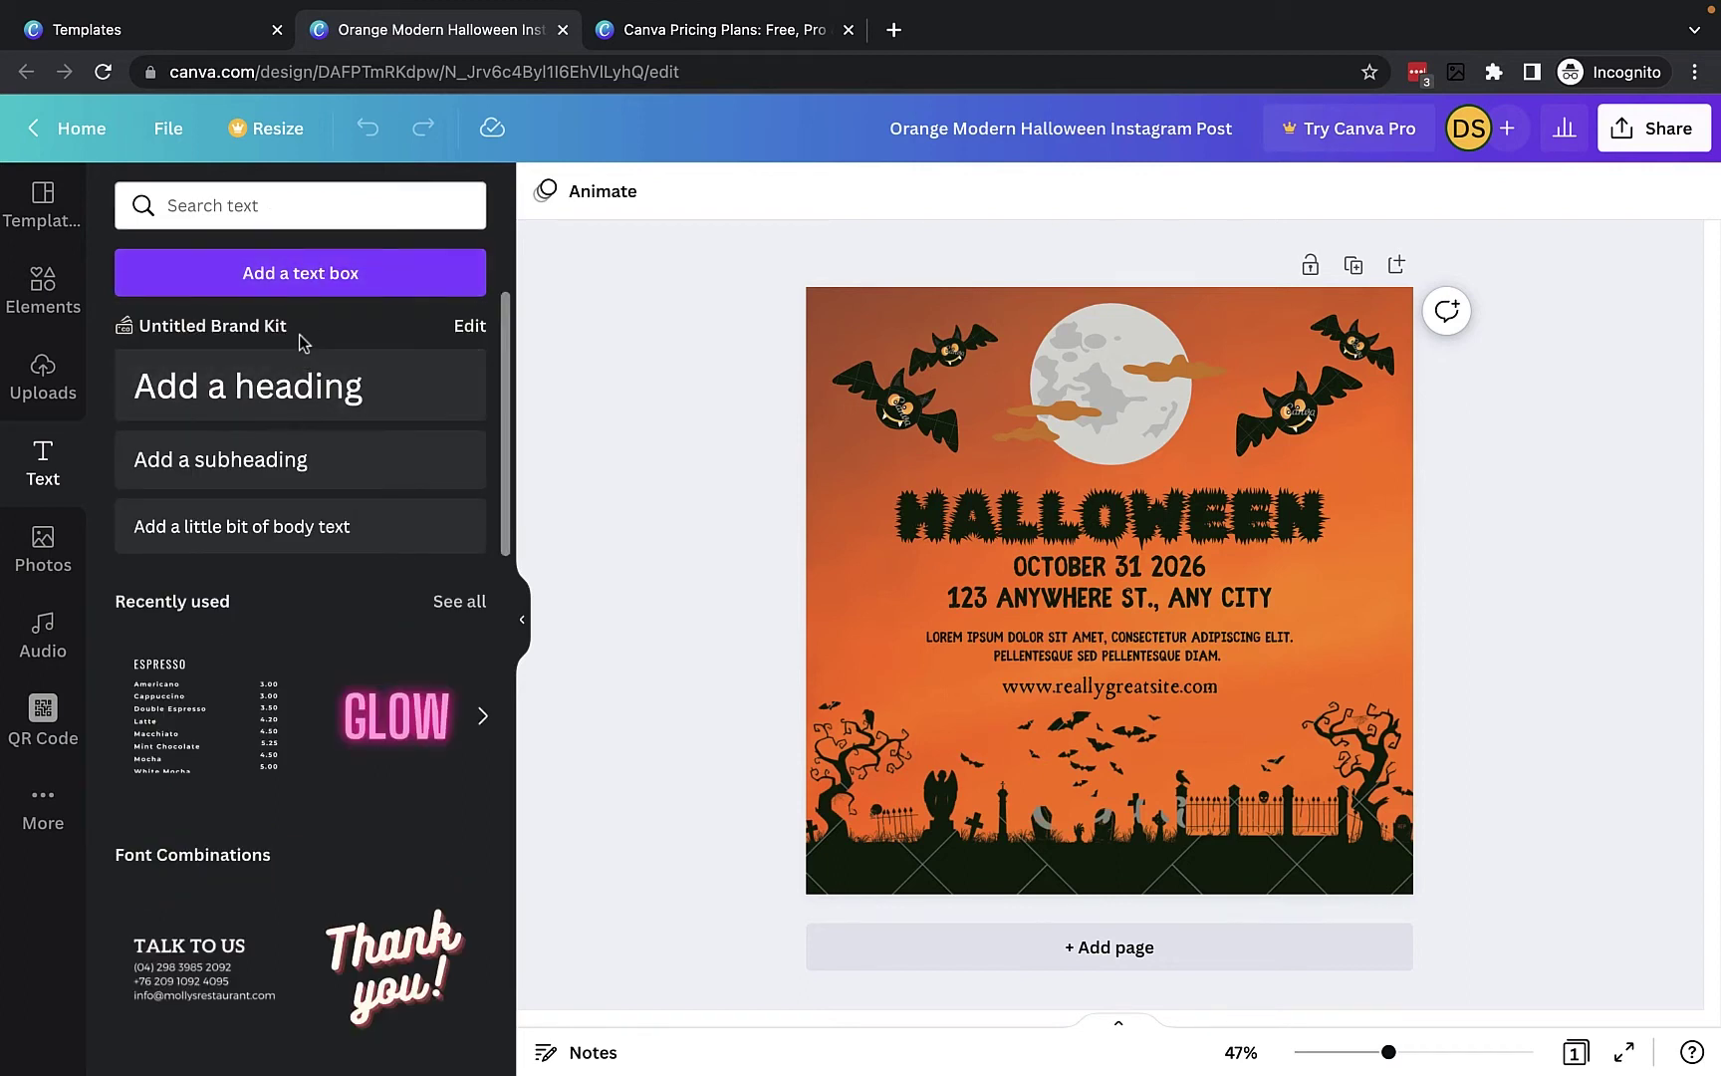
- Add a text box to the design and browse the popular fonts for those reserved for Canva Pro
click(292, 279)
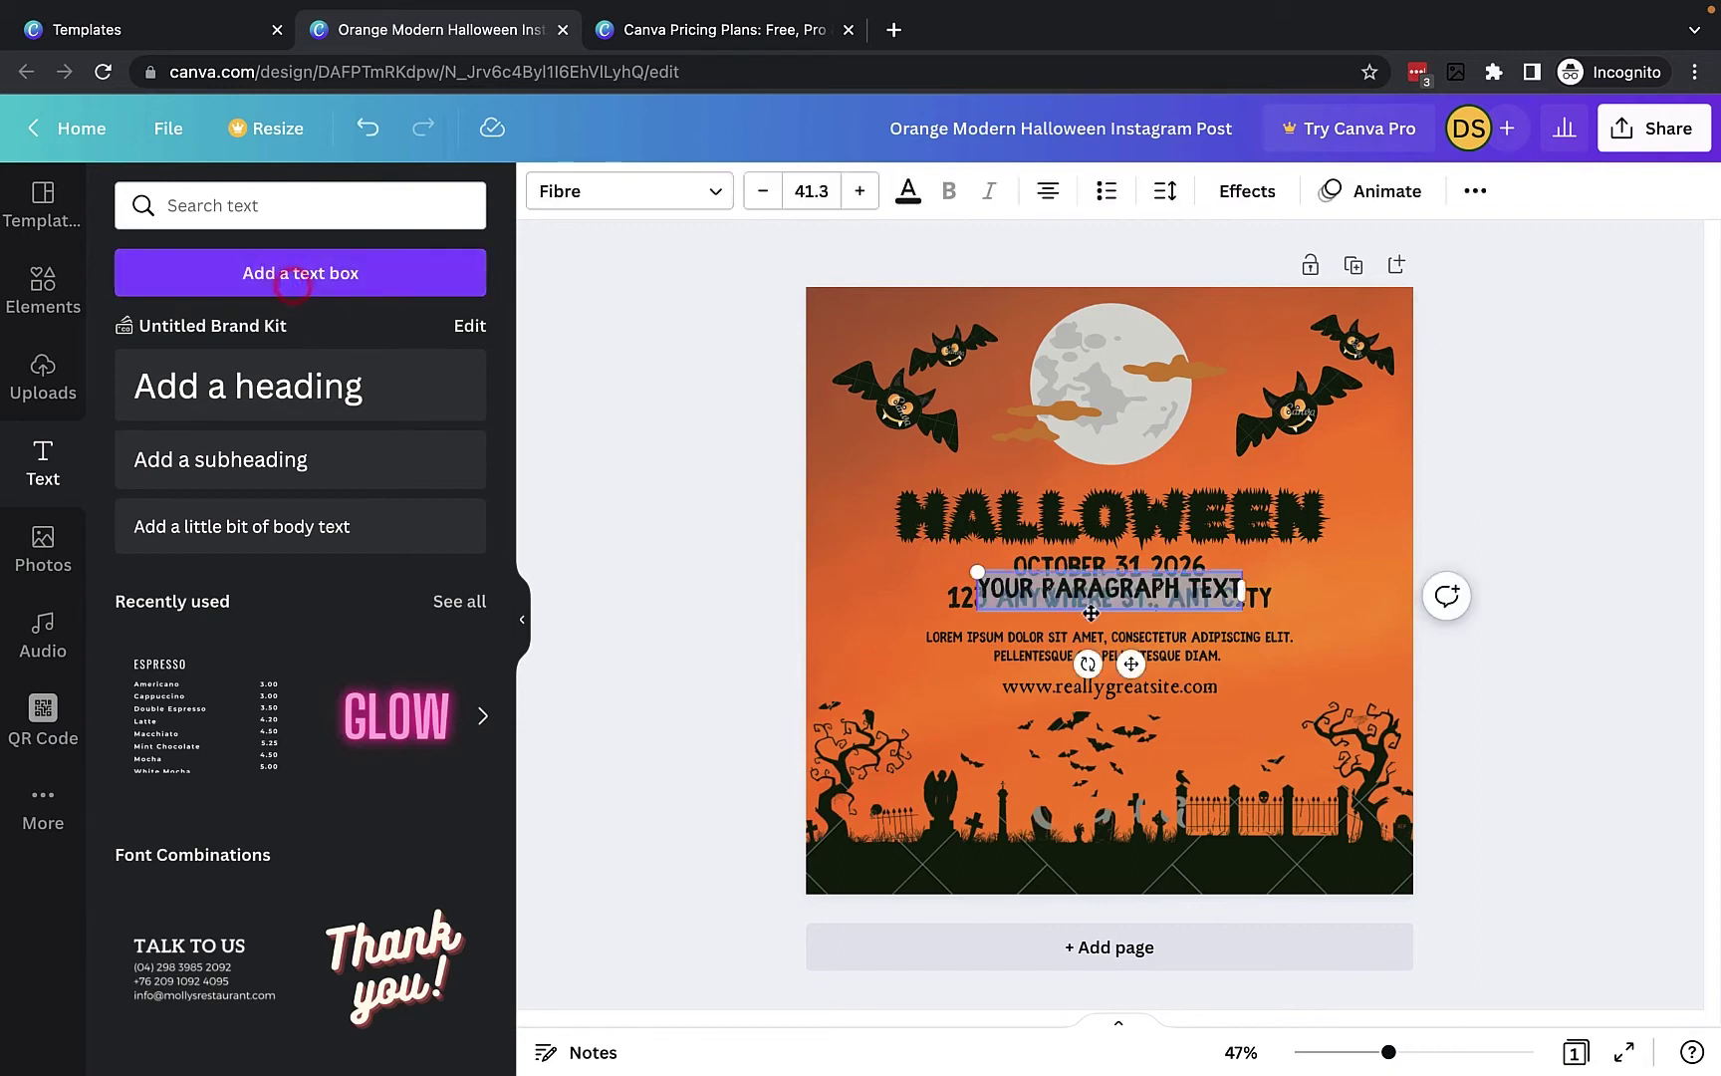
click(598, 191)
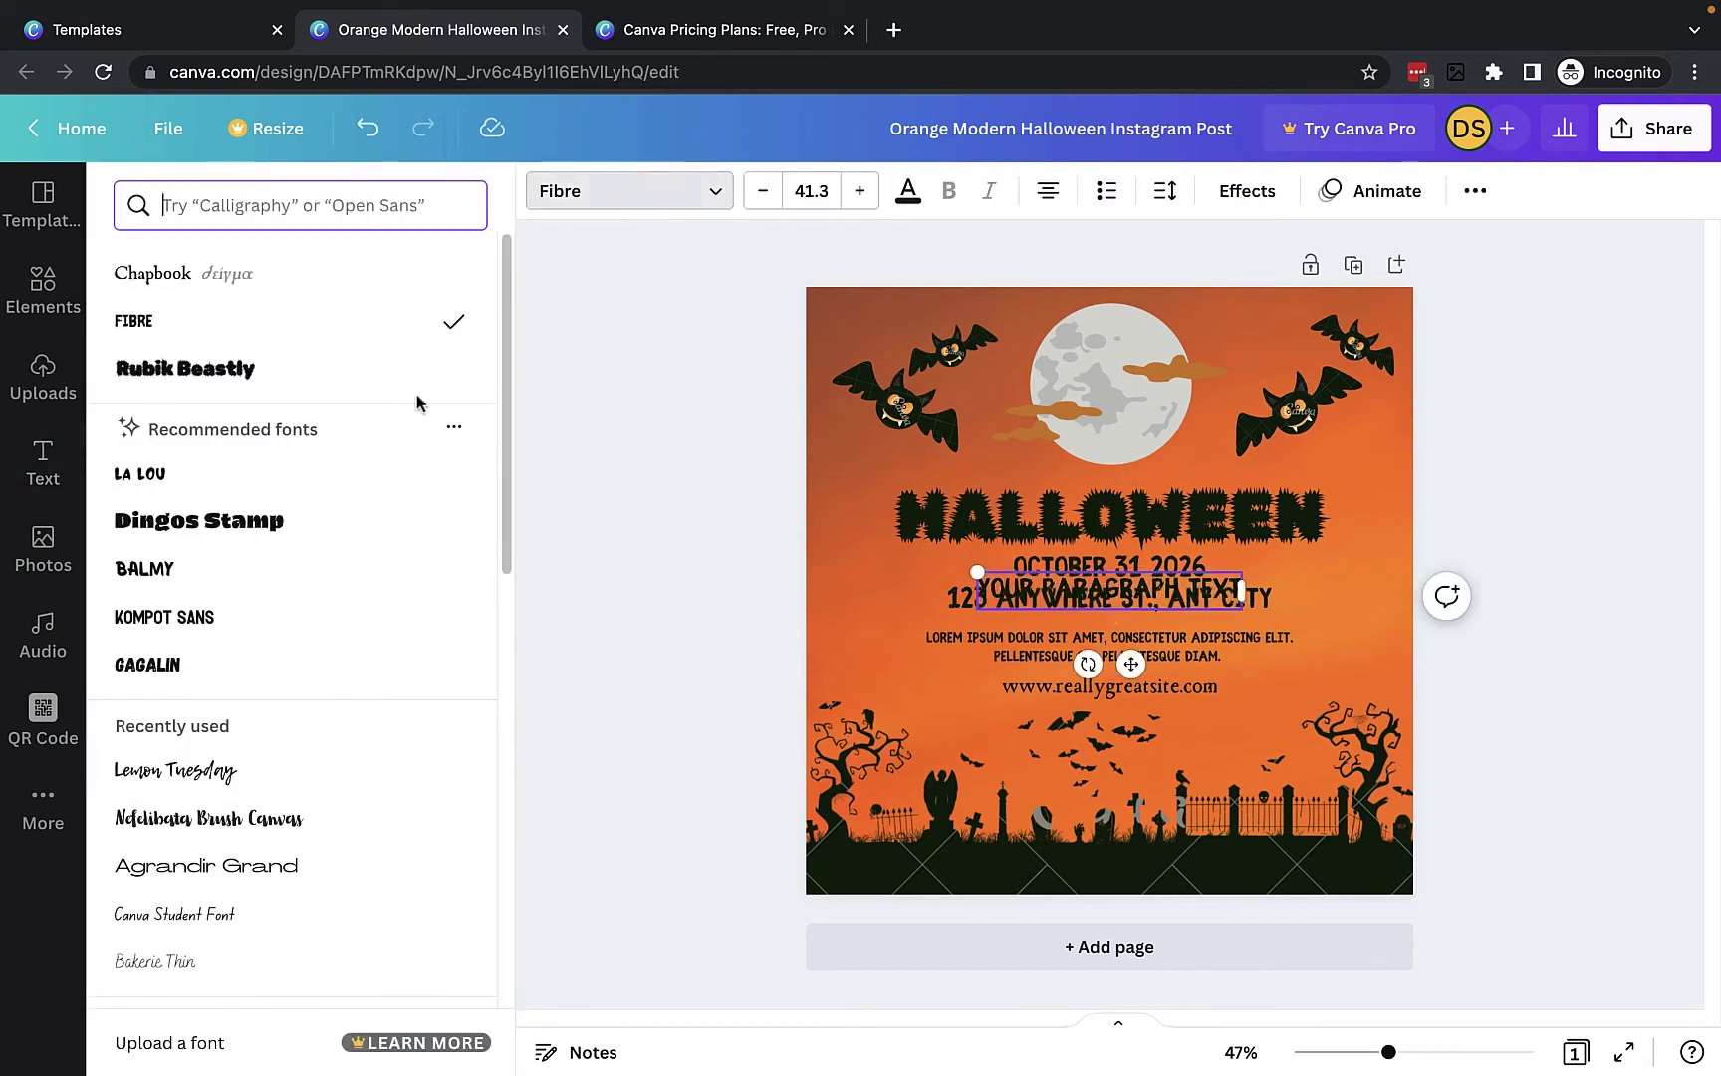
scroll(415, 392, down, 8)
scroll(419, 403, down, 3)
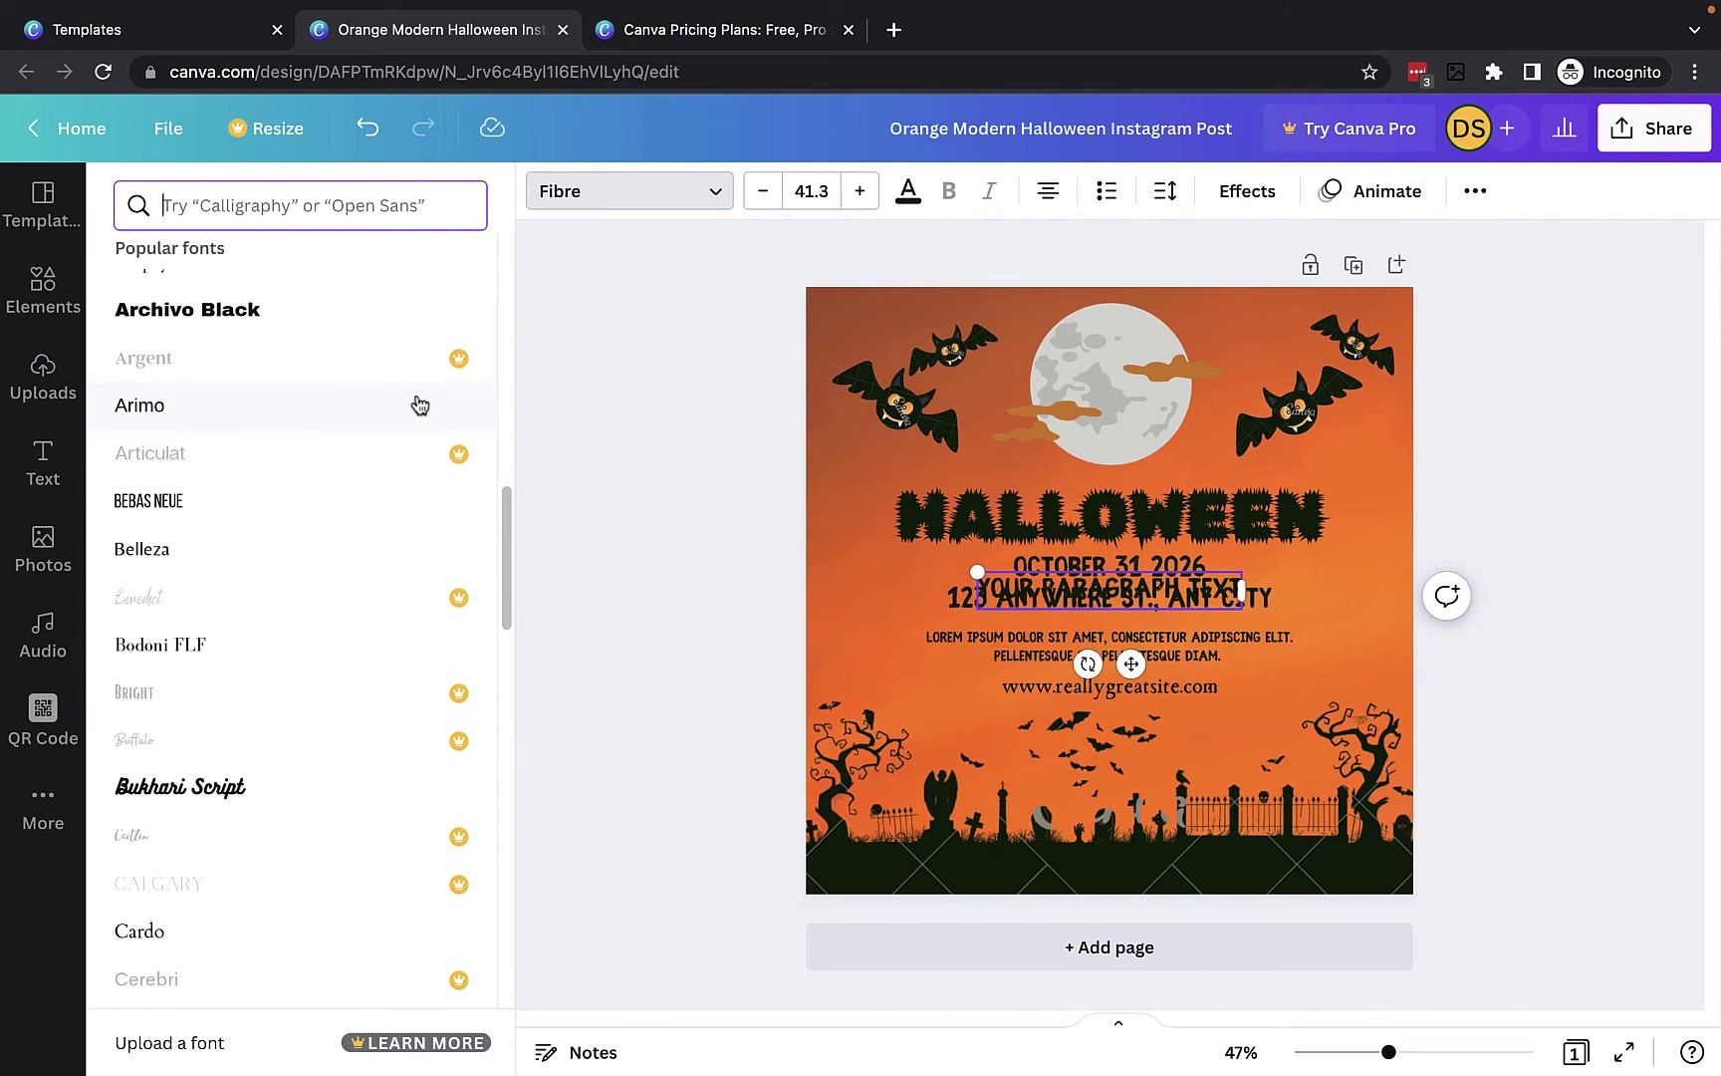
- Try to apply the Pro-only script font listed between Belleza and Bodoni FLF, and delete the added text box
click(188, 600)
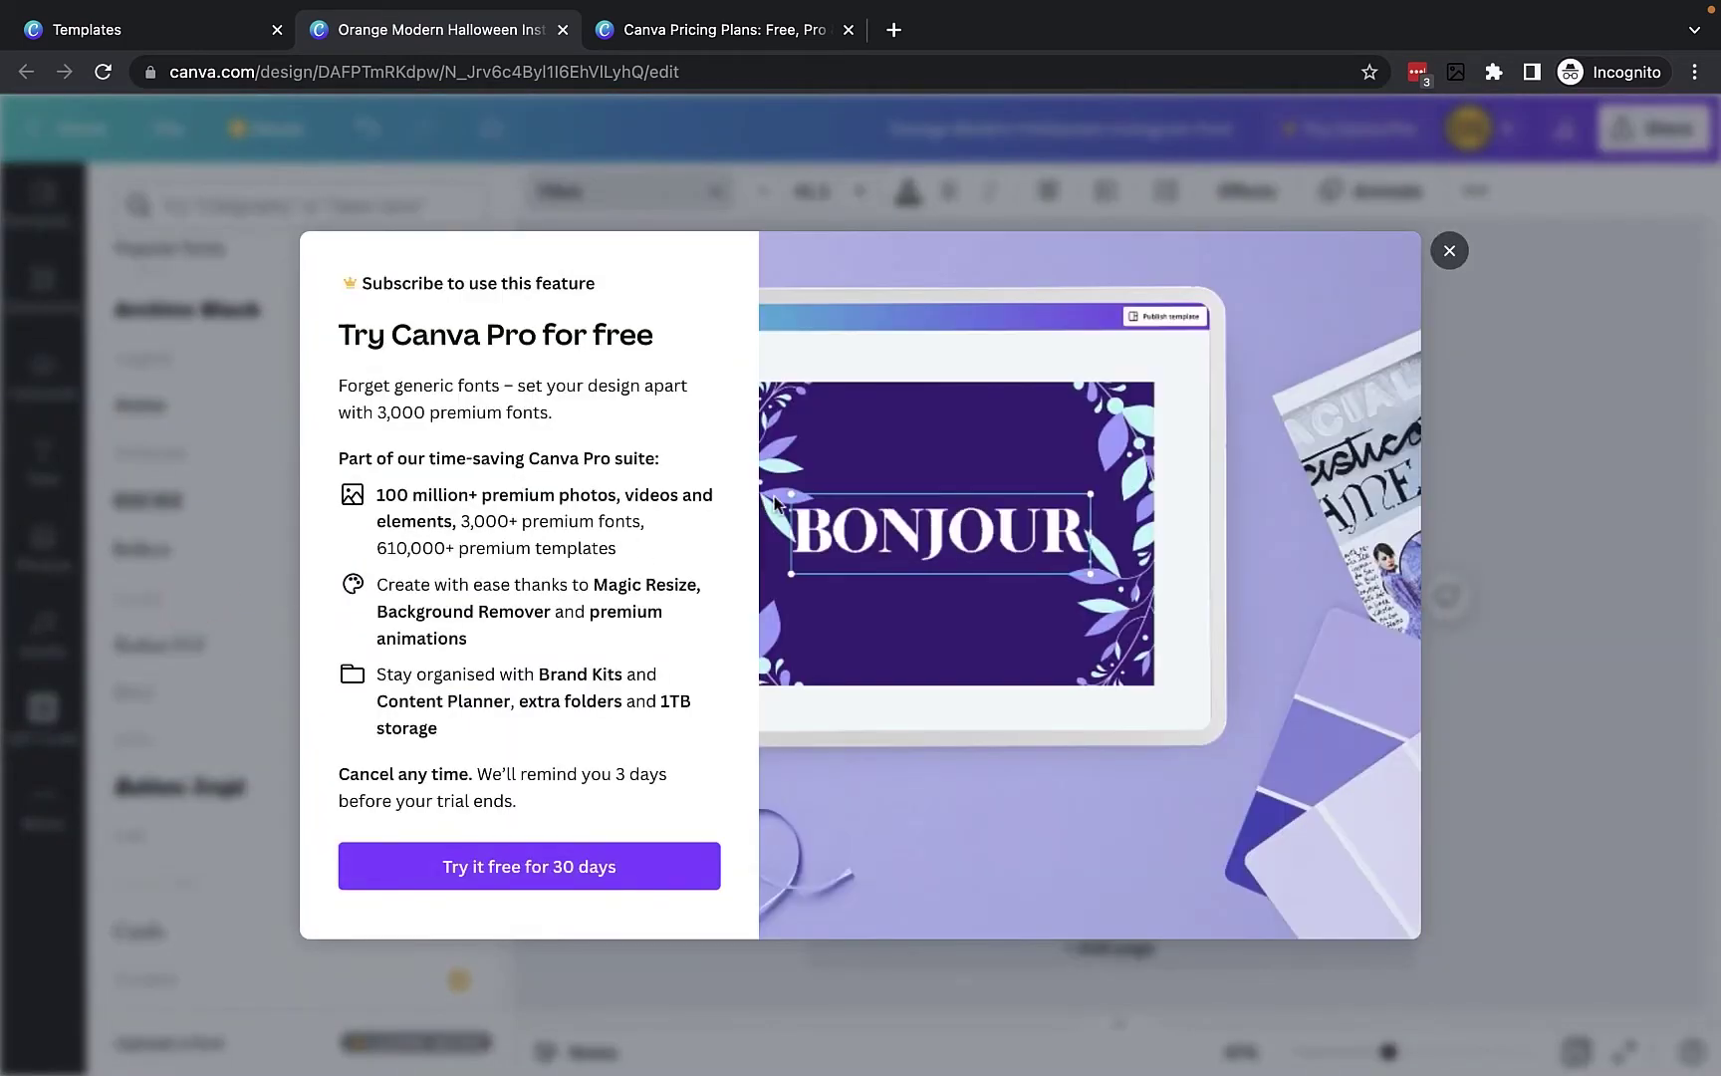
click(1450, 250)
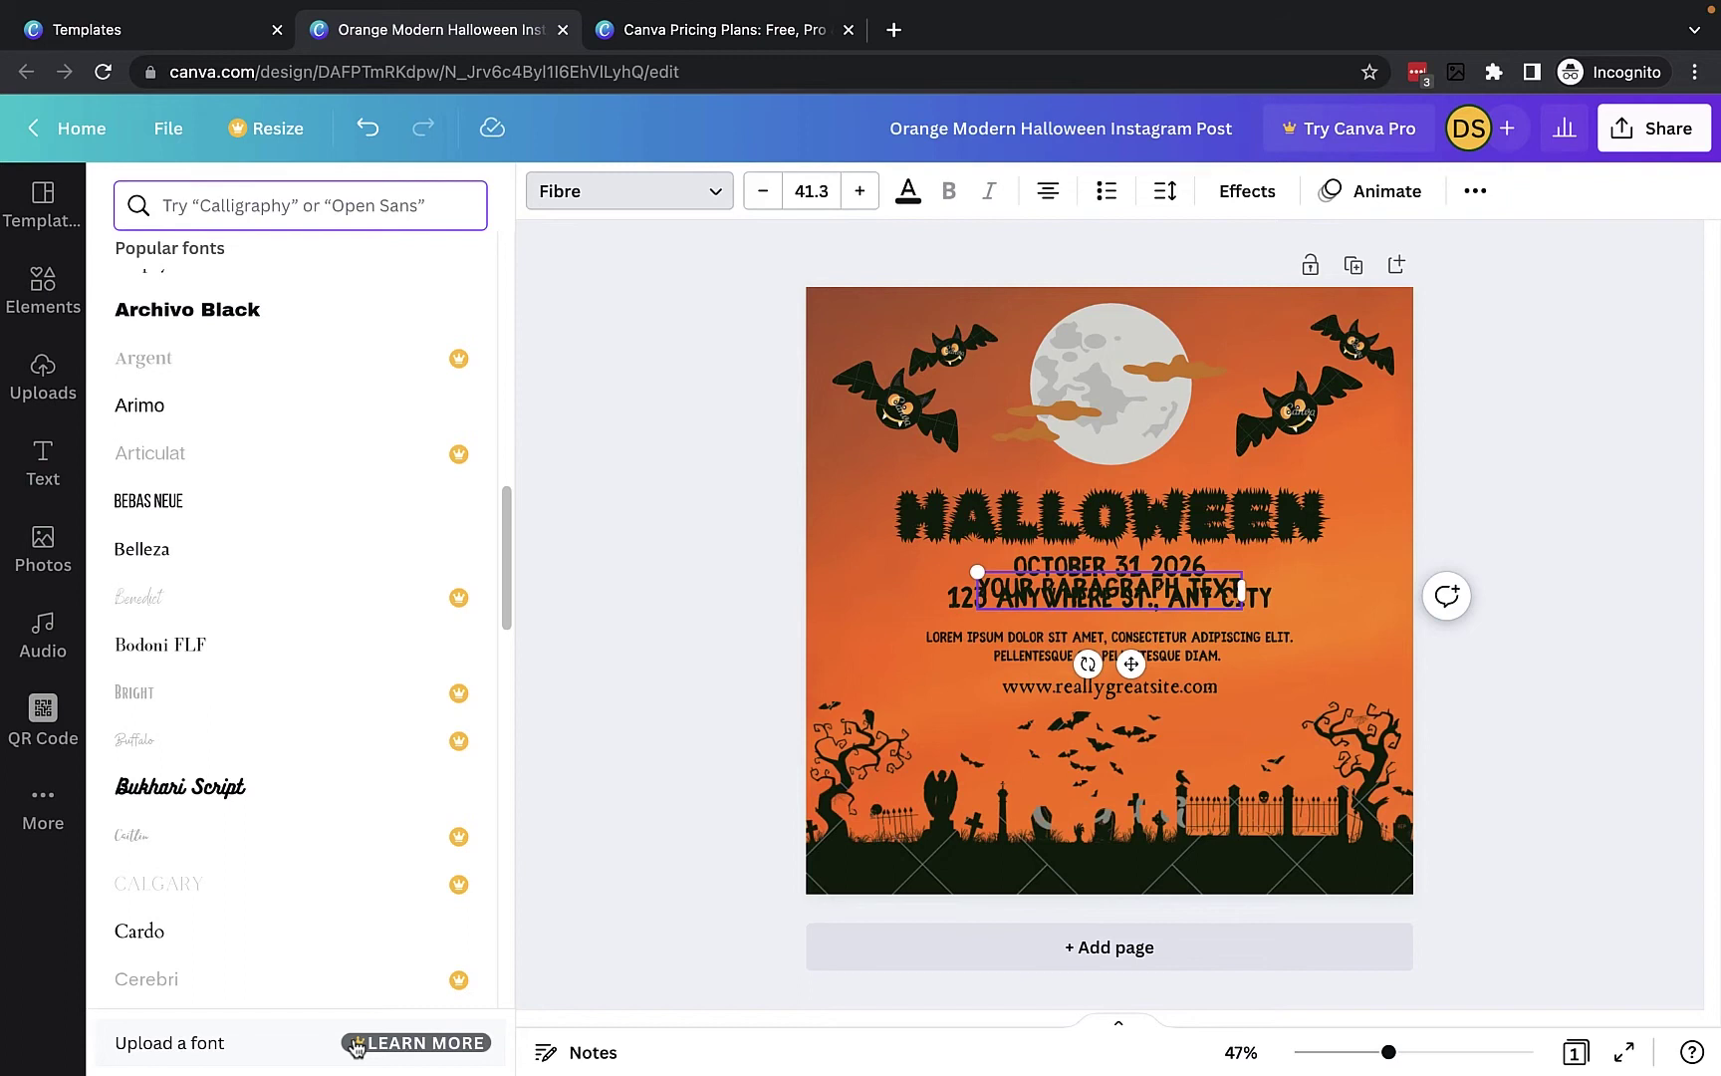
click(581, 442)
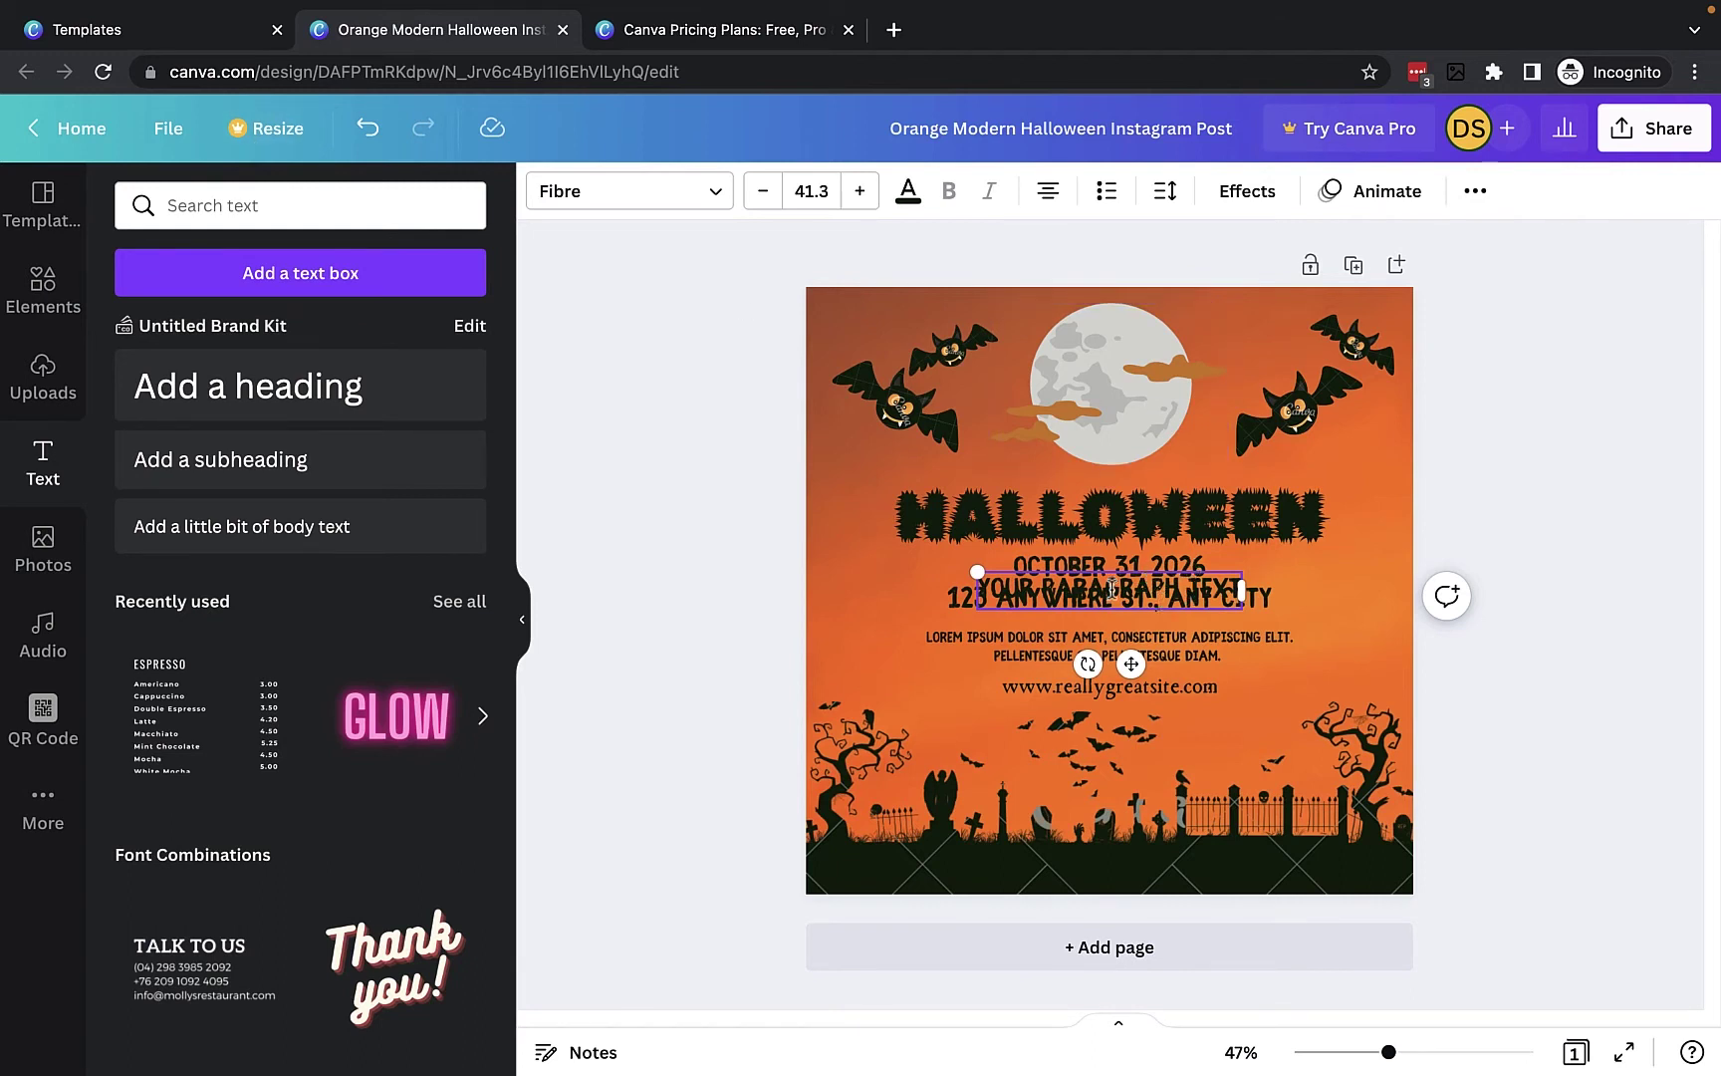
key(Delete)
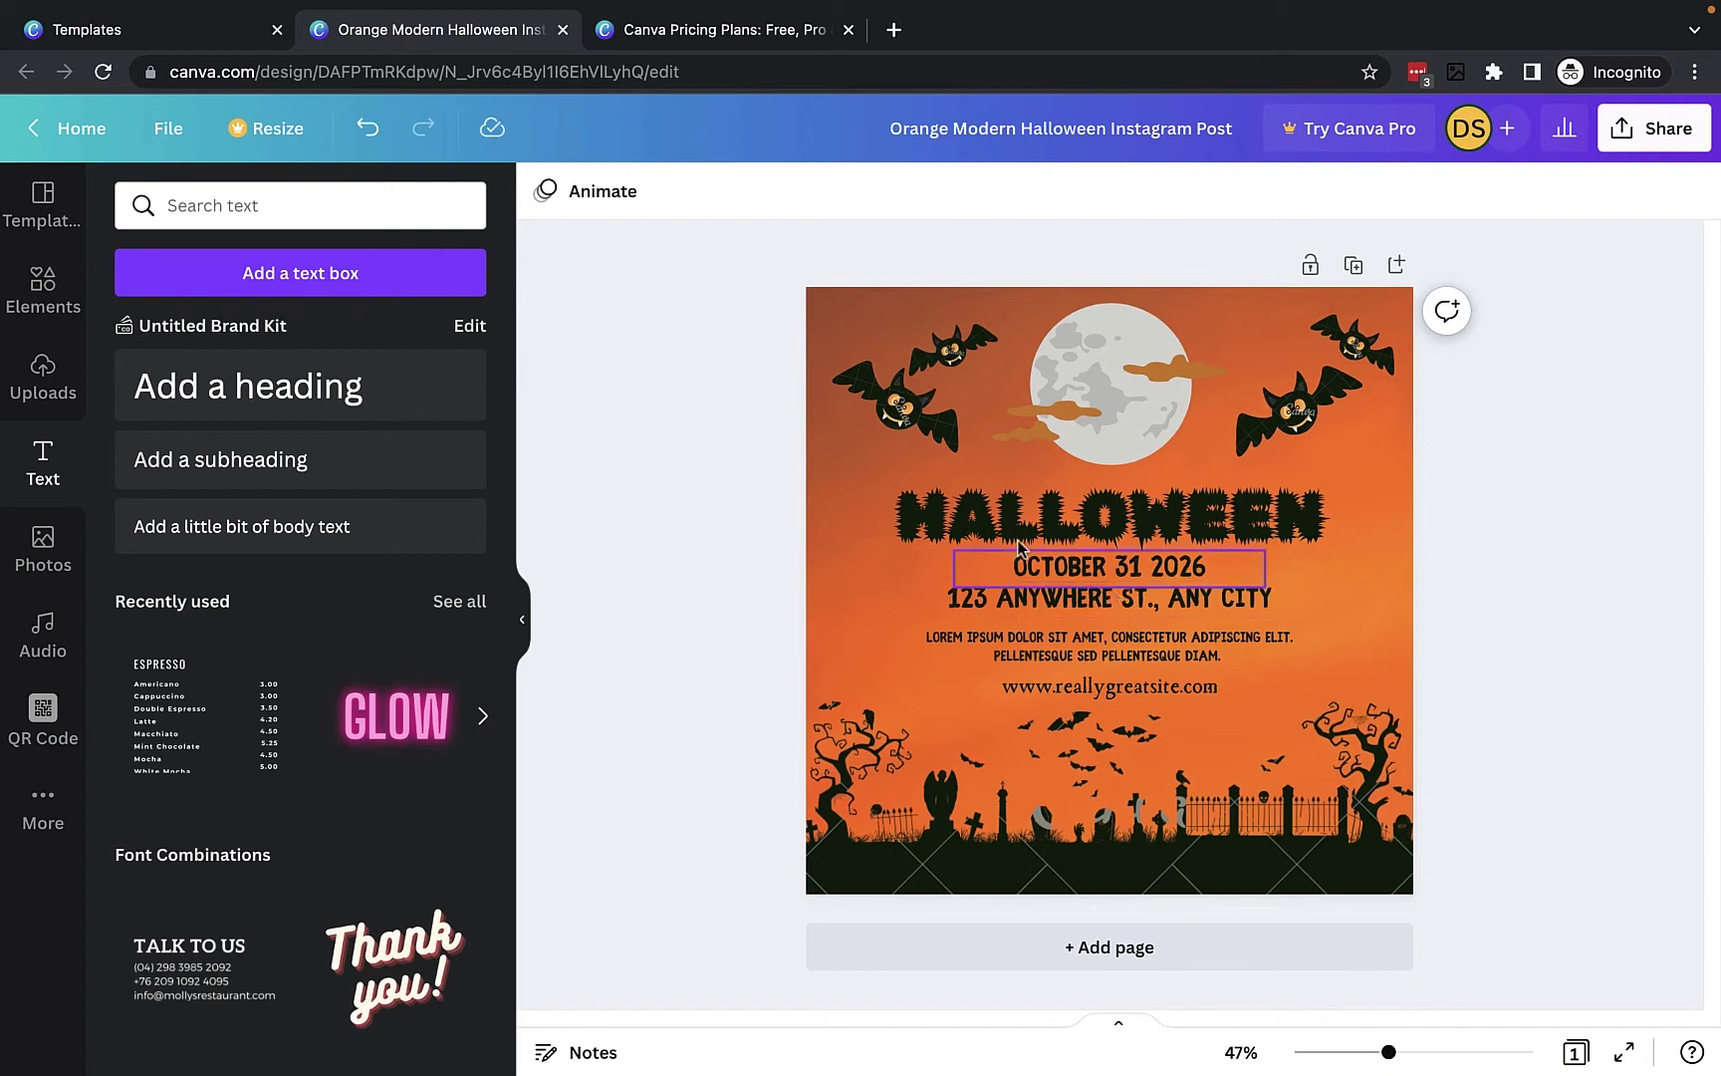
- Review the Pro resize options for the Instagram post, including custom size and preset formats, without resizing the design
click(246, 139)
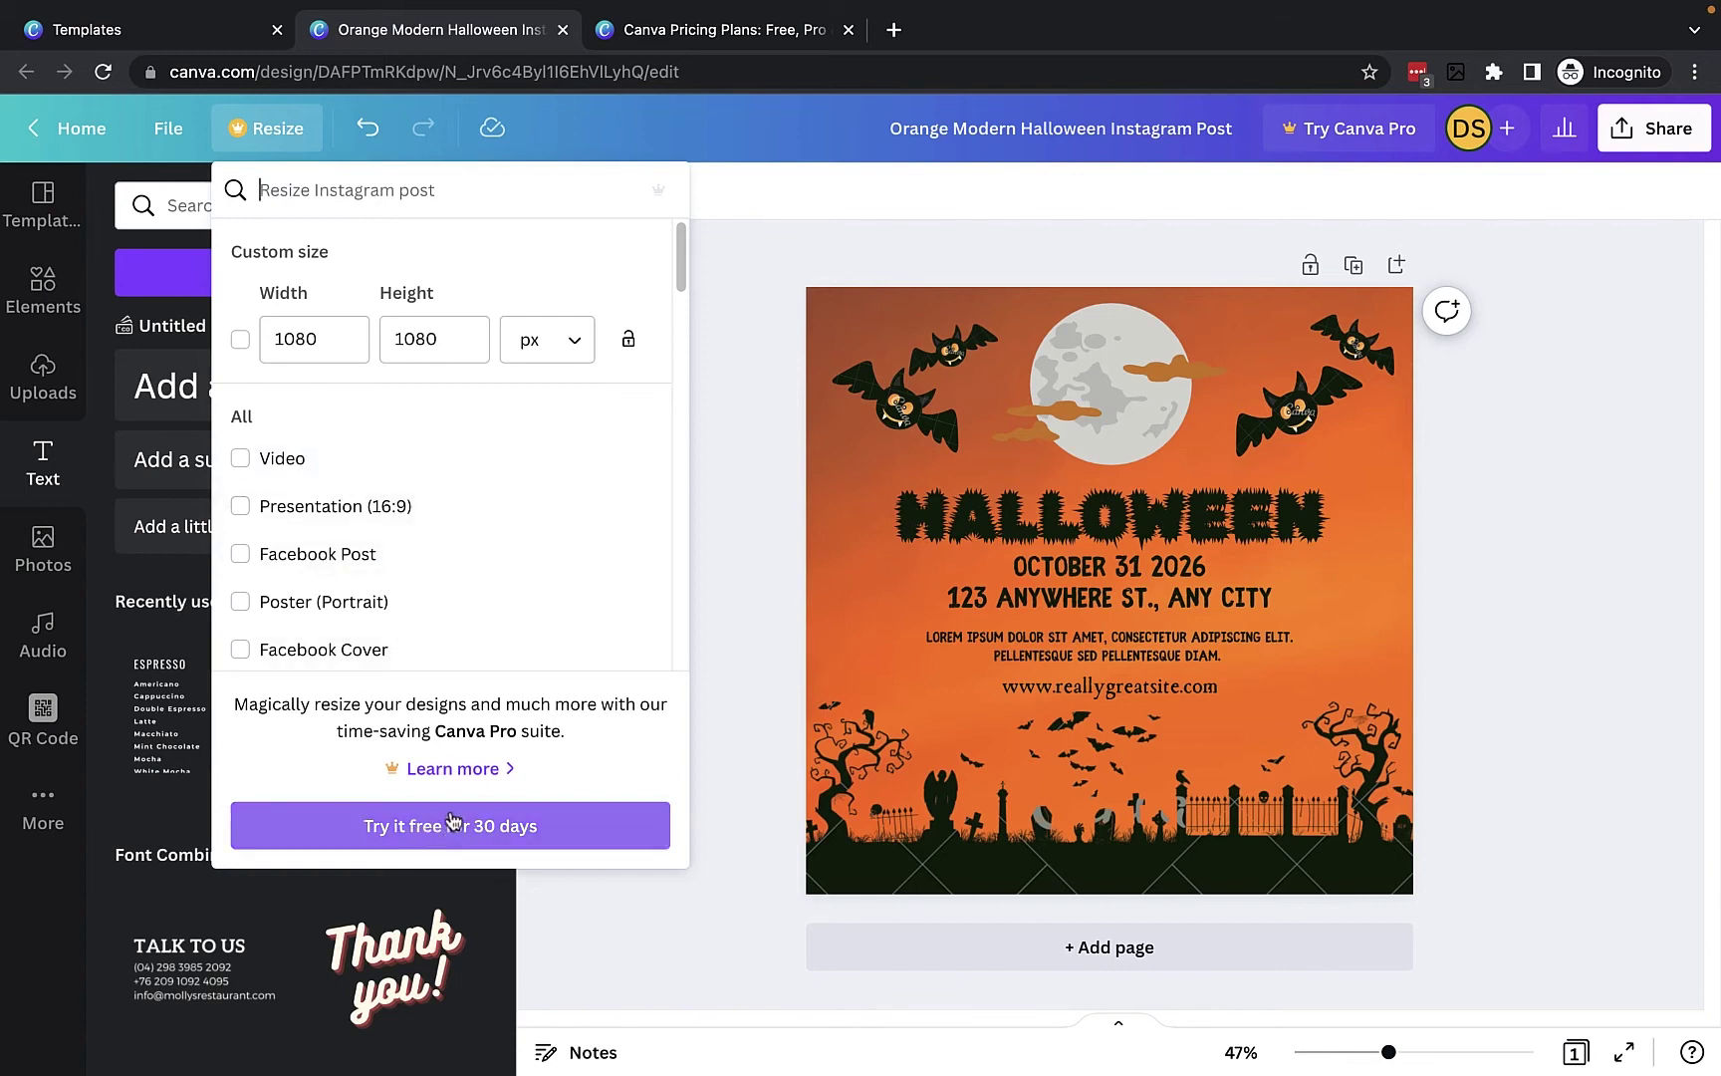
click(736, 717)
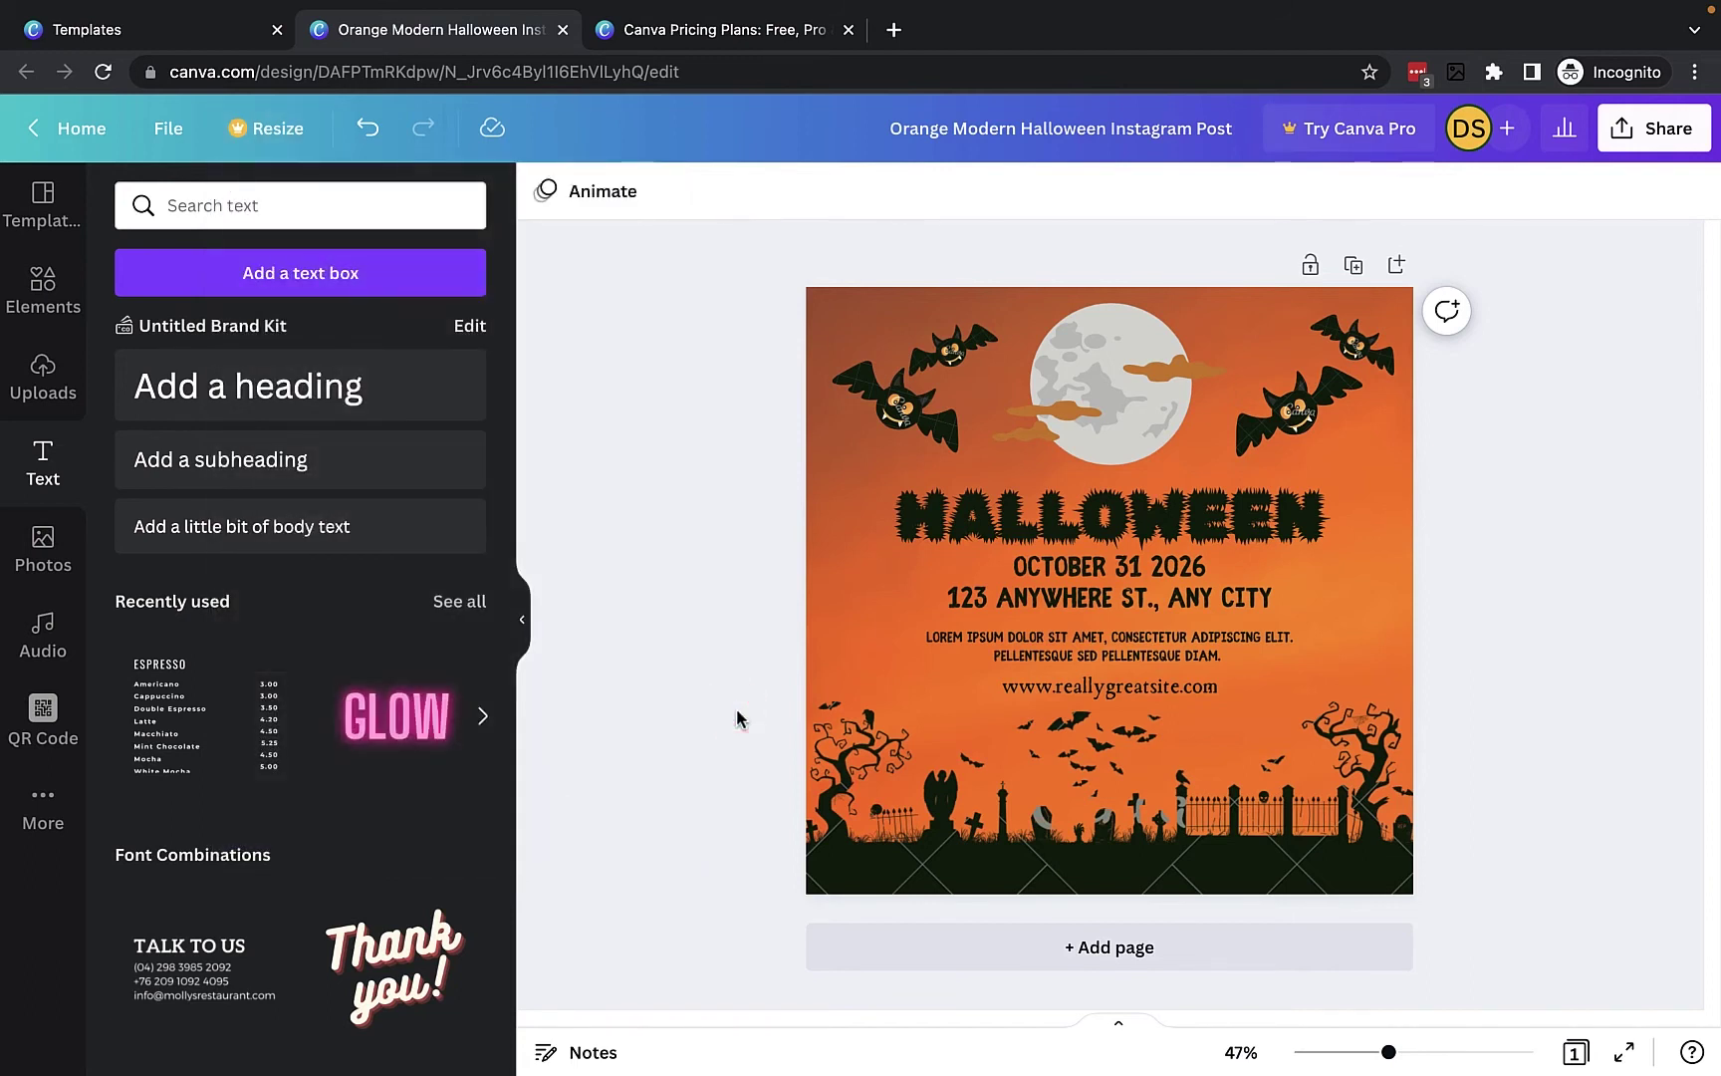
- Search the photo library for "person"
click(72, 538)
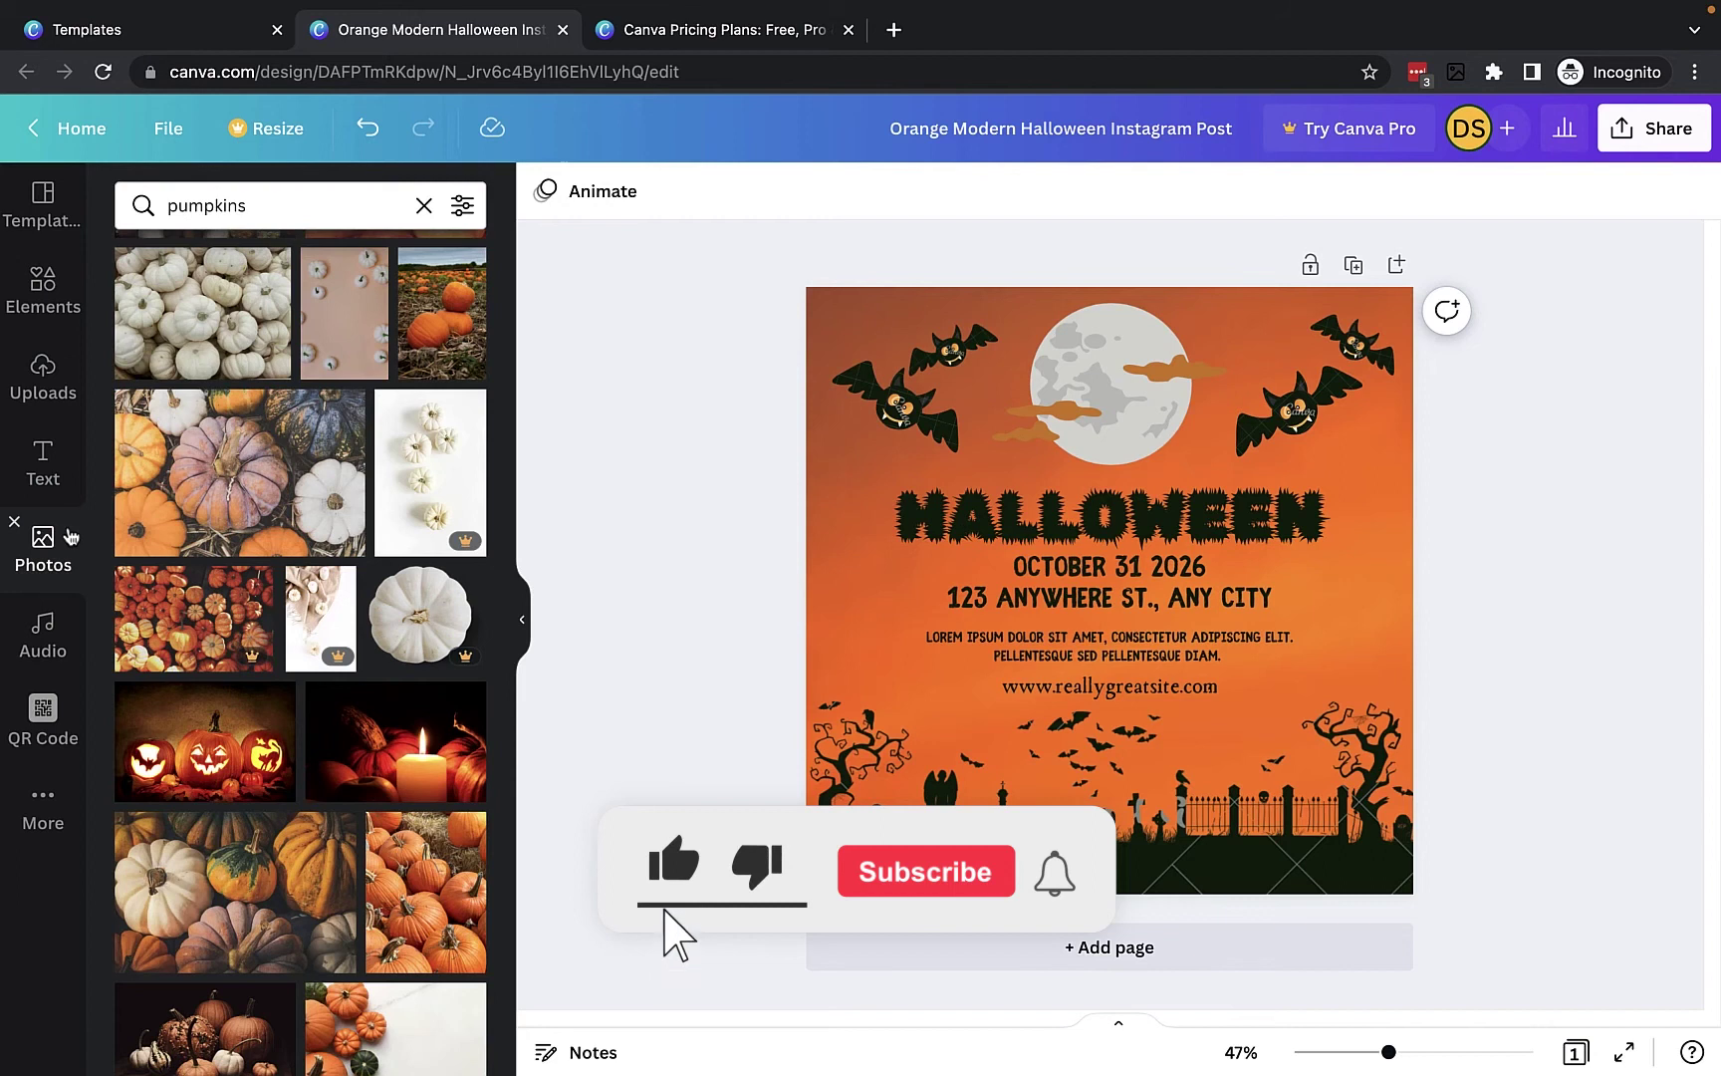
click(218, 214)
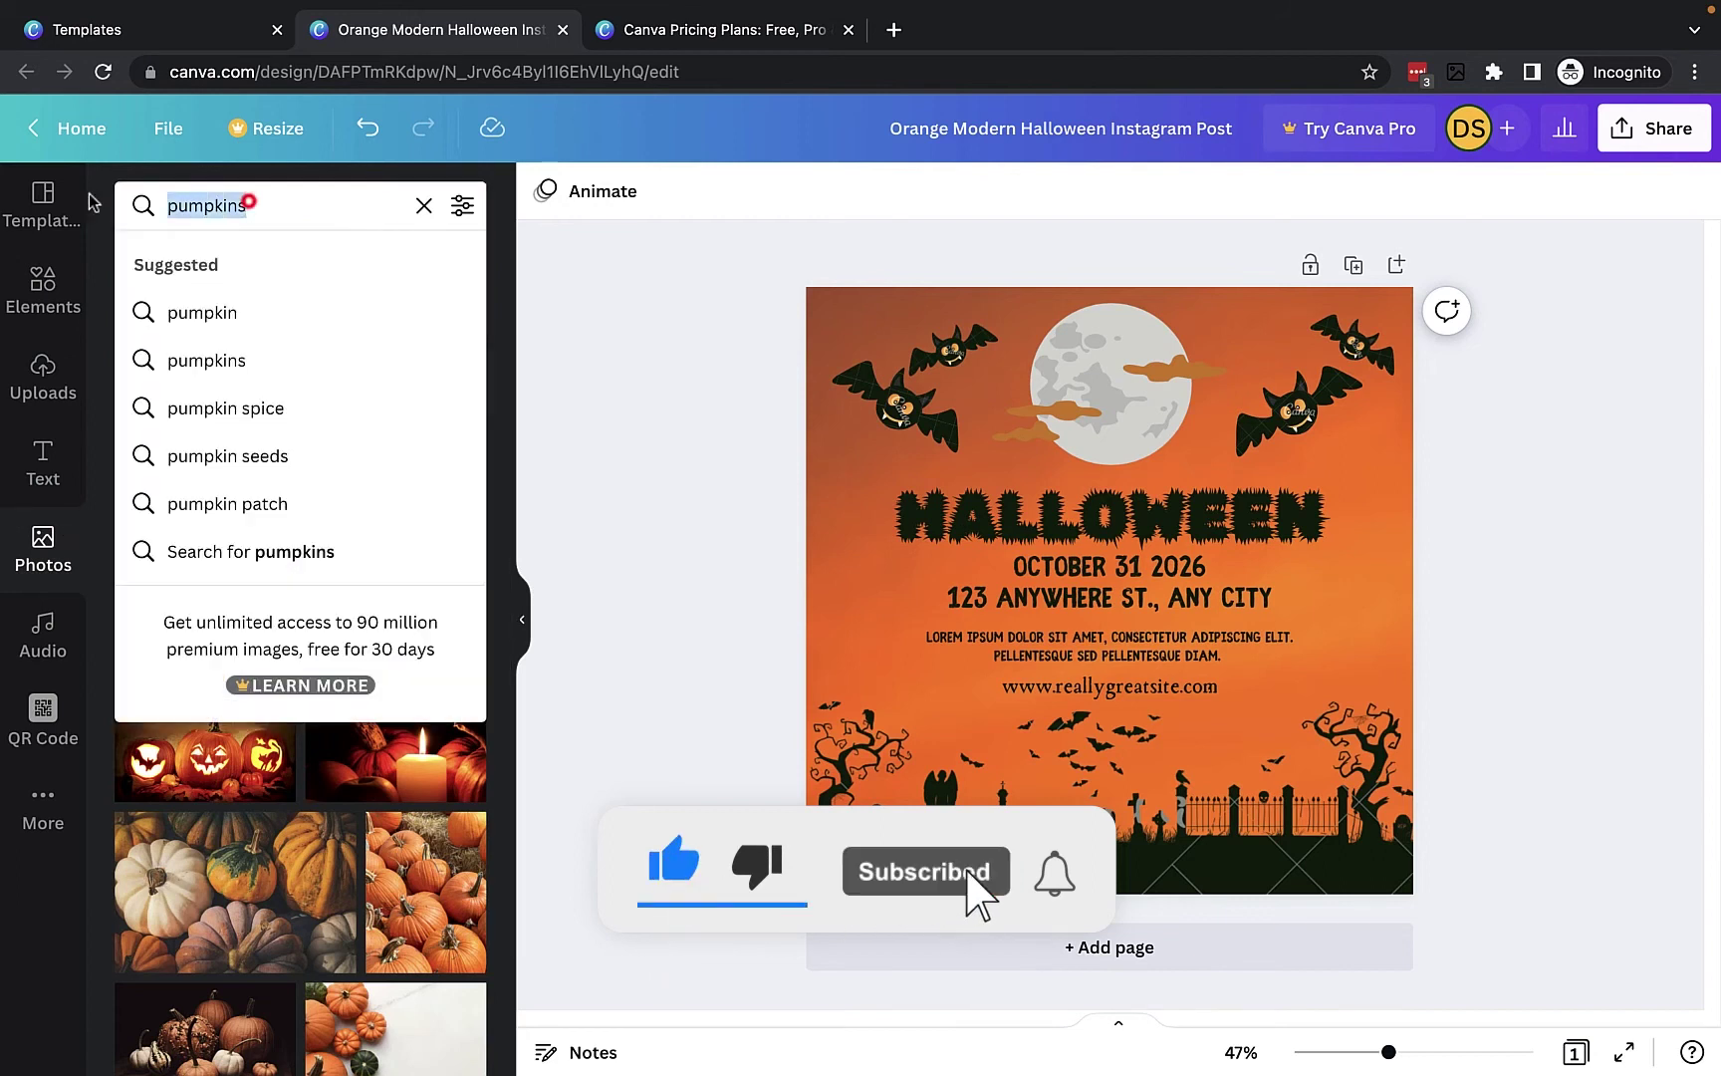
text(person)
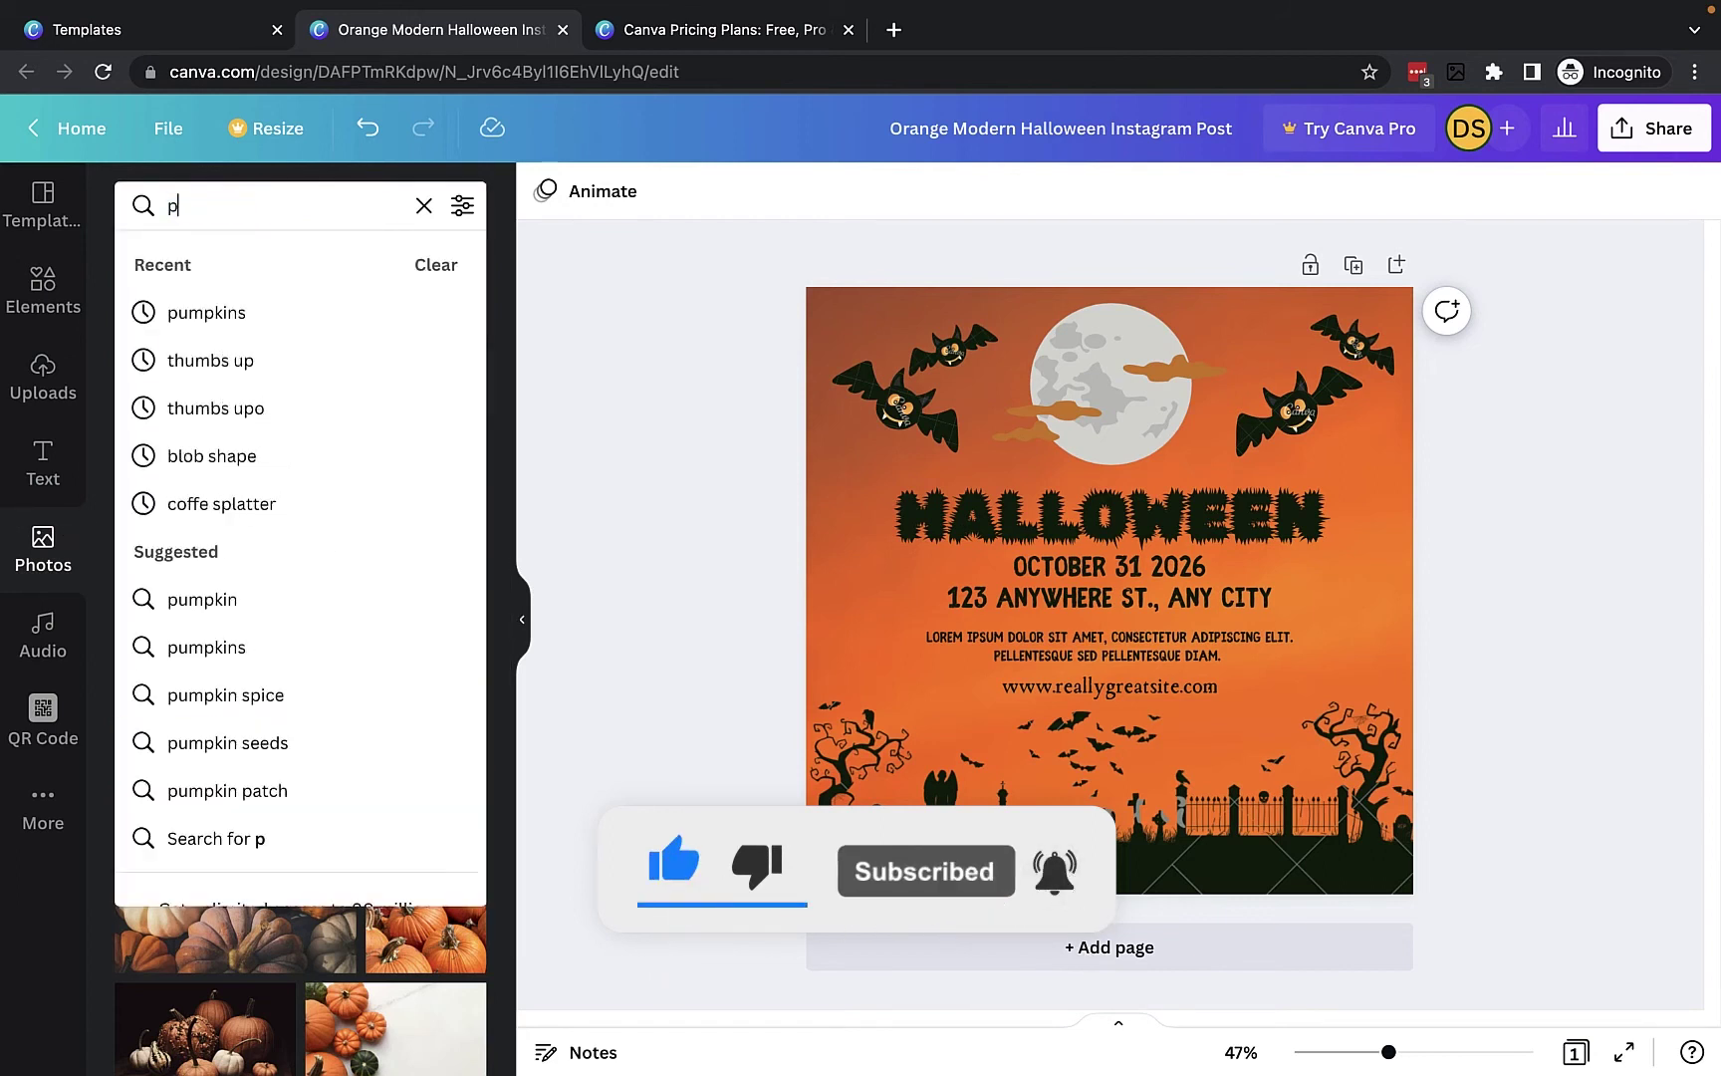
key(Return)
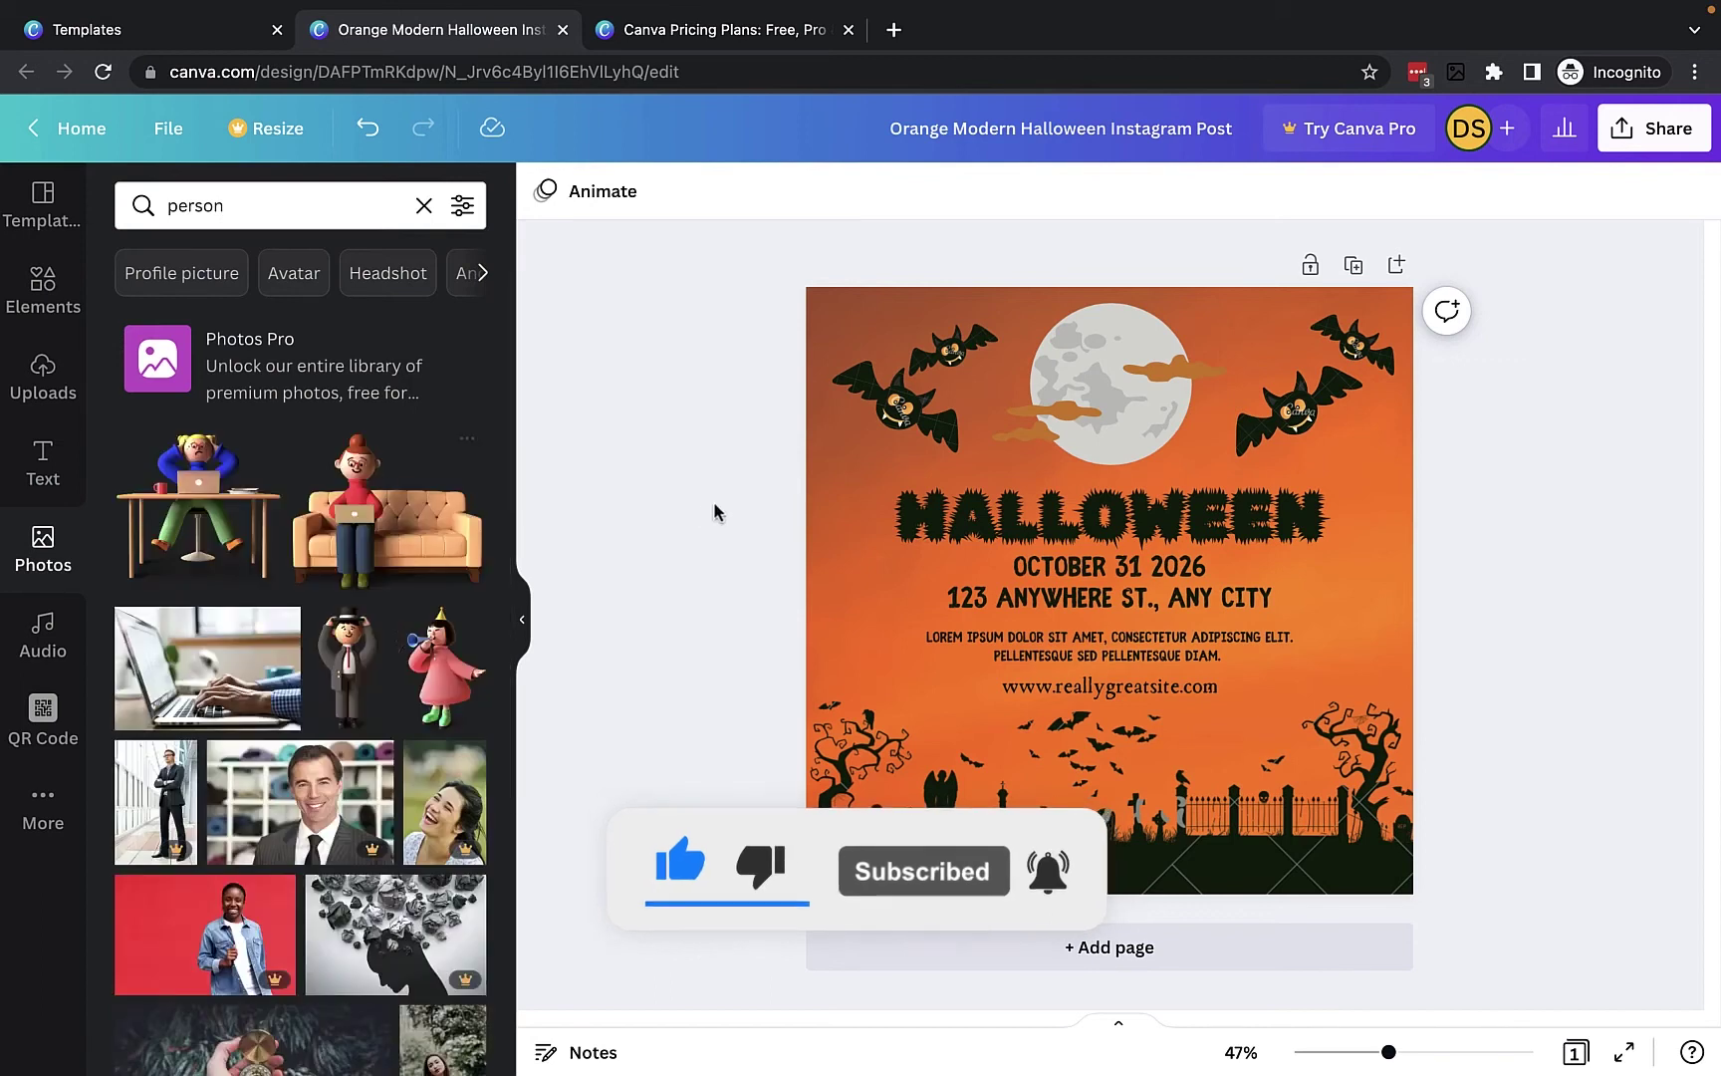
- Add the free photo of the crouching woman in a white dress to the Halloween page and delete the page's orange background
scroll(322, 615, down, 3)
scroll(314, 757, down, 2)
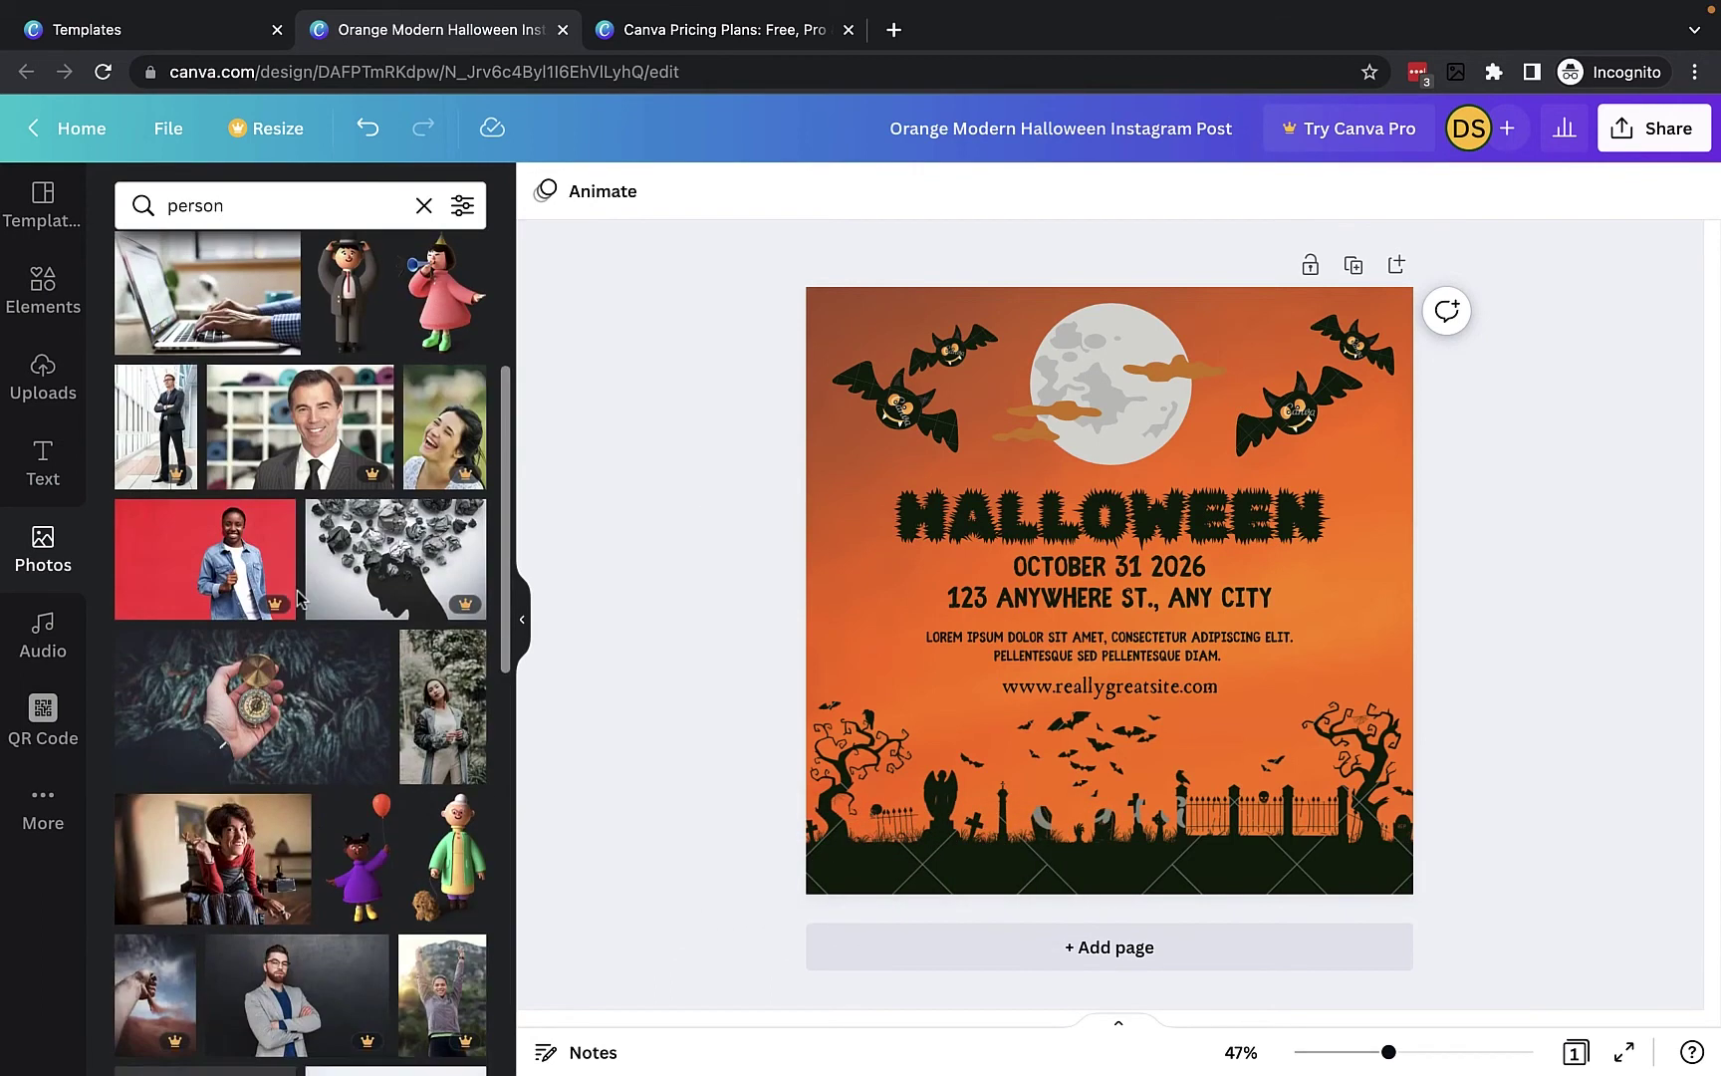
scroll(234, 846, down, 1)
scroll(244, 821, down, 3)
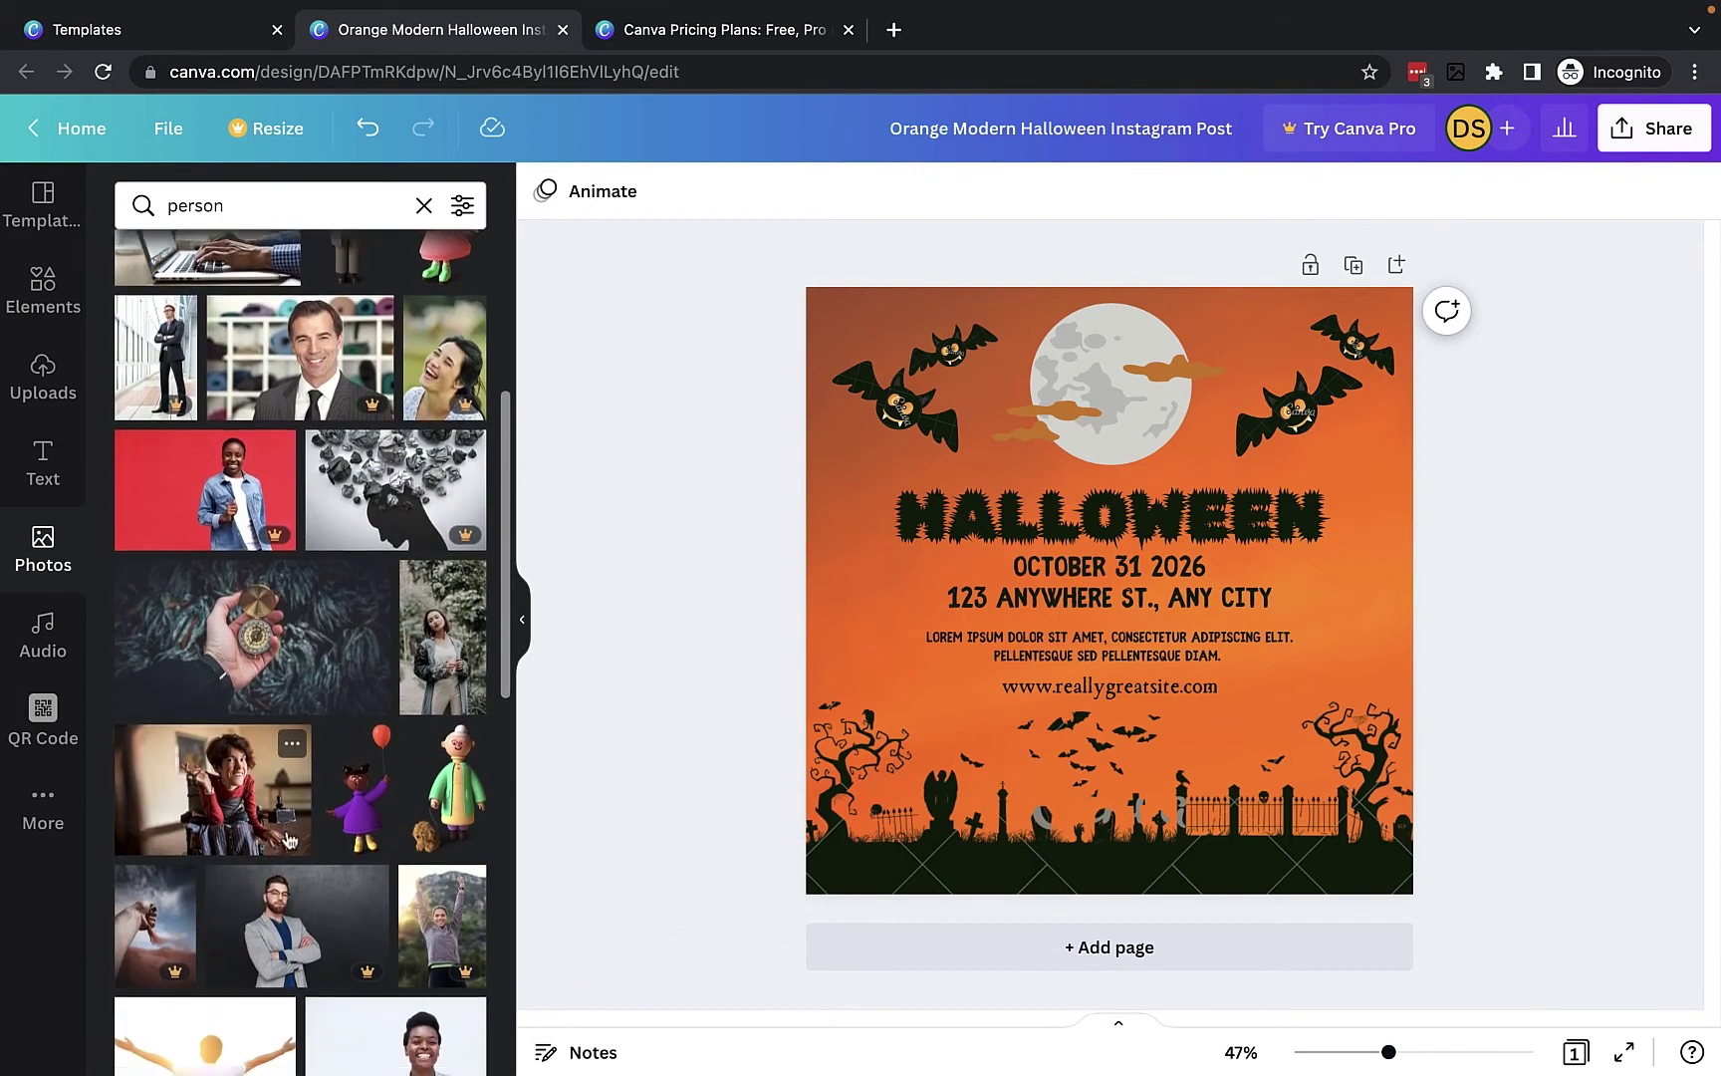
scroll(219, 907, down, 3)
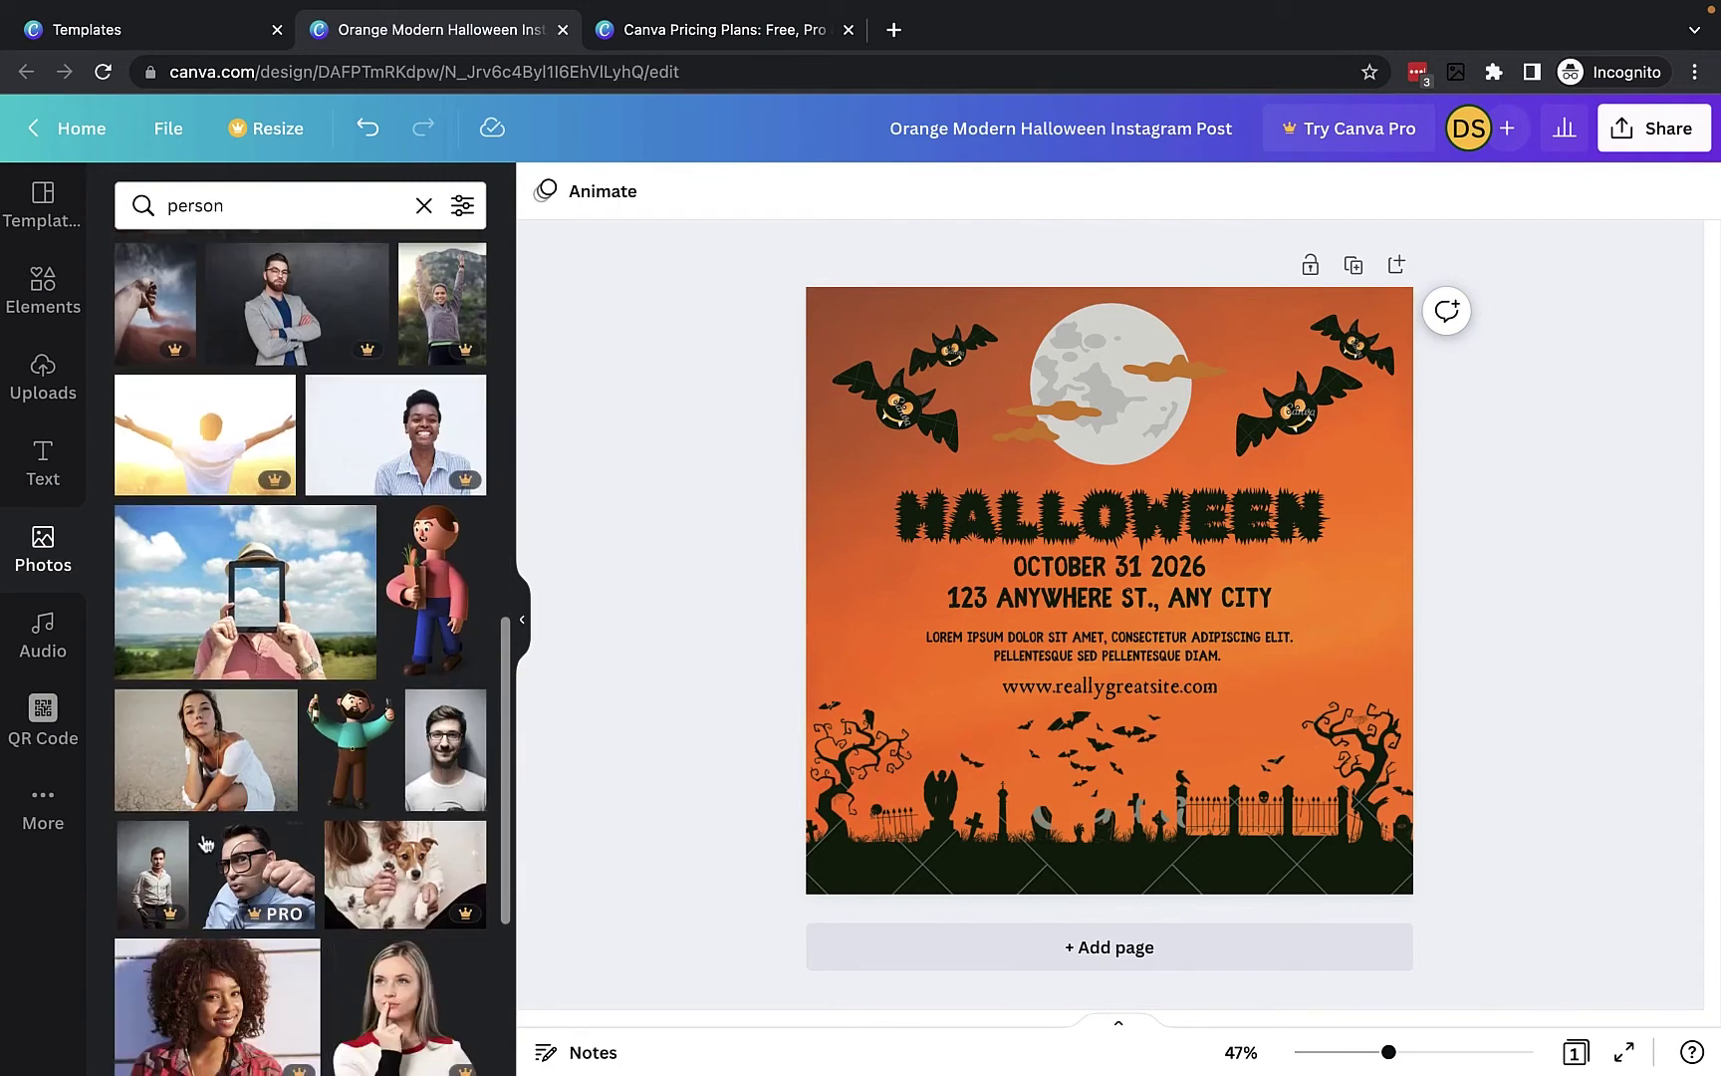
click(202, 762)
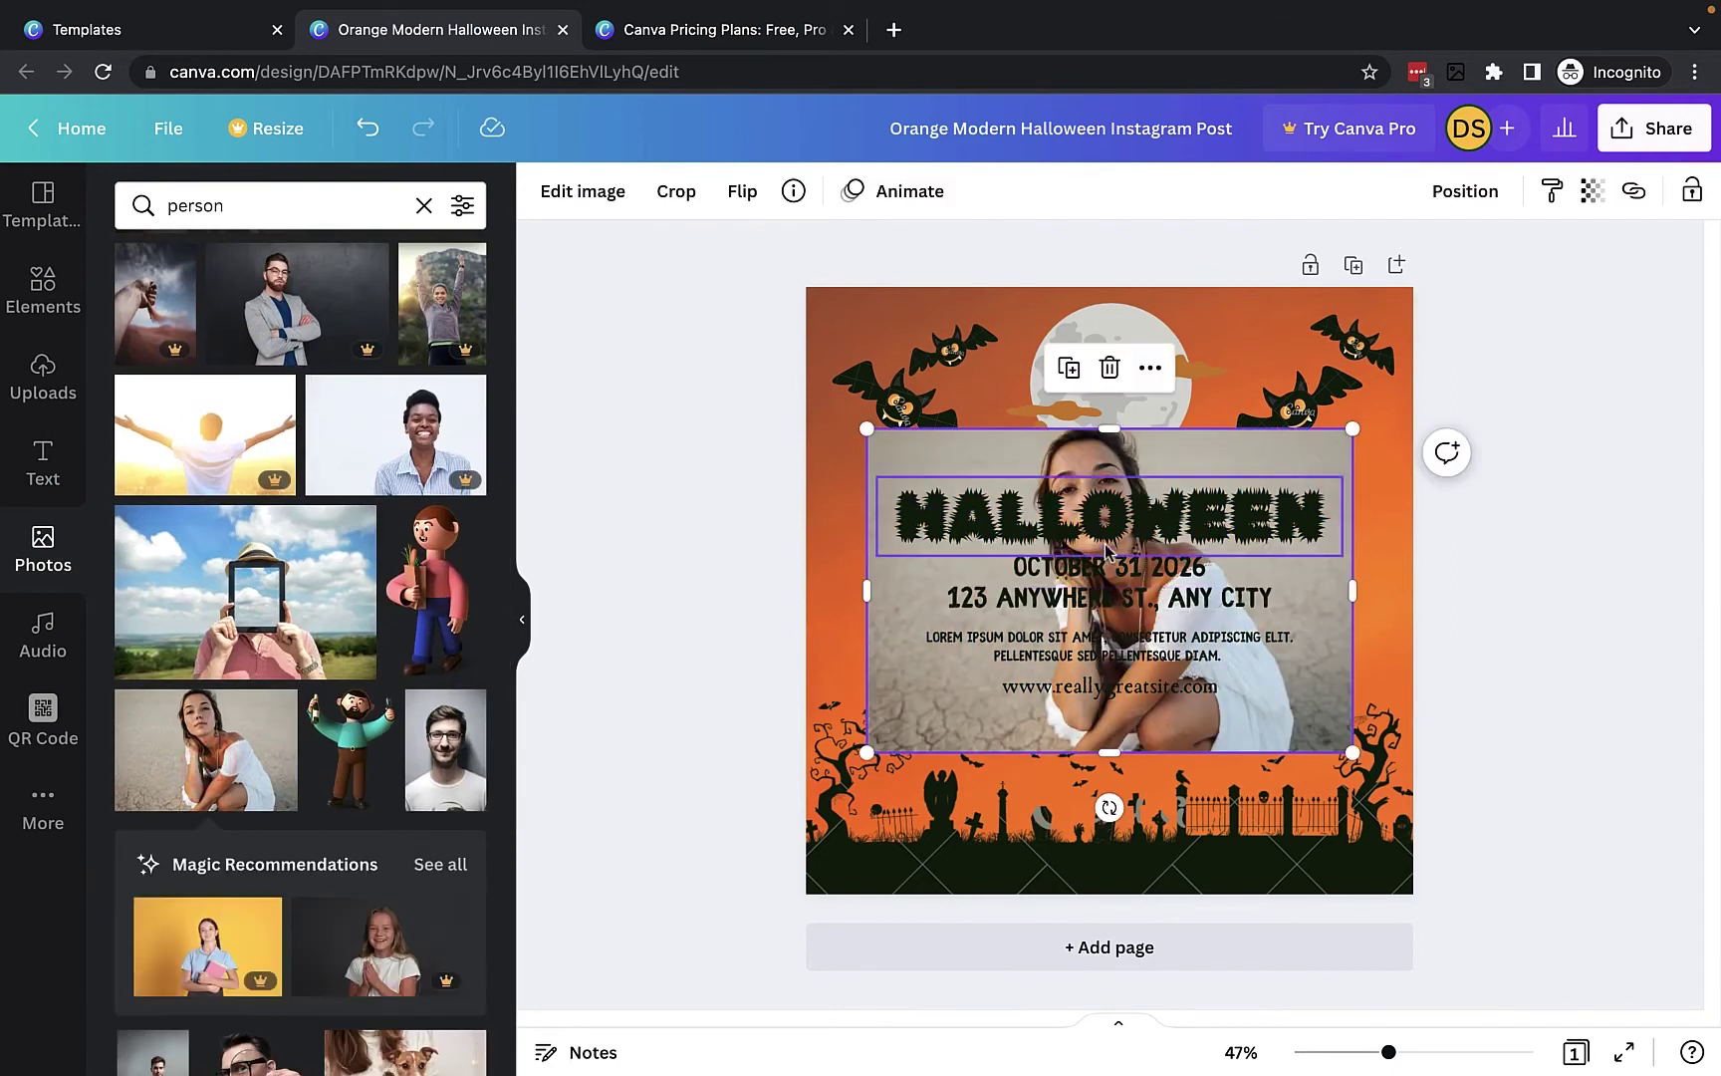
click(1301, 325)
key(Delete)
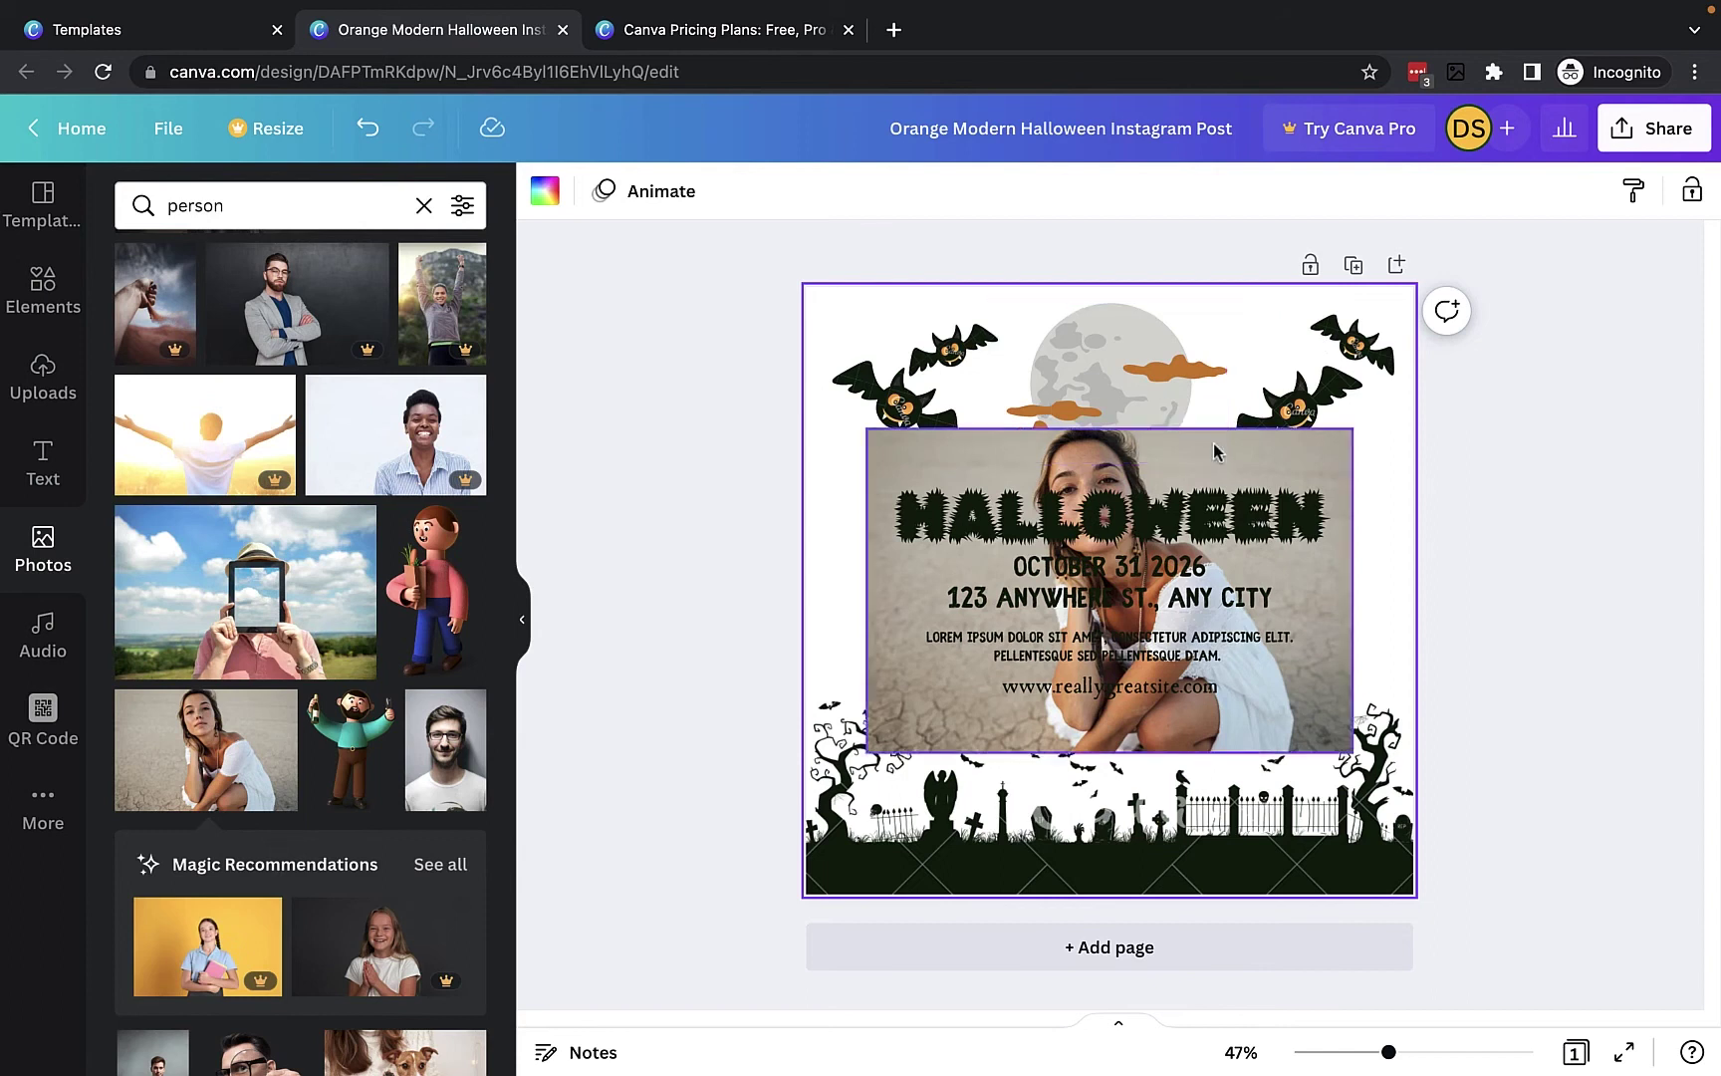
- Add a second page and place the same photo of the woman in the white dress on it
click(1134, 937)
click(189, 782)
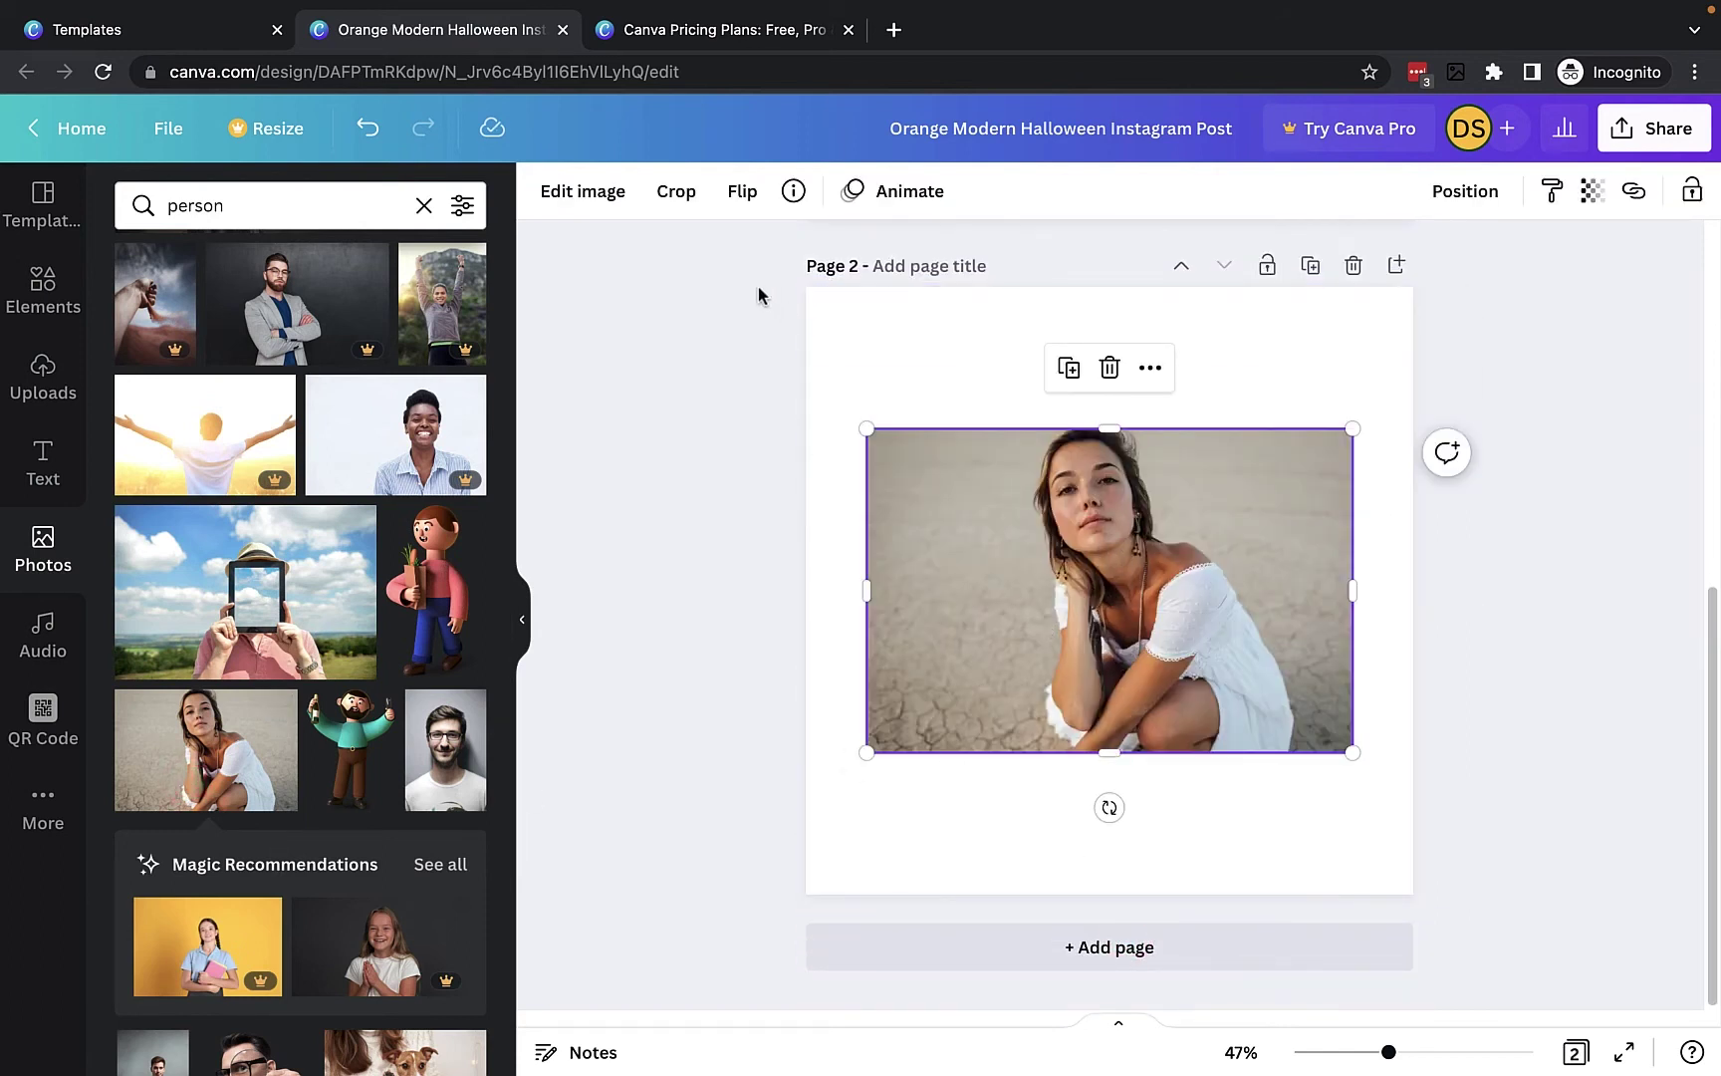
- Try the Background Remover on the page 2 photo, and close the Canva Pro trial offer and the image editing options
click(618, 191)
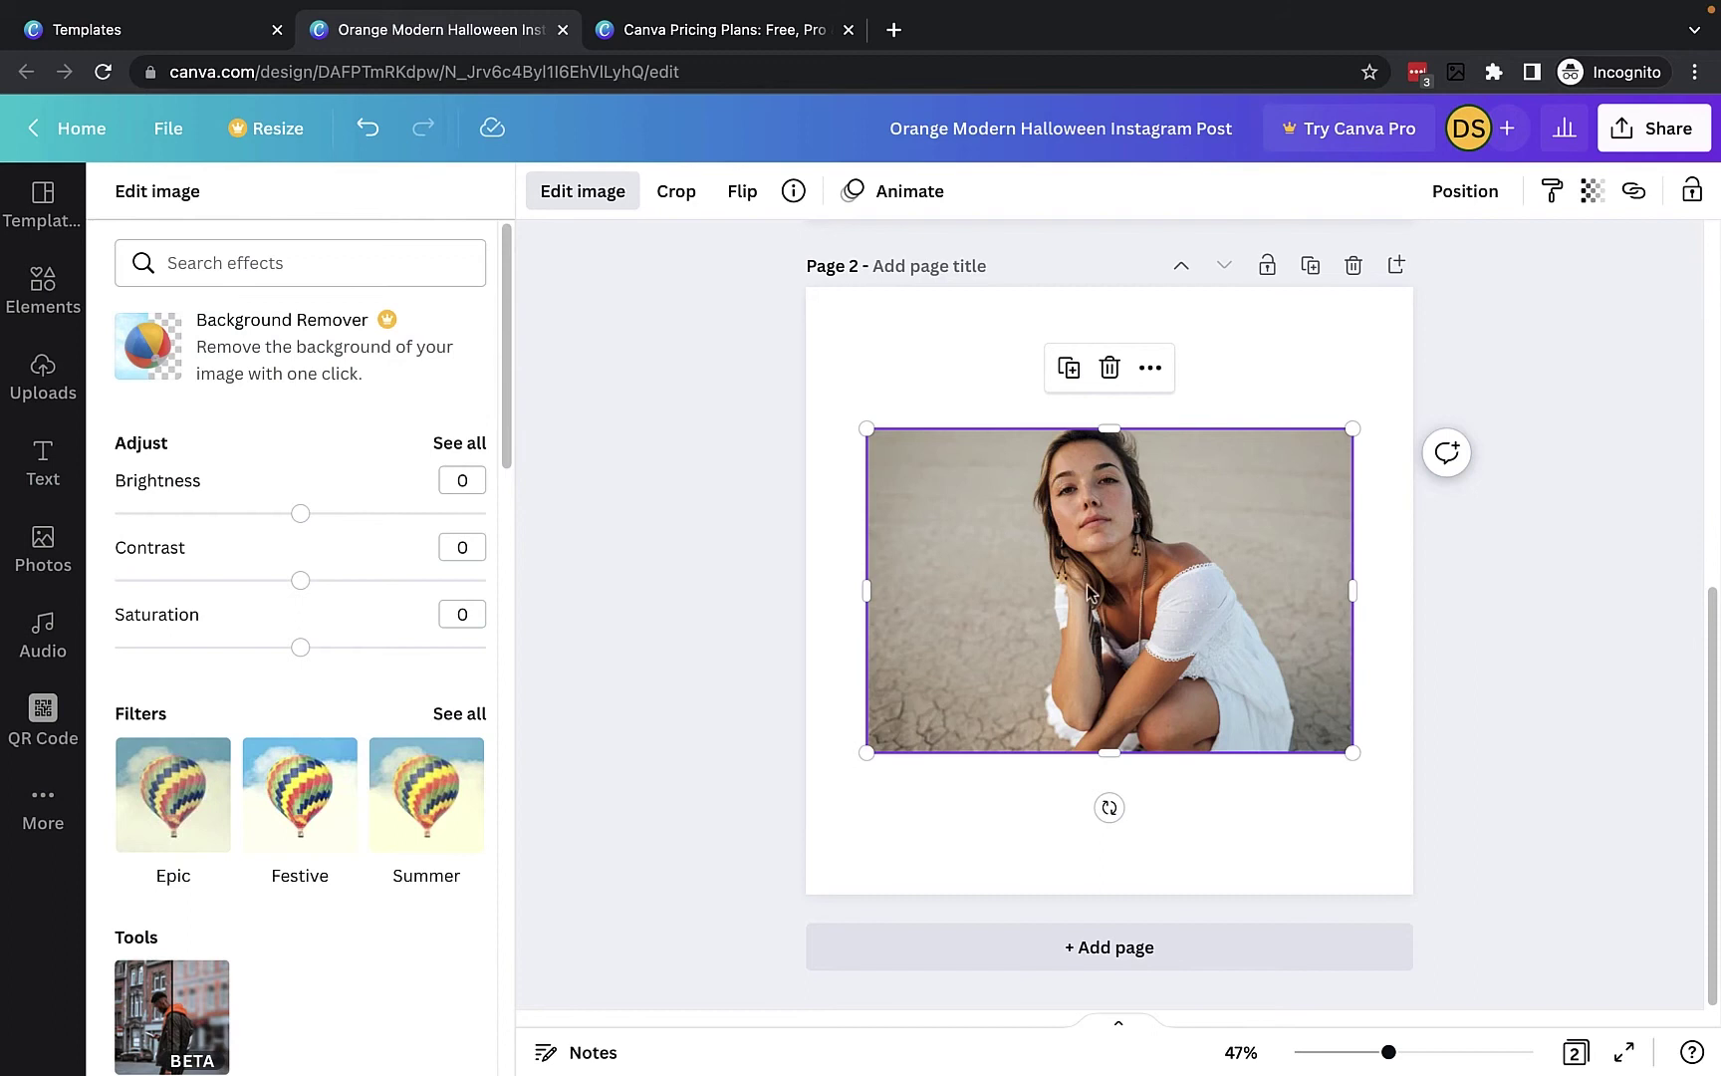
click(284, 351)
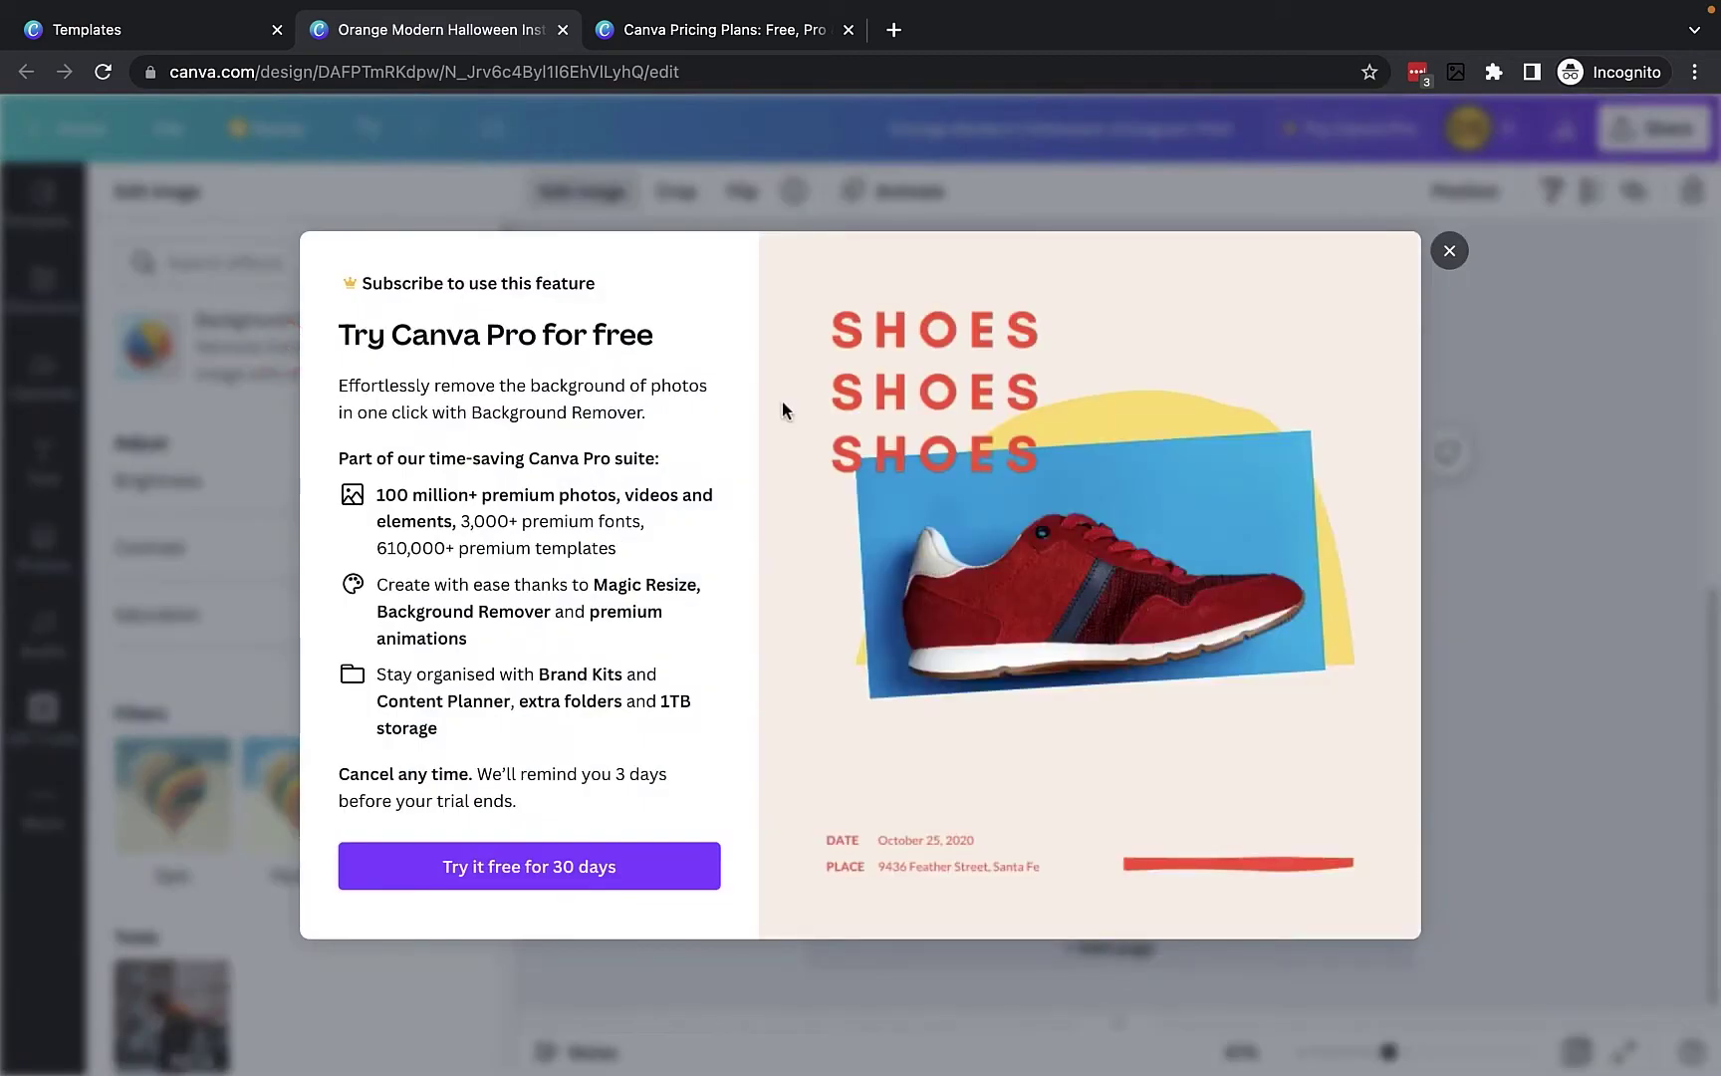
click(1447, 251)
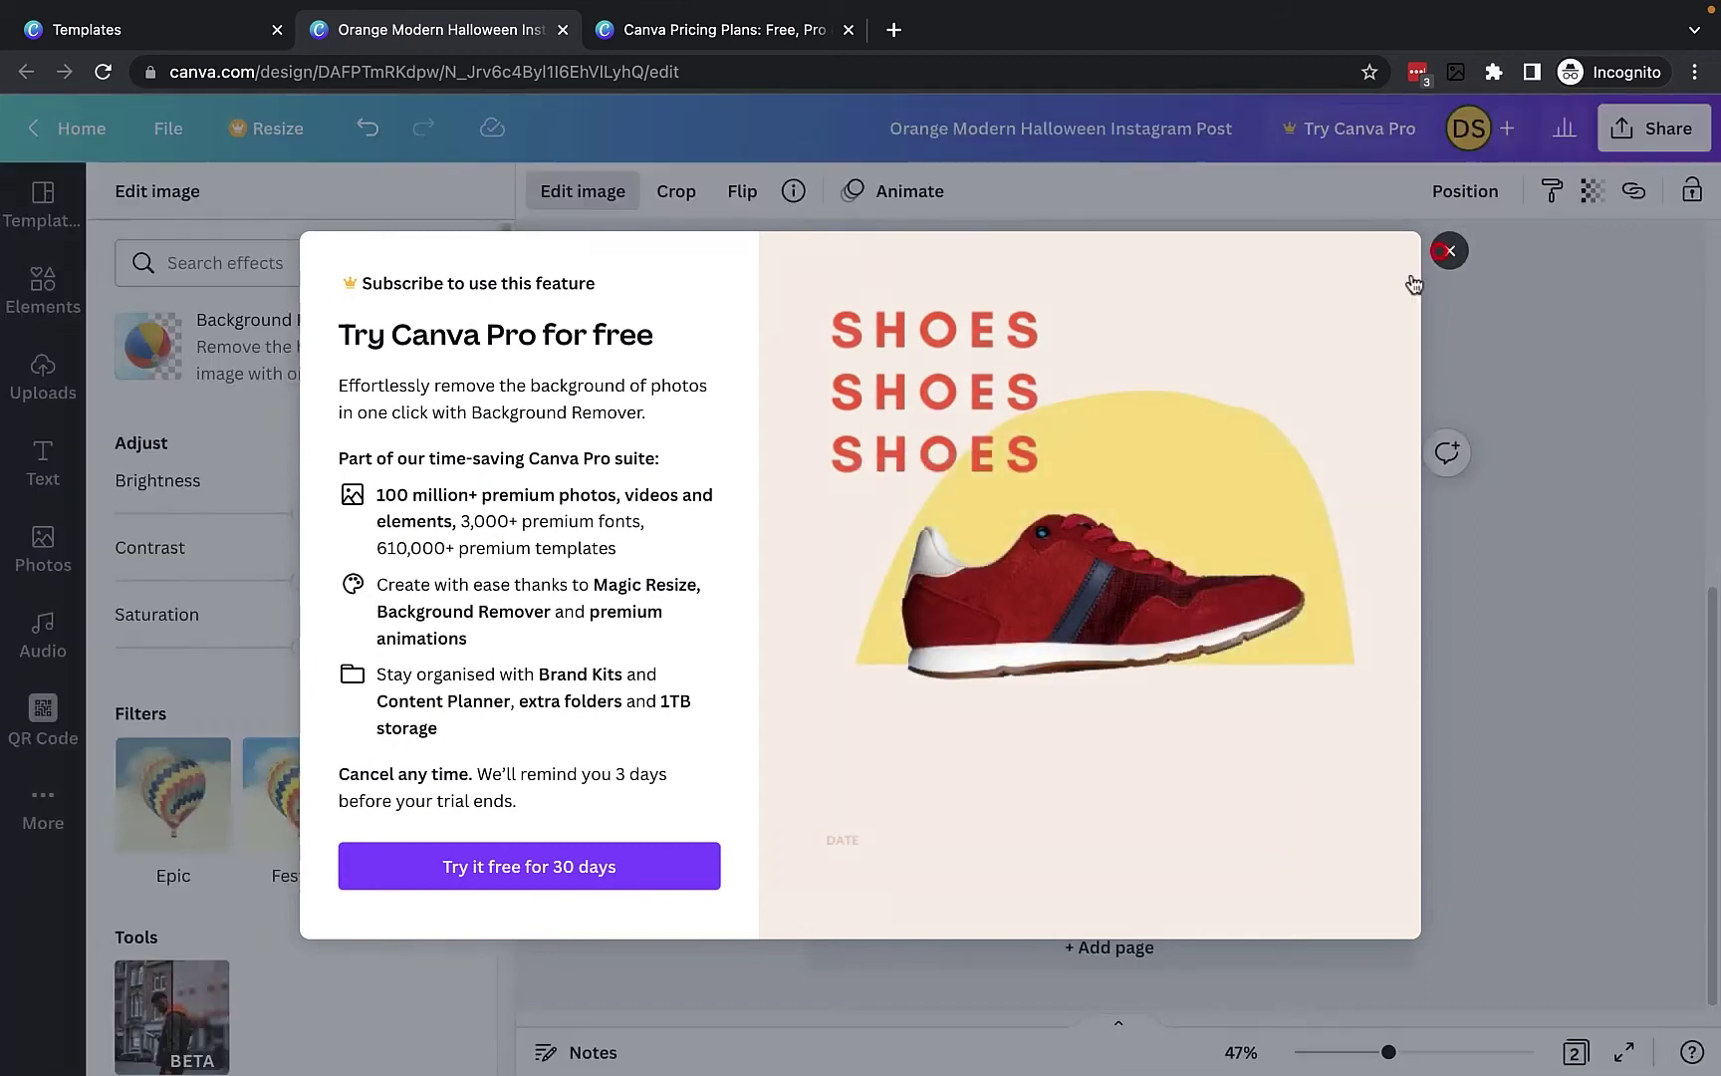
click(770, 461)
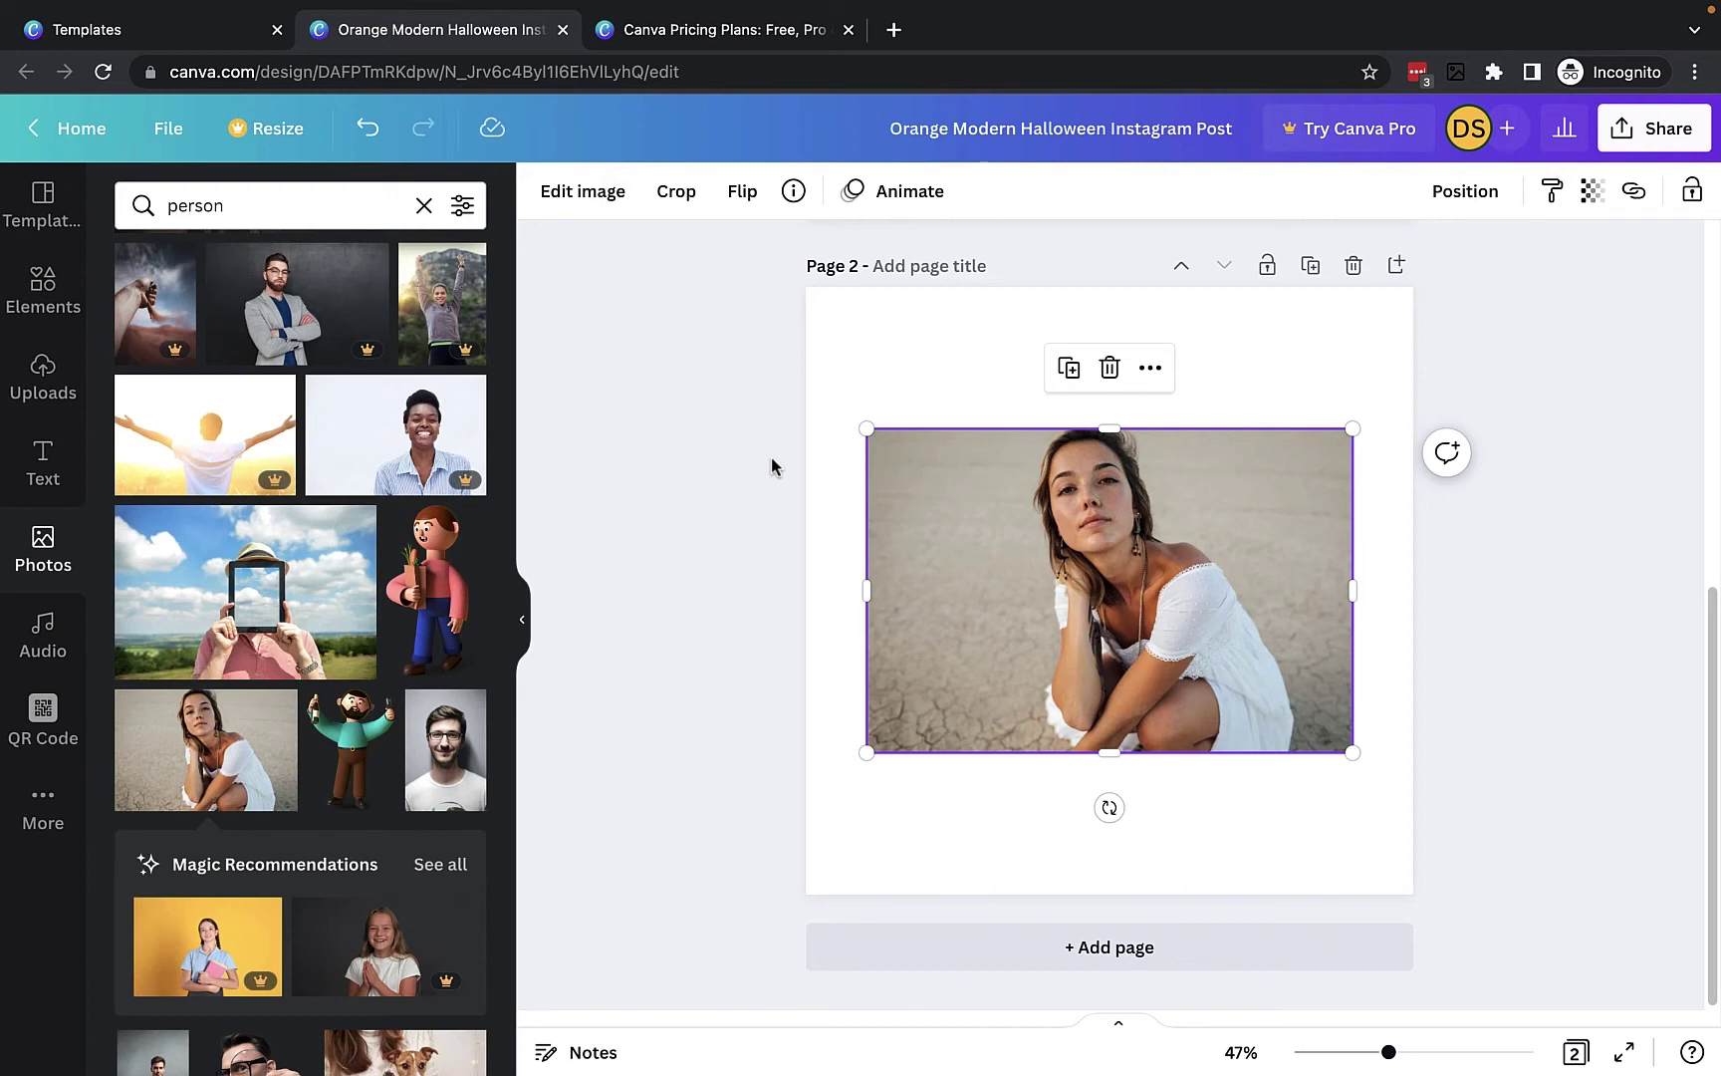
- Switch to the already open Canva pricing plans page
click(739, 40)
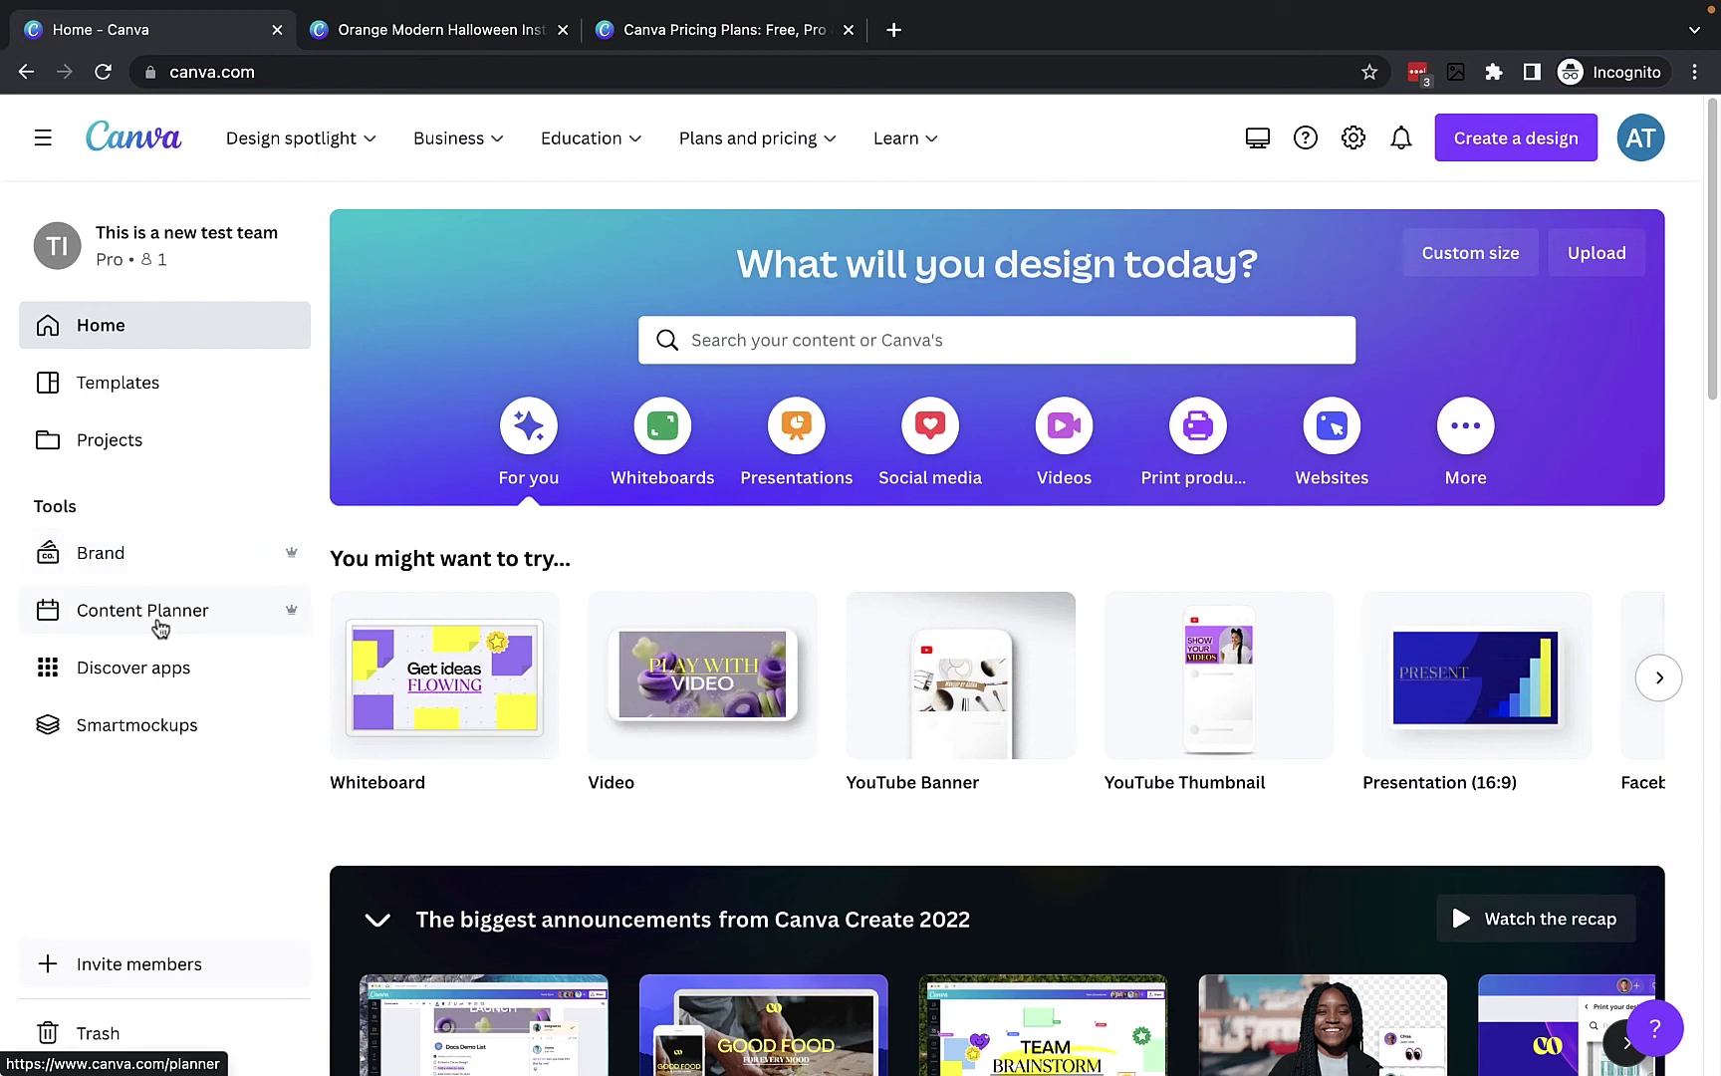
- Open the Content Planner in the Pro account, dismiss its introductory tip and look over the monthly calendar
click(159, 626)
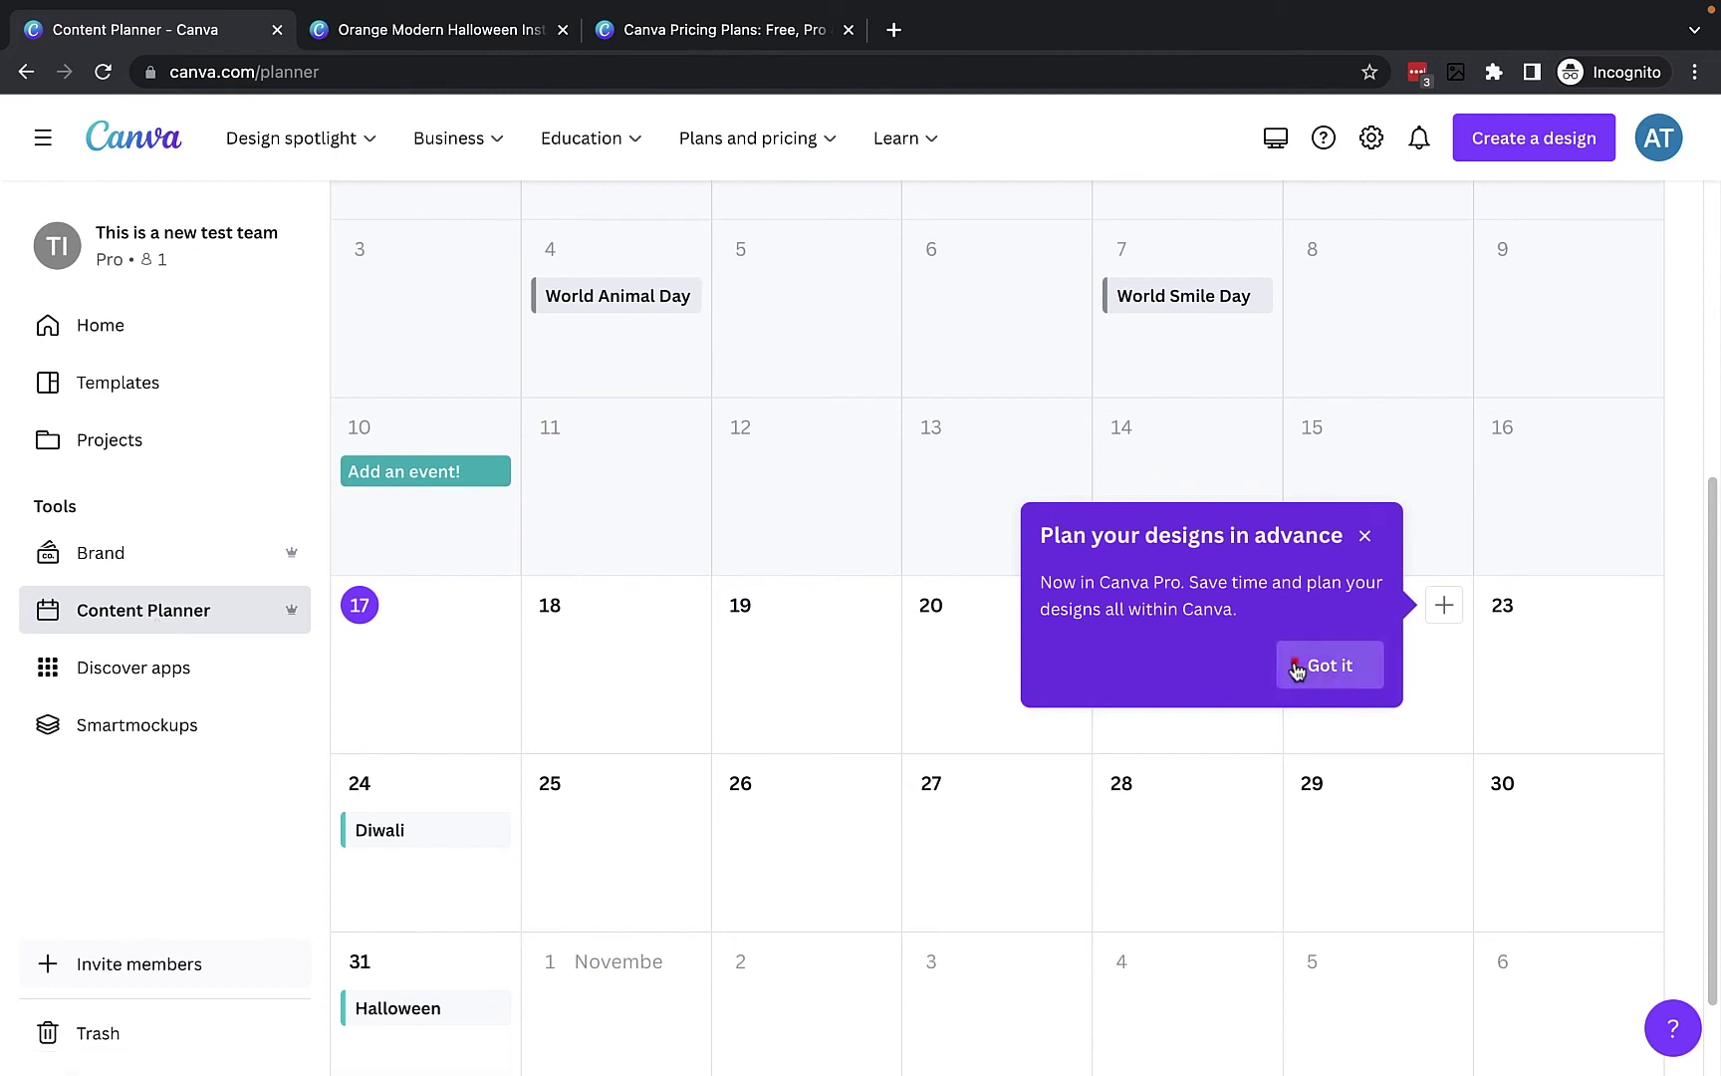
click(1295, 663)
scroll(1199, 664, down, 2)
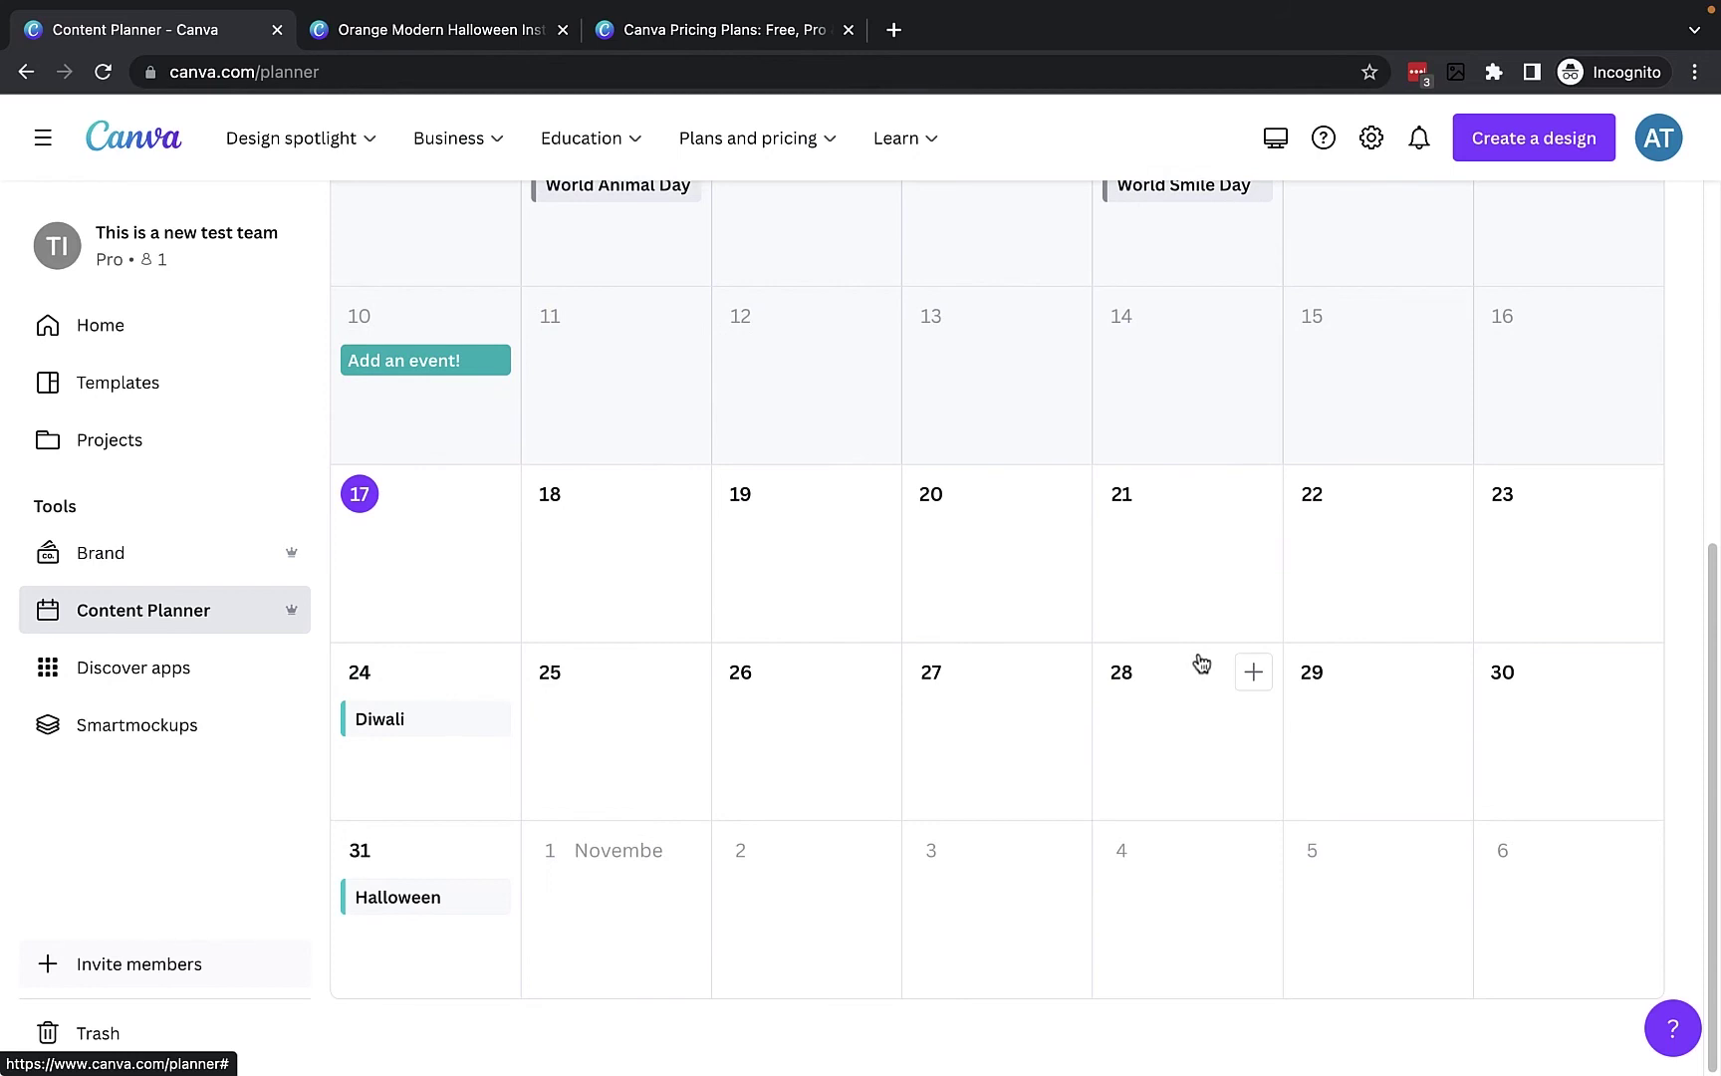
scroll(1200, 664, up, 1)
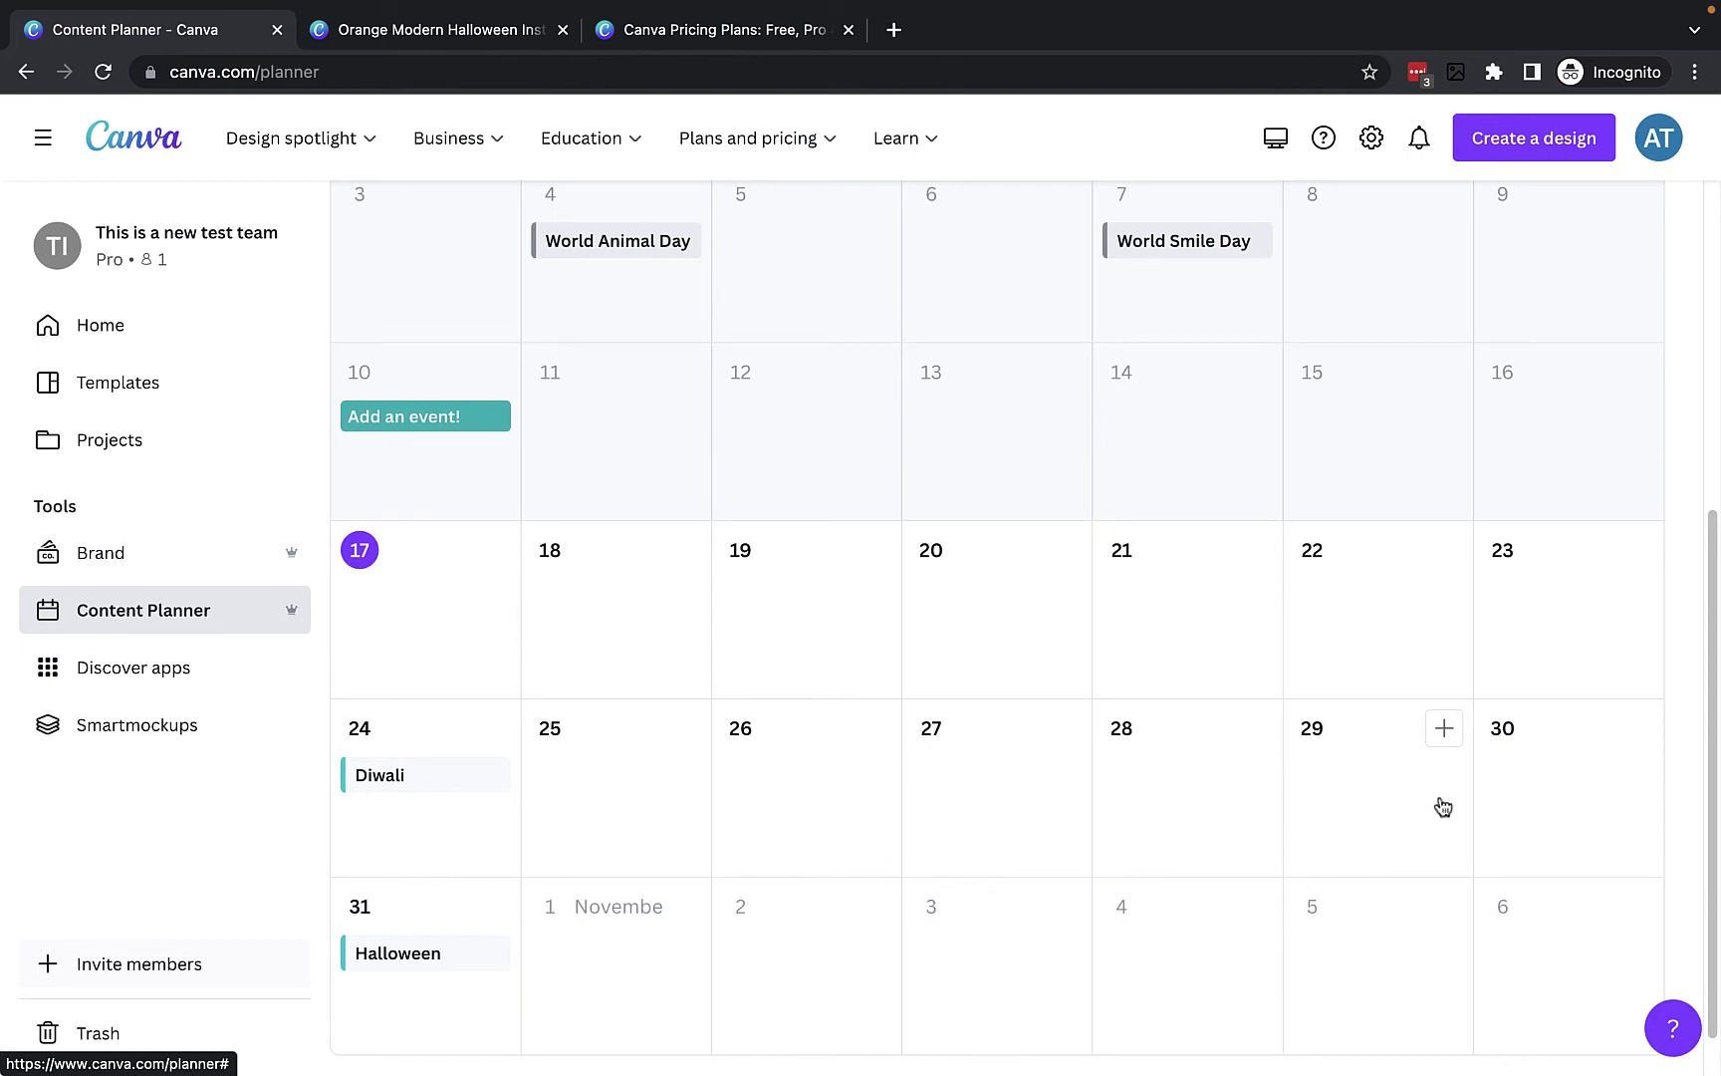
- Start a new planner post for 29 October, check its design, channel and caption options, and close it without saving
click(1446, 735)
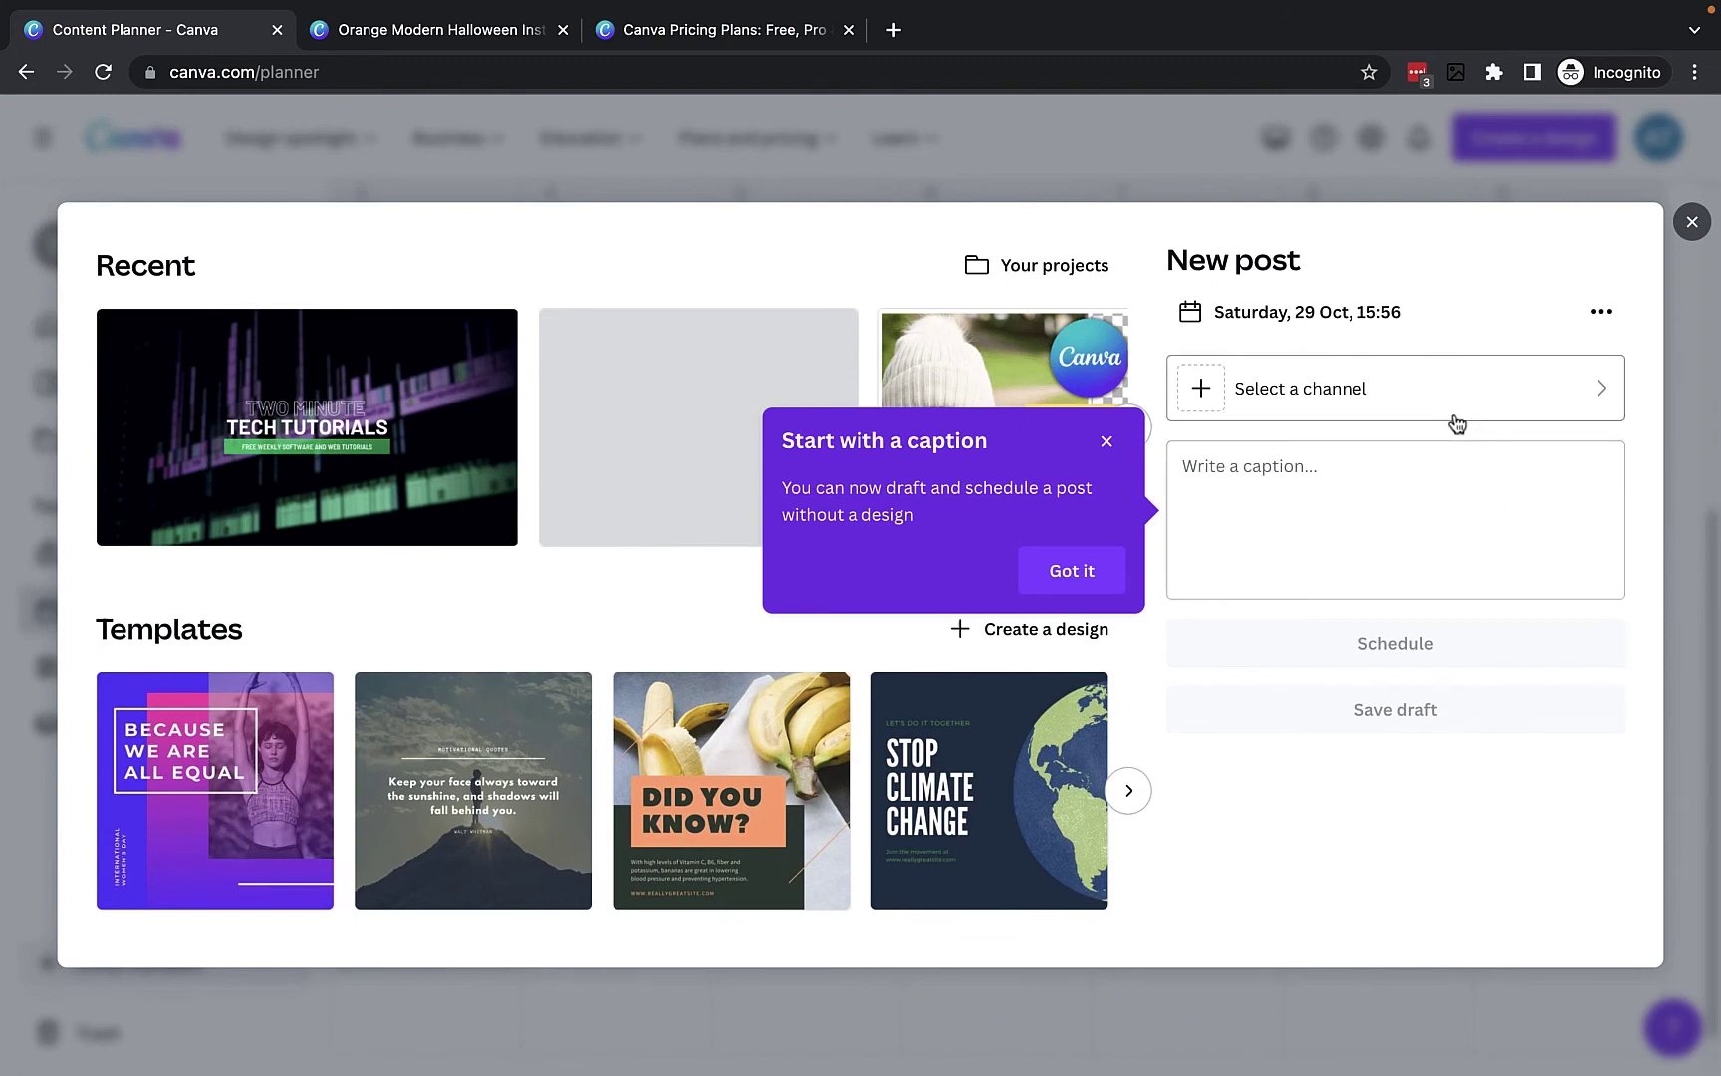
click(1106, 441)
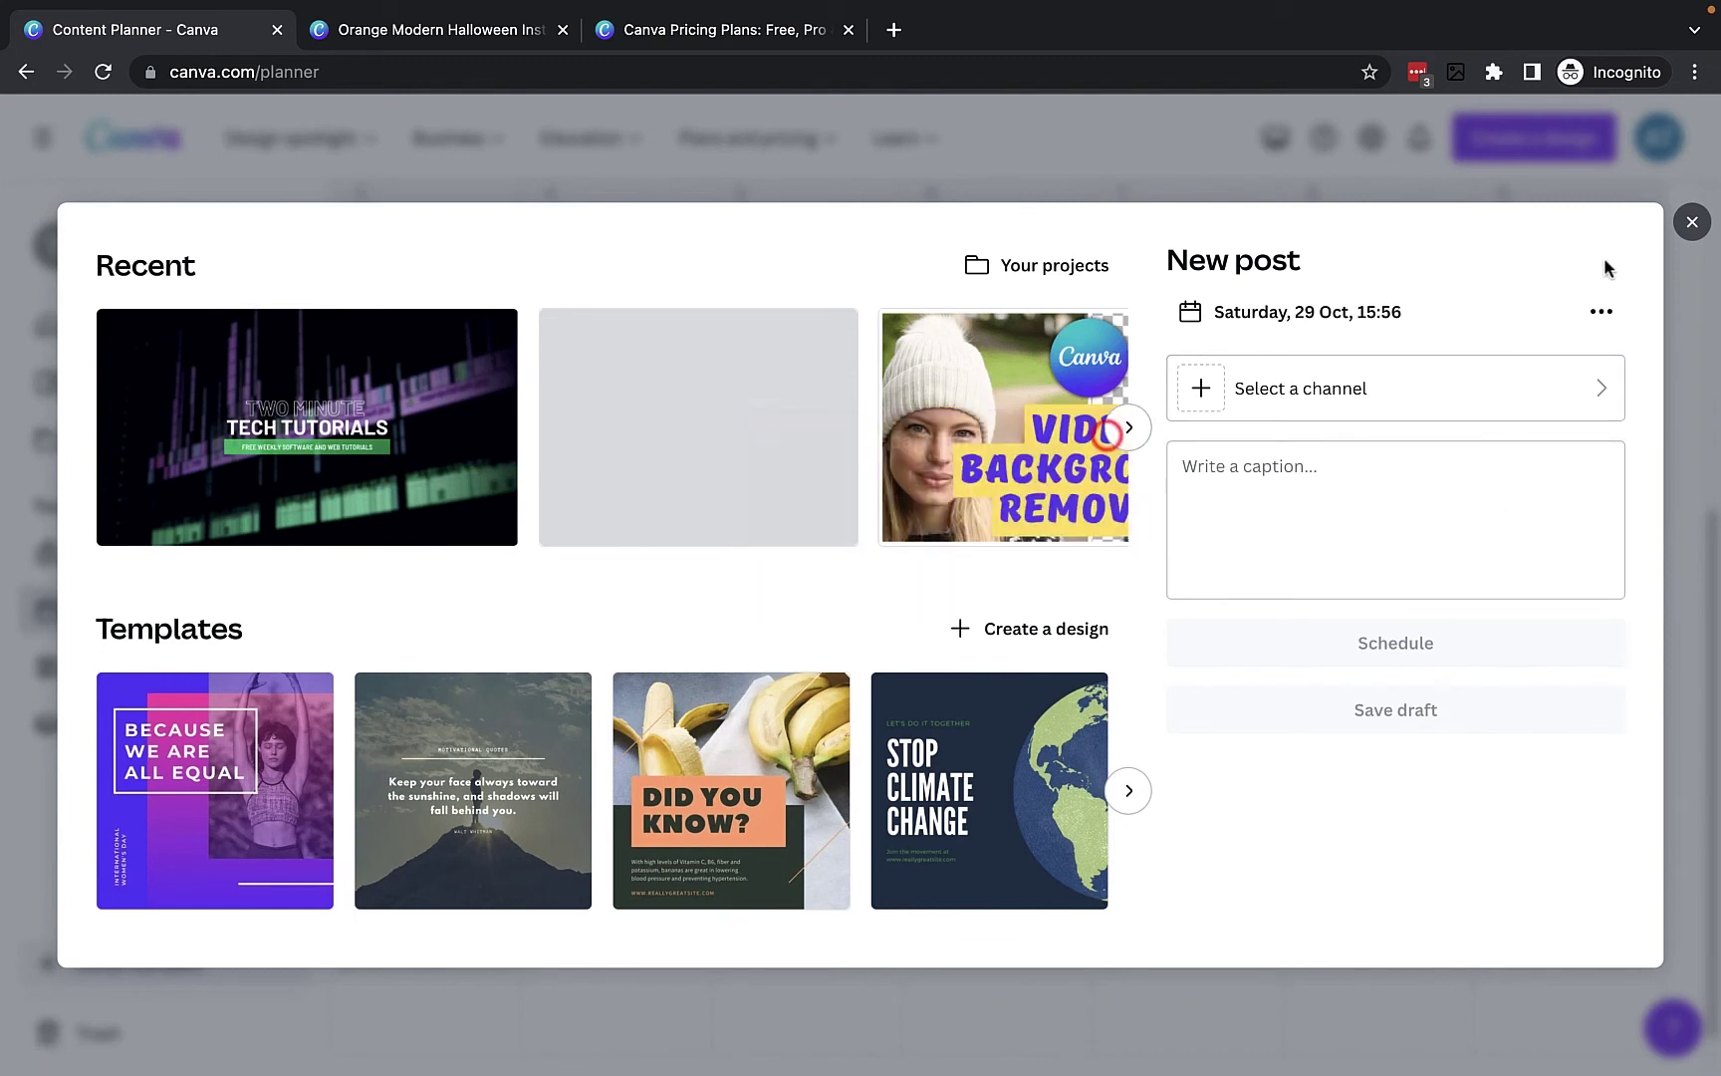
click(1693, 221)
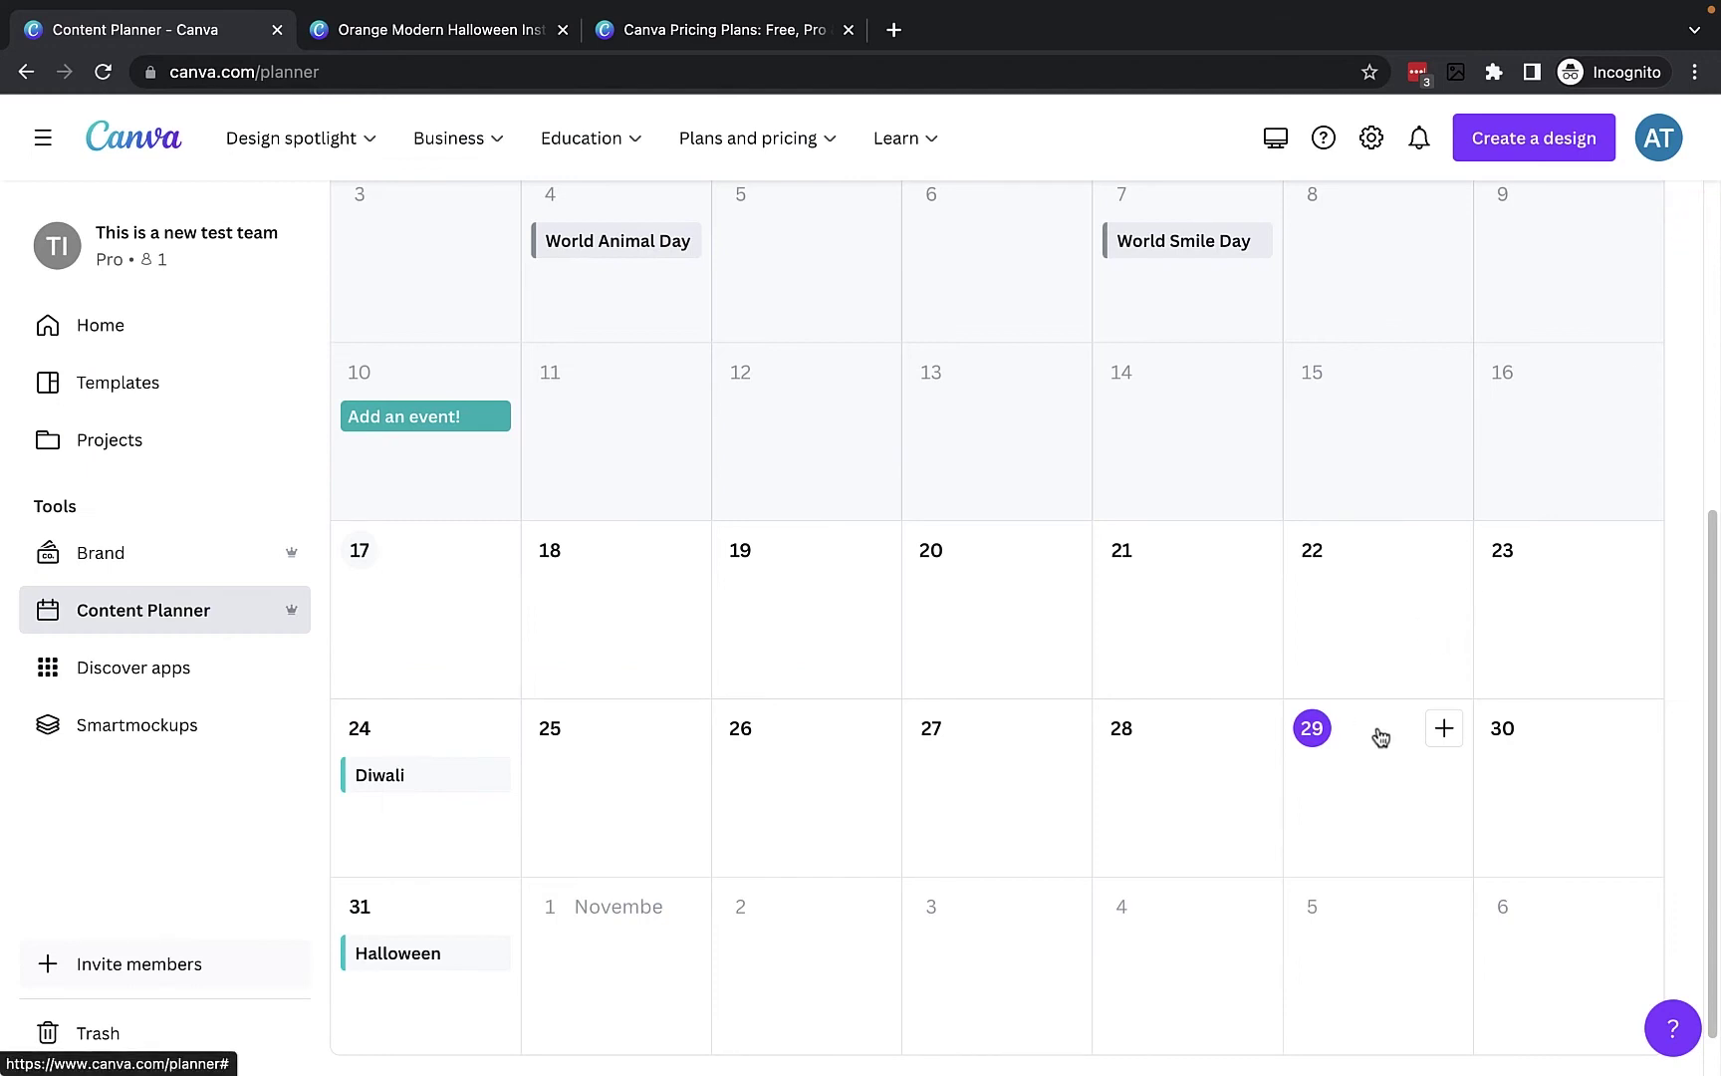
- Browse the Halloween templates and check the details of the Pro template "Halloween Party Flyer A4"
click(131, 379)
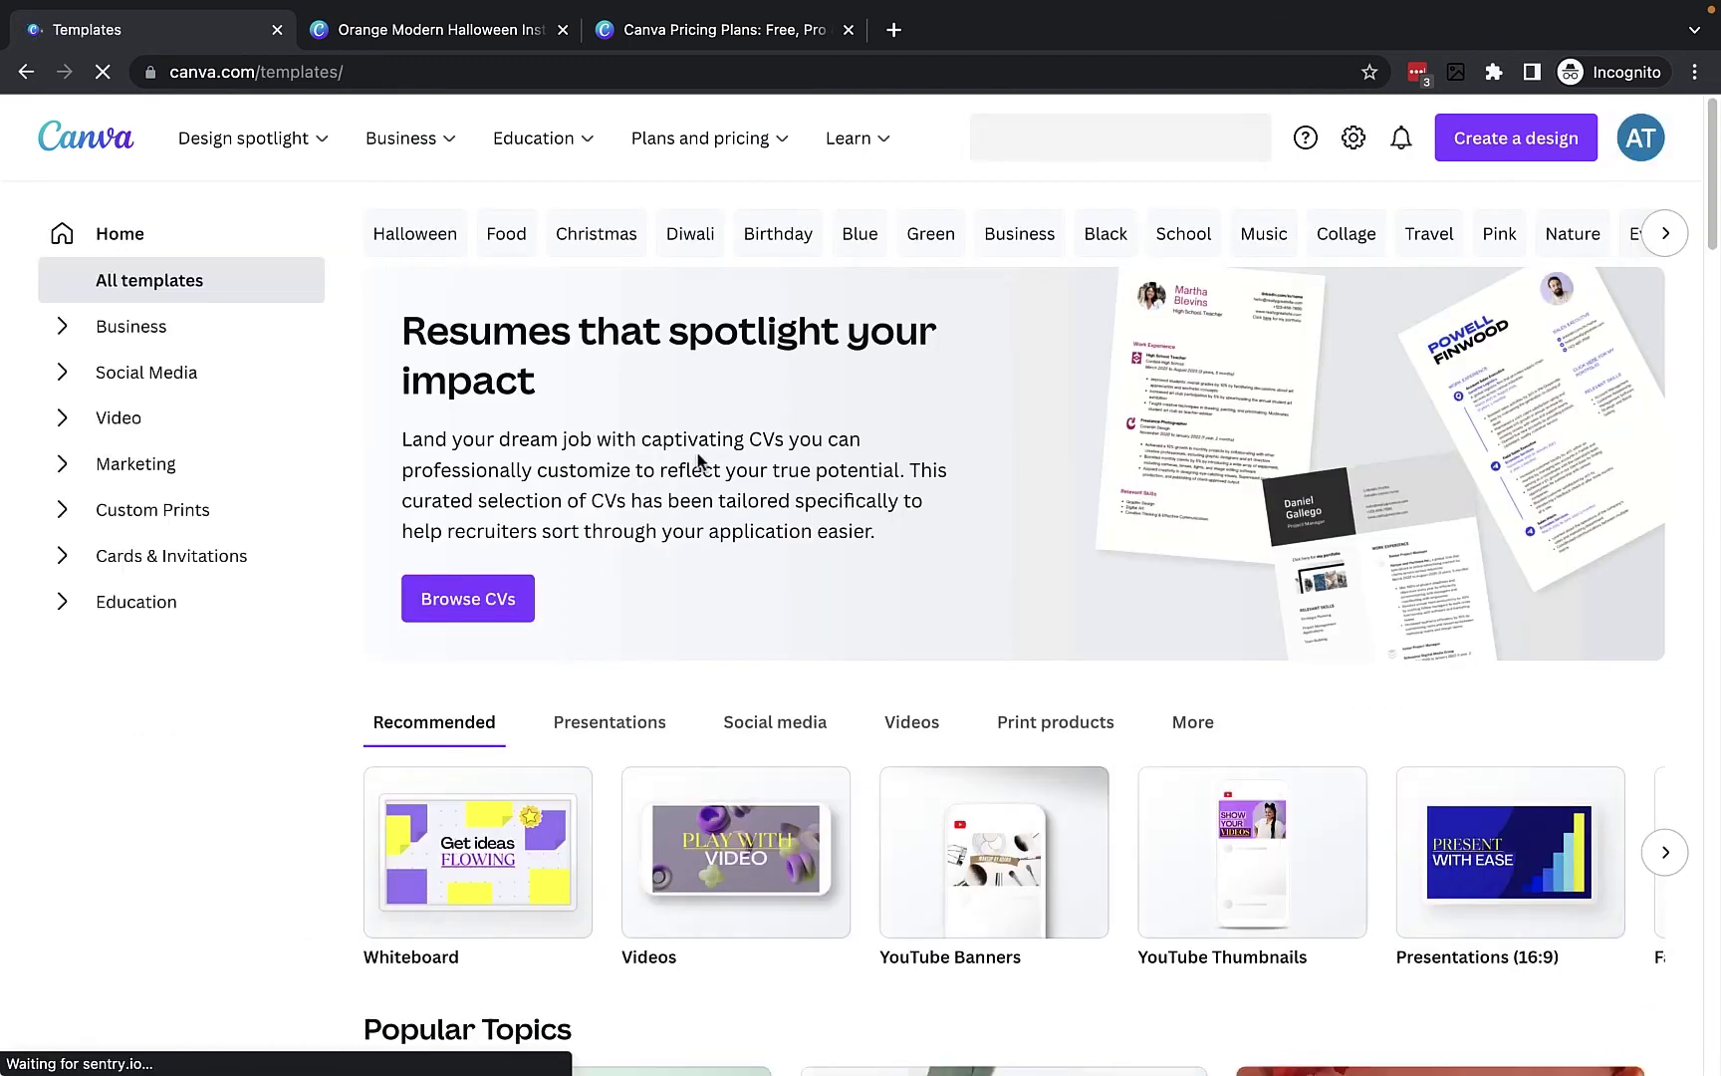
click(430, 237)
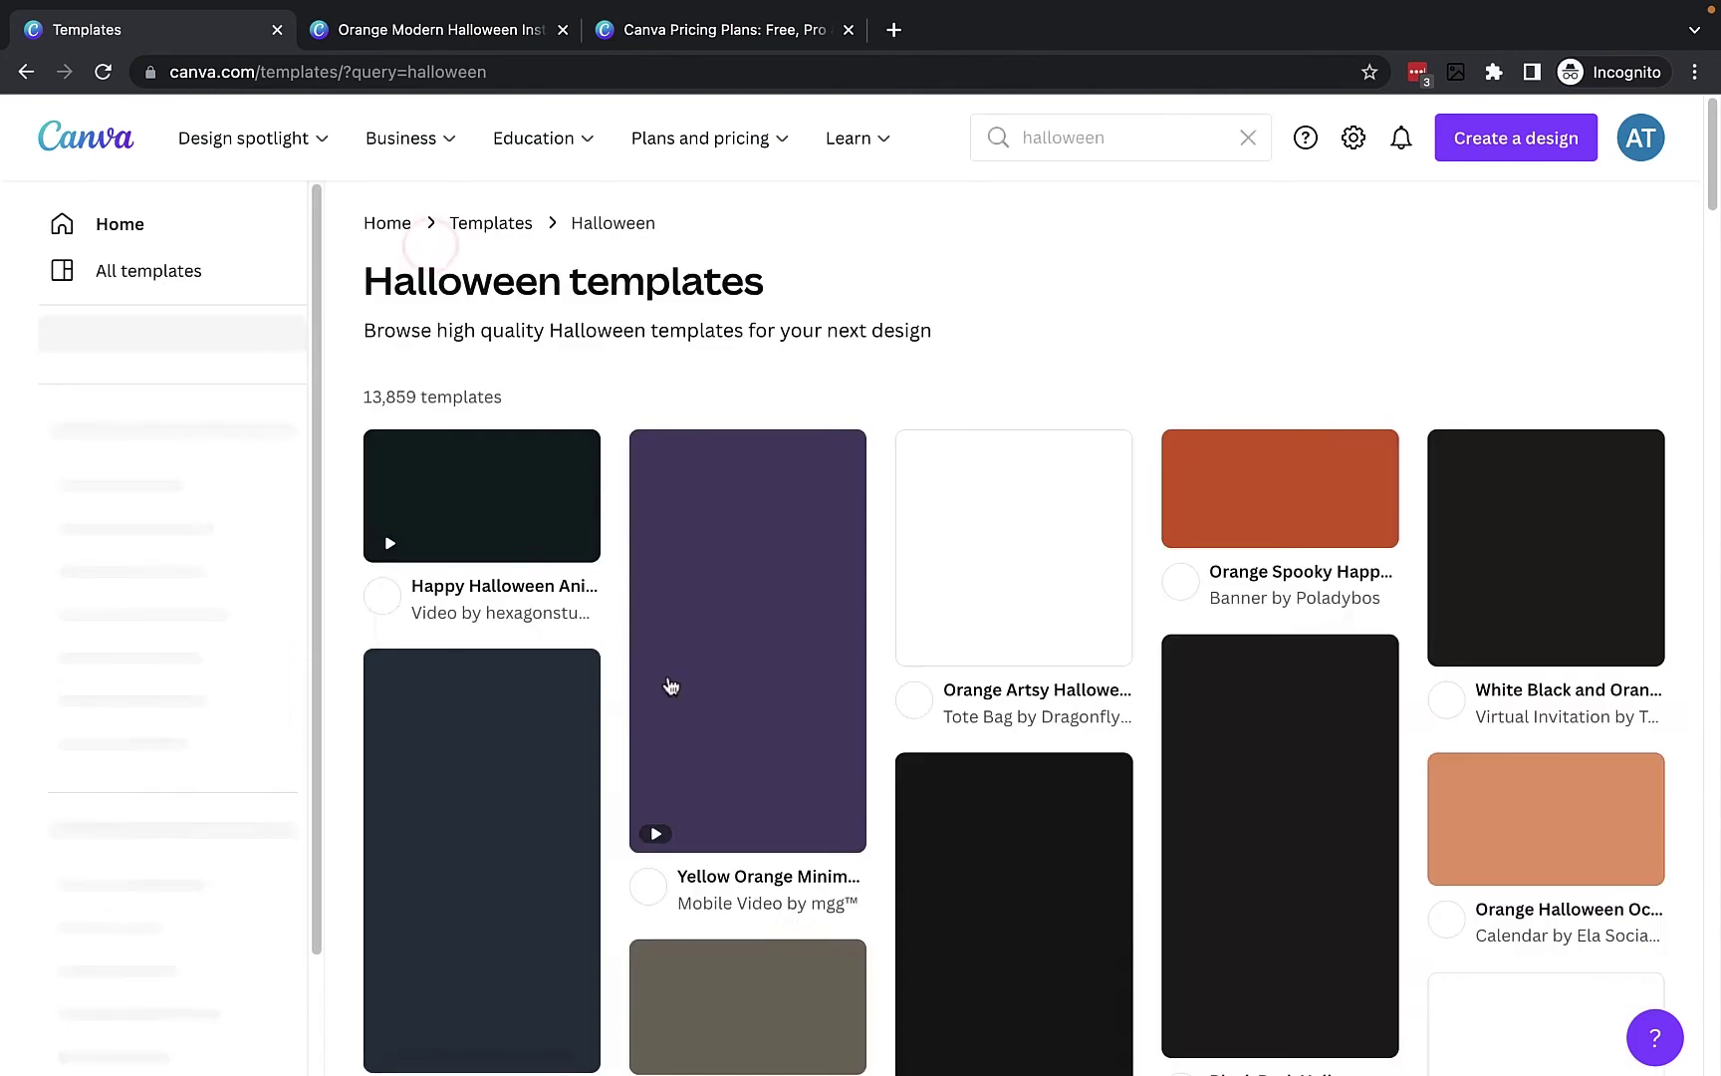
scroll(666, 662, down, 10)
scroll(668, 659, down, 8)
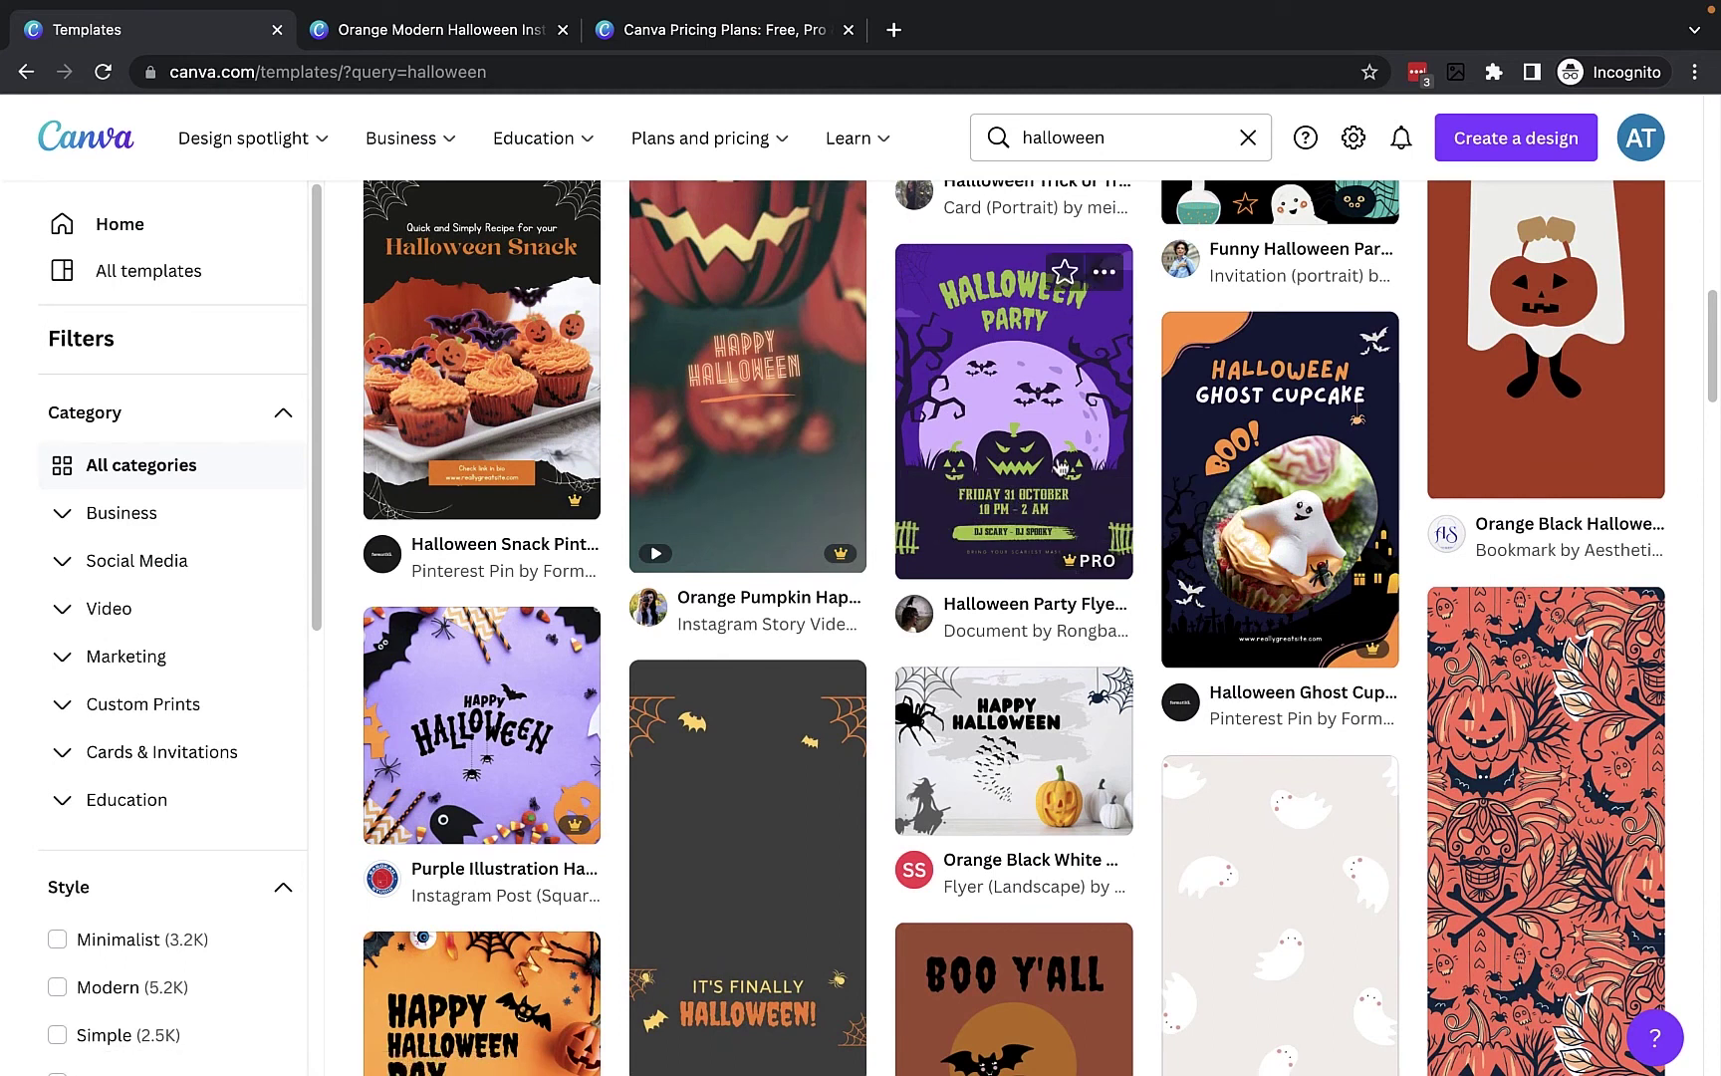
click(1016, 423)
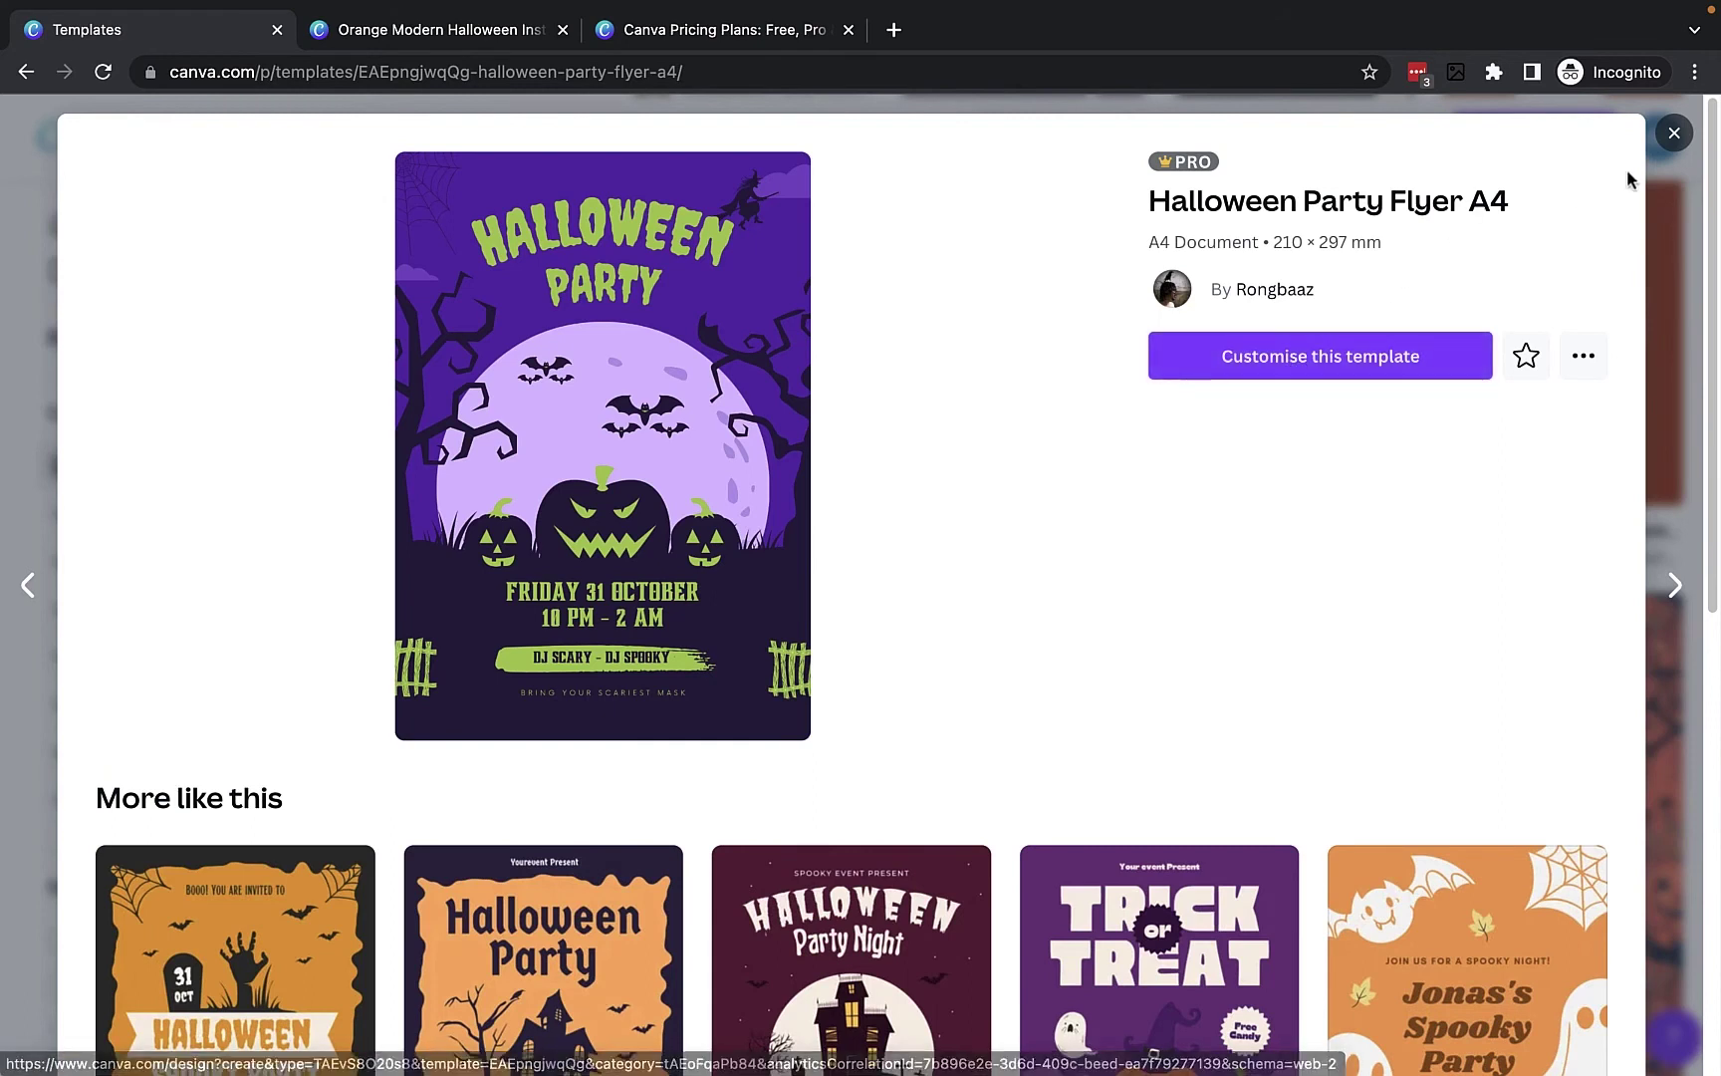
click(1674, 133)
- Look through more Halloween templates and check the details of the Pro "Yellow and Purple Spooky Halloween Ticket"
scroll(1039, 554, down, 10)
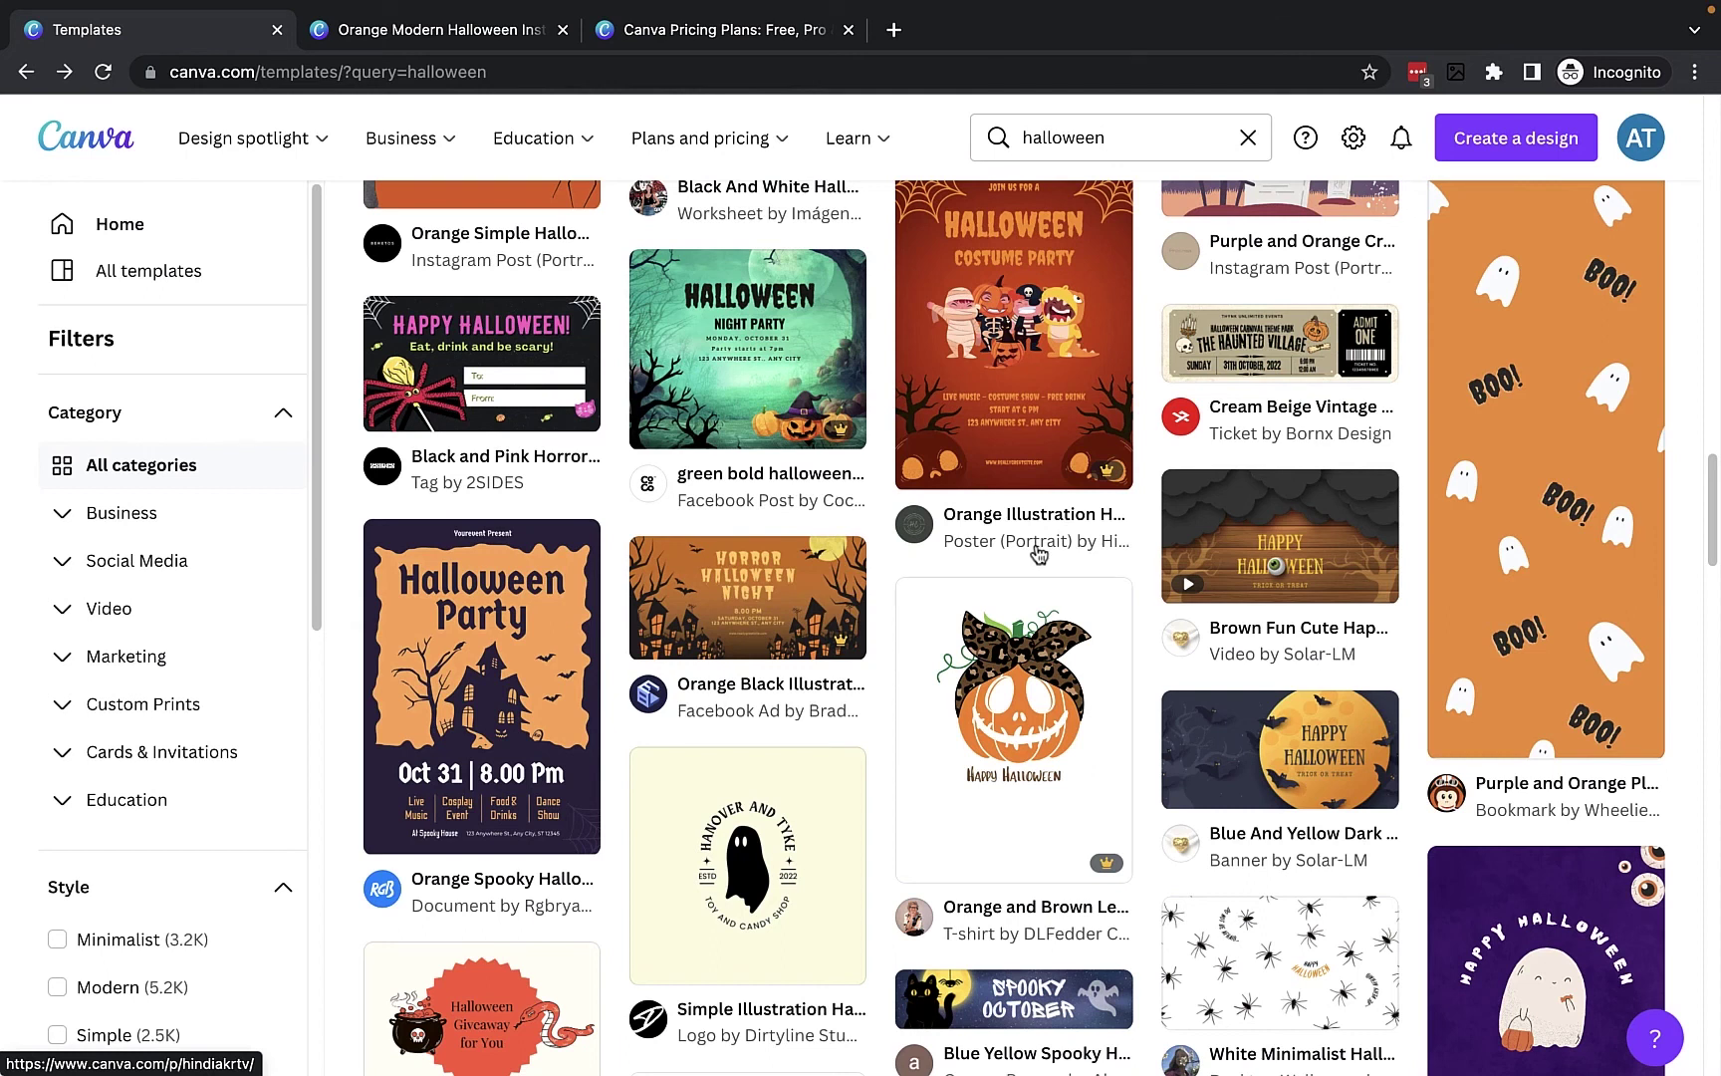
scroll(715, 823, down, 5)
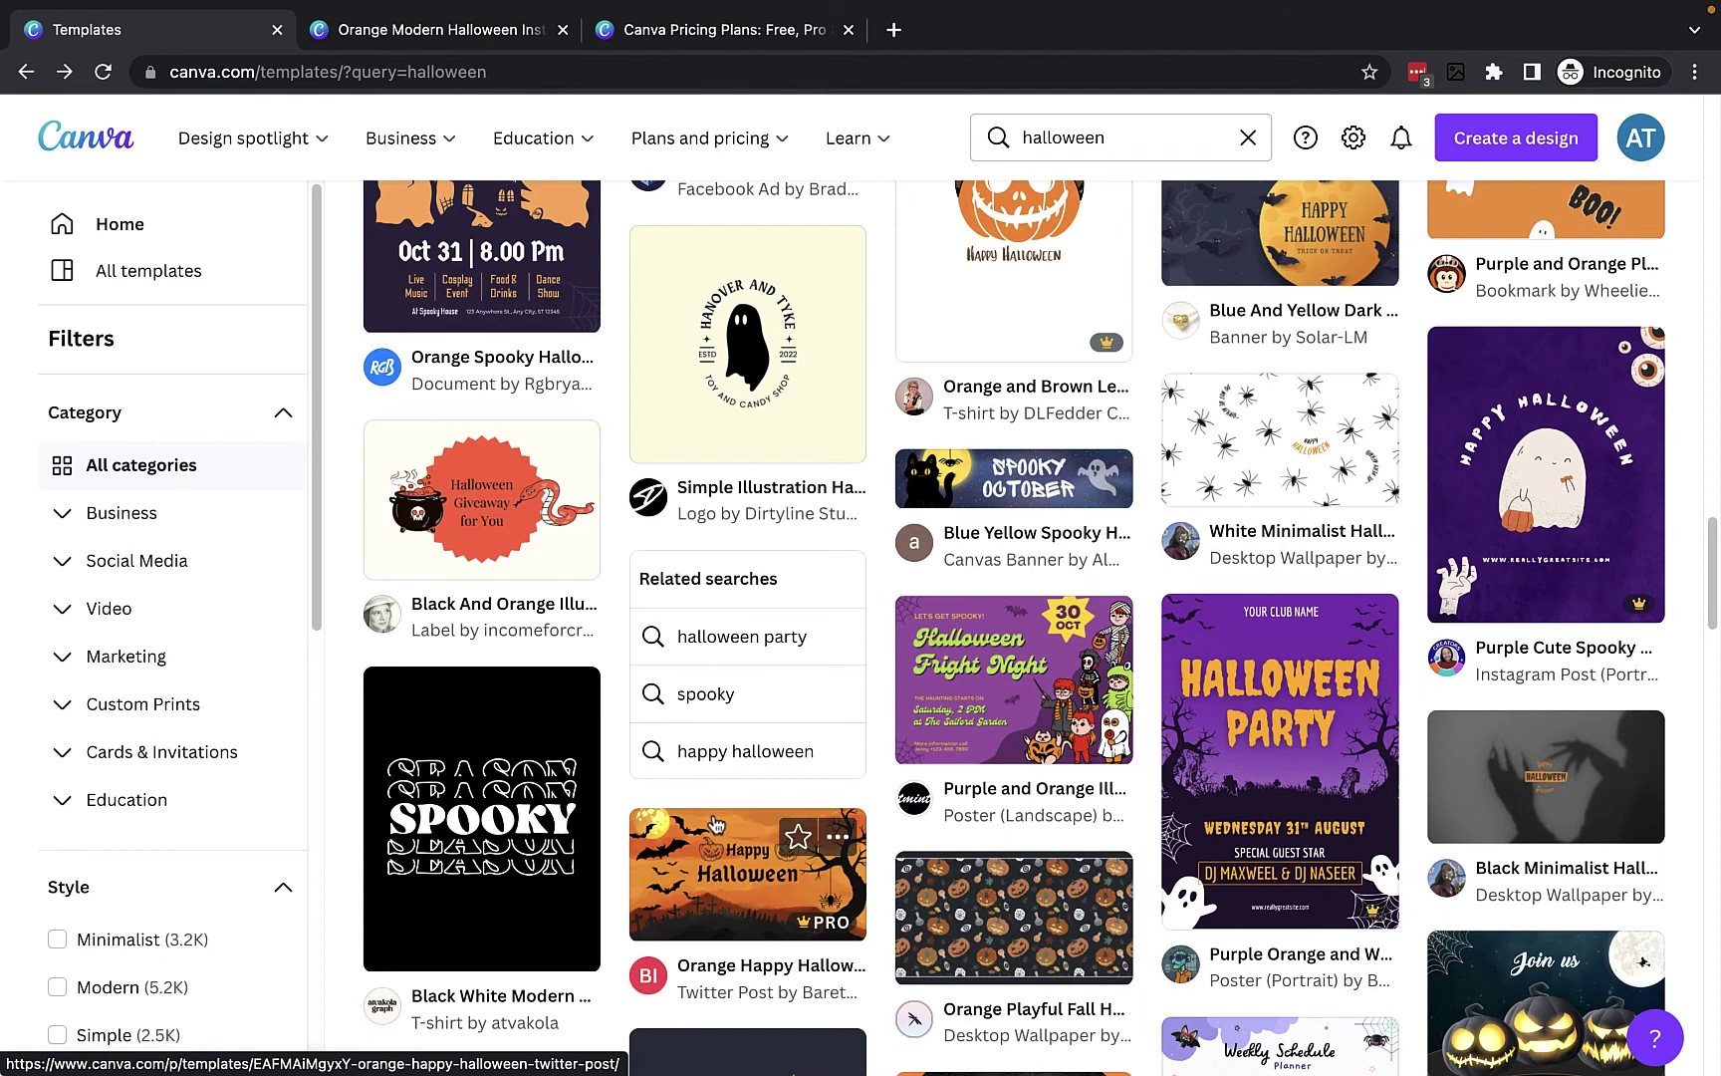
scroll(715, 822, down, 6)
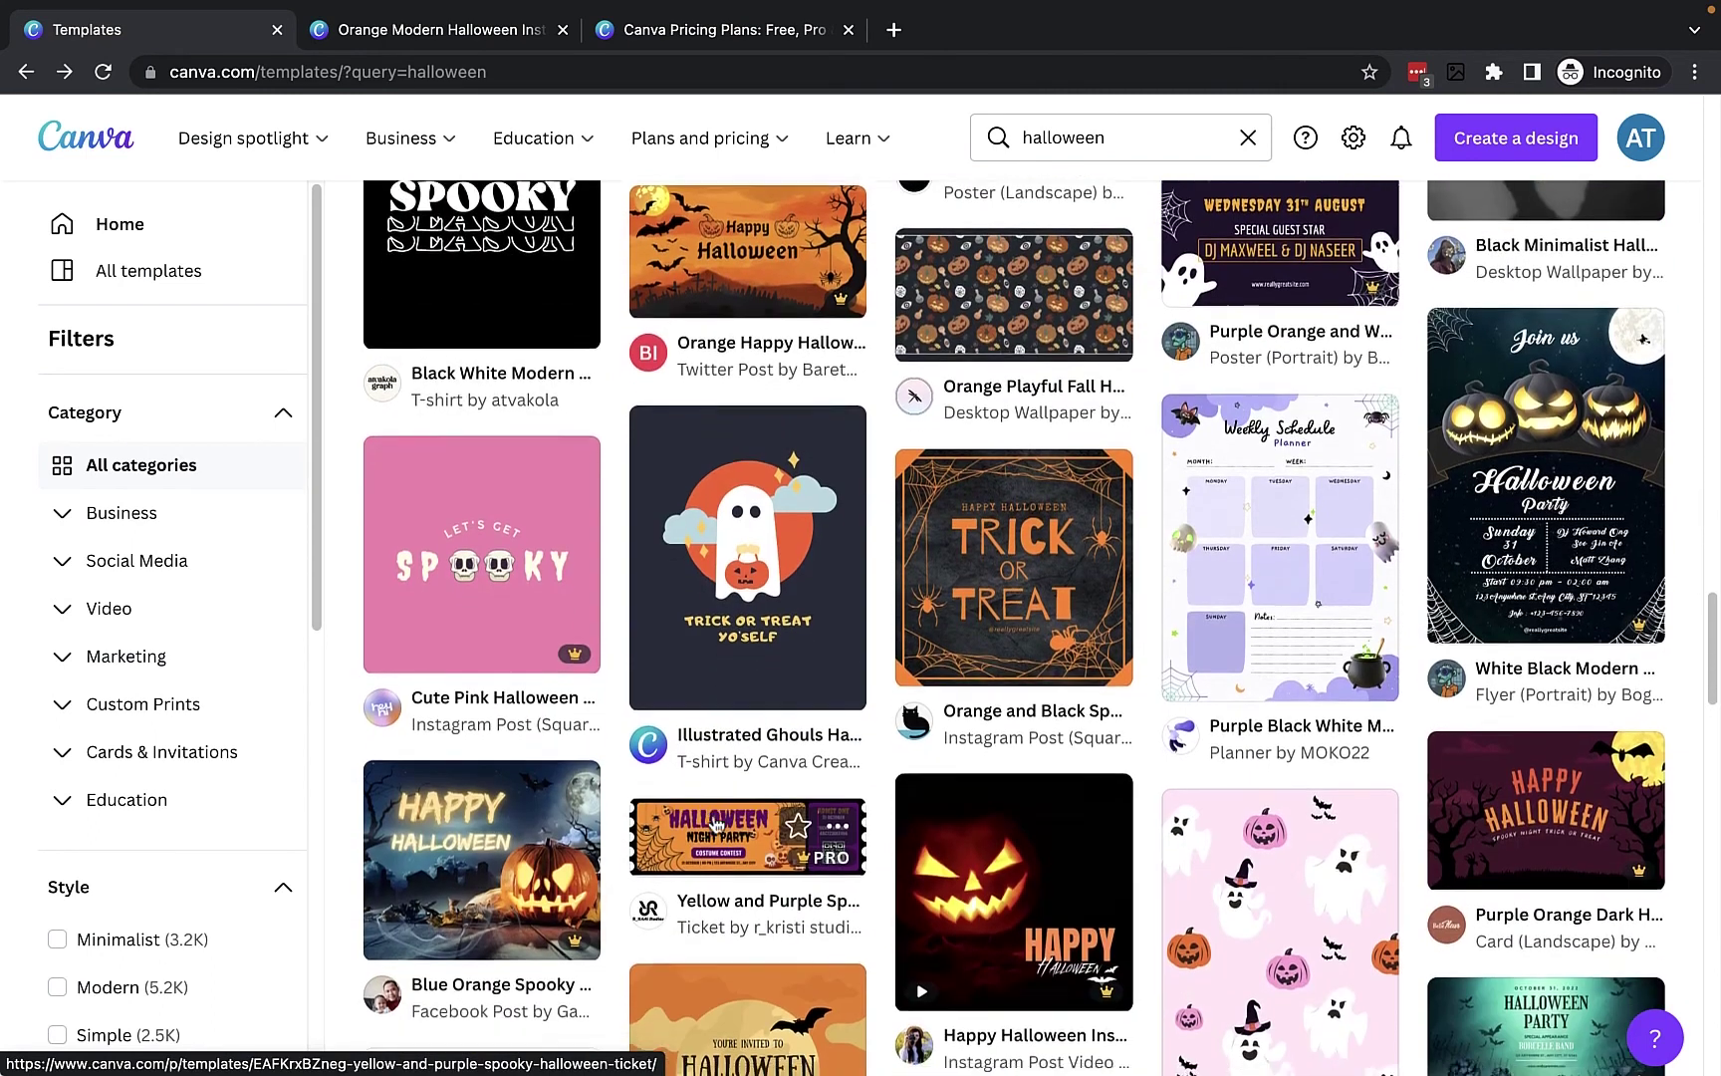
scroll(717, 824, down, 2)
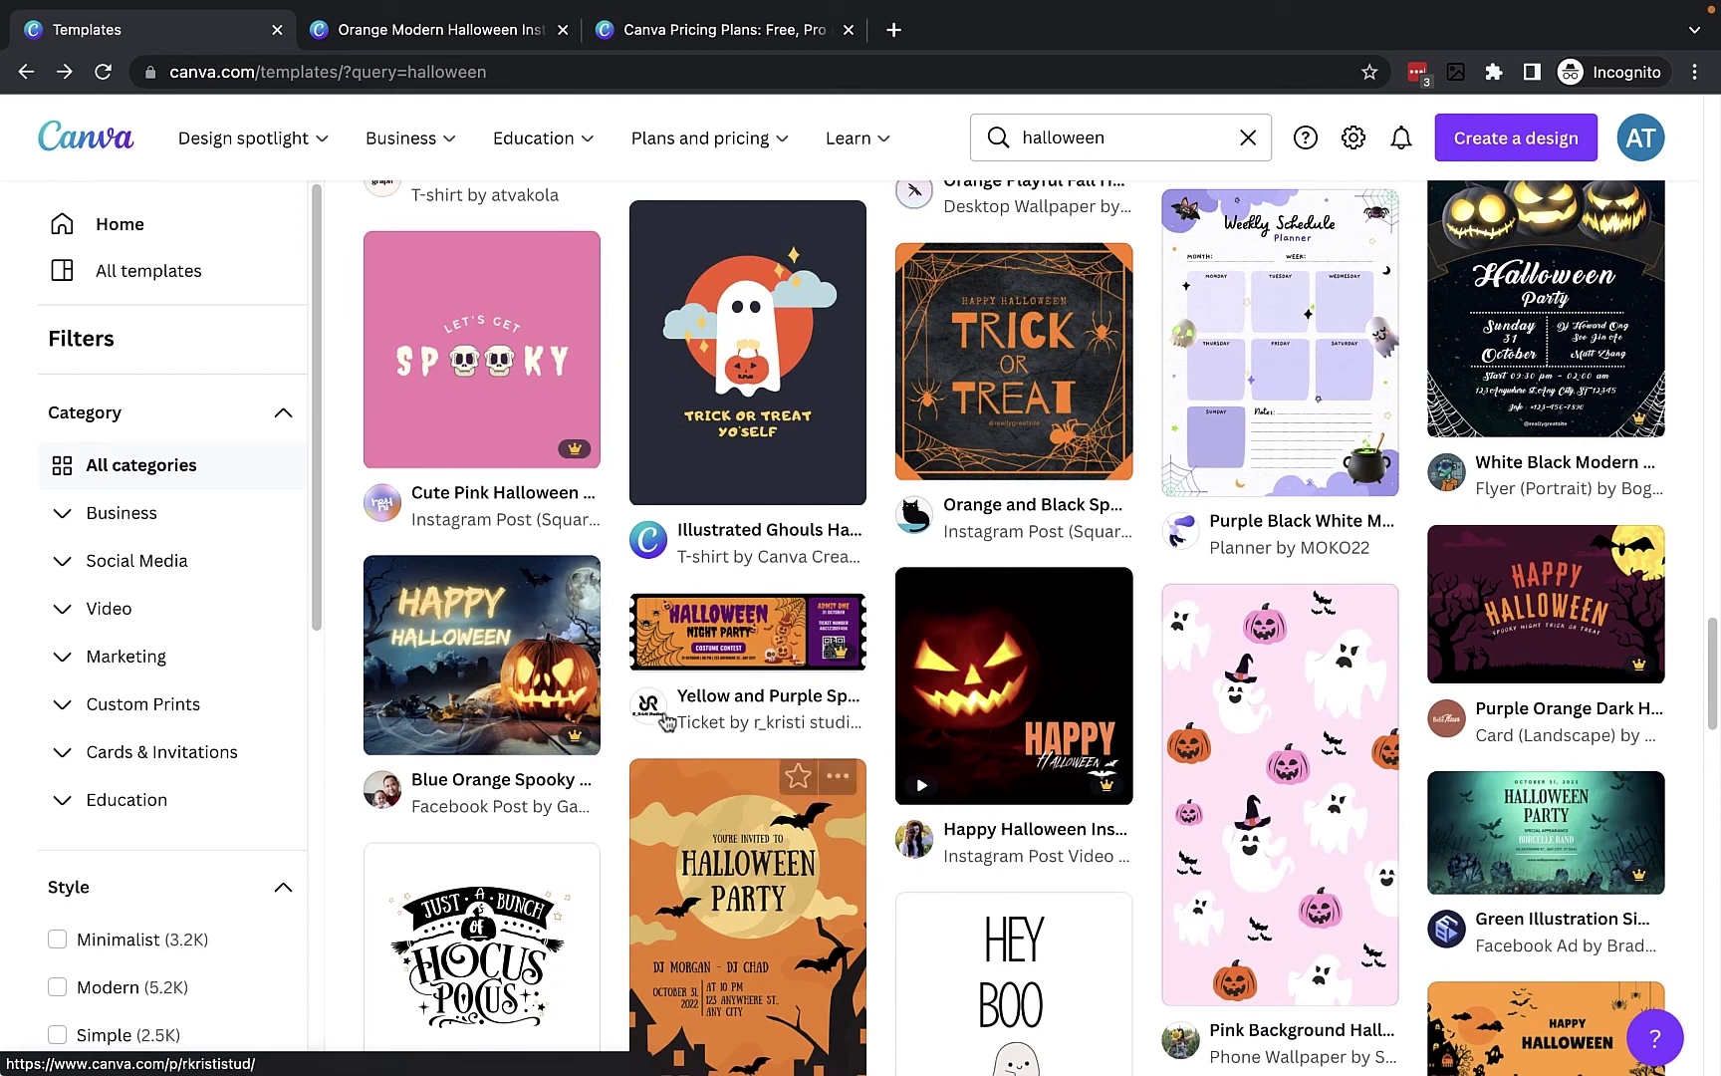
click(684, 647)
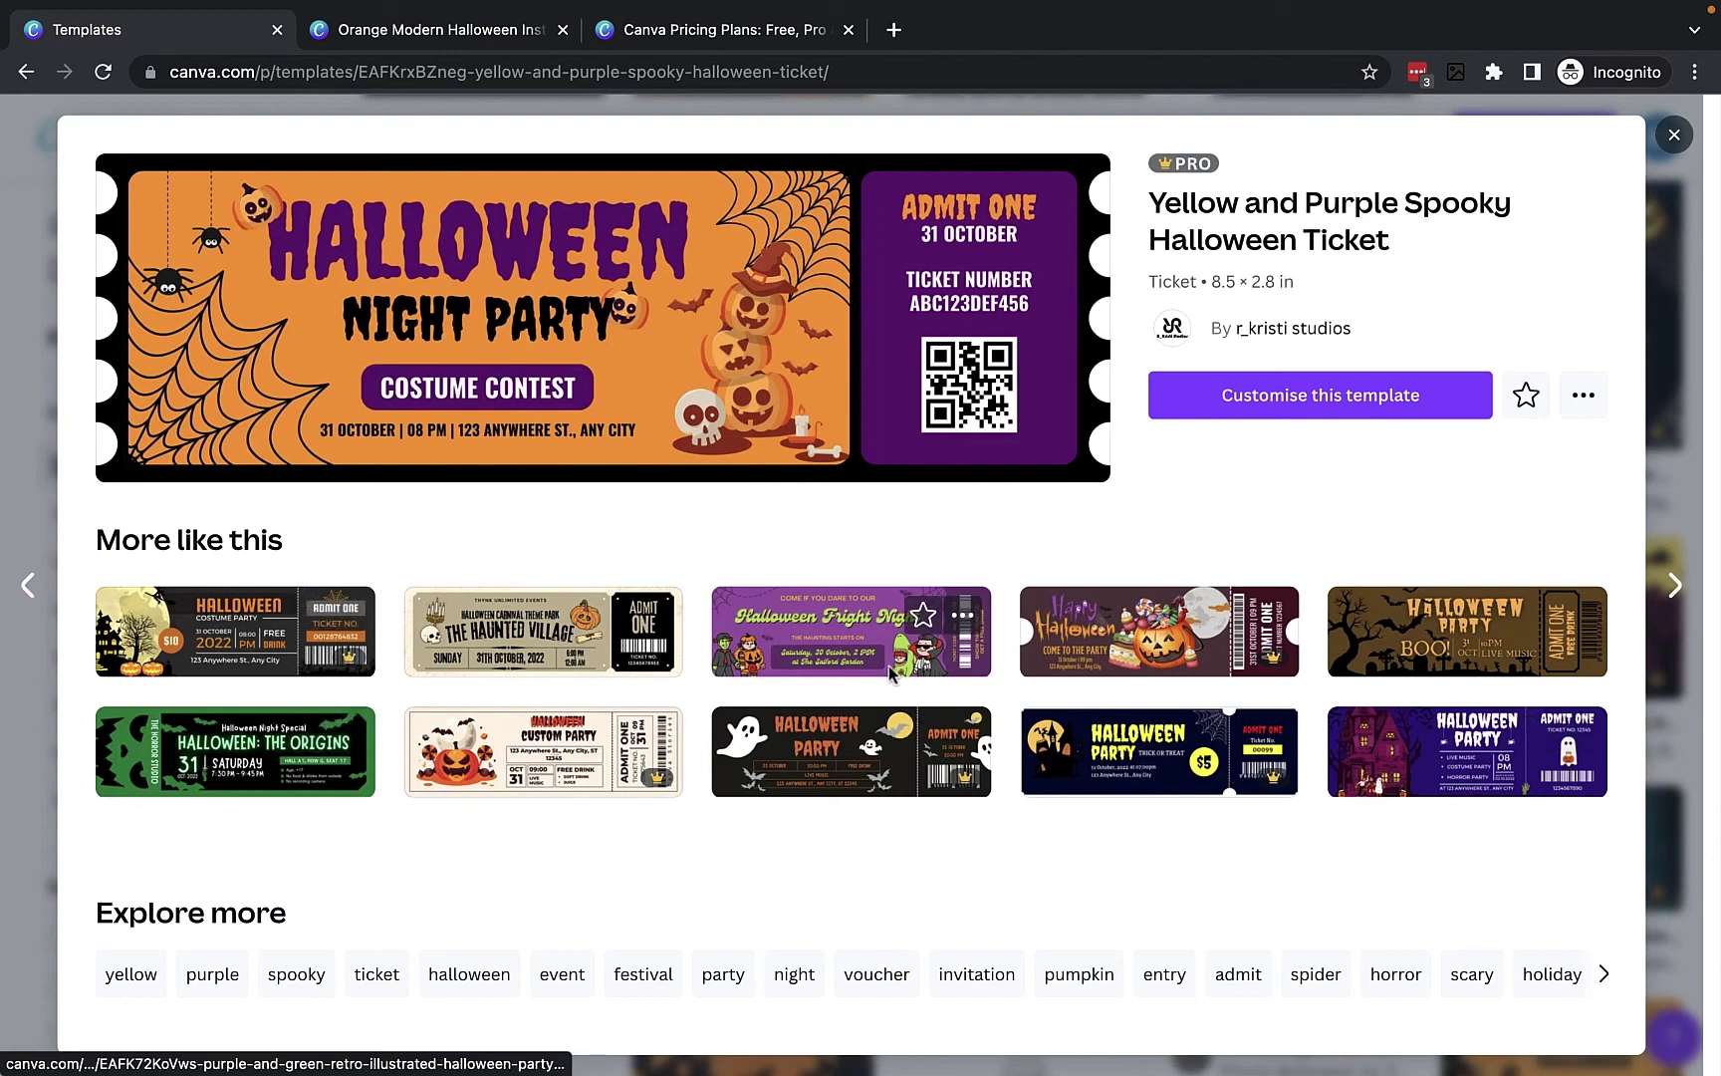
click(788, 112)
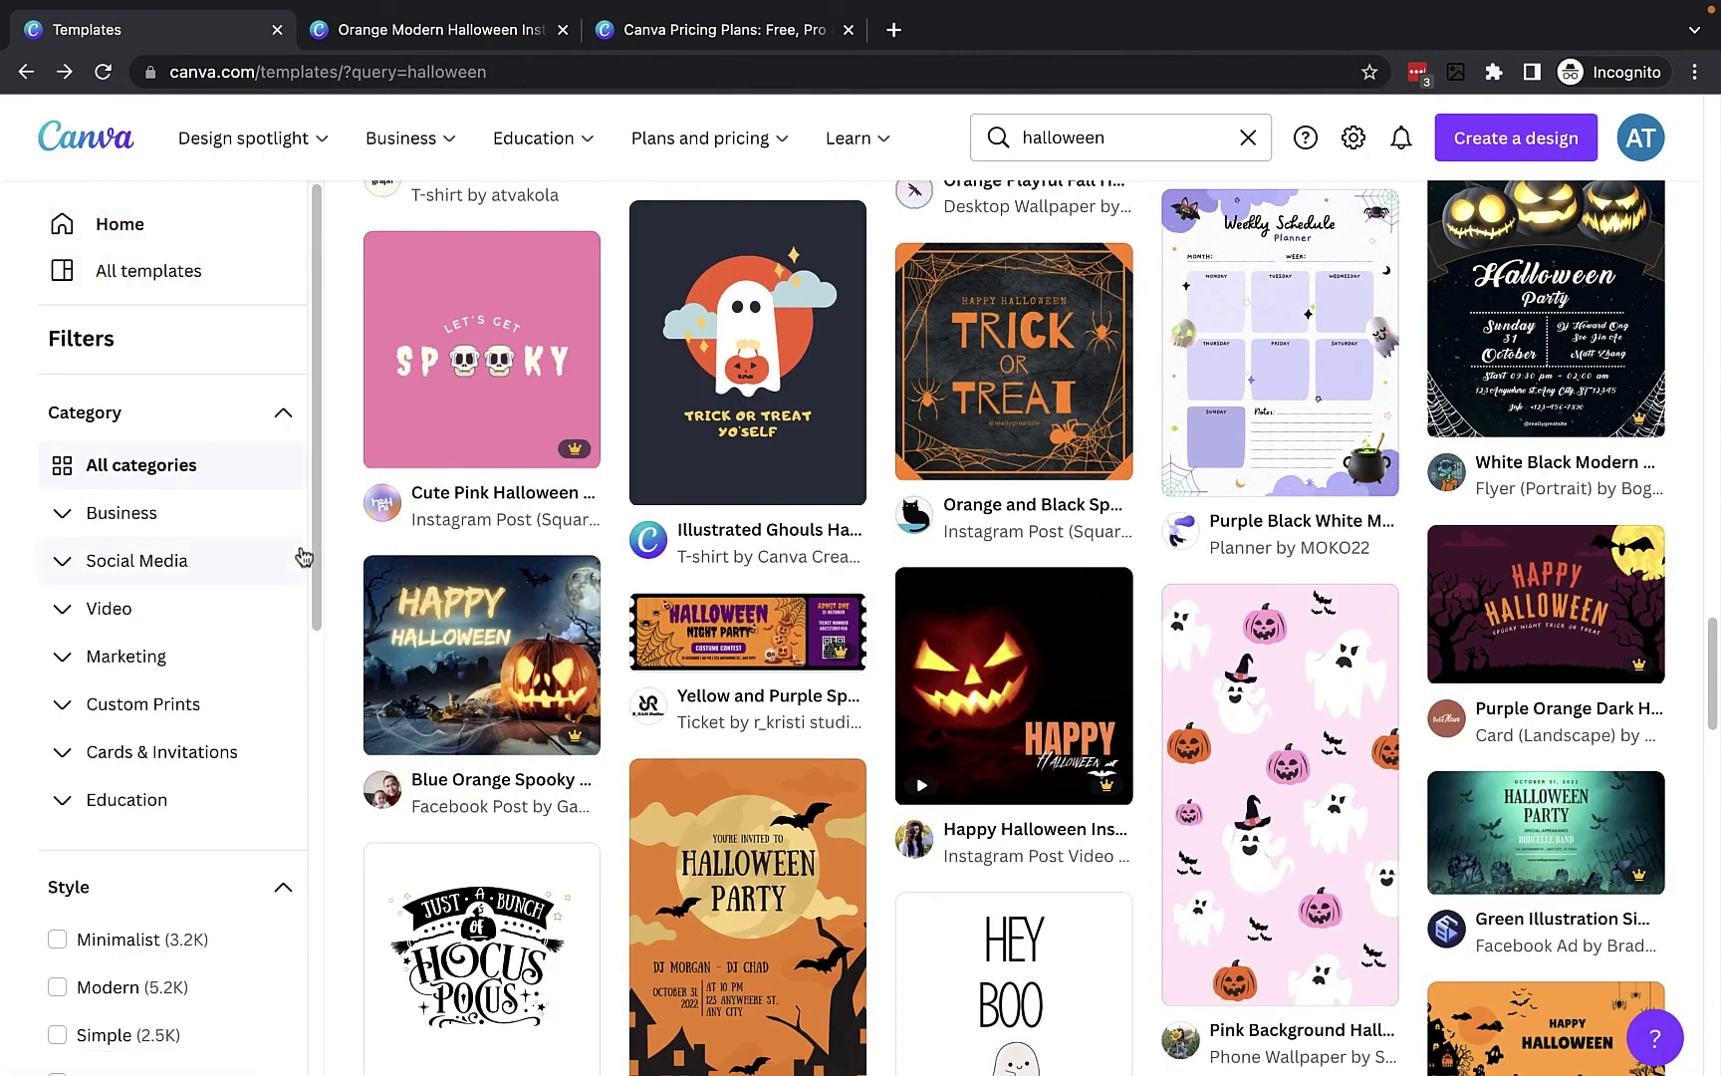
- Create a blank 1920 × 1080 px Video design and keep it in the browser instead of the desktop app
click(1515, 137)
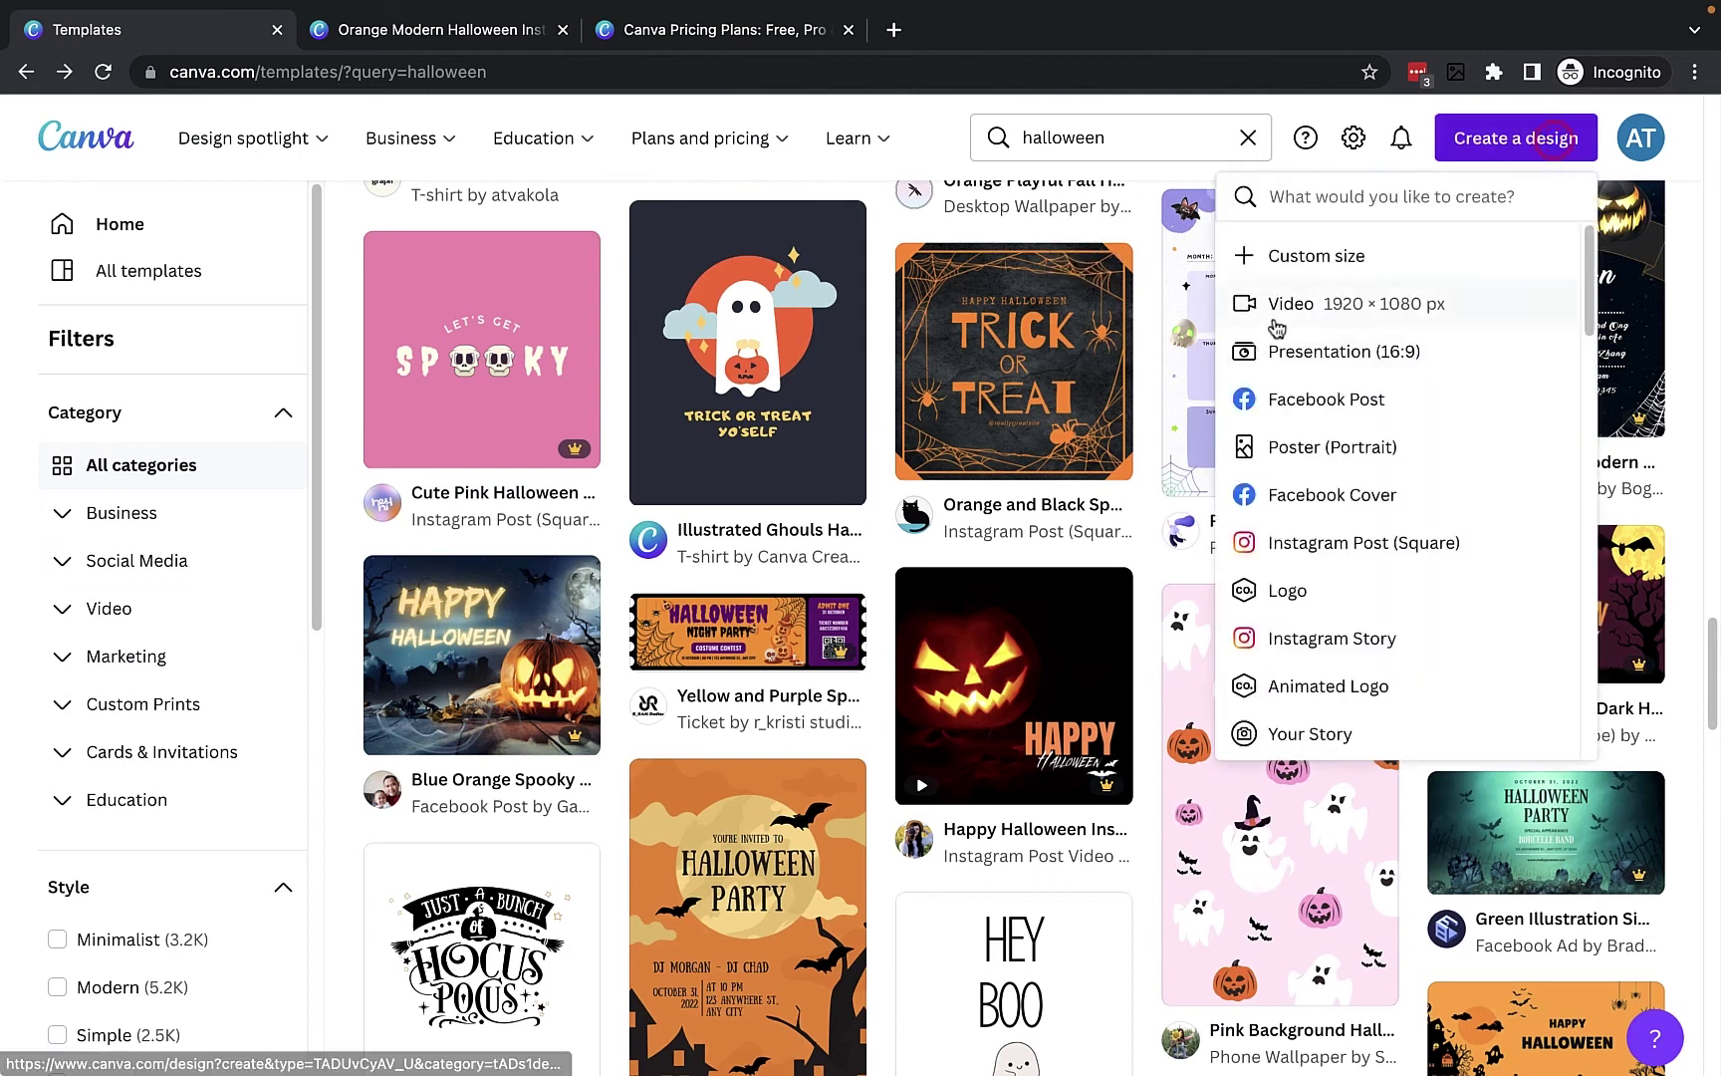
click(1298, 304)
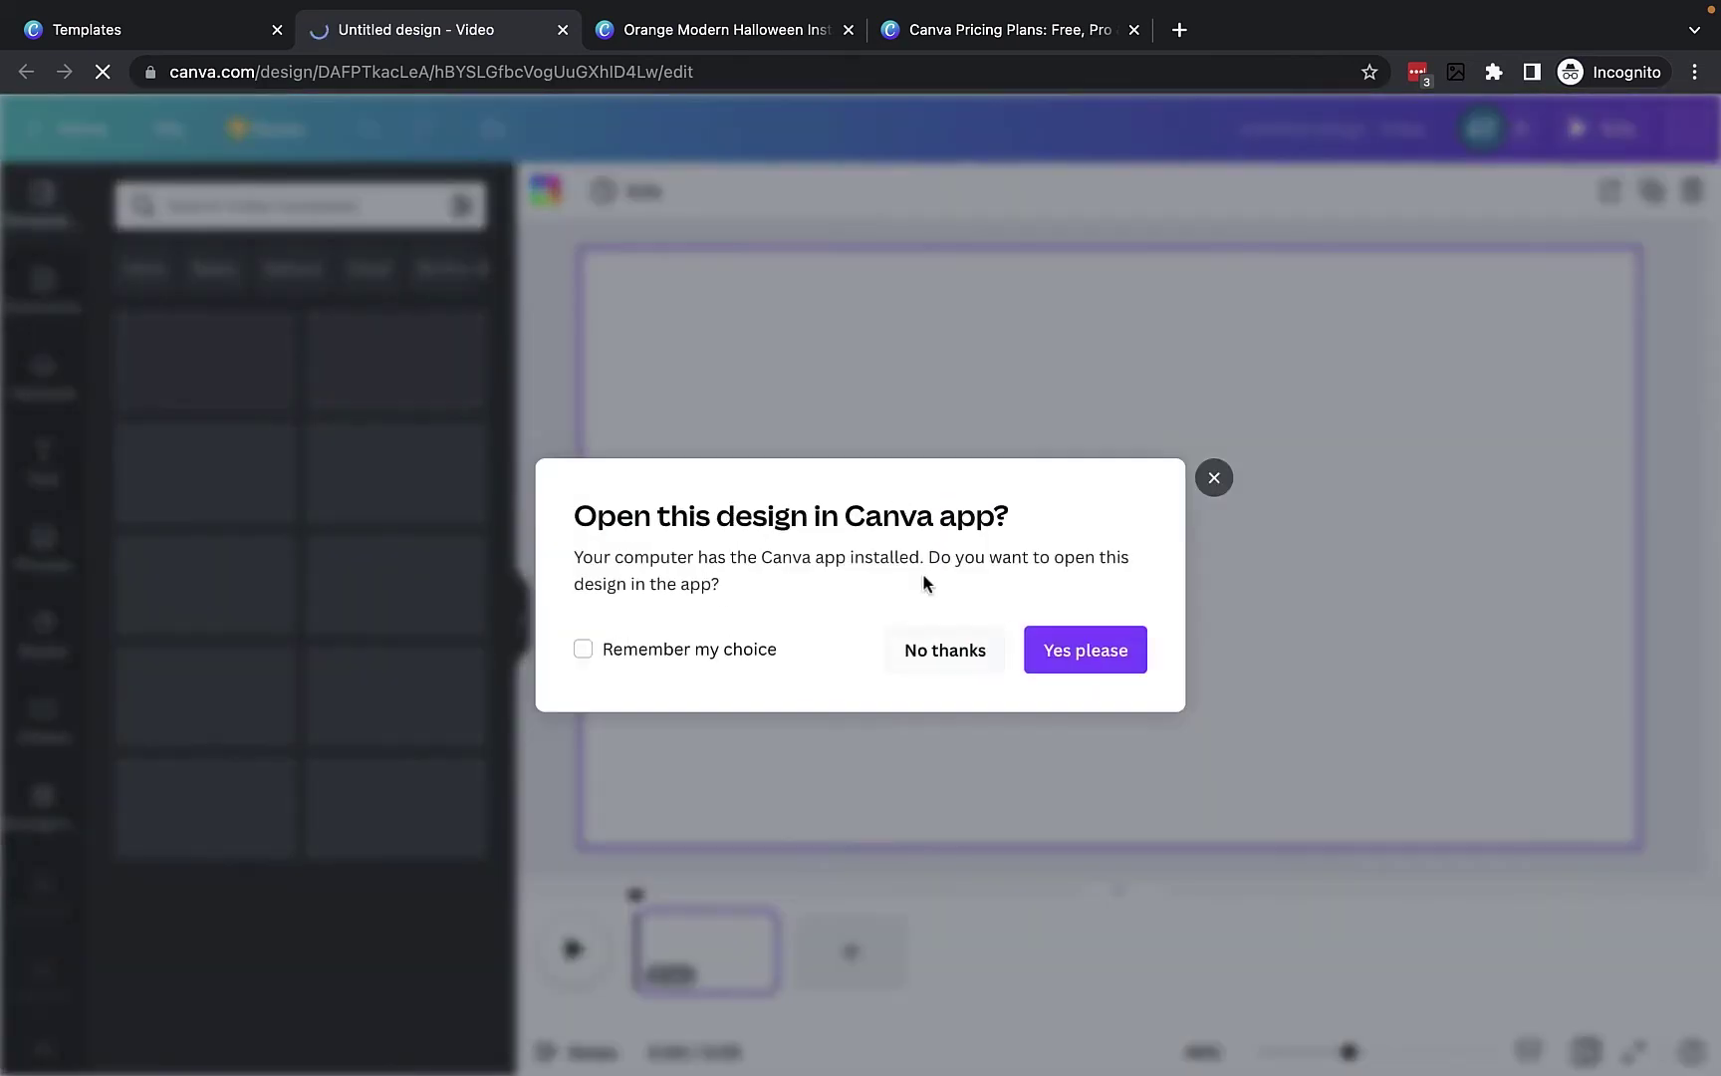
click(959, 648)
- Search the stock videos for "computing"
click(61, 699)
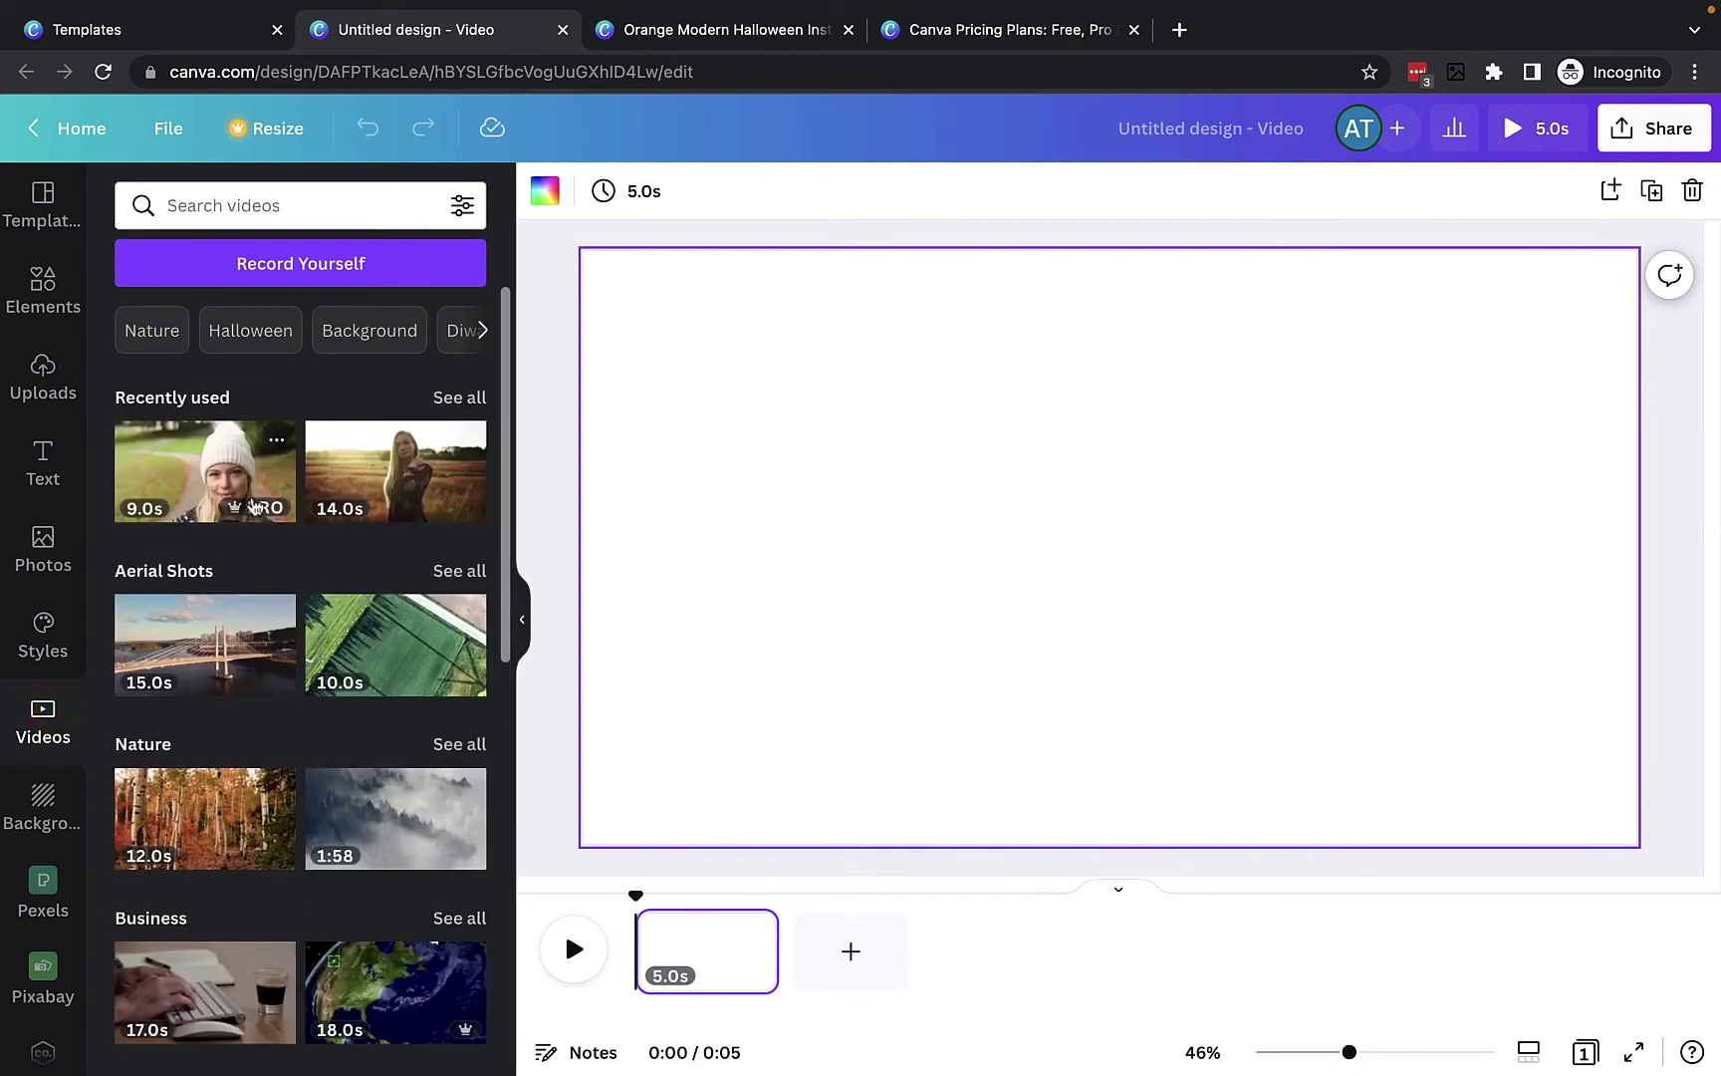
scroll(231, 529, down, 1)
click(217, 205)
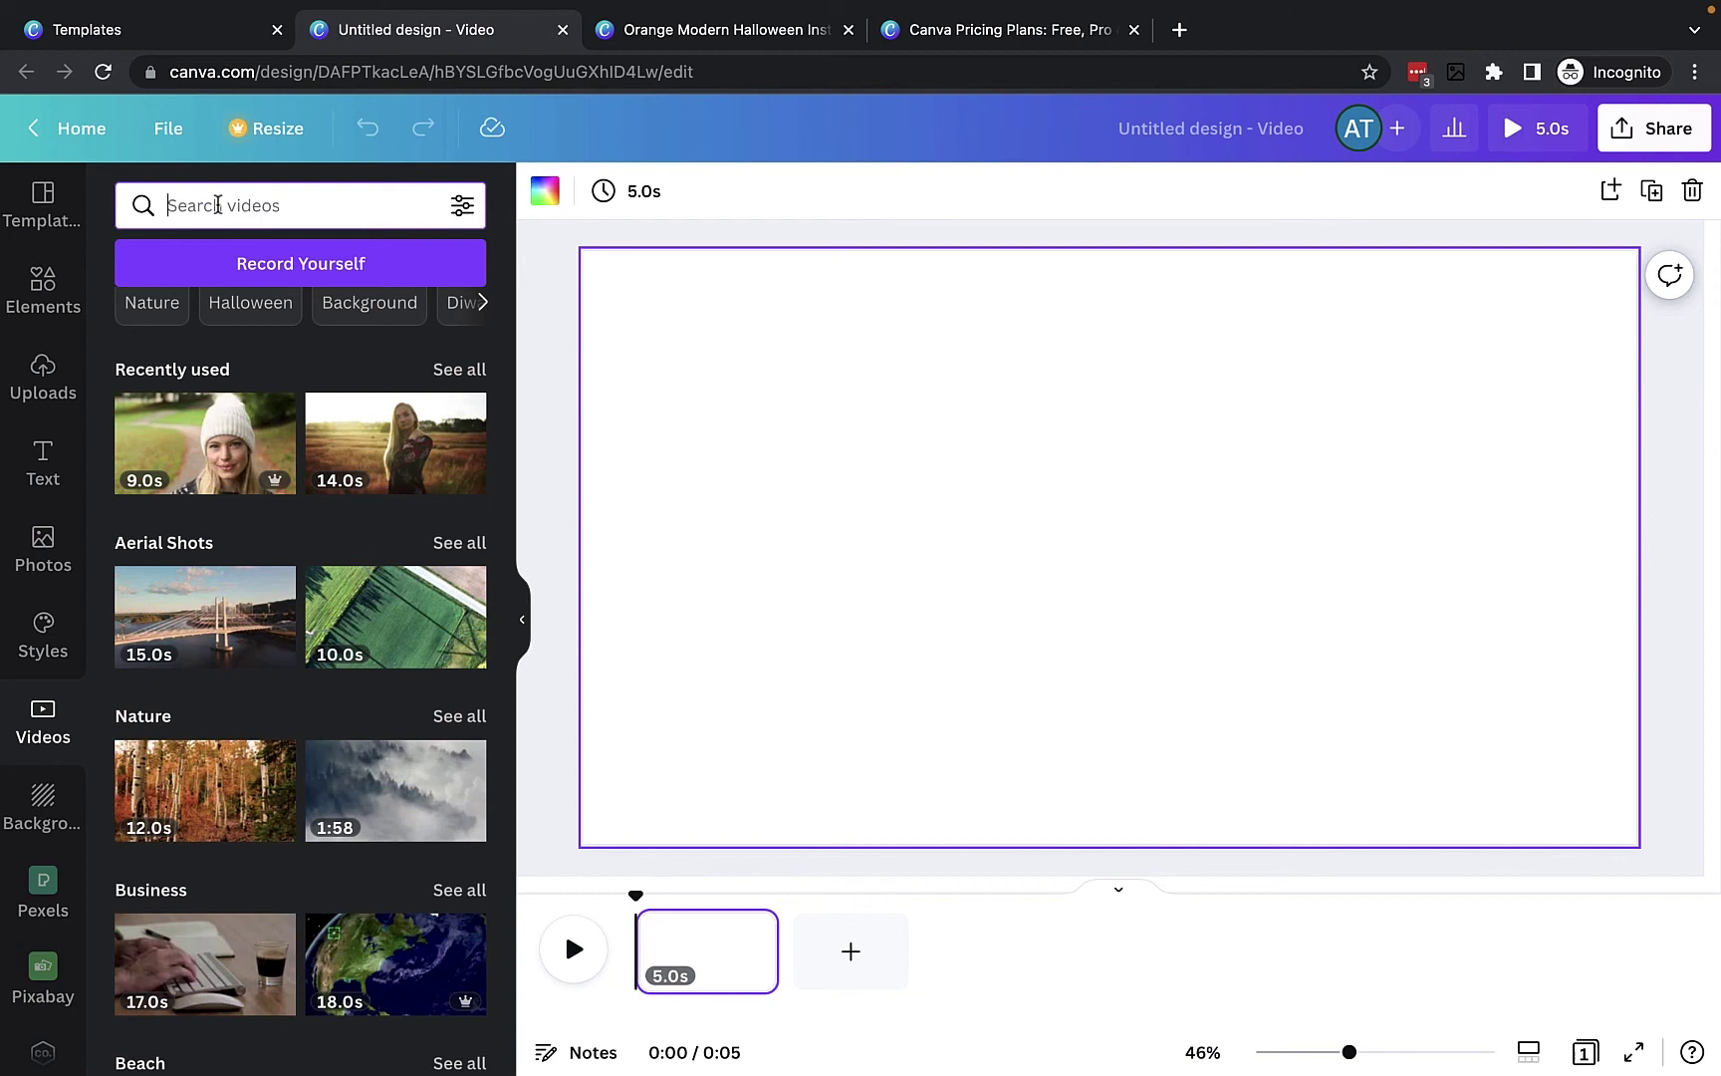
text(computing)
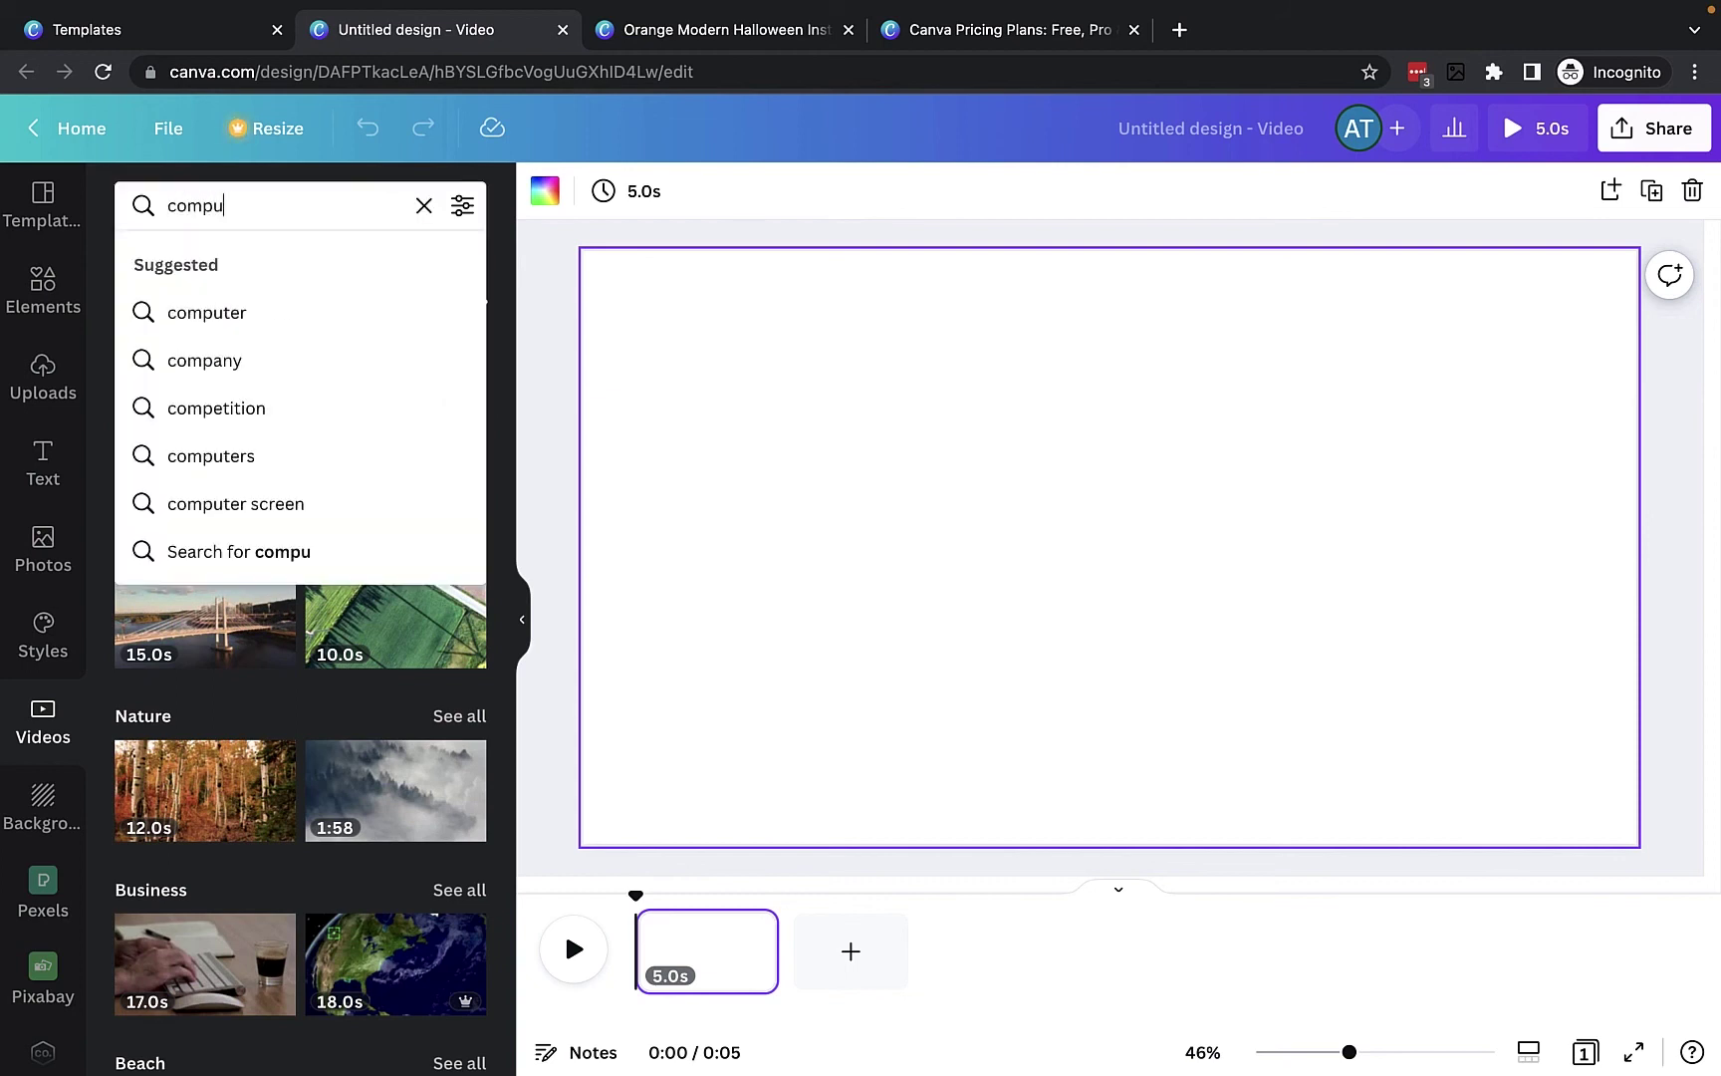
key(Return)
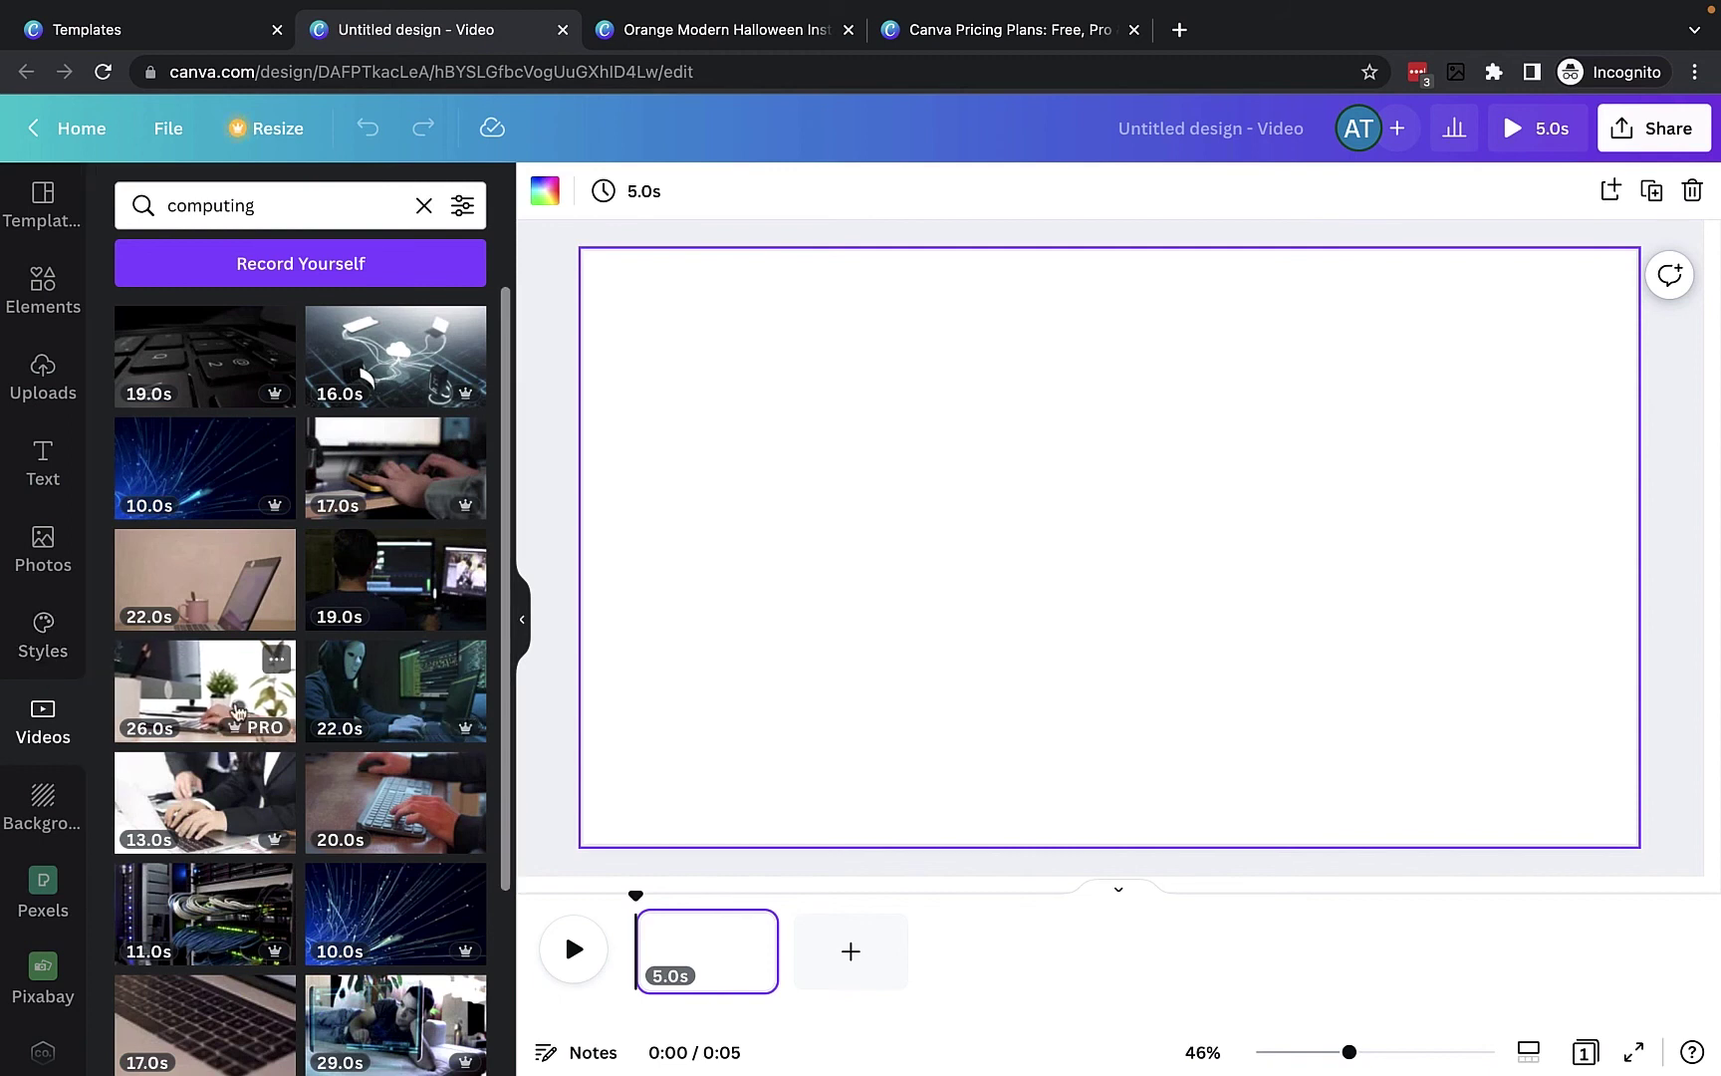
- Add the 26-second Pro clip of hands typing at a desk, set it as the page background and play it
click(212, 687)
right_click(1236, 546)
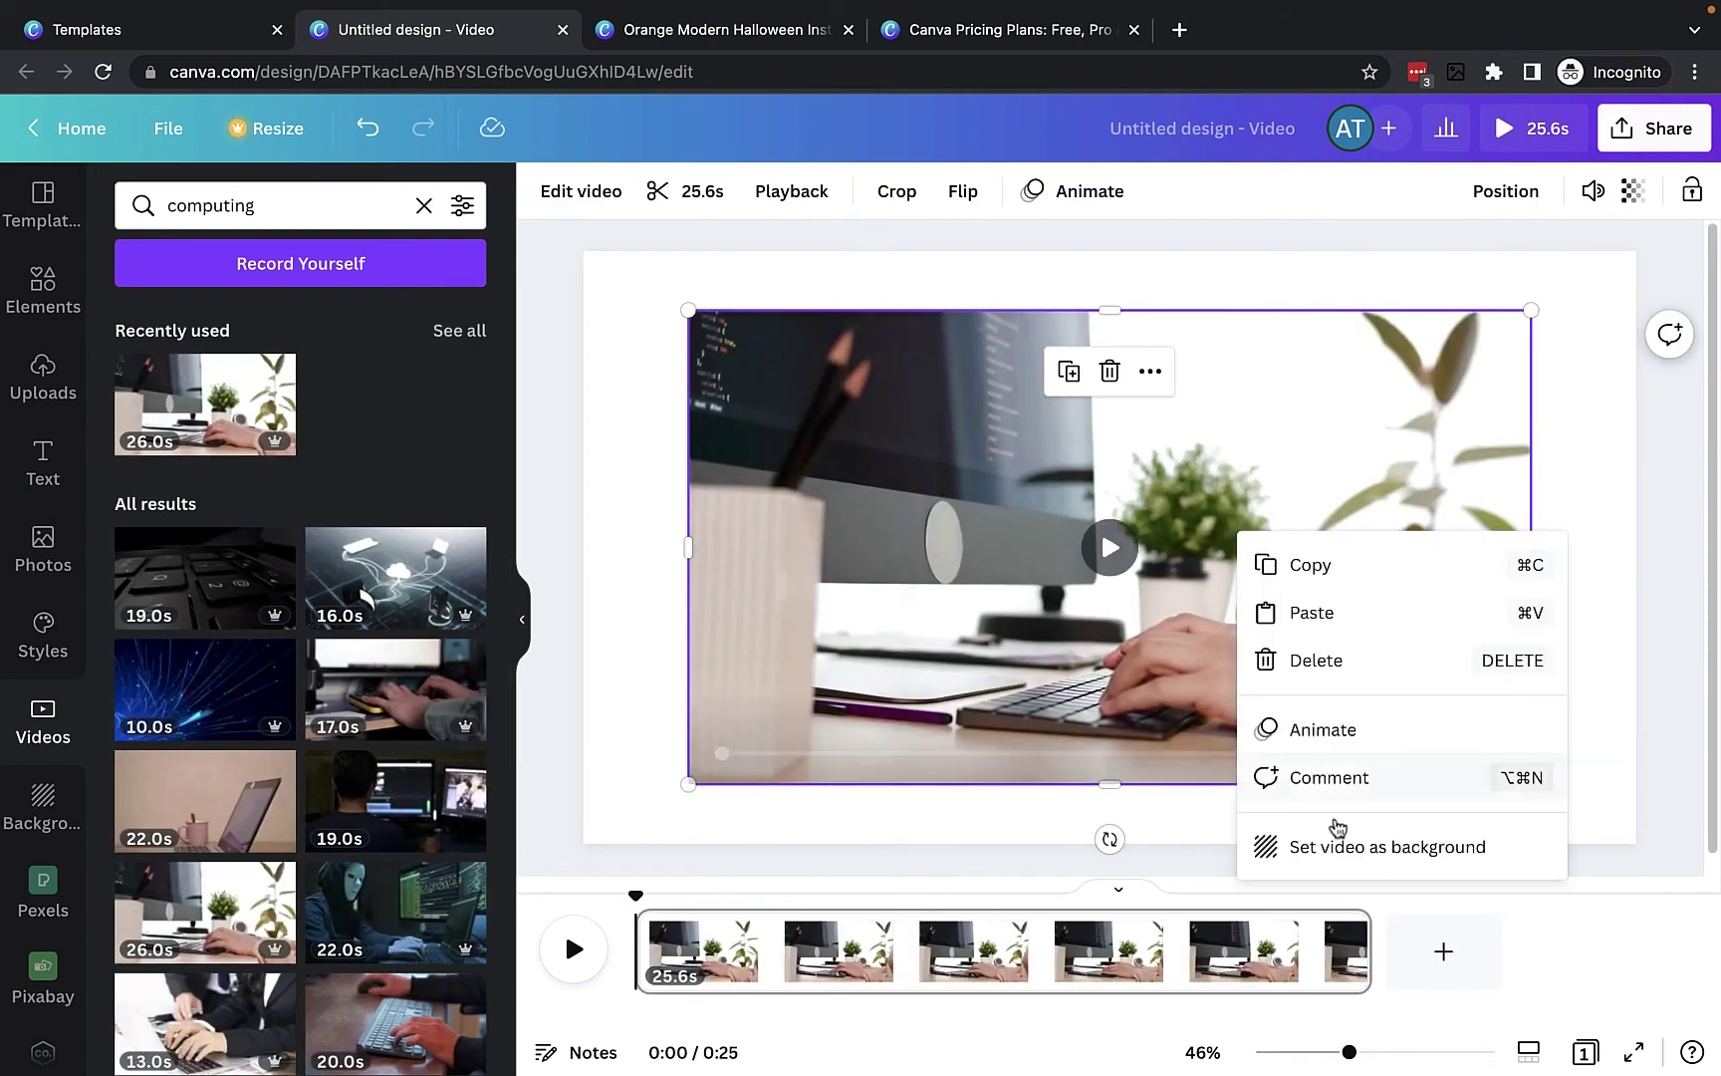
click(1341, 842)
click(575, 948)
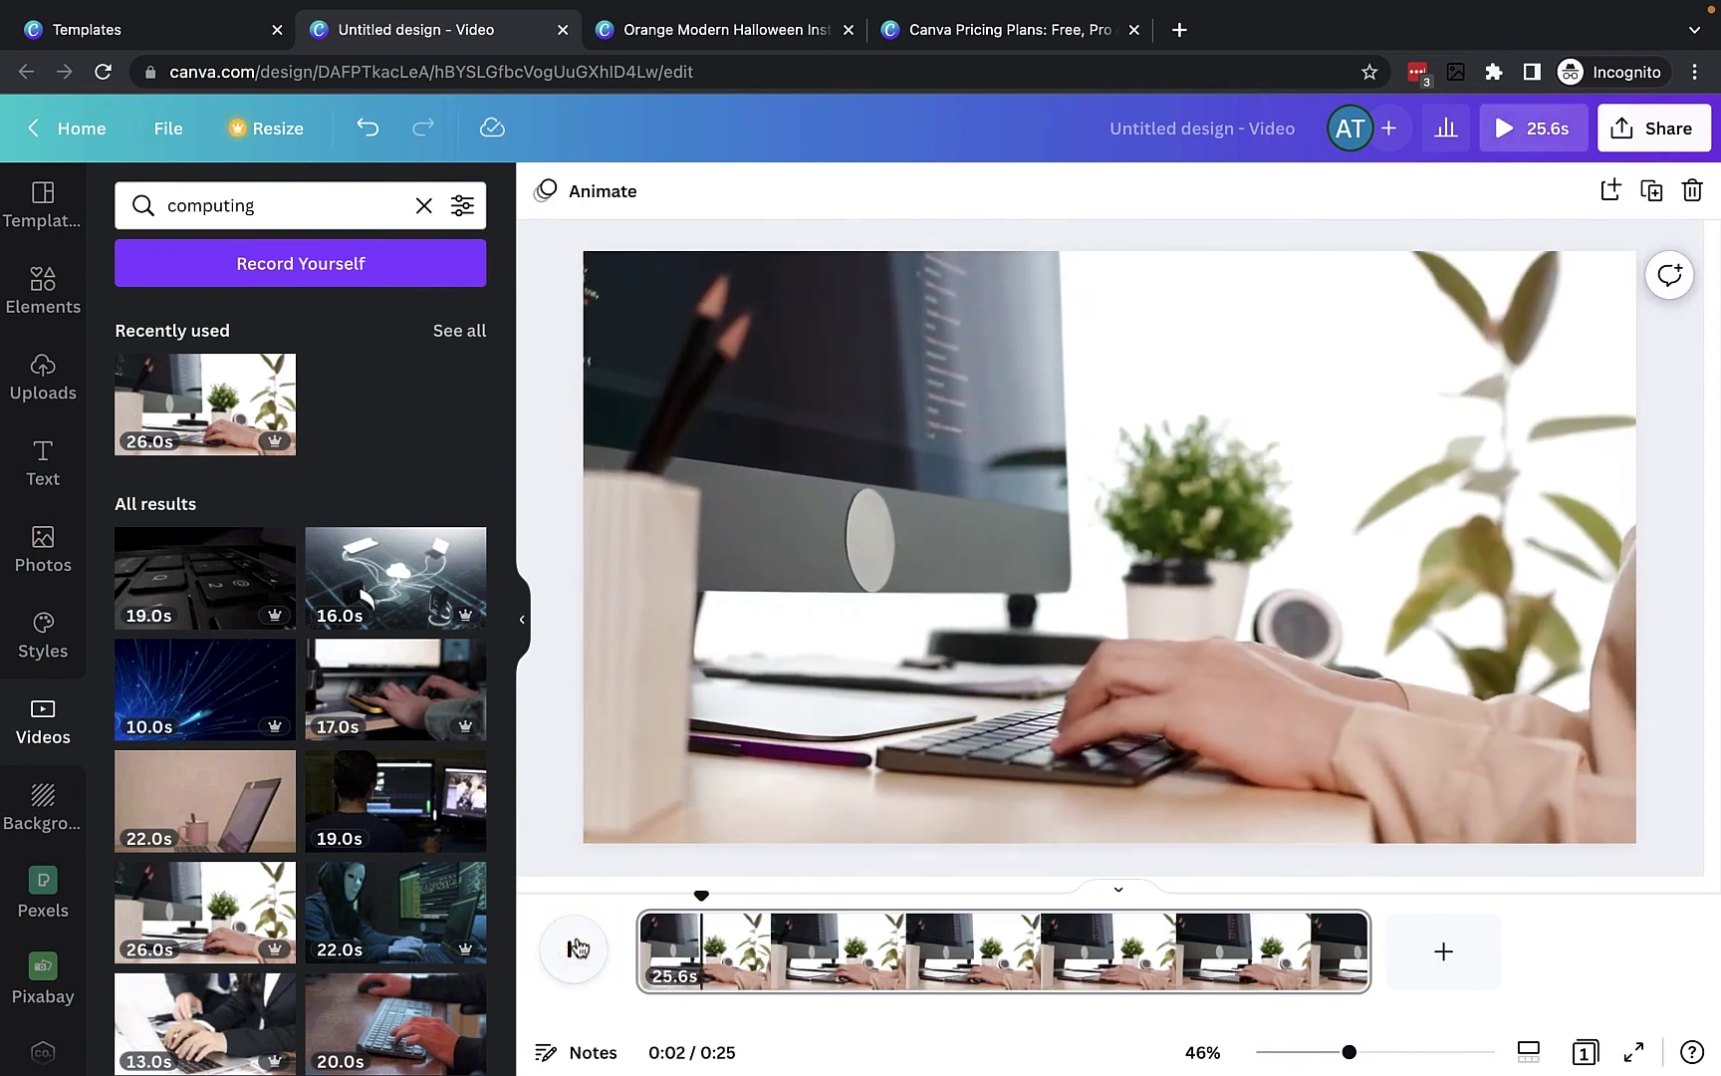
- Add a second page and insert the 10-second Pro clip of the blue cloud network from the "computing" results
click(1456, 926)
scroll(299, 648, down, 7)
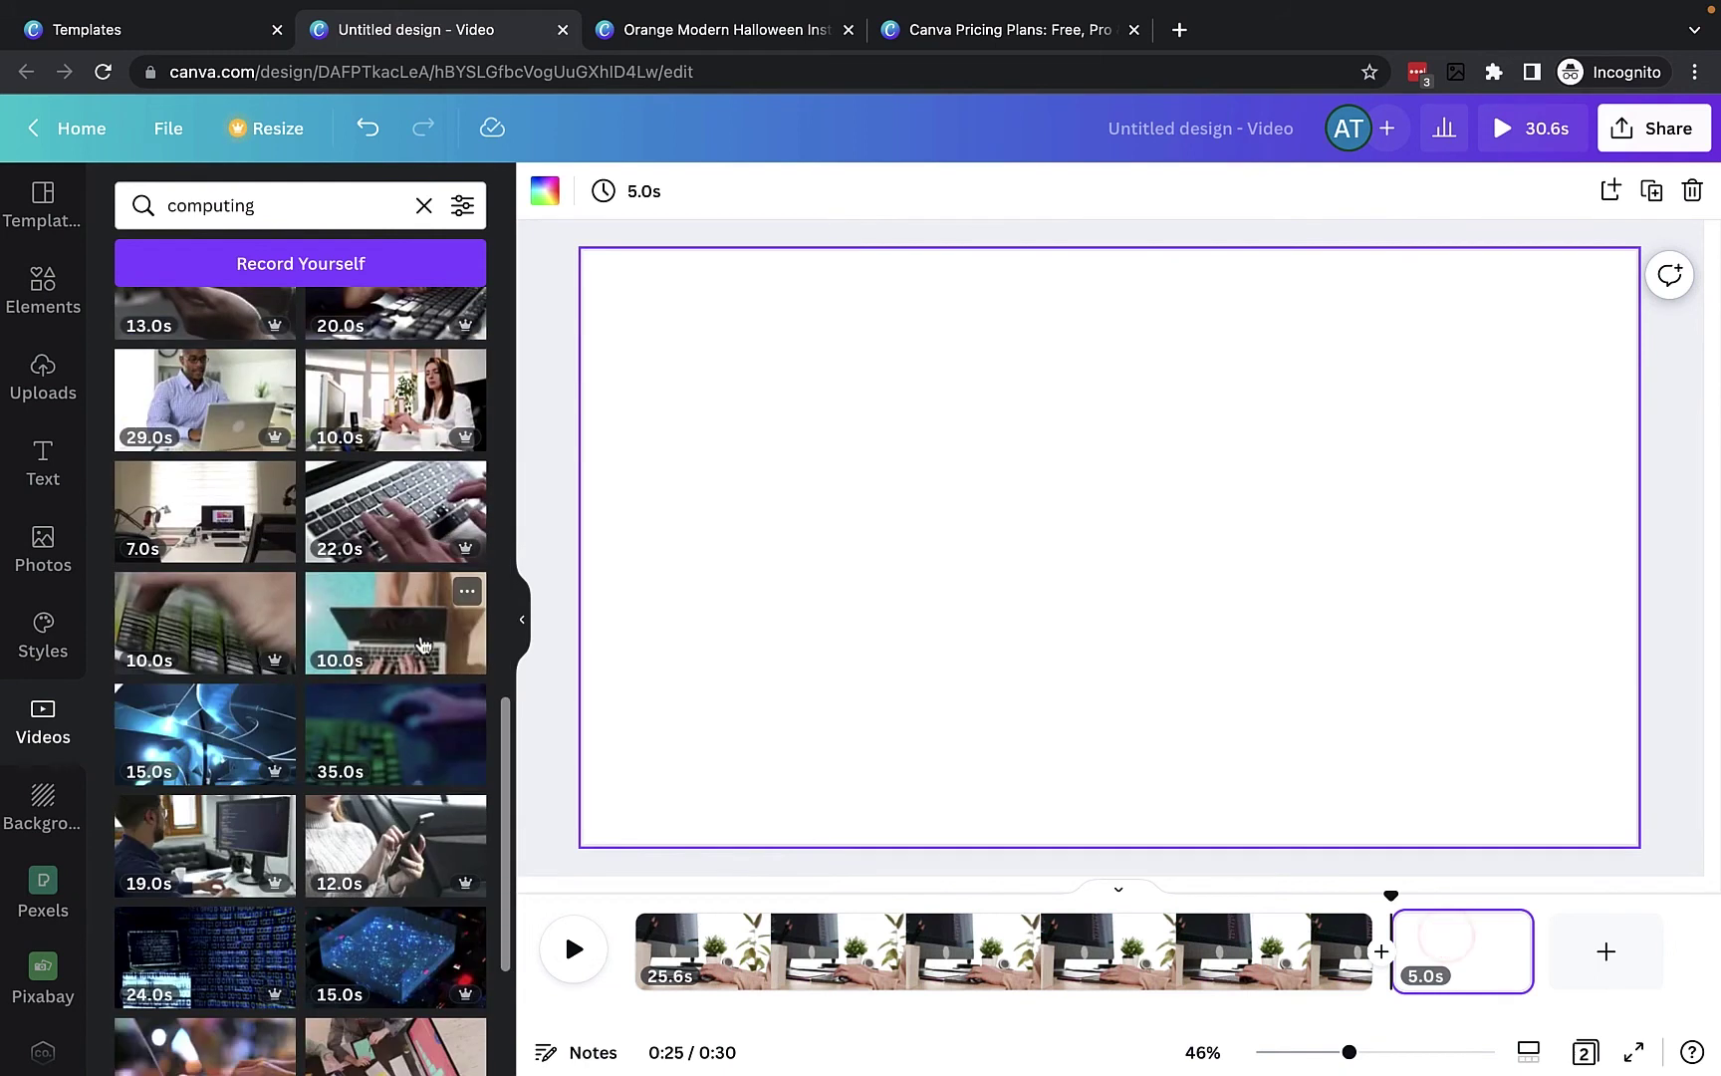
scroll(311, 518, down, 5)
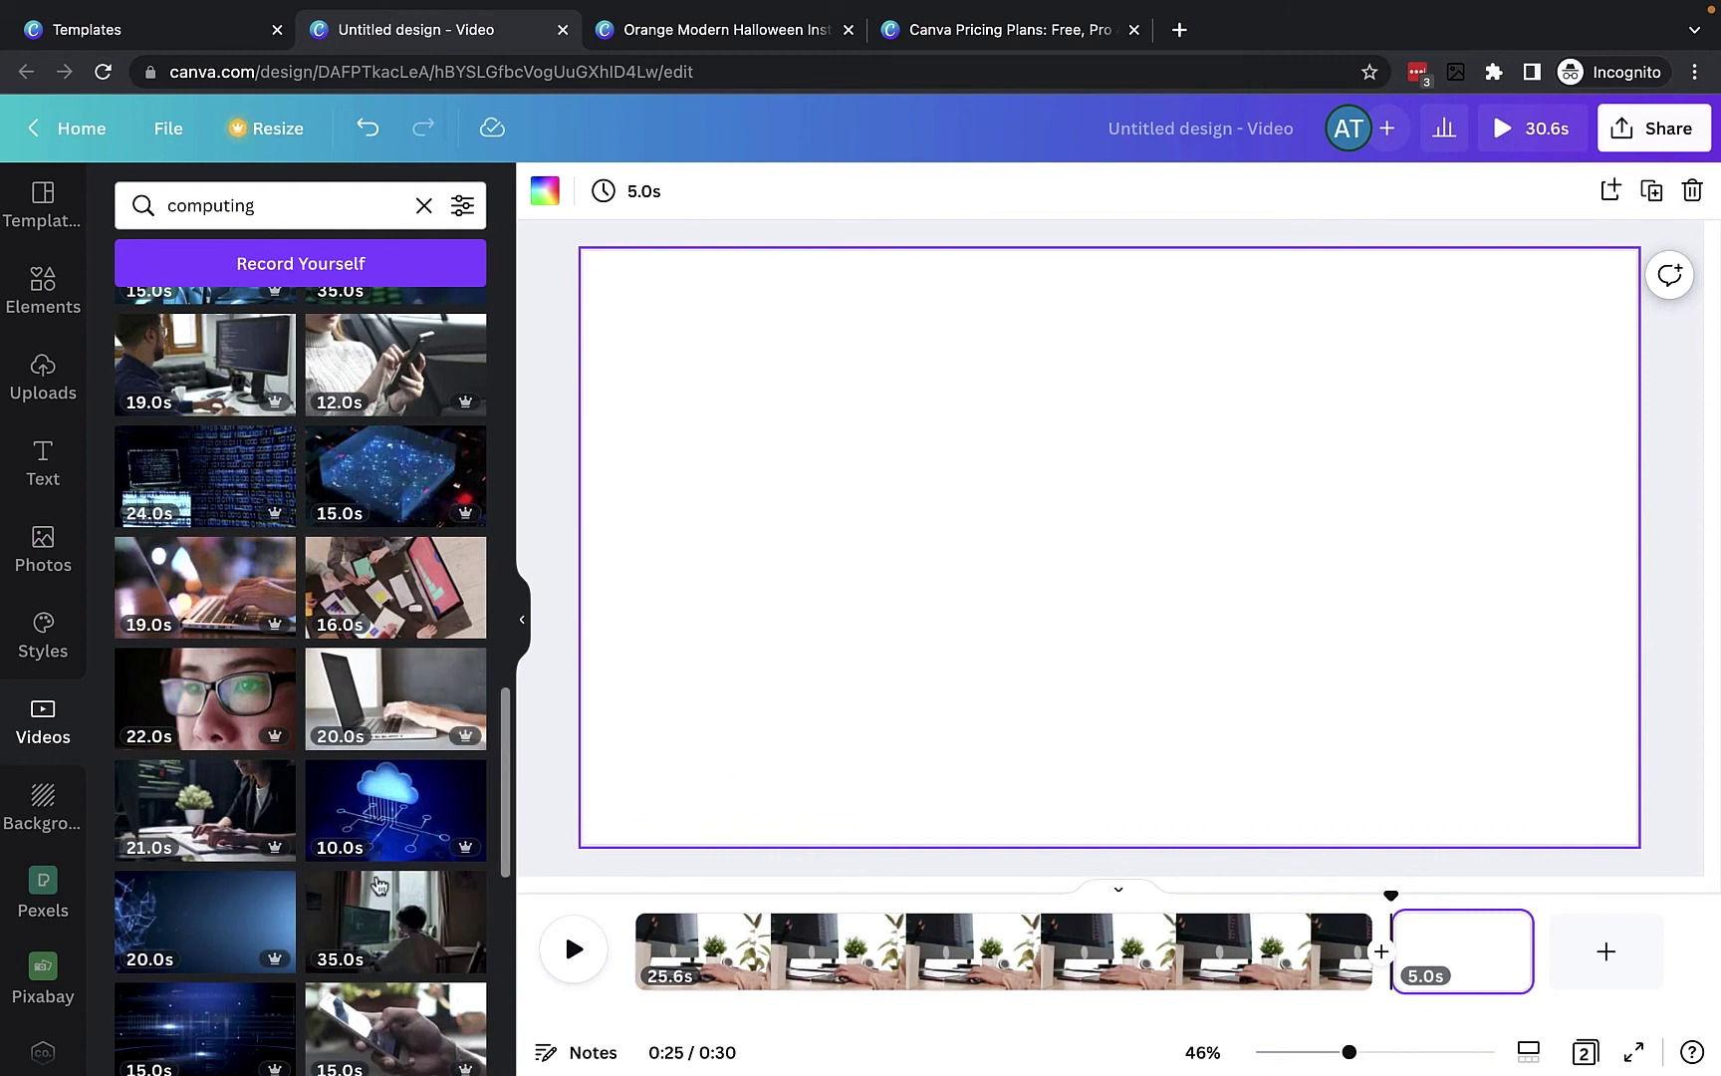
click(394, 797)
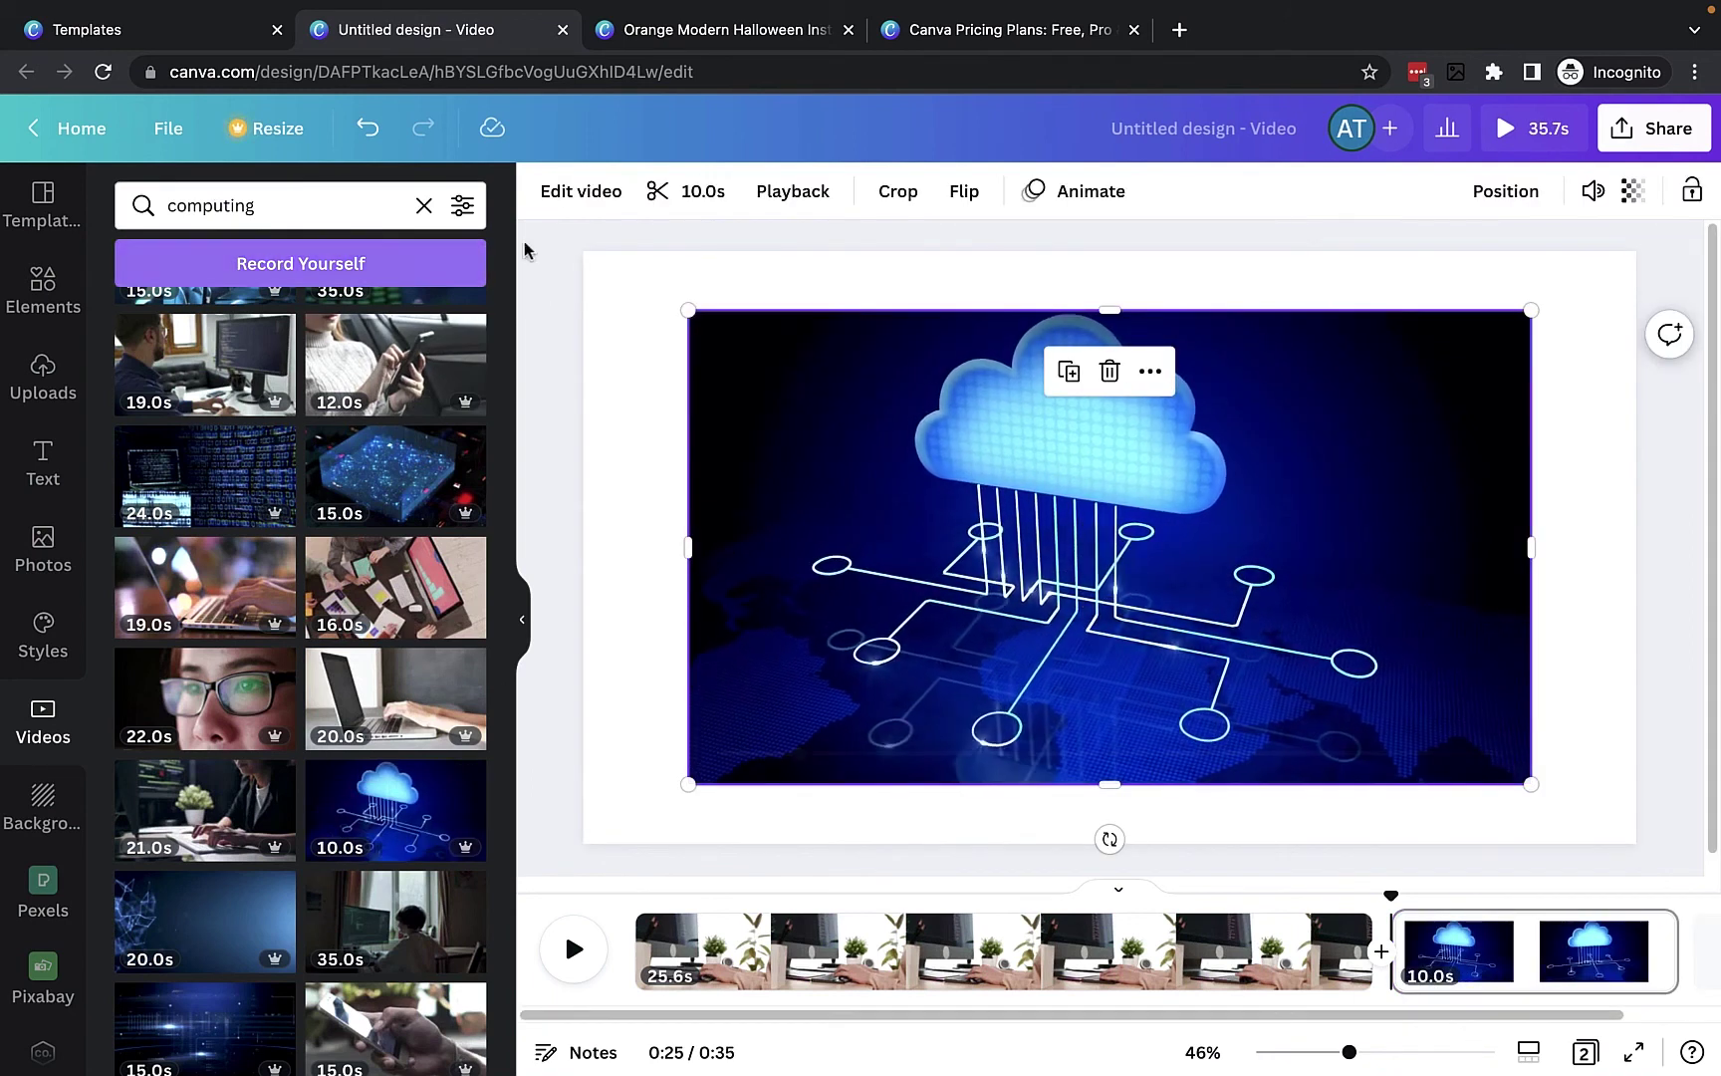
- Add a third page, search the photos for "person" and insert the Pro photo of the standing man in a suit
click(1702, 954)
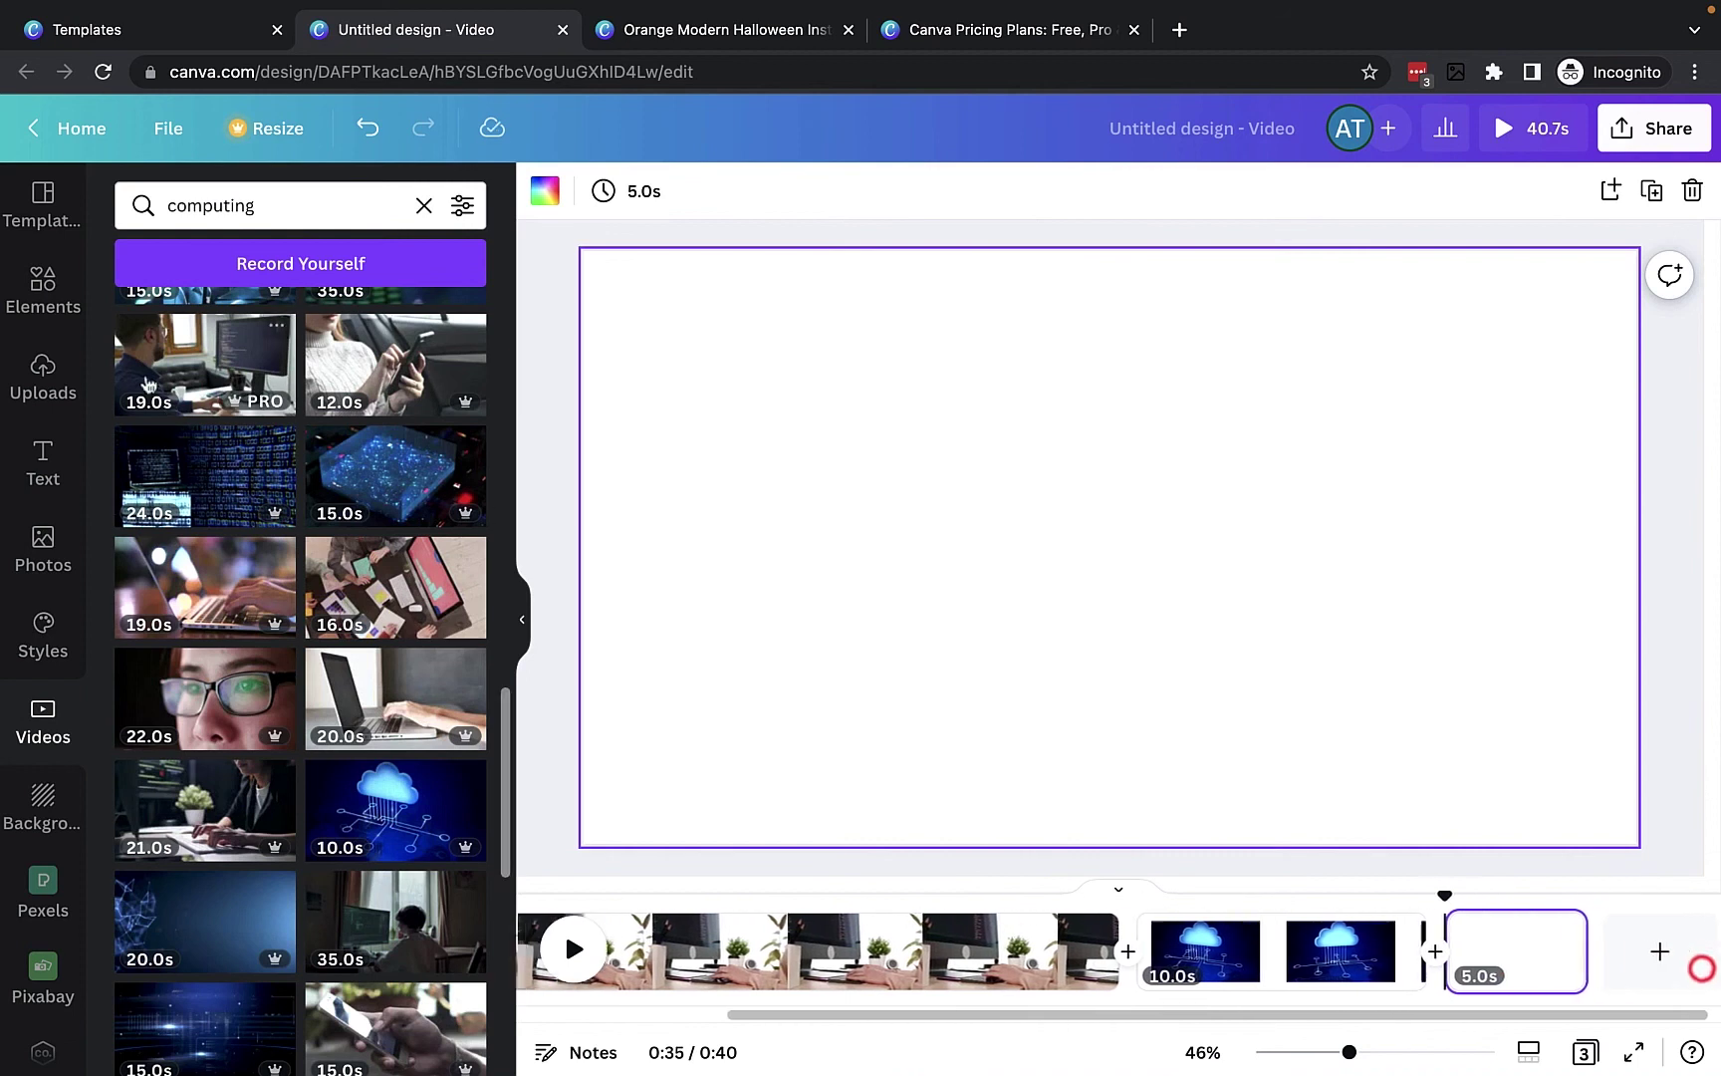
click(43, 550)
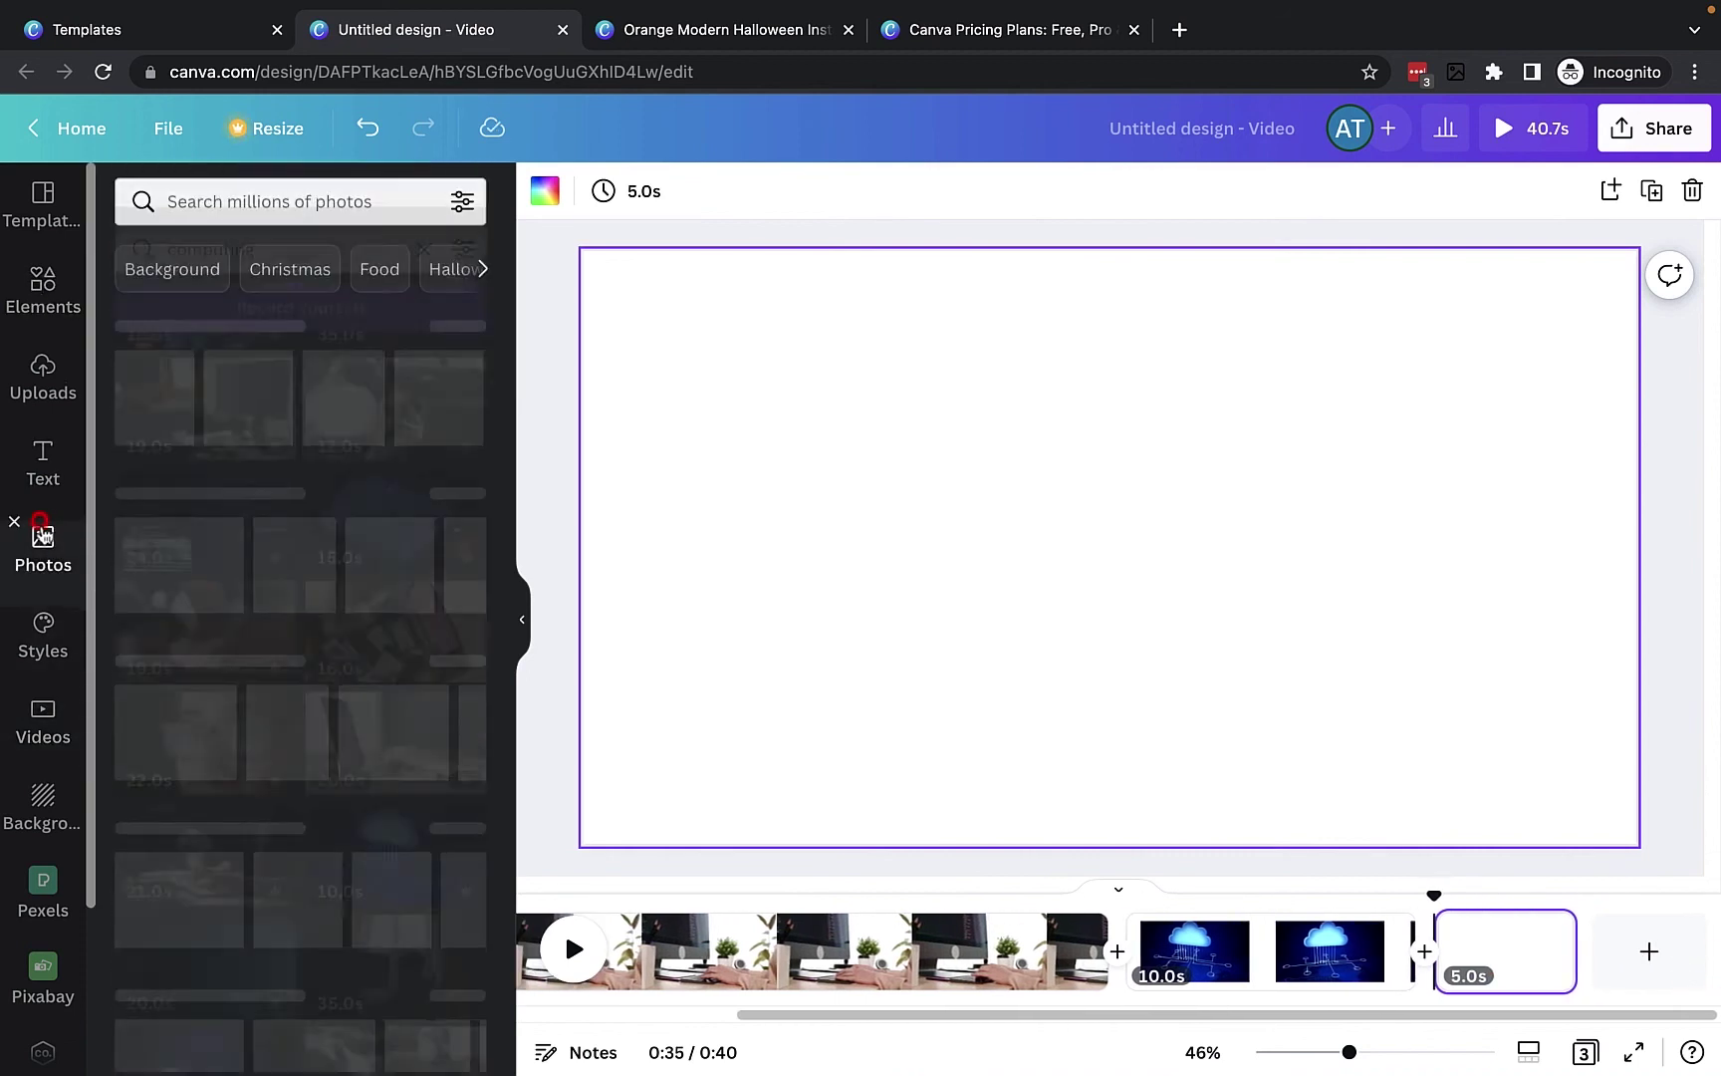
click(298, 206)
text(person)
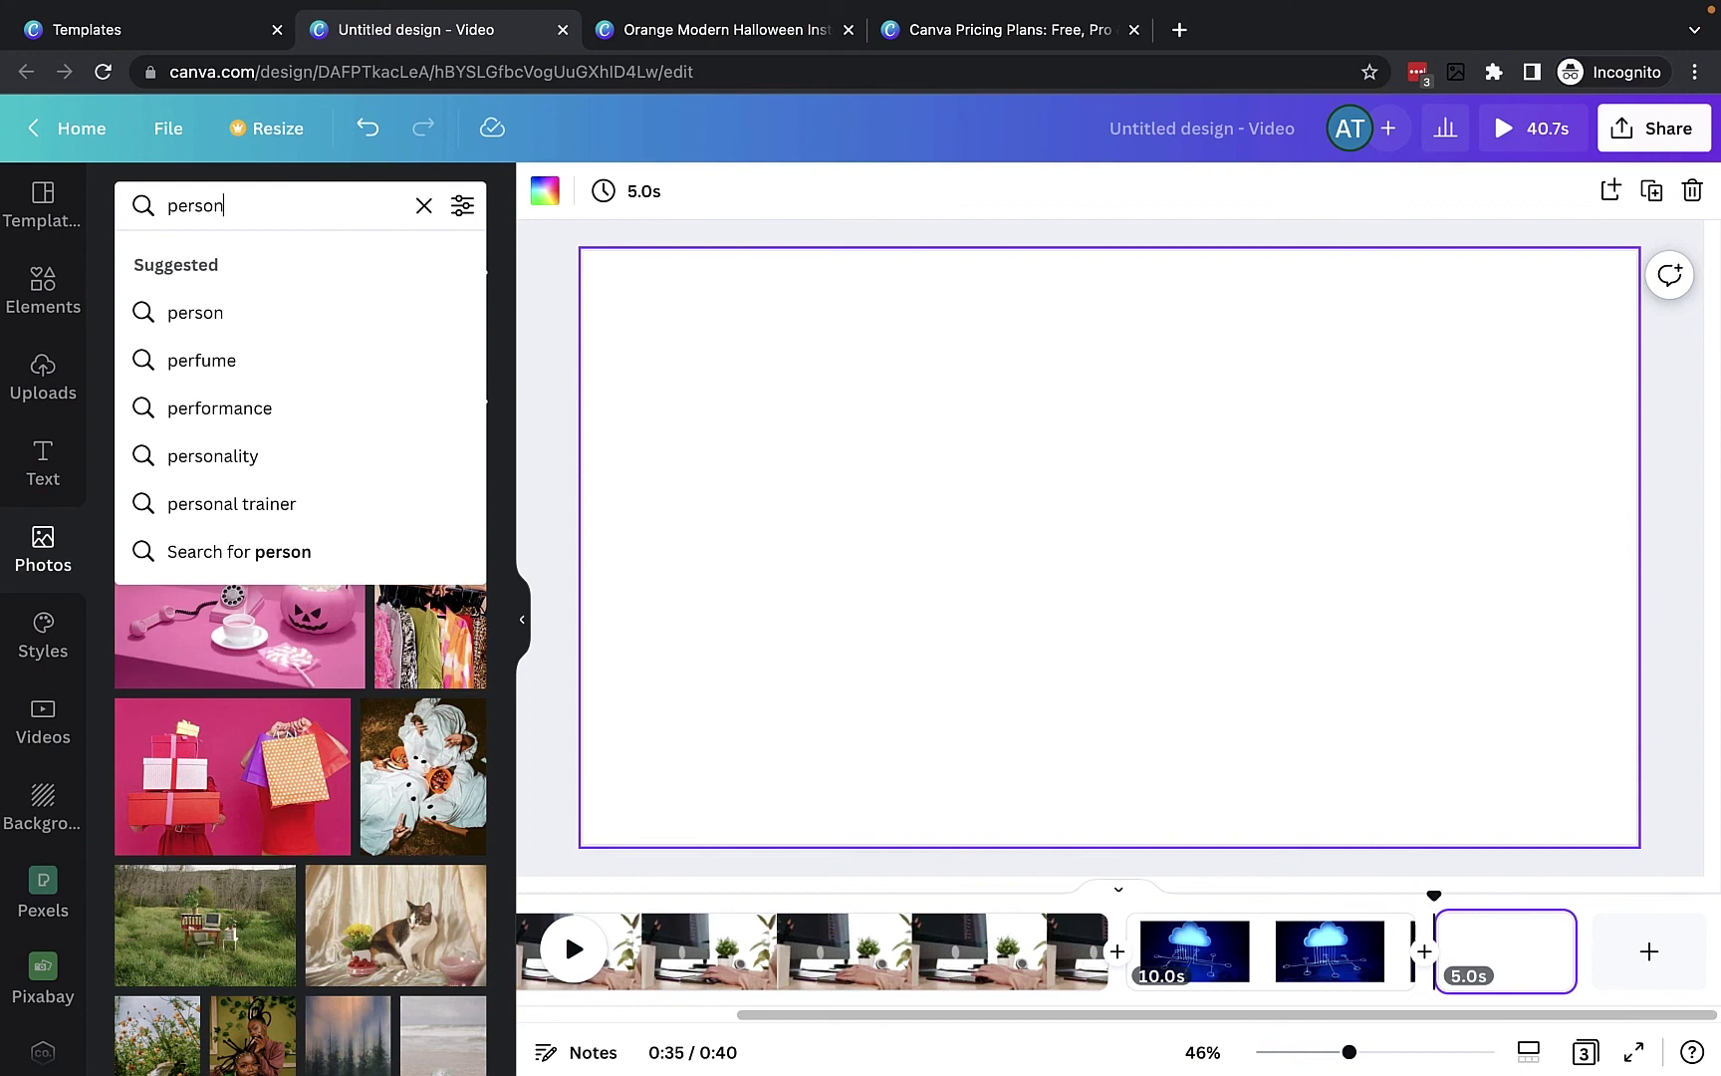
key(Return)
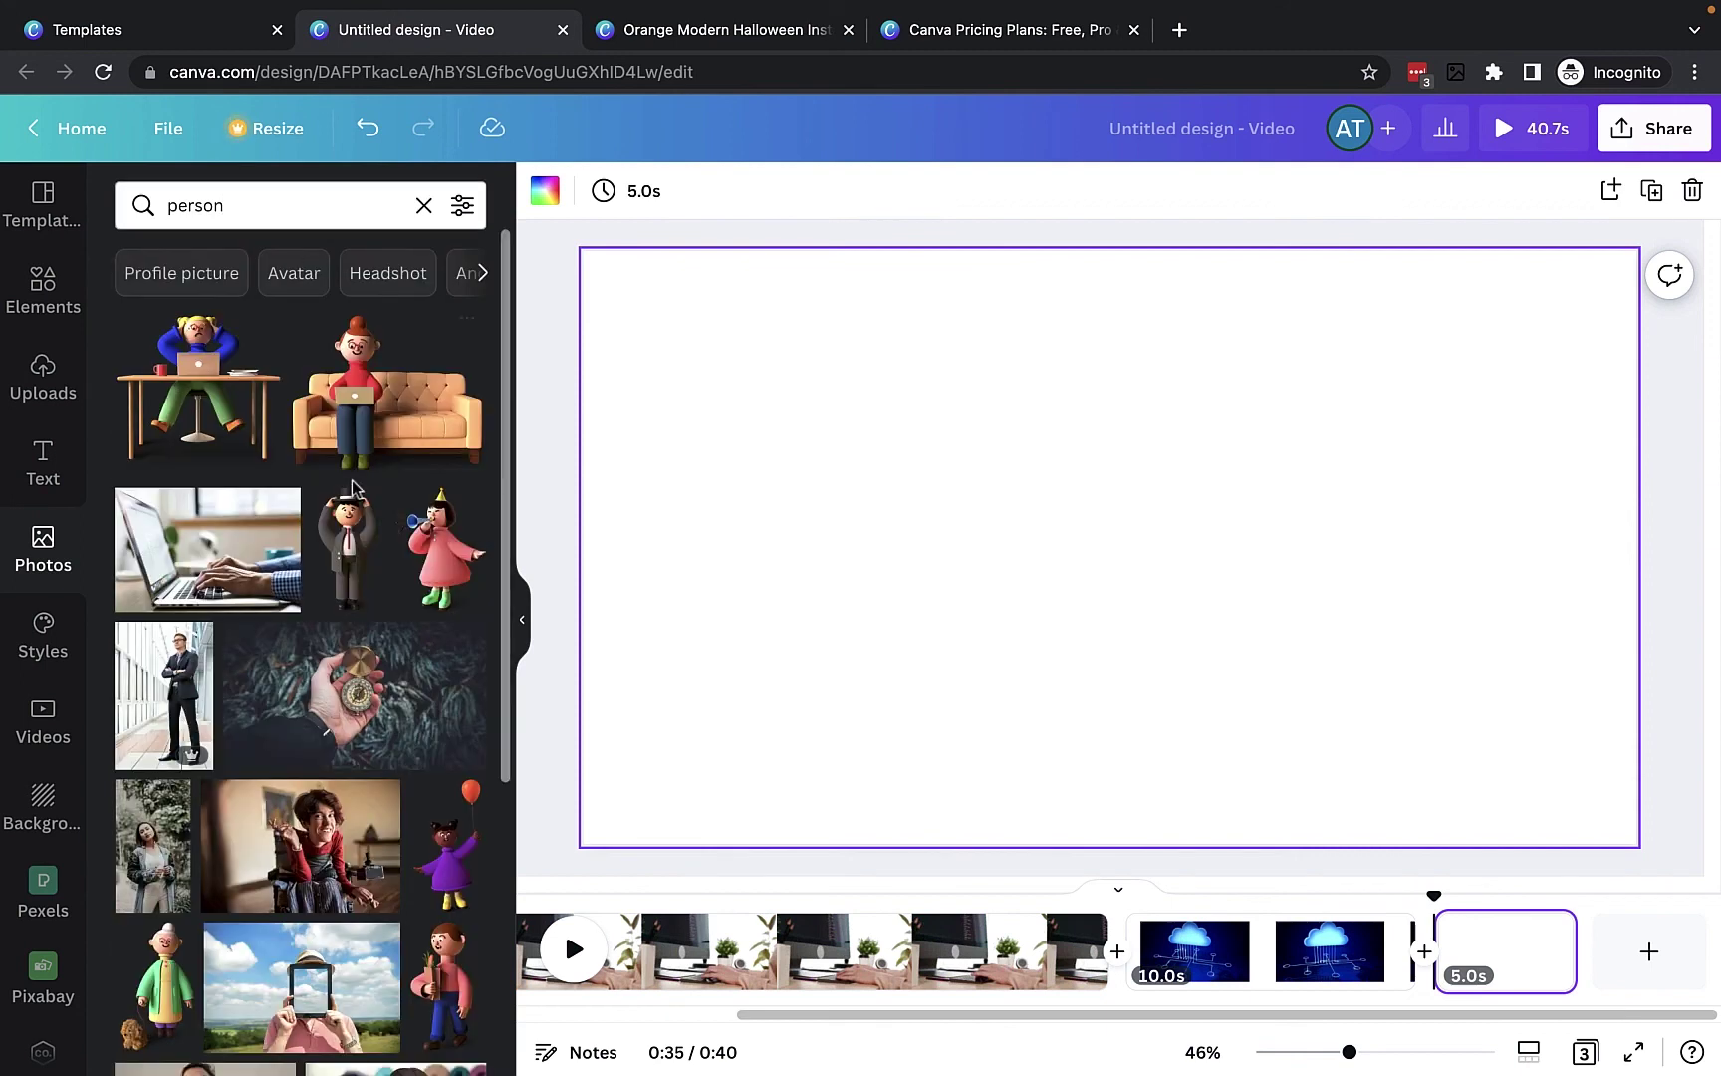
scroll(280, 599, down, 1)
click(161, 637)
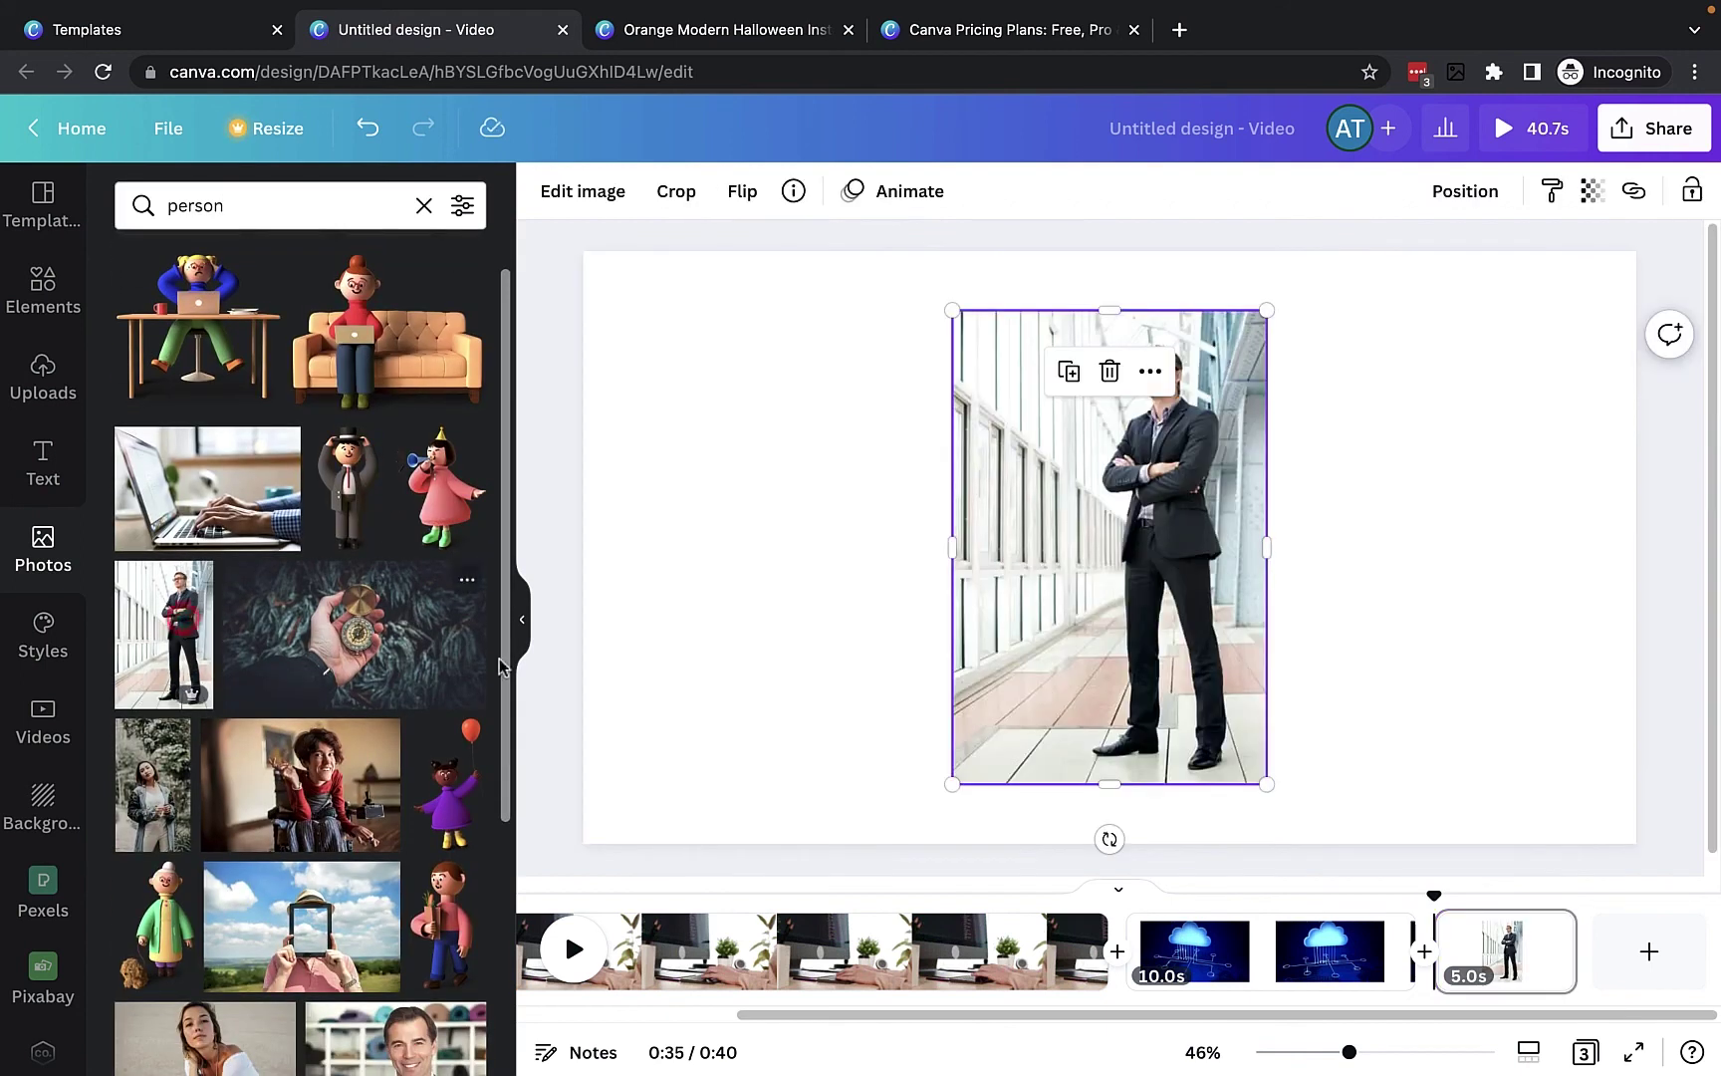
- Remove the background from the man's photo with Background Remover and enlarge it until his lower body extends past the page edge
click(576, 187)
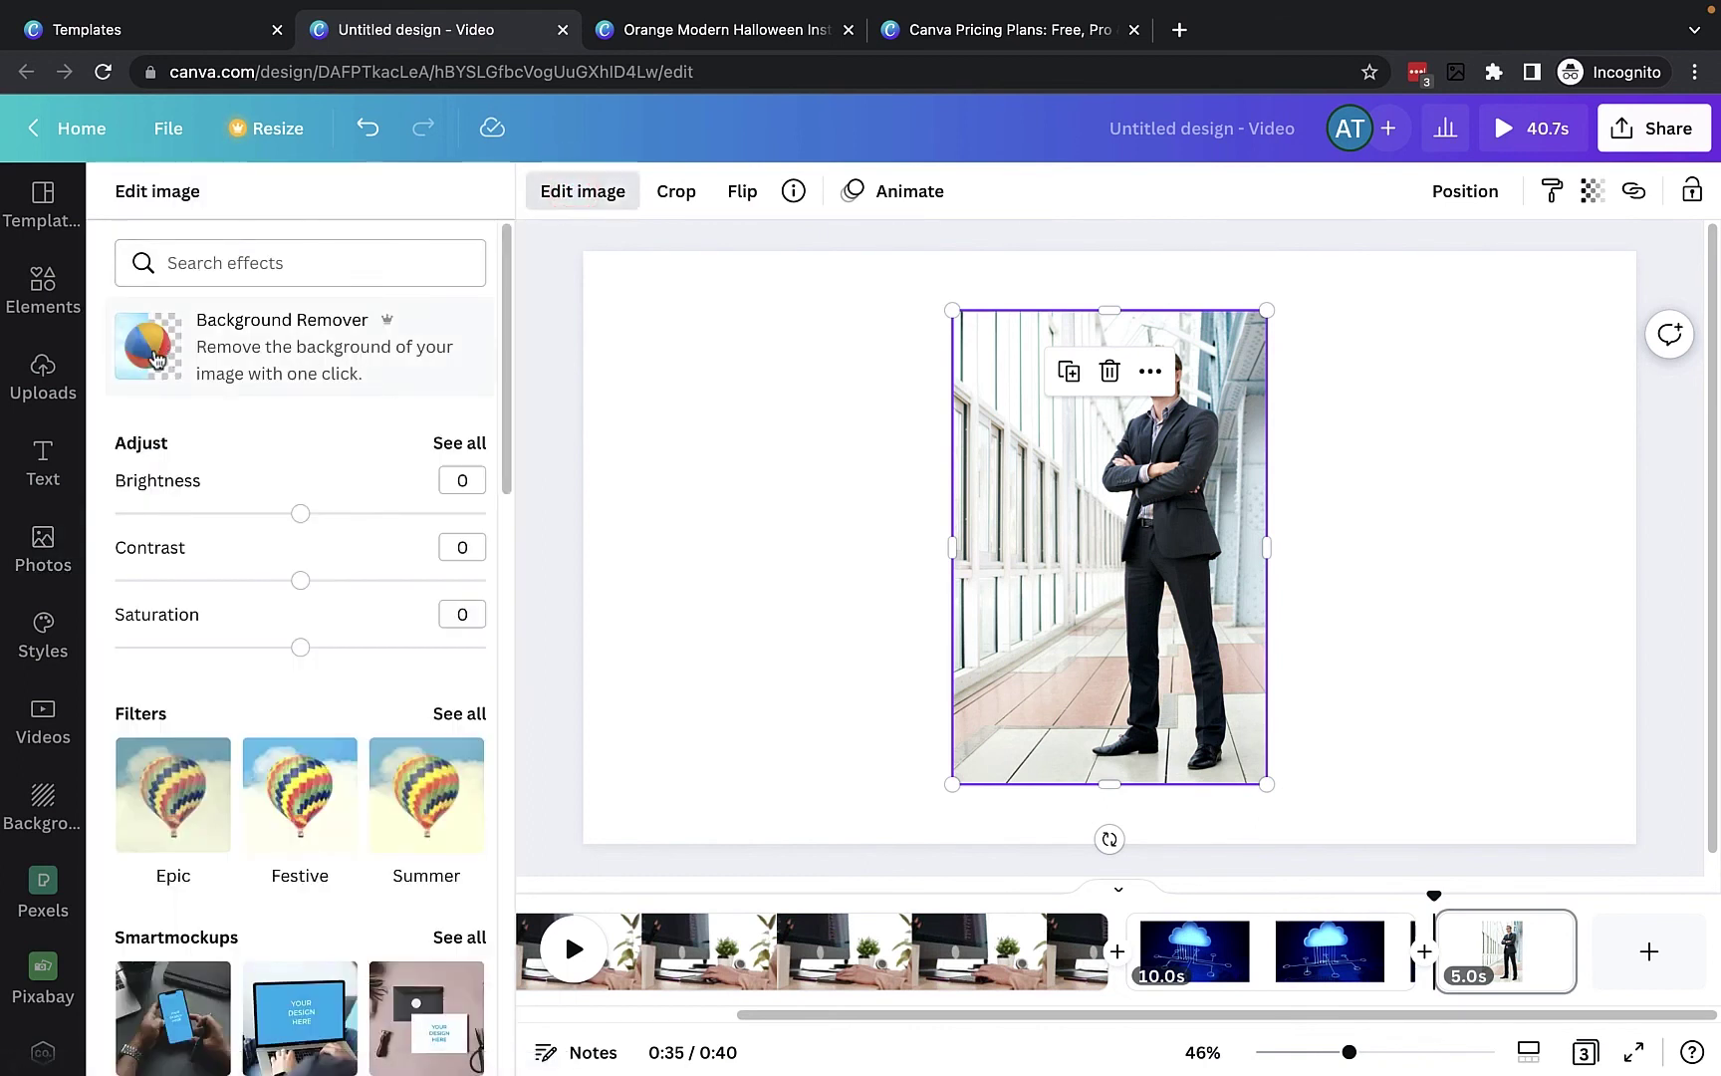
click(156, 359)
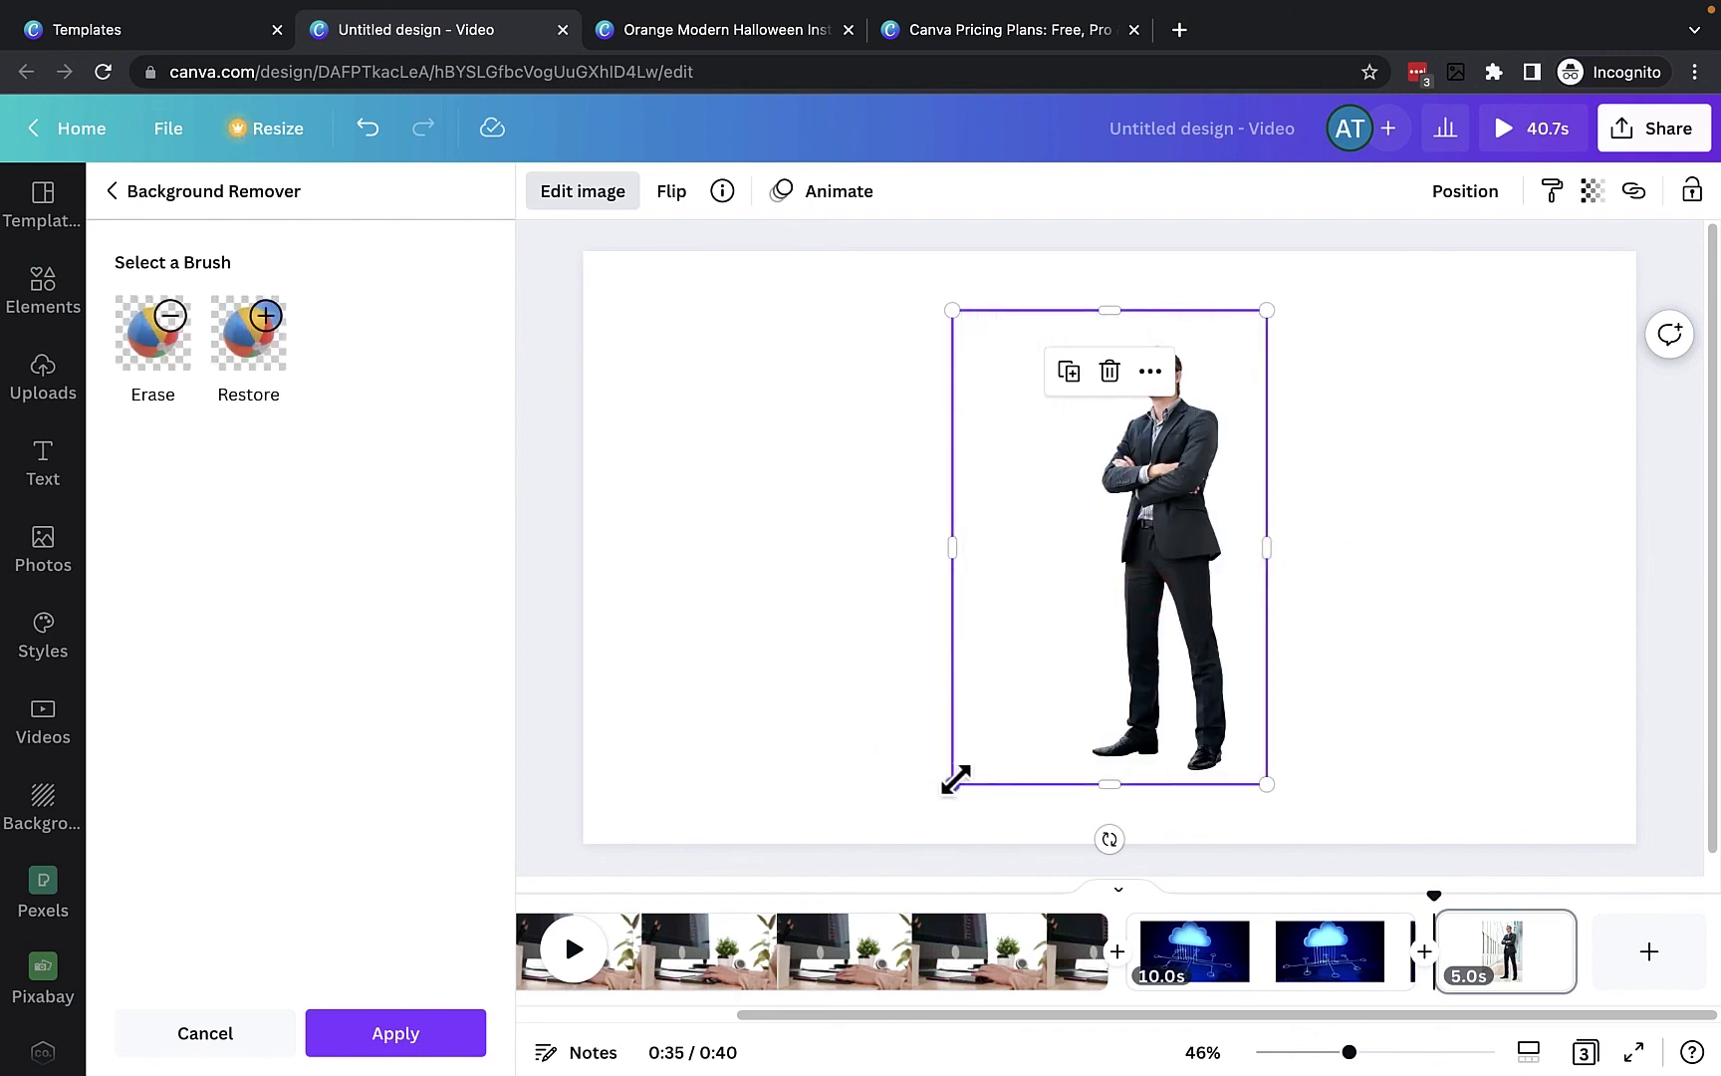
drag(954, 783, 724, 875)
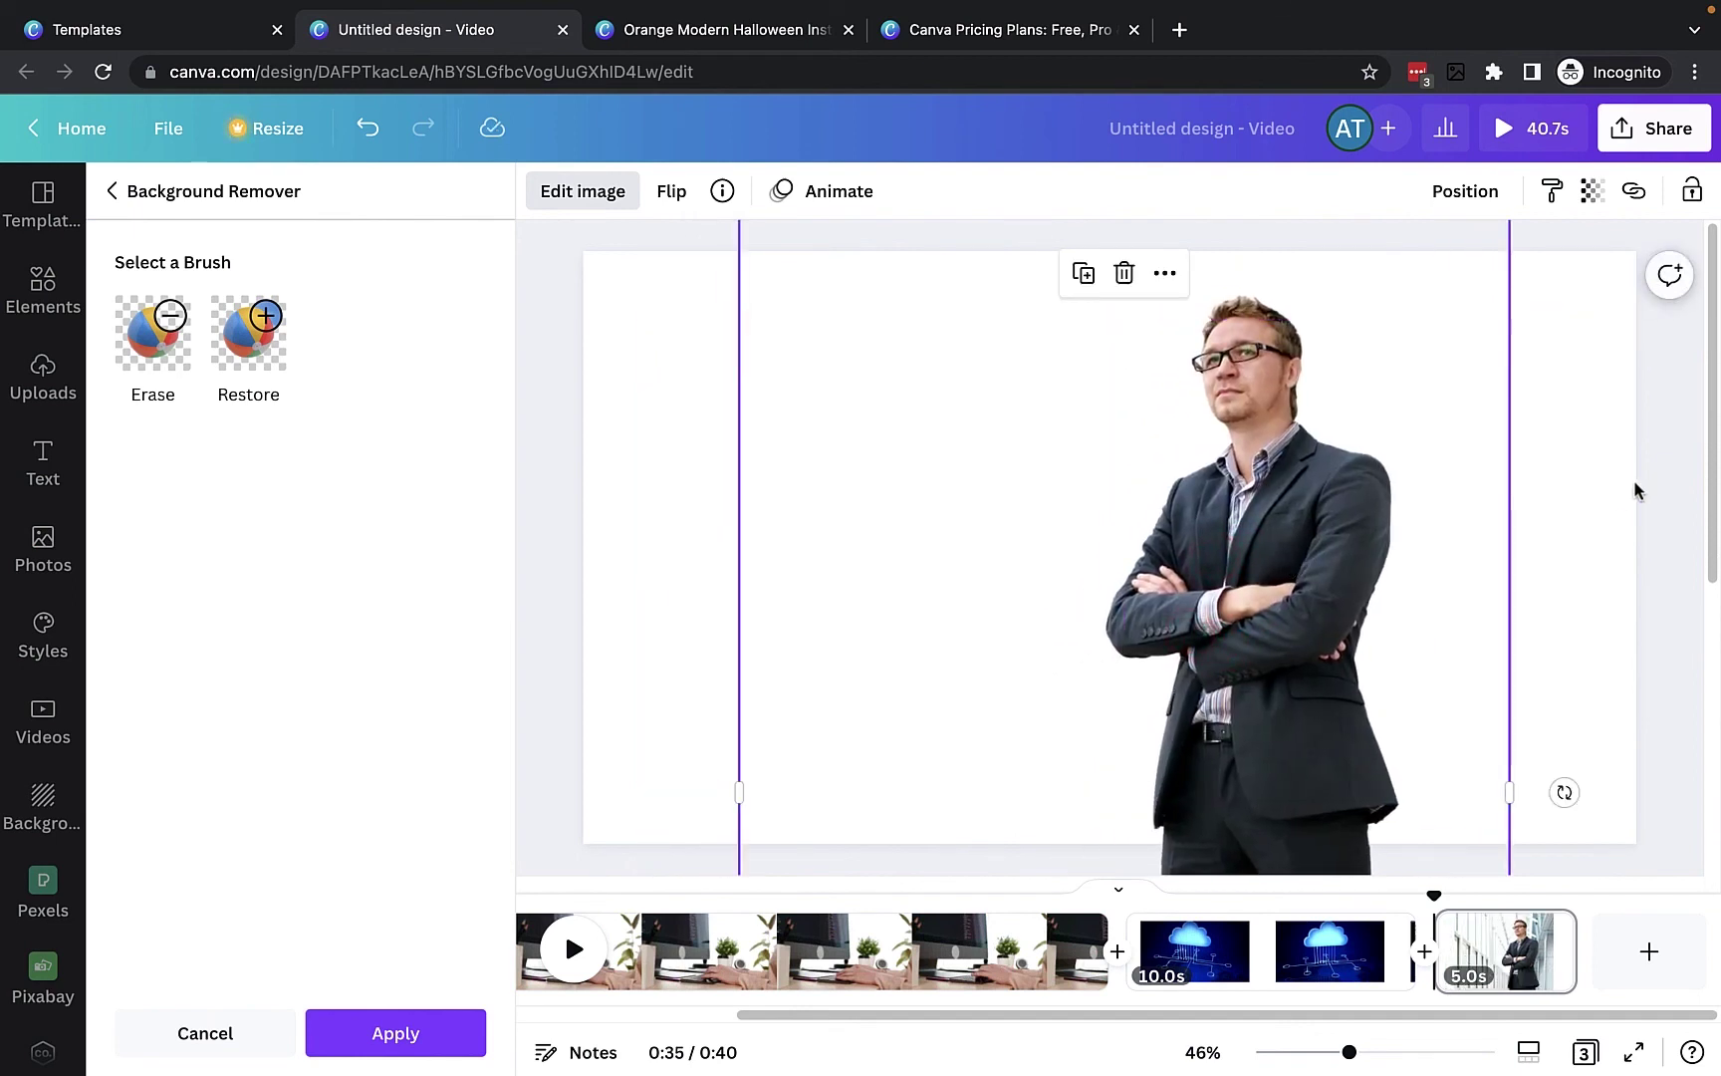
click(1626, 507)
click(1603, 558)
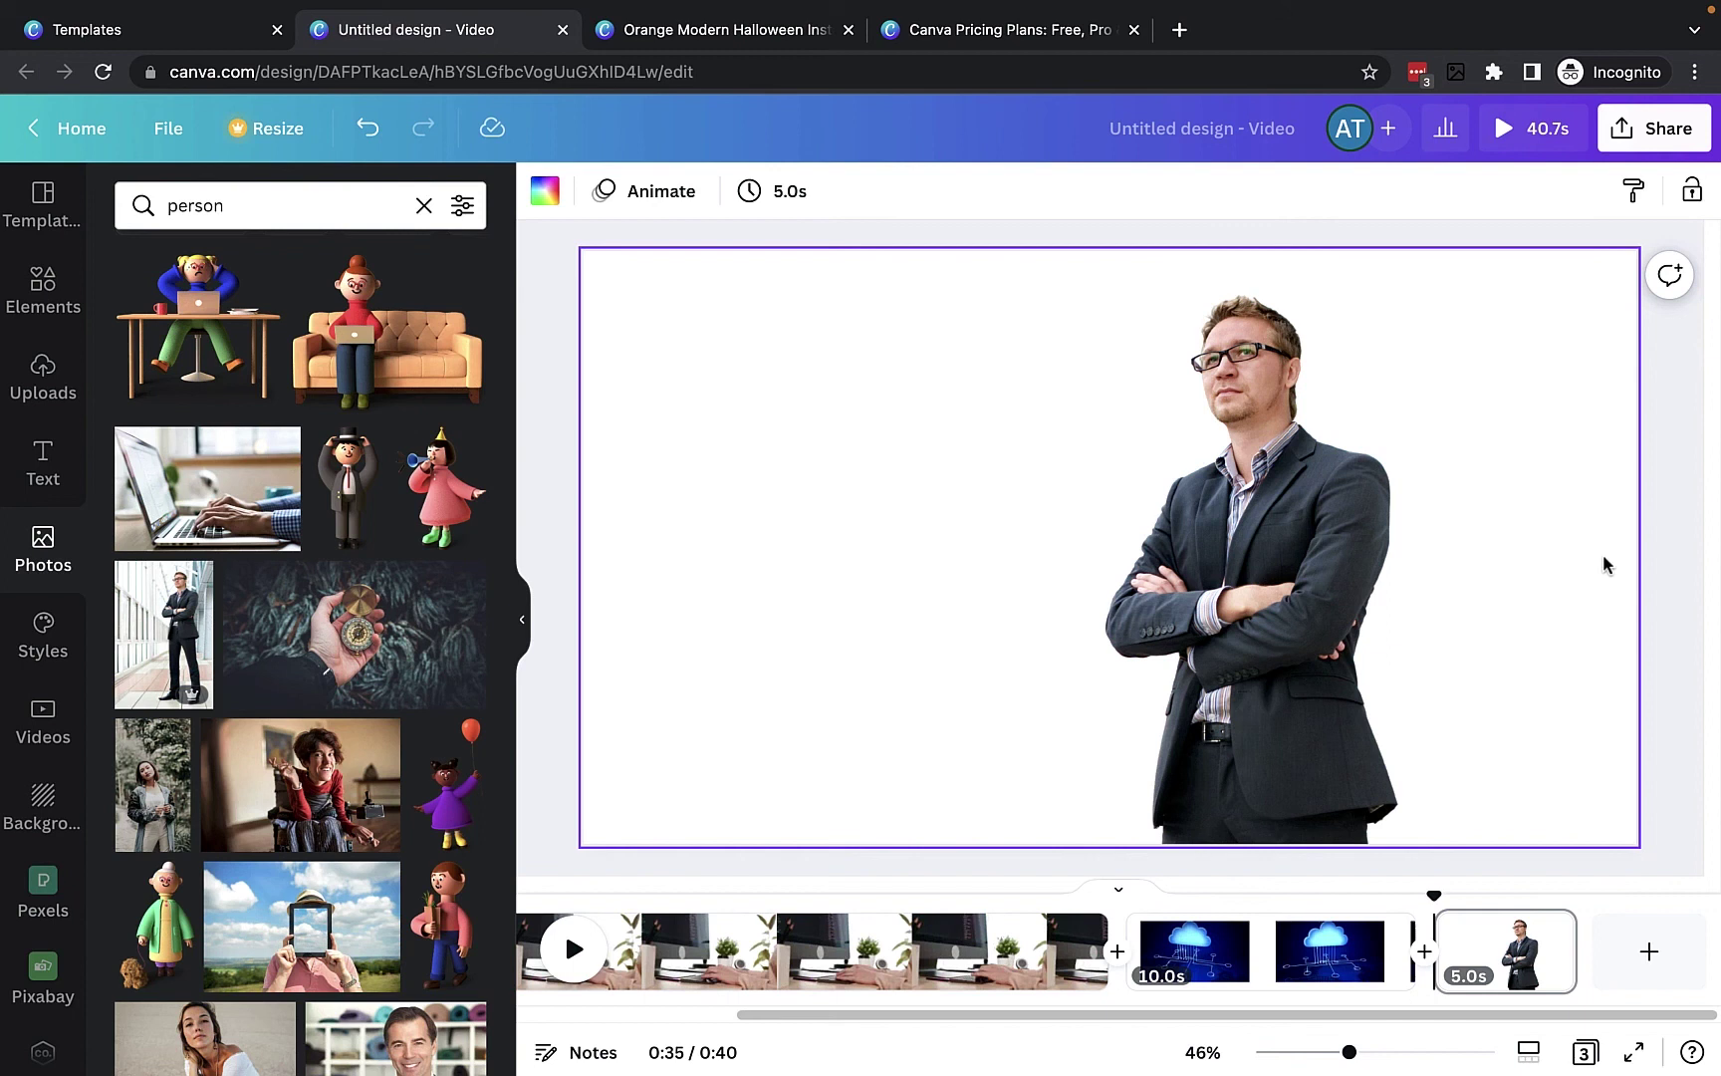
- Place the Pro "INSERT COIN" text combination beside the man, scale it to fit the empty space and select its "INSERT" line
click(55, 468)
scroll(380, 498, down, 10)
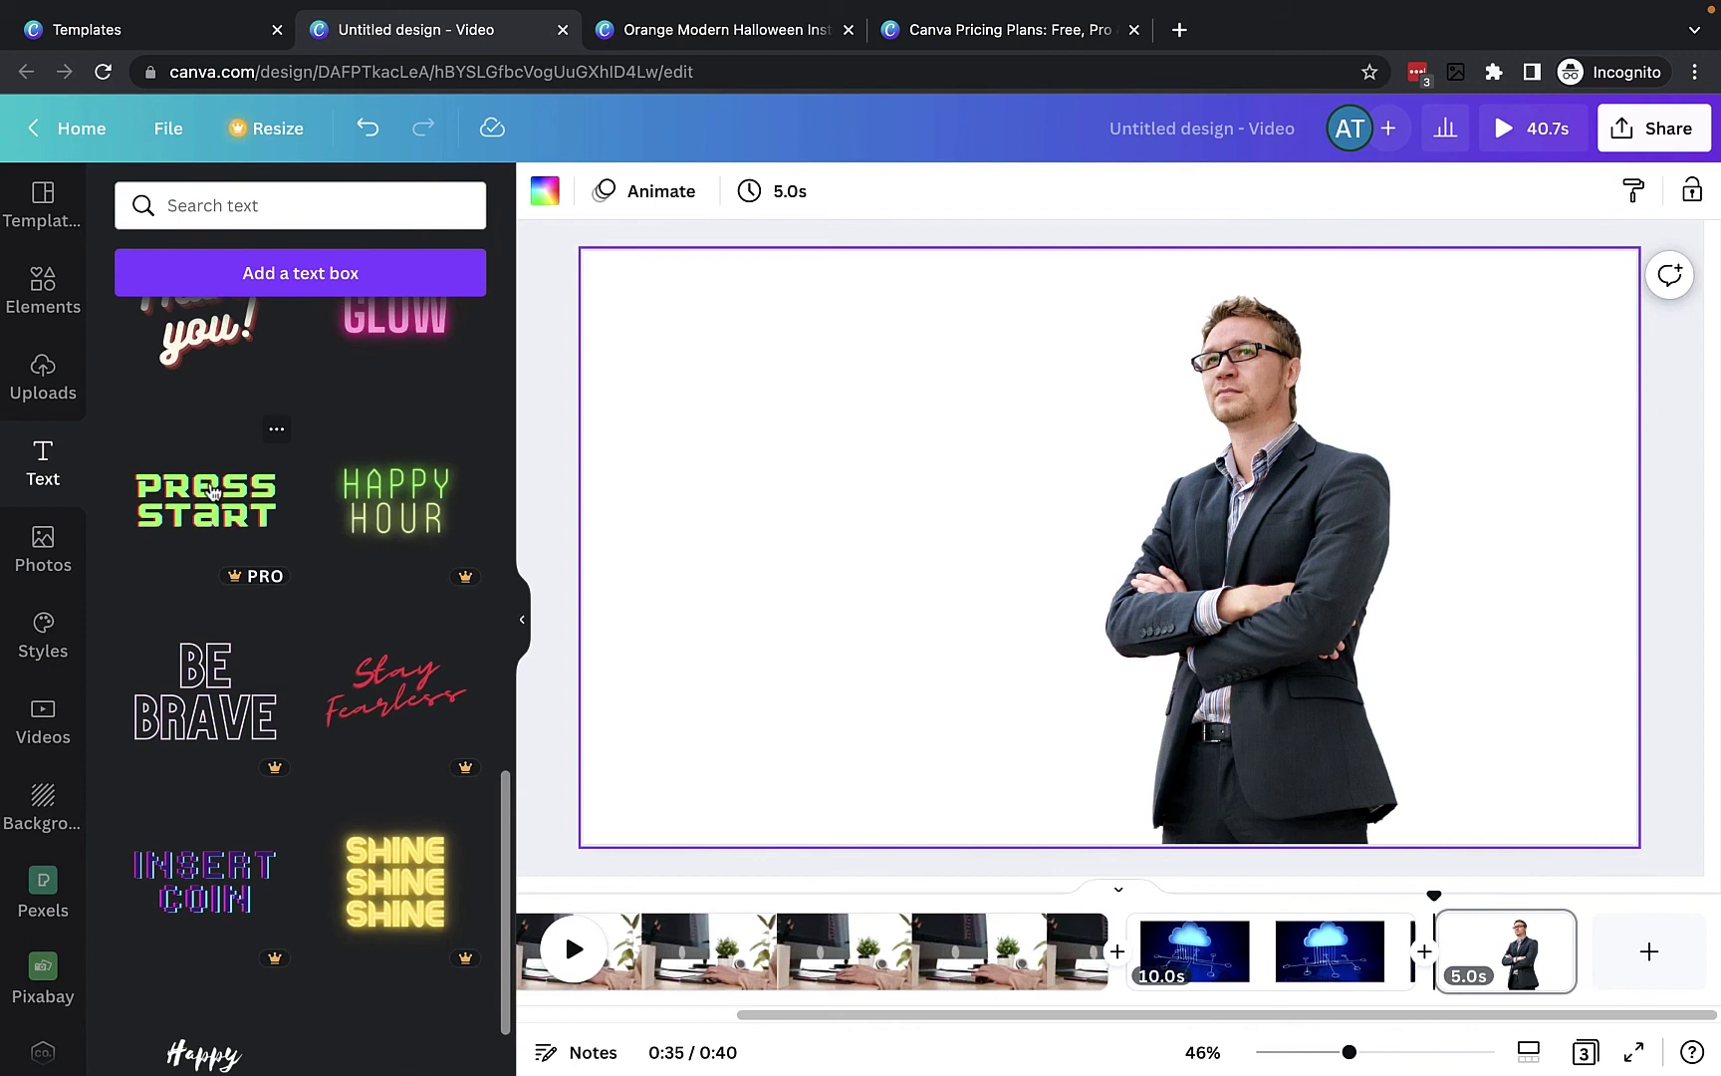
scroll(469, 773, down, 2)
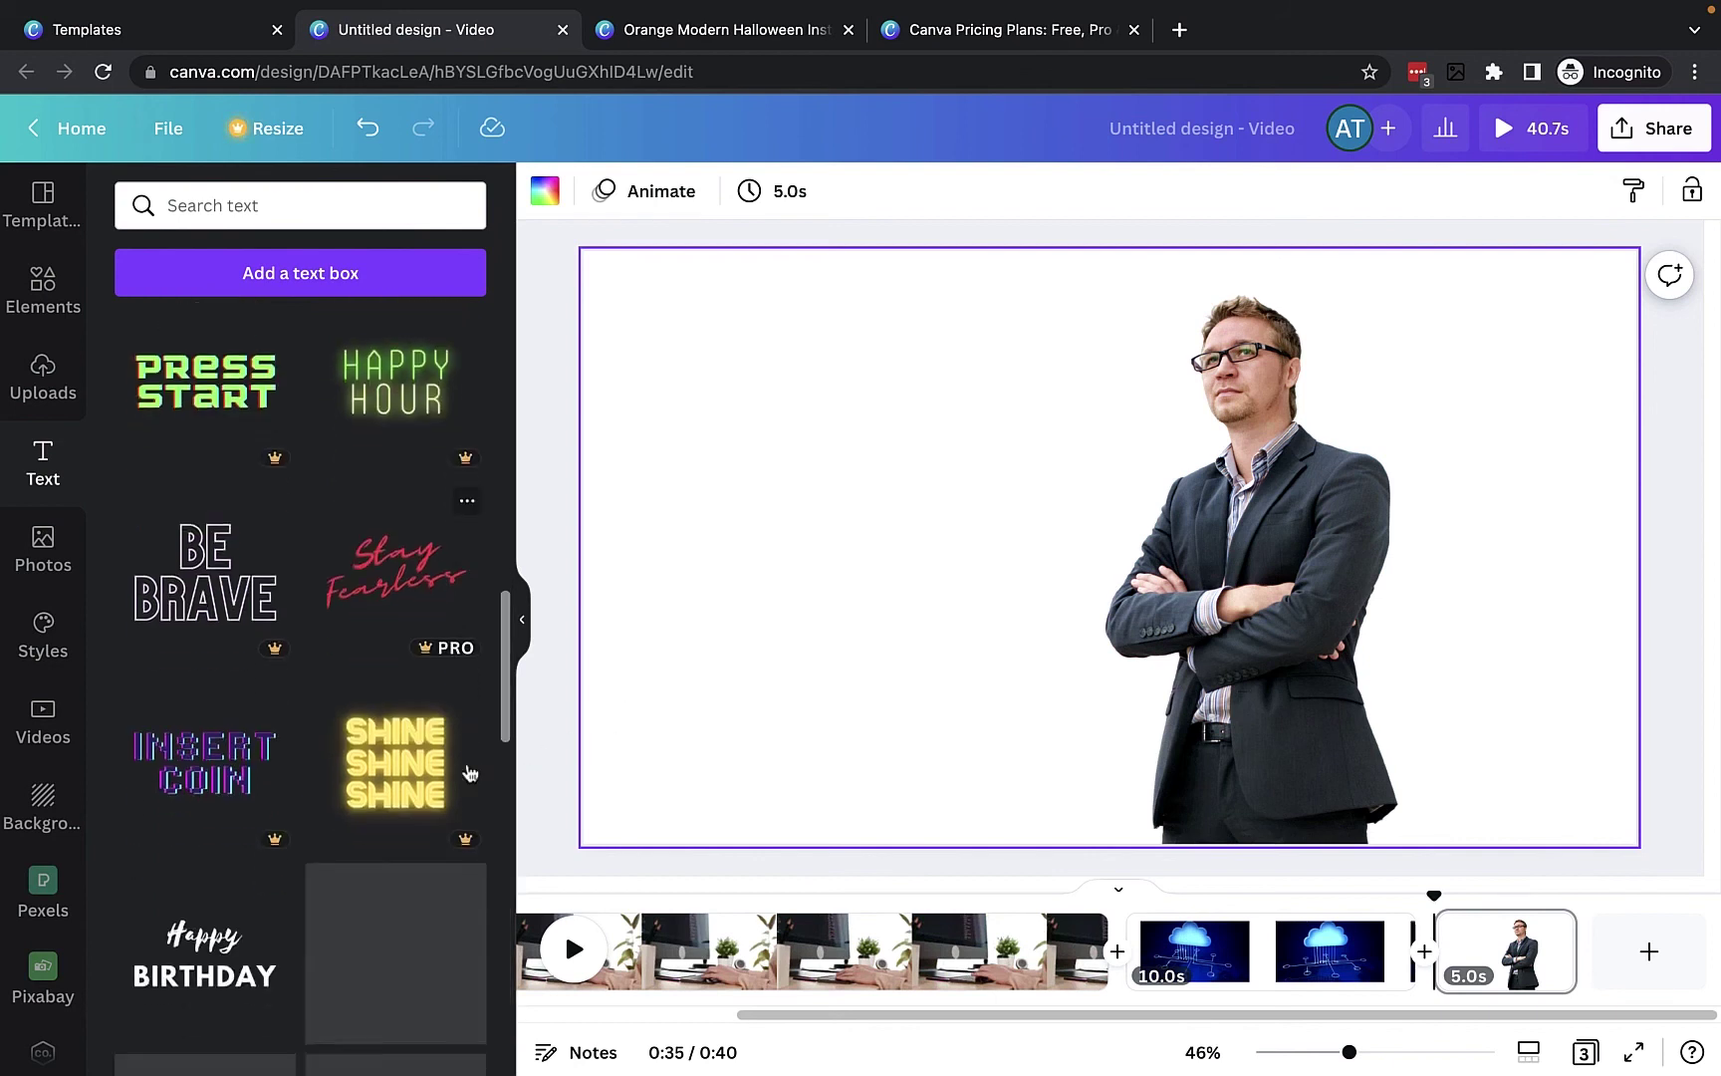
drag(209, 762, 776, 526)
drag(1191, 578, 1061, 511)
drag(856, 381, 865, 414)
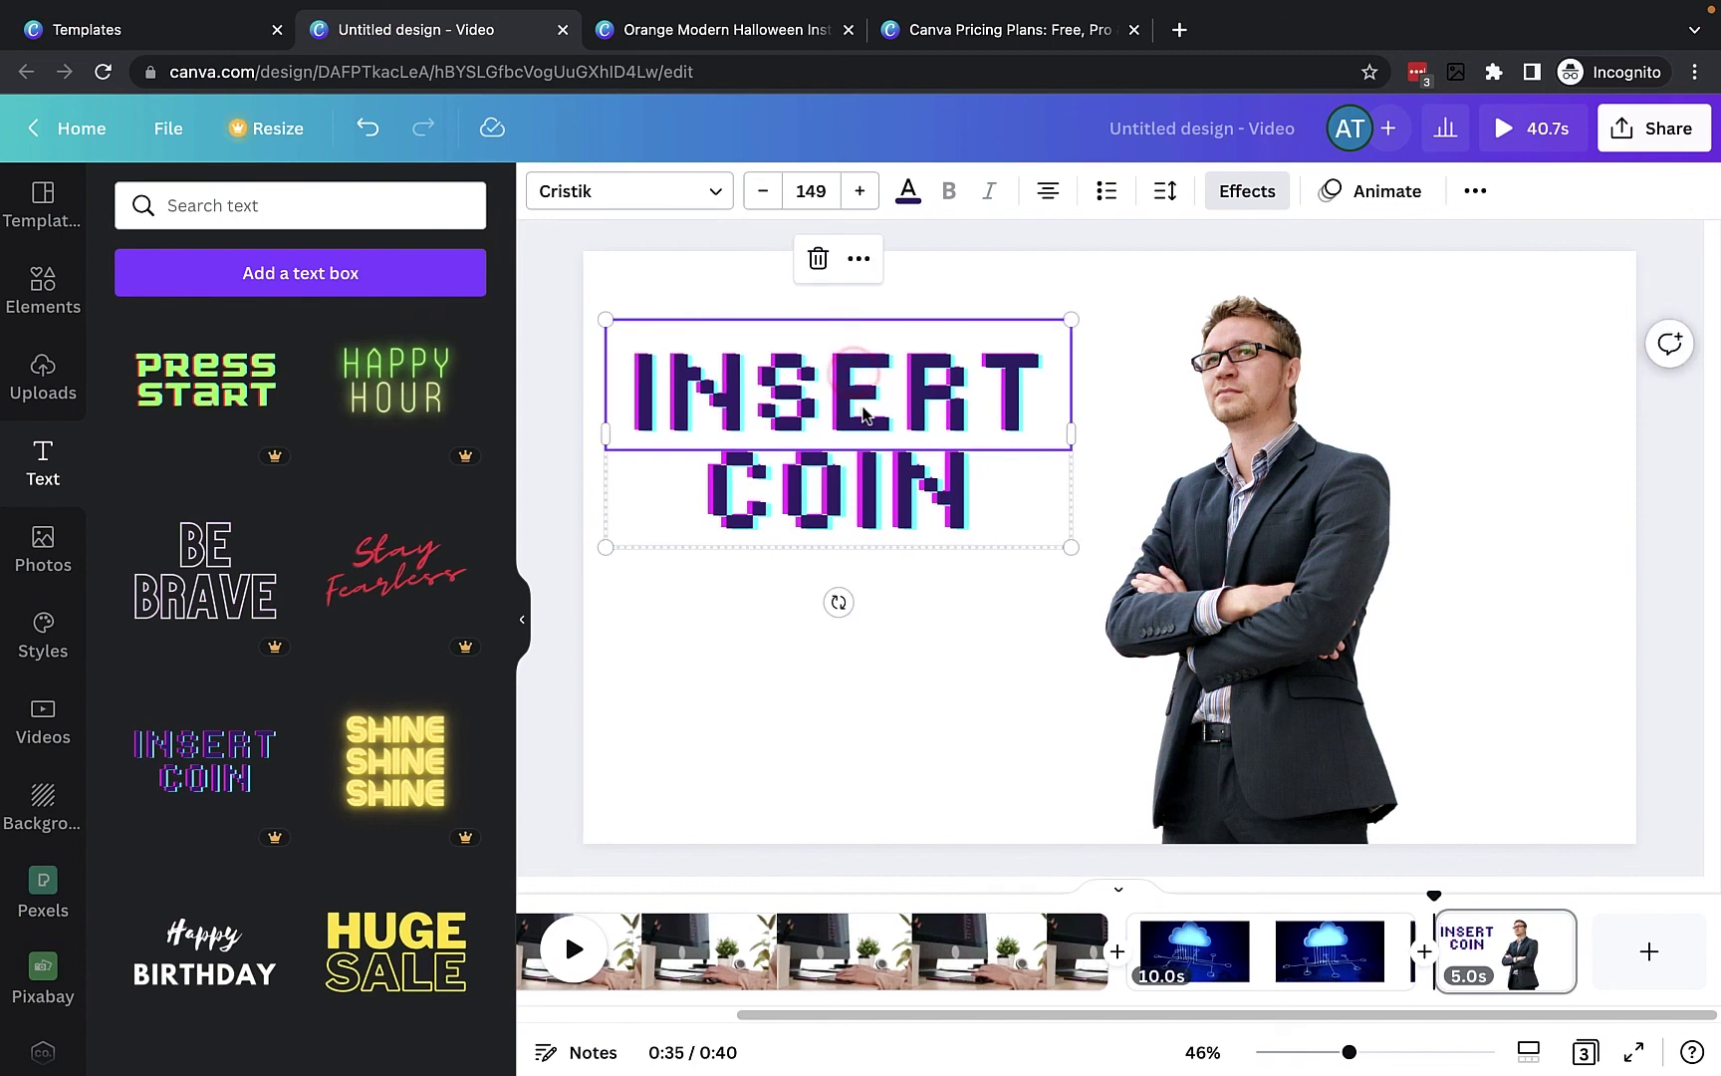
- Browse the free and Pro fonts available for the "INSERT" text and return to the Canva pricing page
click(705, 209)
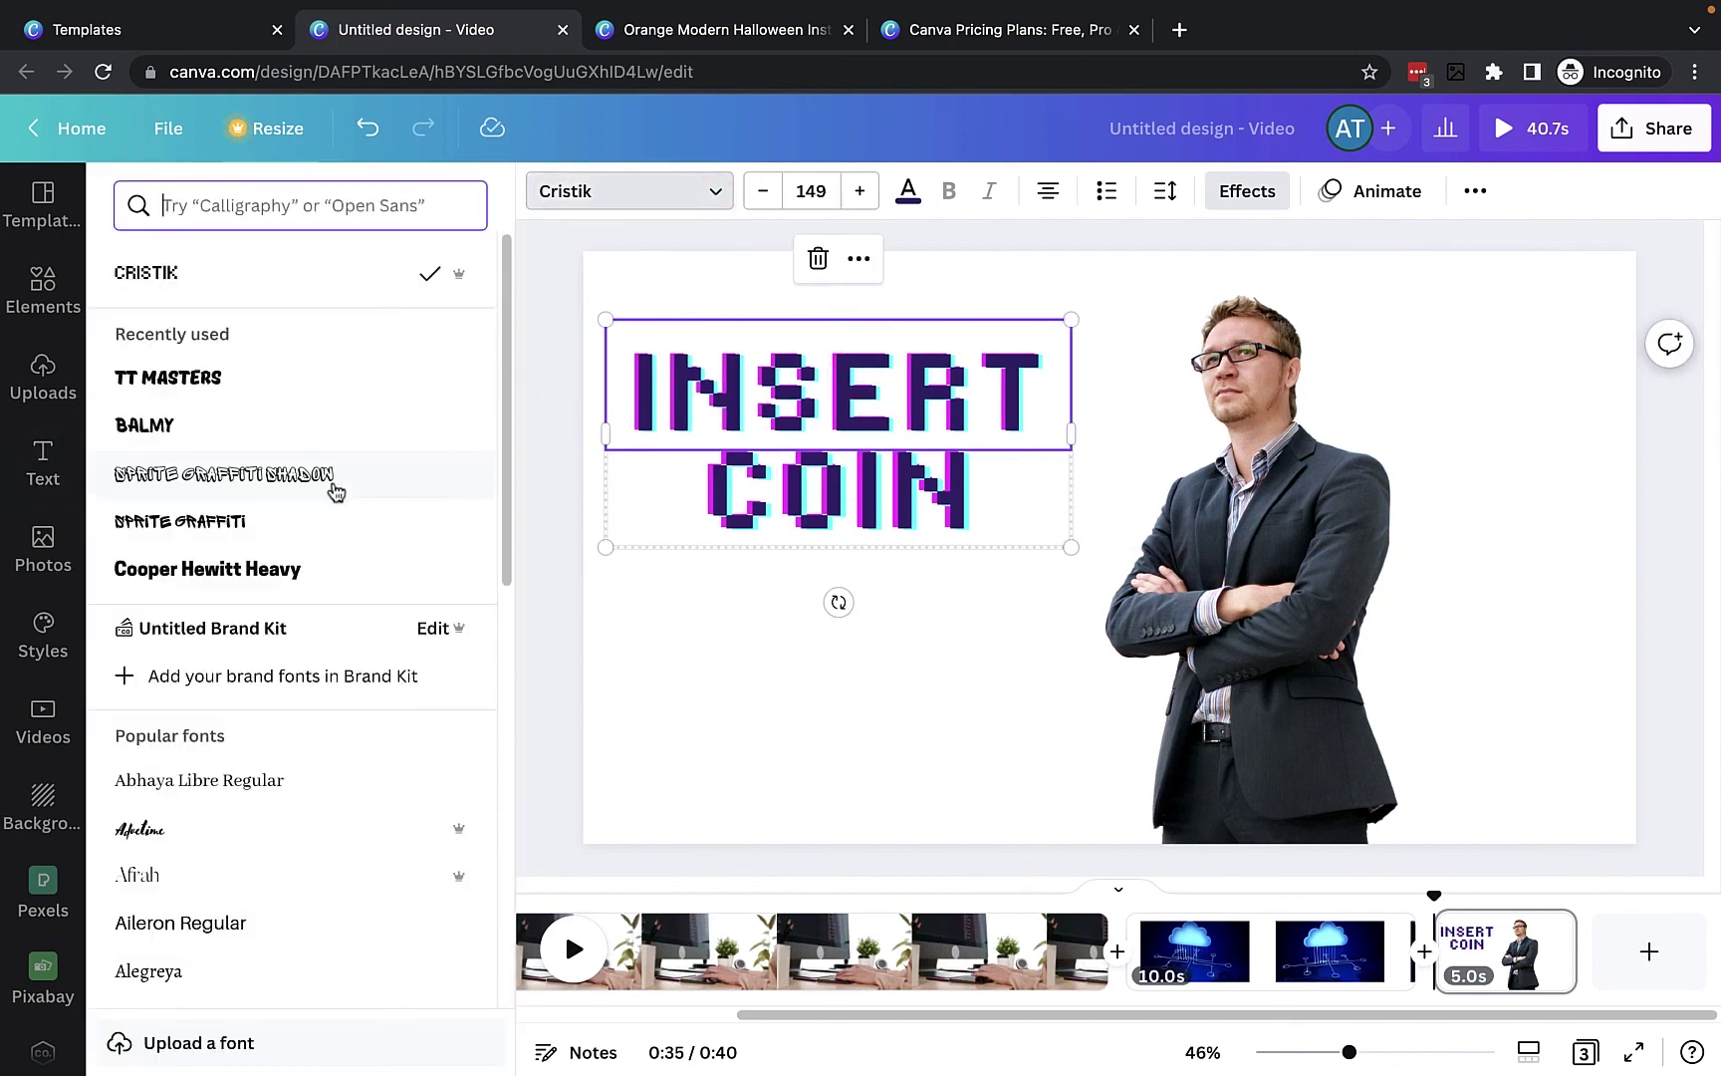
scroll(336, 491, down, 20)
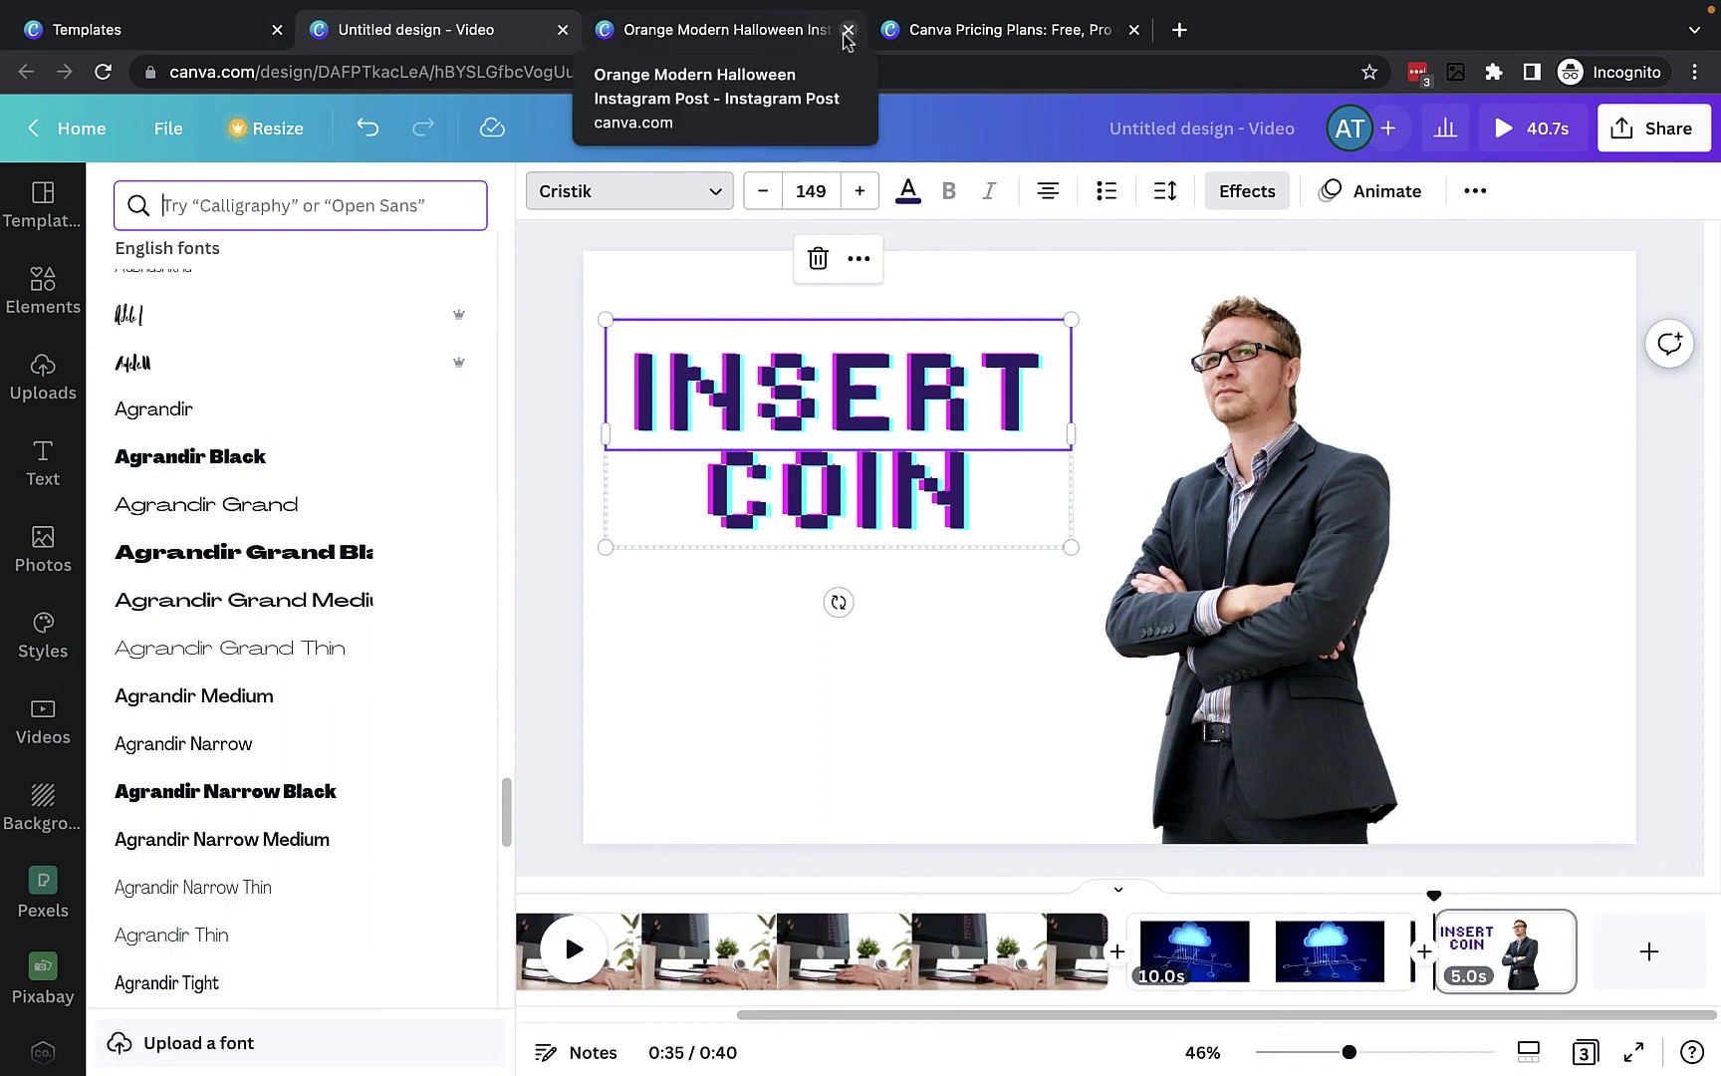
click(976, 30)
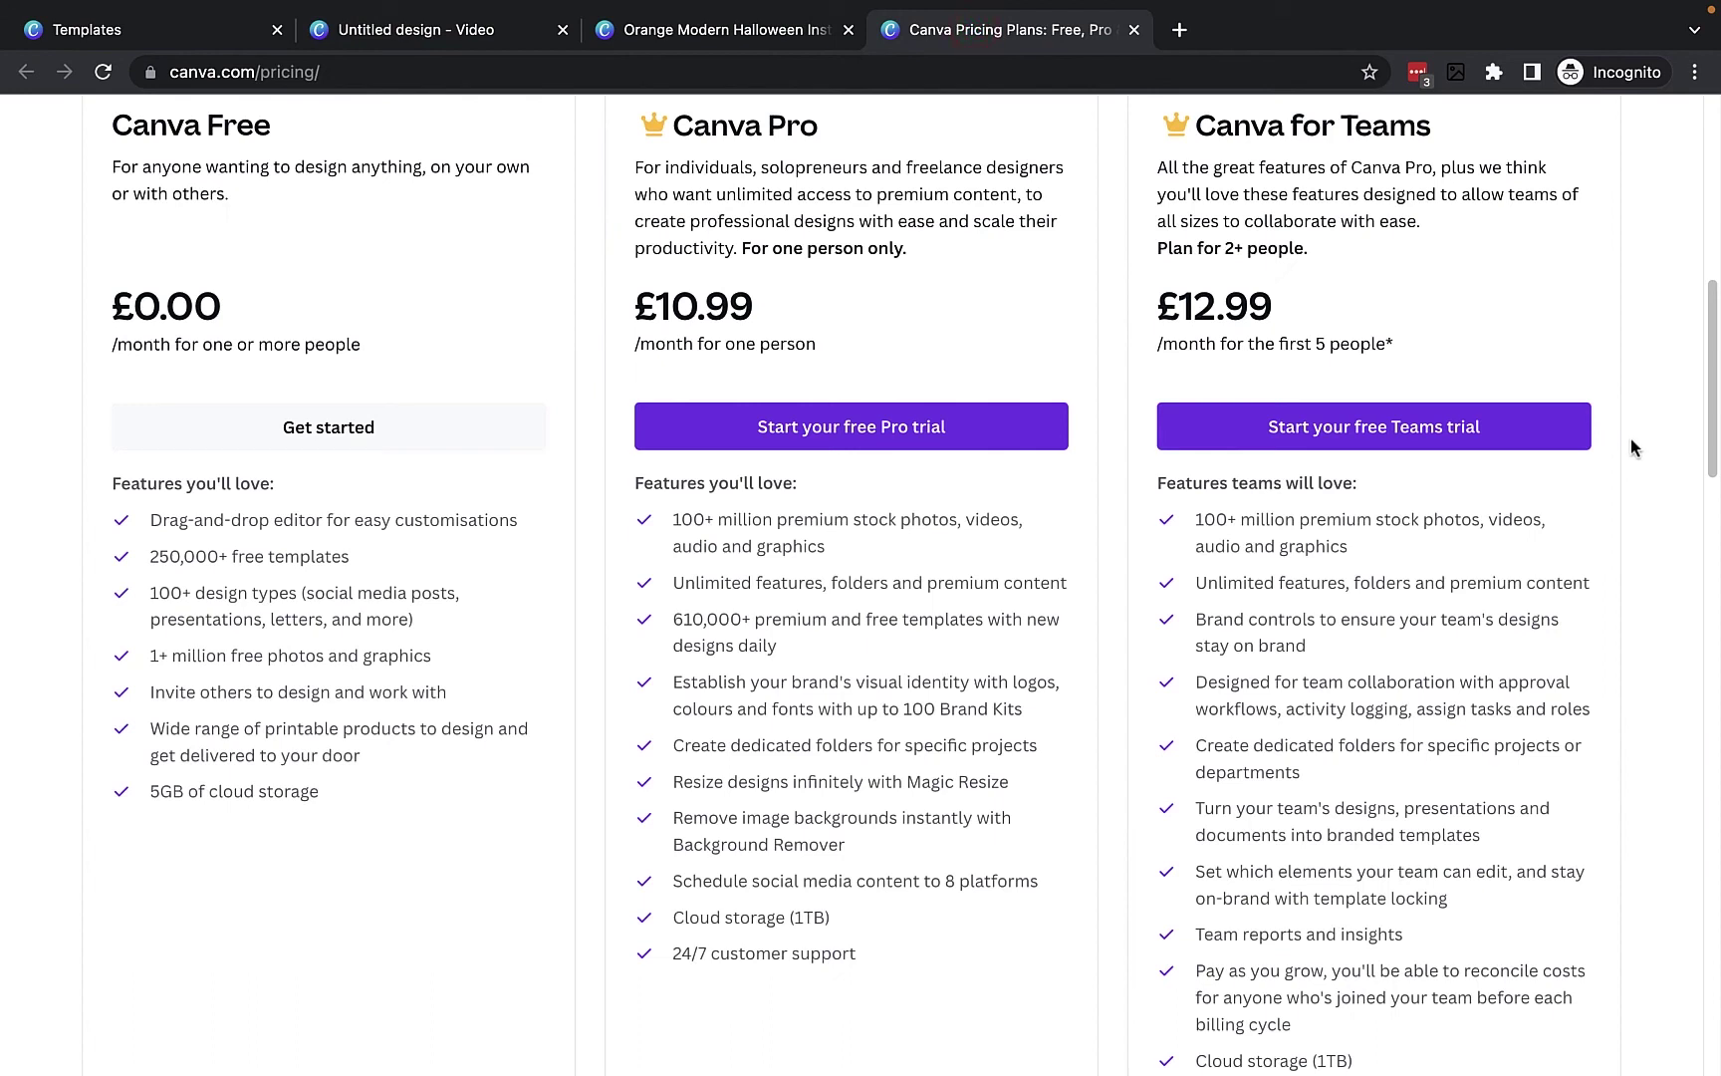